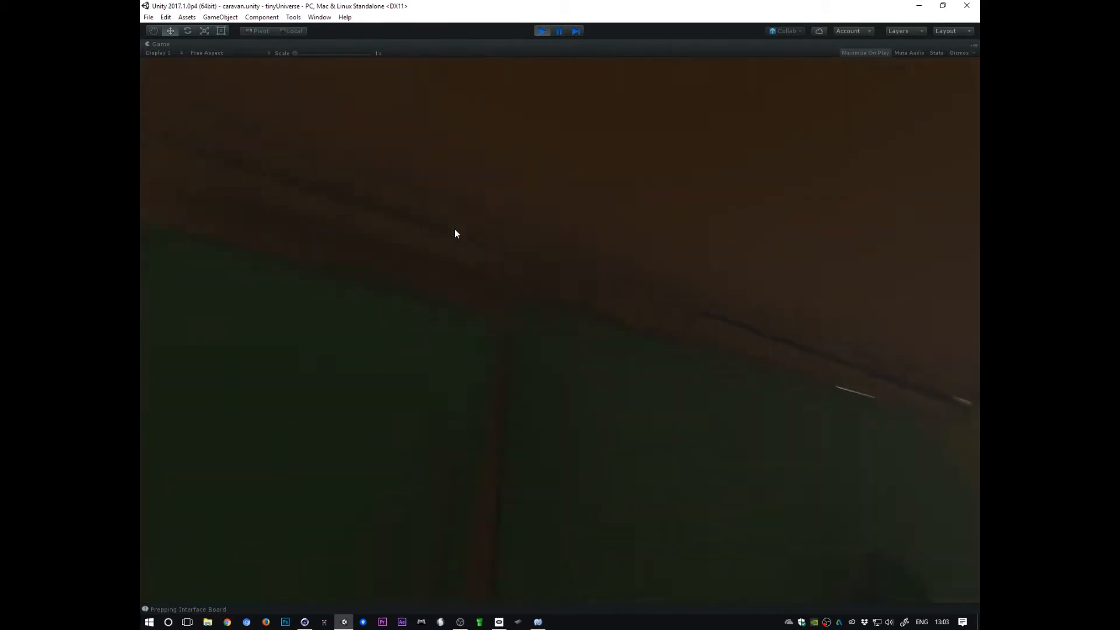
# Step: Stop the running game to return to the Unity editor
pyautogui.hotkey('alt', 'Tab')
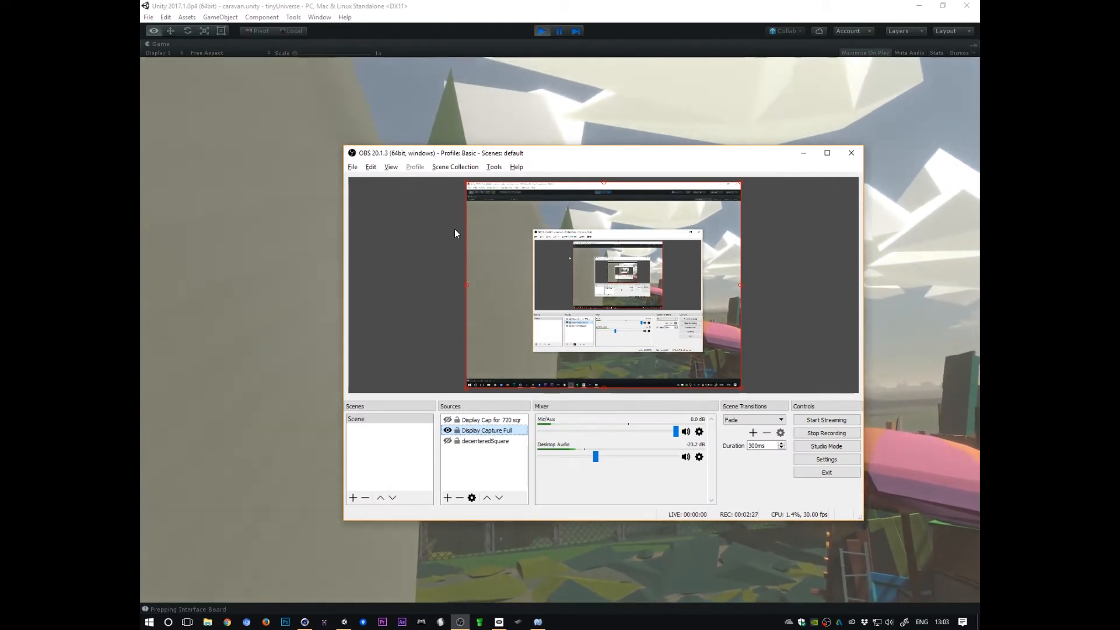
pyautogui.hotkey('alt', 'Tab')
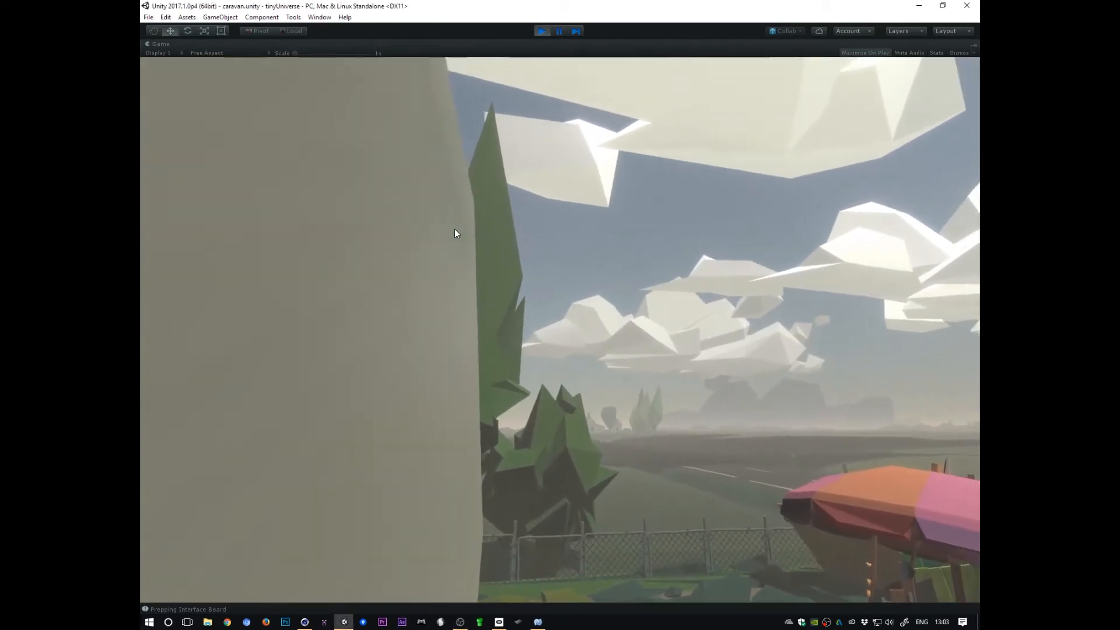
pyautogui.hotkey('ctrl', 'p')
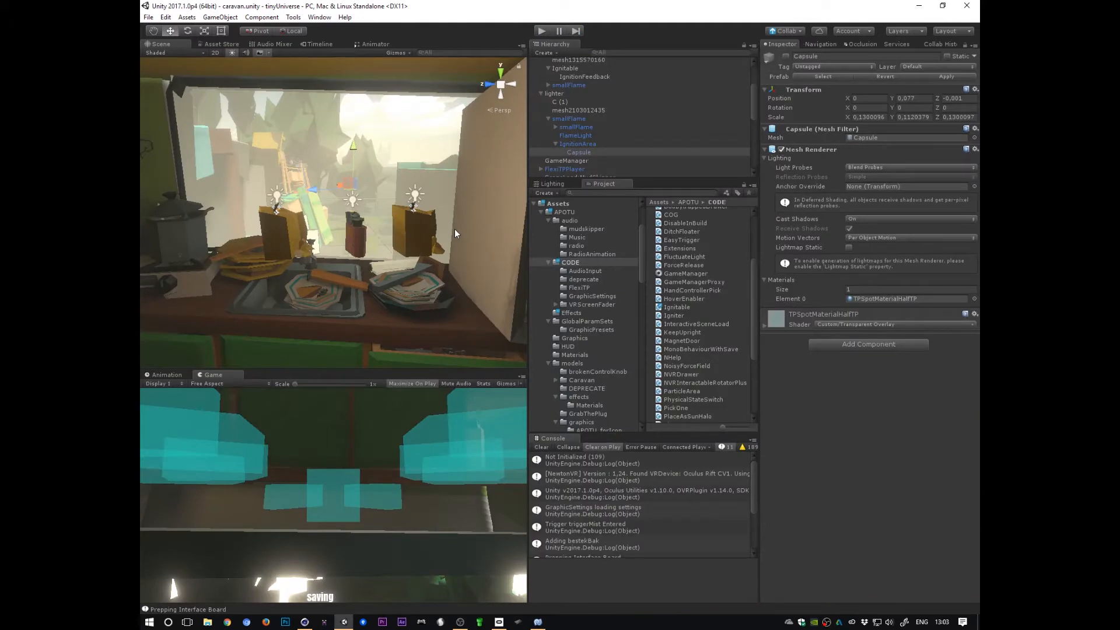
# Step: Switch to Cinema 4D with the smallFlame file open
pyautogui.keyDown('alt'); pyautogui.moveTo(454, 229); pyautogui.dragTo(498, 304); pyautogui.keyUp('alt')
pyautogui.keyDown('alt'); pyautogui.moveTo(498, 304); pyautogui.dragTo(477, 281, button='right'); pyautogui.keyUp('alt')
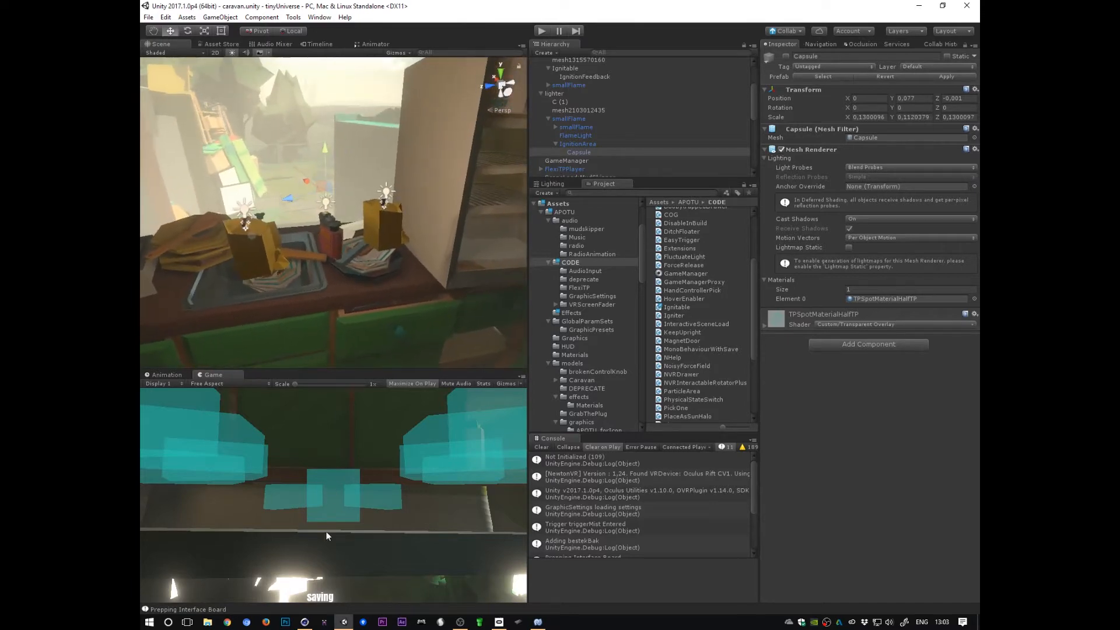
pyautogui.click(303, 621)
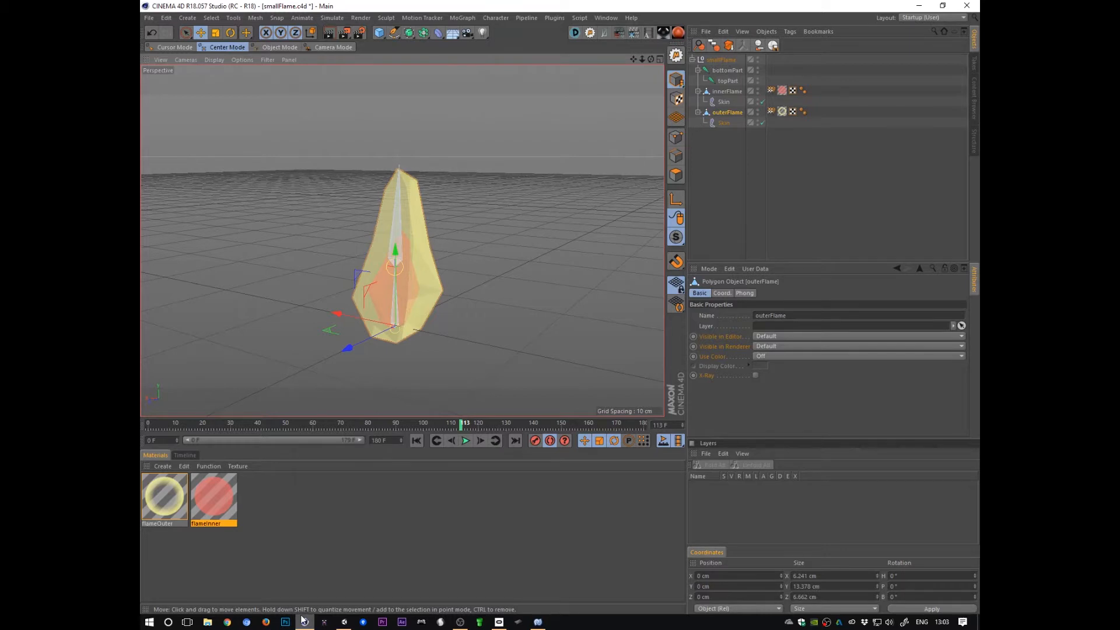
# Step: Inspect the inner and outer flame meshes from different angles in the viewport
pyautogui.keyDown('ctrl'); pyautogui.click(727, 93); pyautogui.keyUp('ctrl')
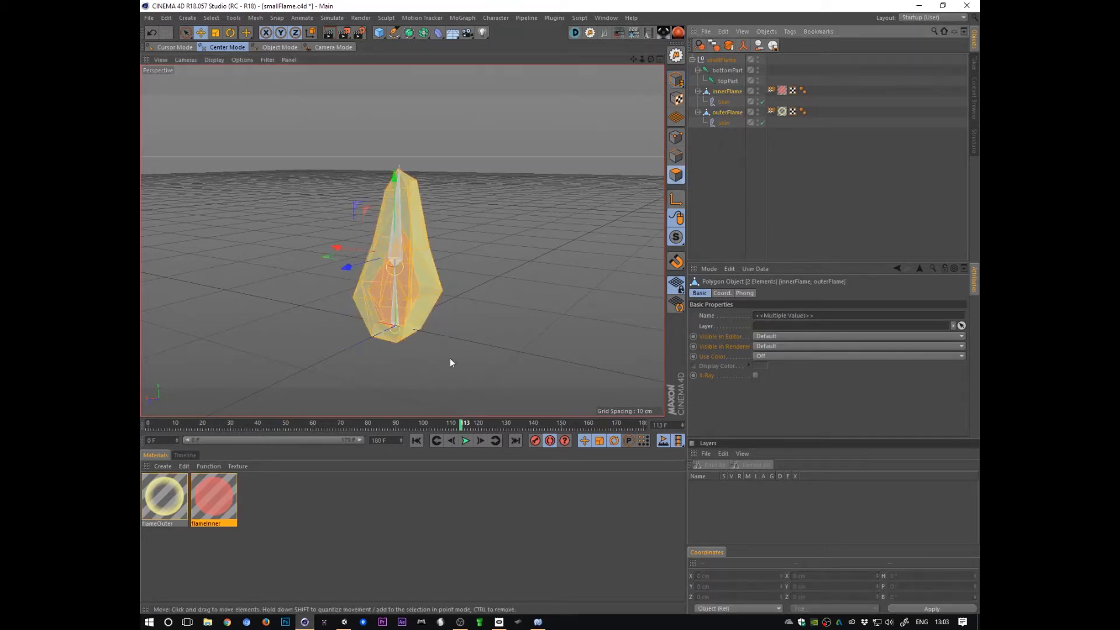
pyautogui.keyDown('alt'); pyautogui.moveTo(450, 360); pyautogui.dragTo(457, 298); pyautogui.keyUp('alt')
pyautogui.click(720, 146)
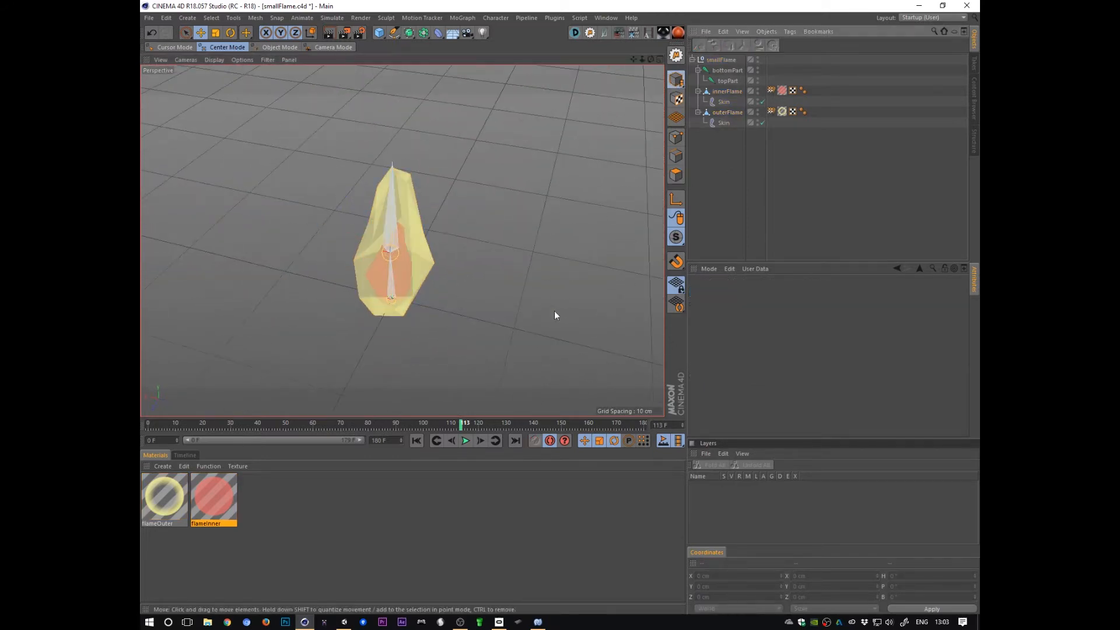
pyautogui.keyDown('alt'); pyautogui.moveTo(645, 158); pyautogui.dragTo(608, 344); pyautogui.keyUp('alt')
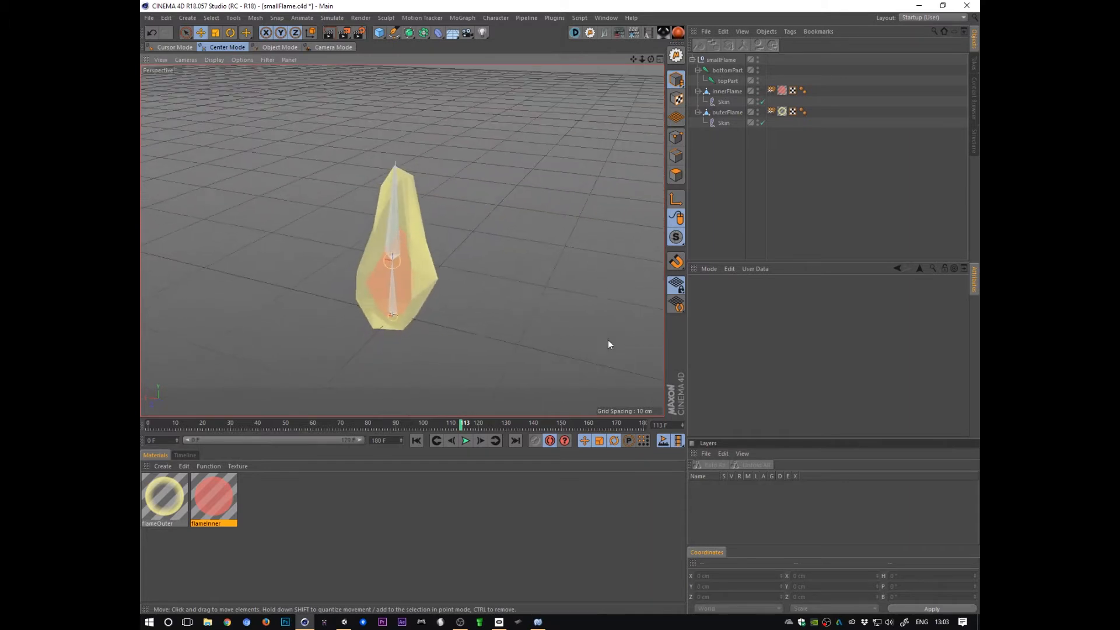
# Step: Examine the bottomPart joint's keyframes in the Timeline dope sheet and return to frame 0
pyautogui.click(727, 81)
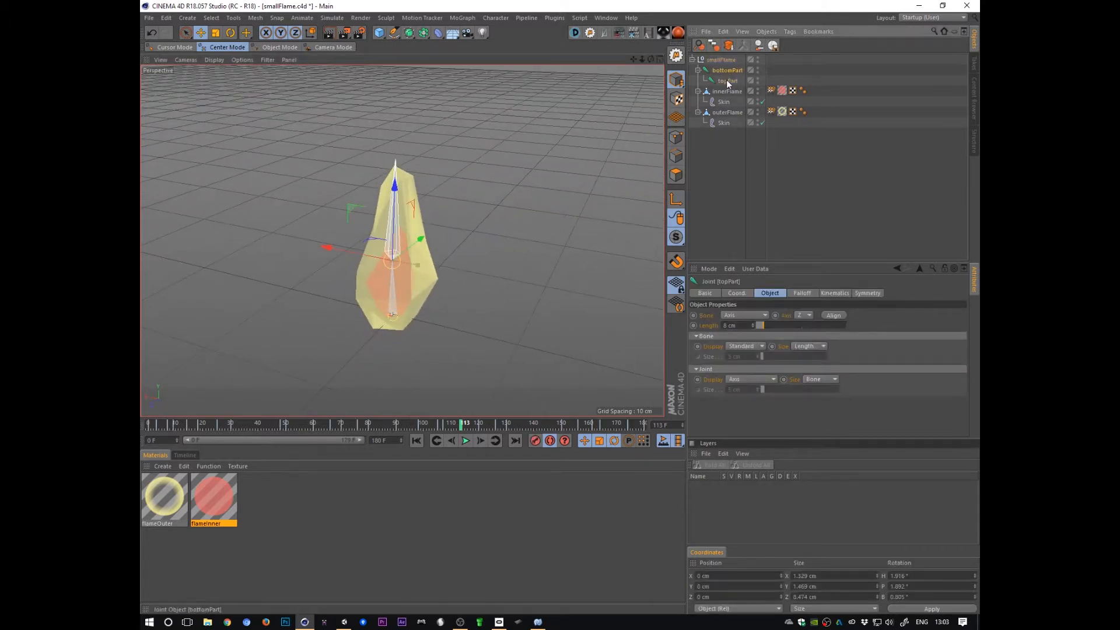
pyautogui.click(185, 455)
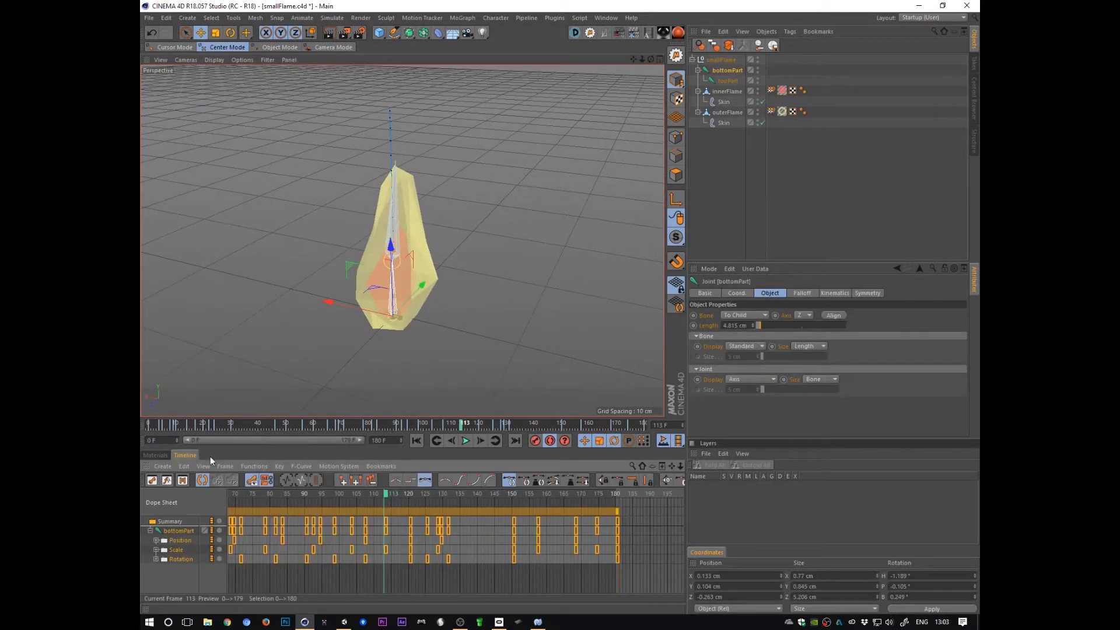
pyautogui.keyDown('alt'); pyautogui.moveTo(619, 546); pyautogui.dragTo(376, 568, button='right'); pyautogui.keyUp('alt')
pyautogui.keyDown('alt'); pyautogui.moveTo(376, 569); pyautogui.dragTo(538, 578, button='middle'); pyautogui.keyUp('alt')
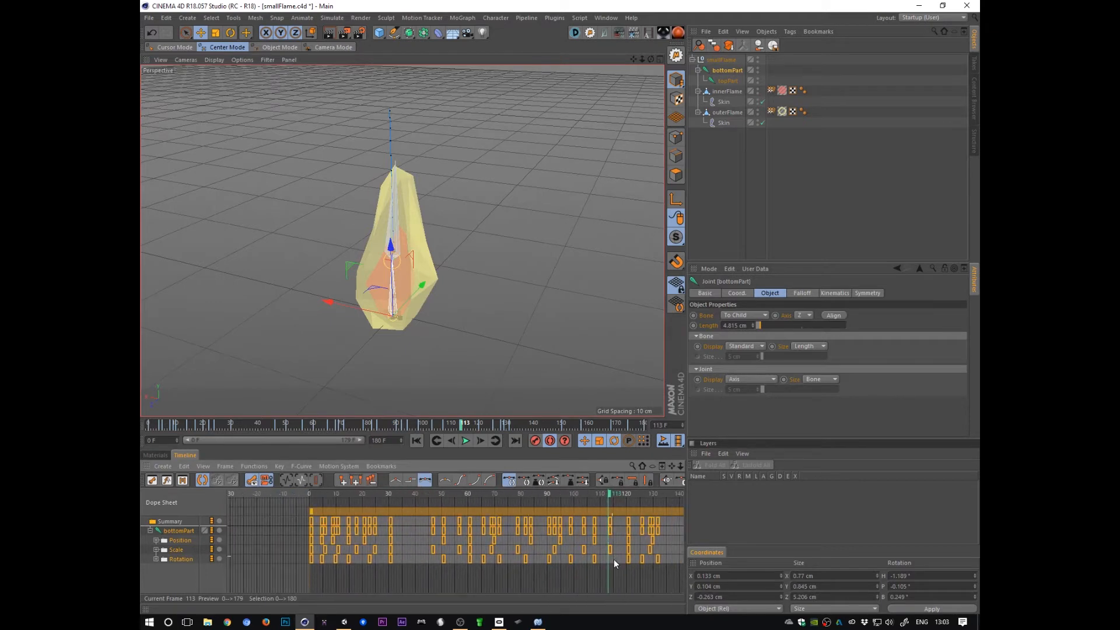
pyautogui.moveTo(610, 499); pyautogui.dragTo(162, 528)
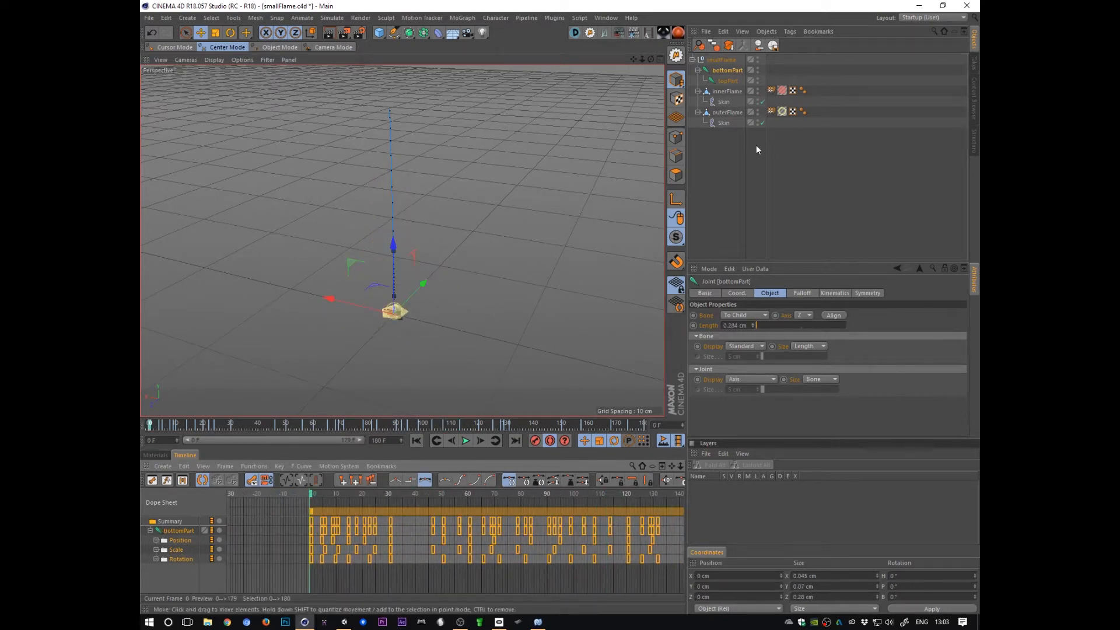
# Step: Play back the flame animation and review its motion in the viewport
pyautogui.keyDown('ctrl'); pyautogui.click(725, 82); pyautogui.keyUp('ctrl')
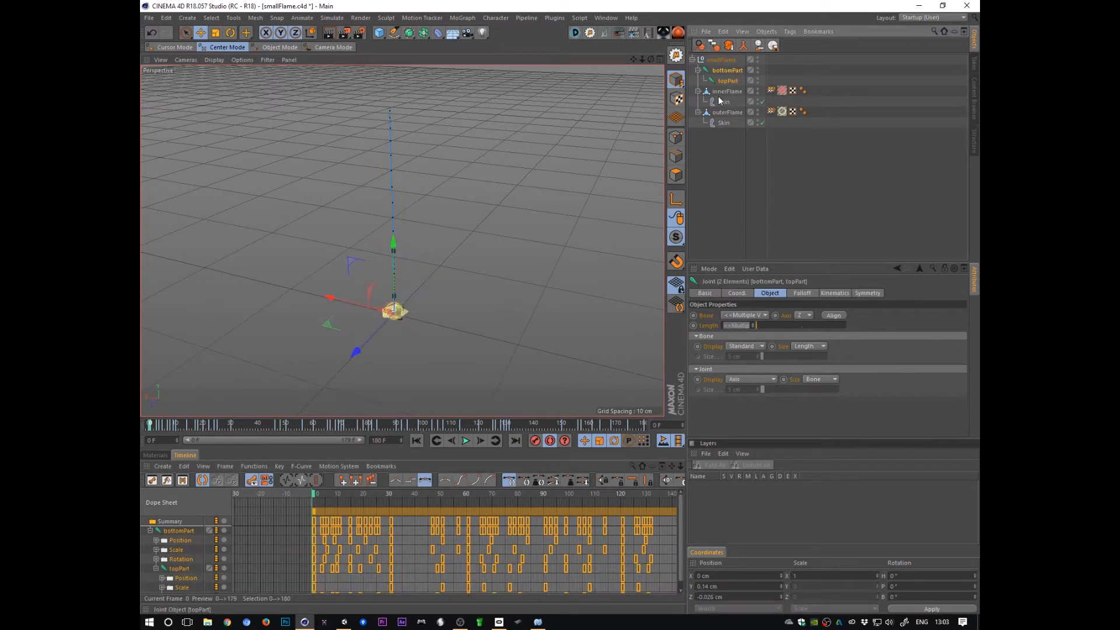
pyautogui.click(726, 161)
pyautogui.press('F8')
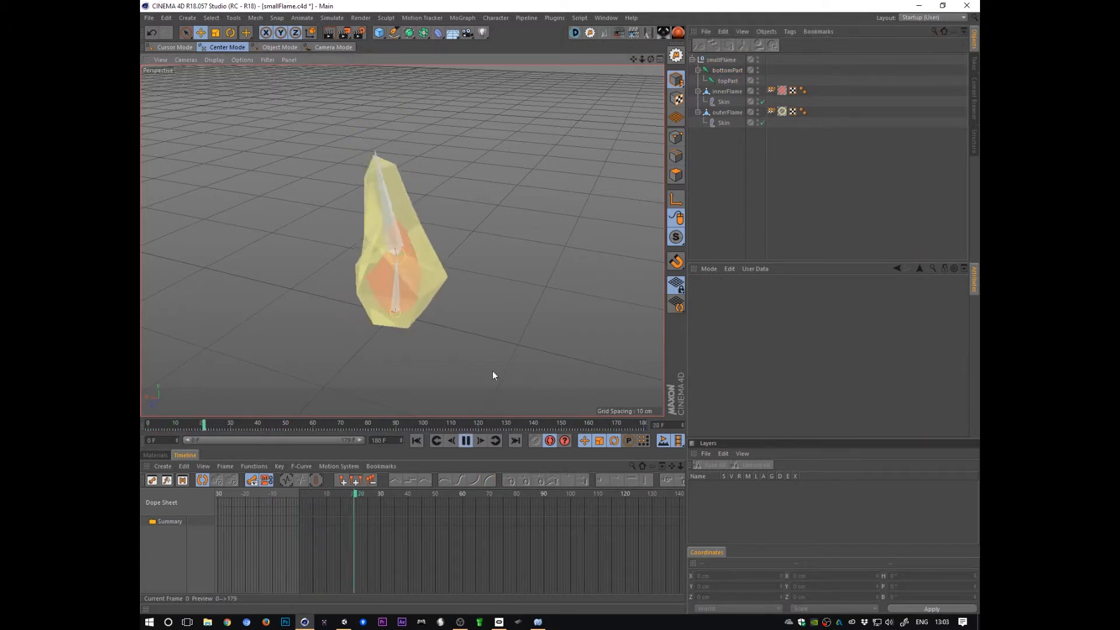
pyautogui.moveTo(467, 494); pyautogui.dragTo(425, 506)
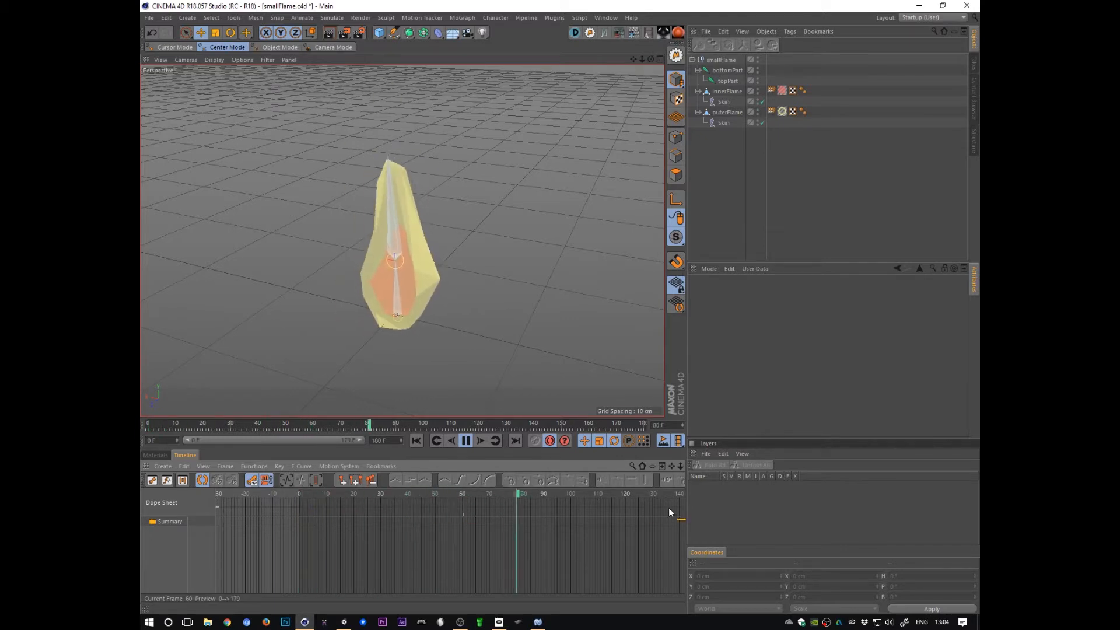
pyautogui.keyDown('alt'); pyautogui.moveTo(656, 516); pyautogui.dragTo(547, 553, button='middle'); pyautogui.keyUp('alt')
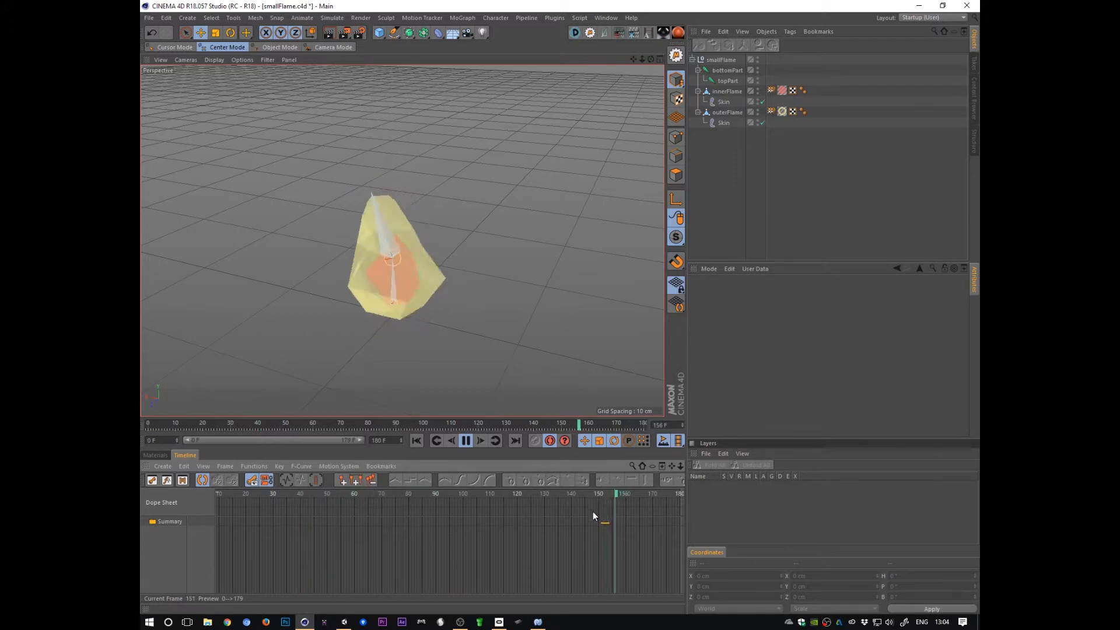
pyautogui.click(465, 440)
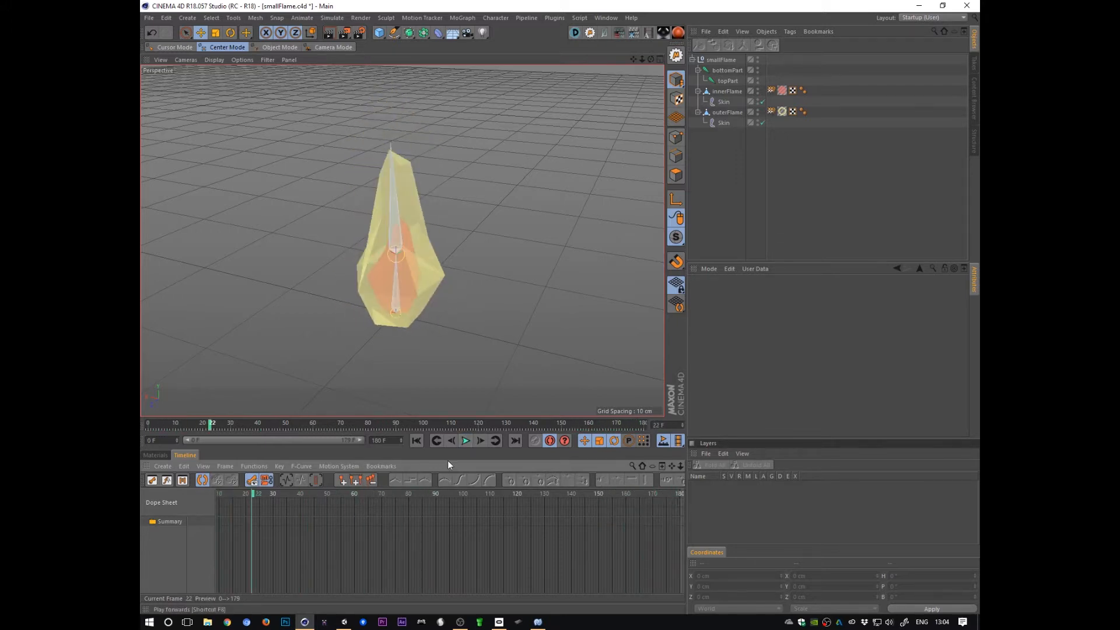
pyautogui.keyDown('alt'); pyautogui.moveTo(442, 359); pyautogui.dragTo(526, 338); pyautogui.keyUp('alt')
# Step: Return to Unity and open the smallFlame model's animation import settings in the effects folder
pyautogui.hotkey('alt', 'Tab')
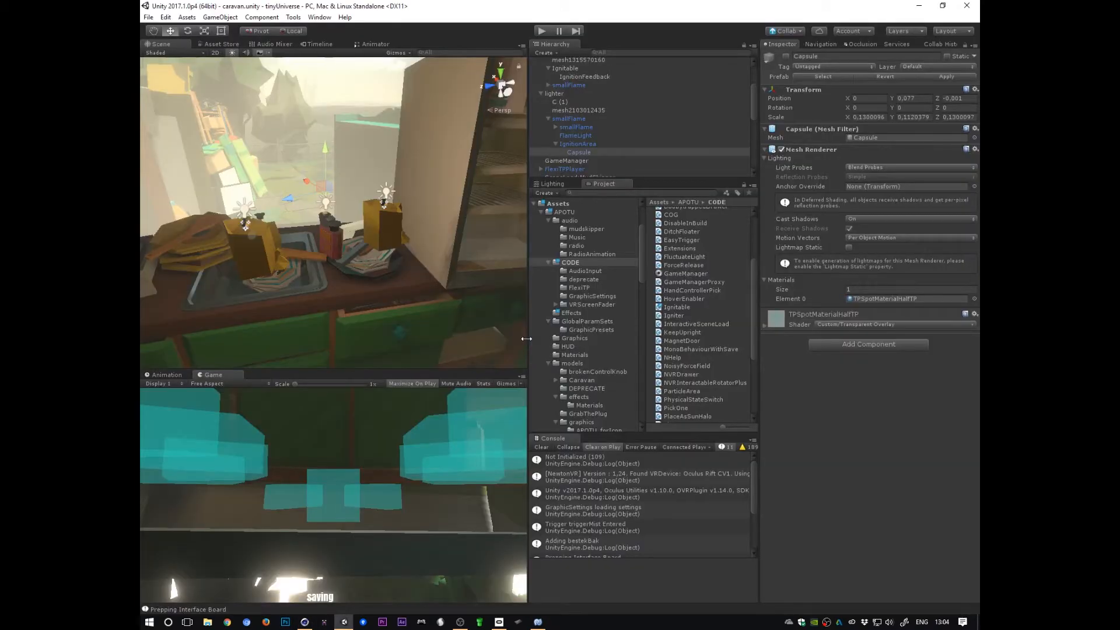
pyautogui.scroll(-2, 740, 355)
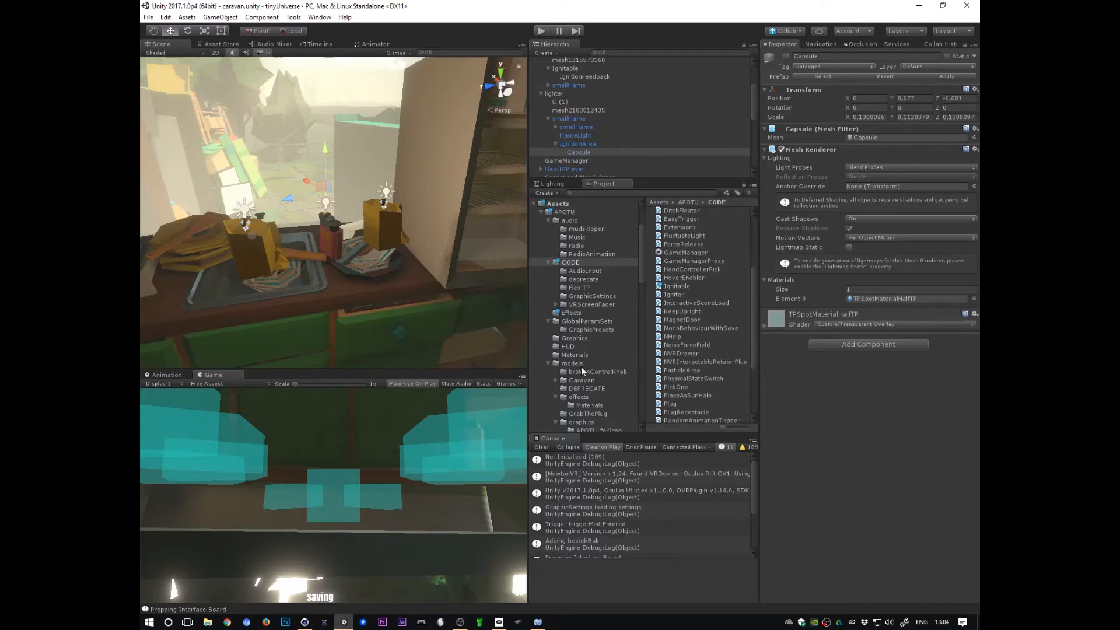
pyautogui.click(587, 397)
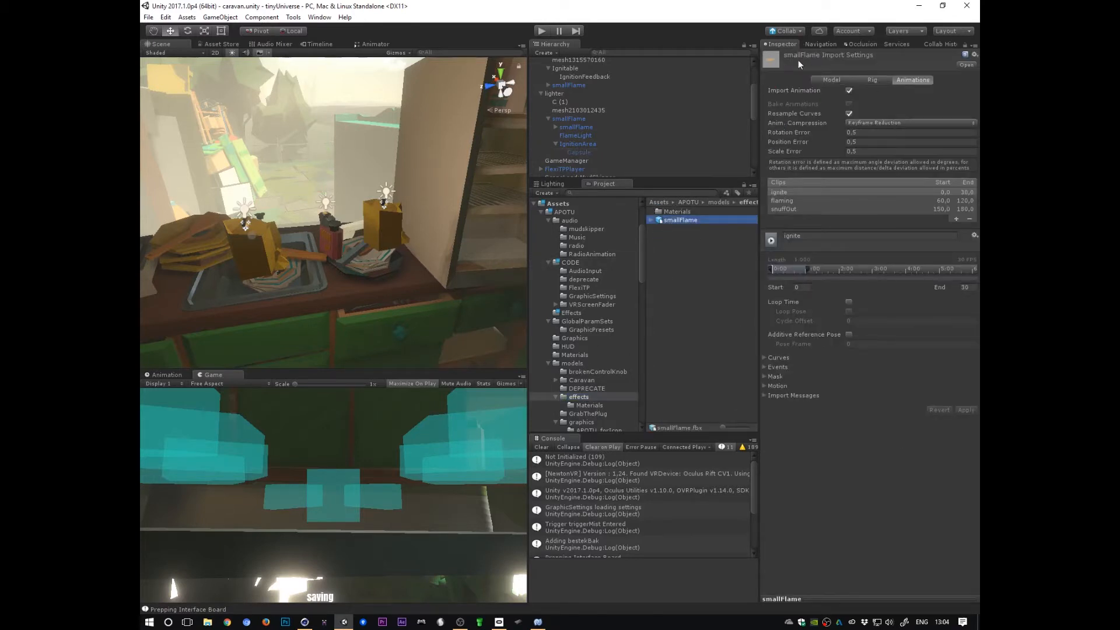
pyautogui.click(830, 81)
pyautogui.click(913, 80)
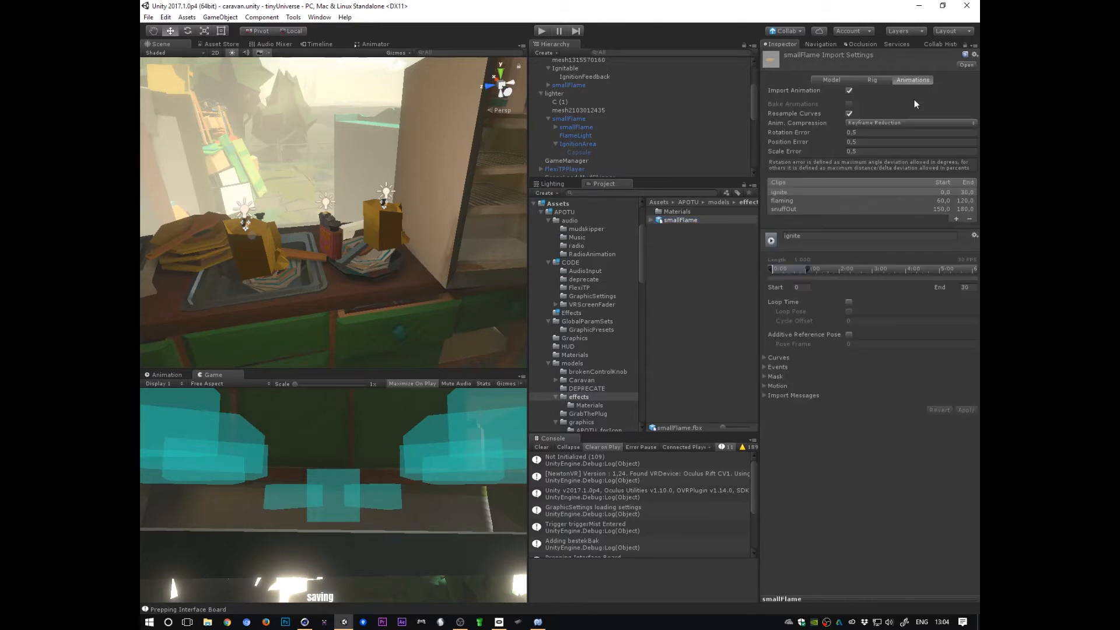
# Step: Enlarge the inspector's preview and play the ignite clip, rotating the preview to view it
pyautogui.moveTo(868, 597); pyautogui.dragTo(868, 399)
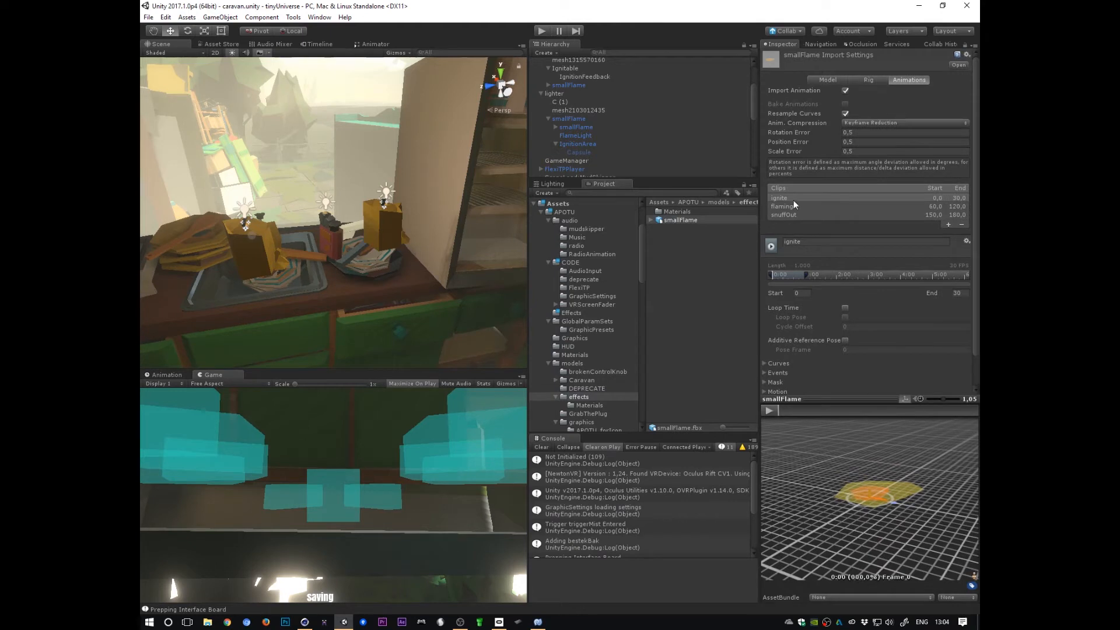
pyautogui.moveTo(882, 487); pyautogui.dragTo(873, 536)
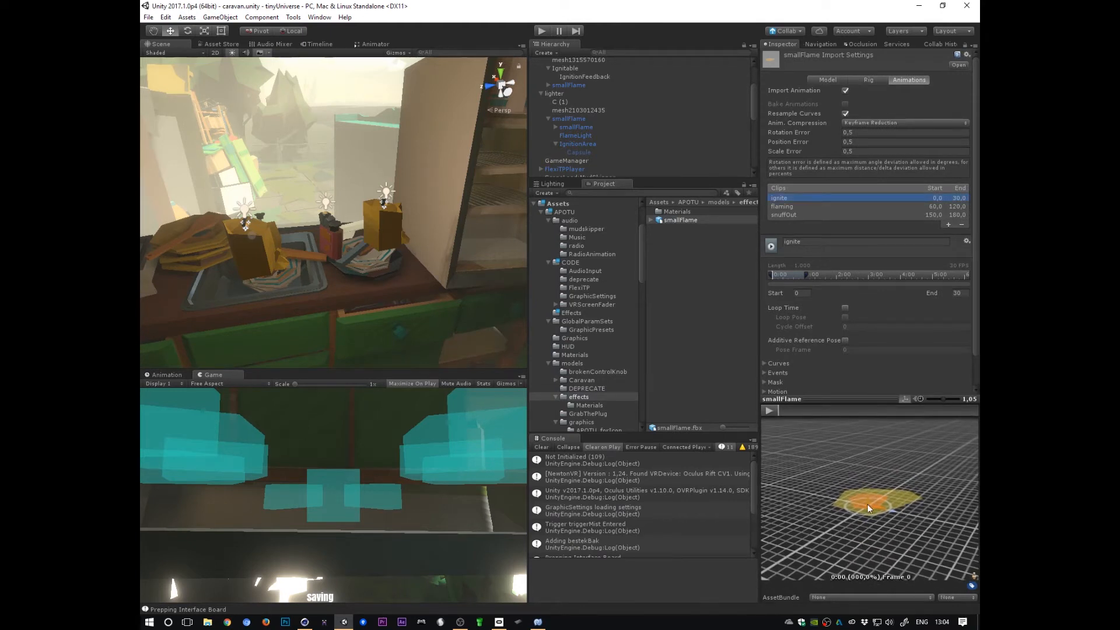
pyautogui.click(768, 410)
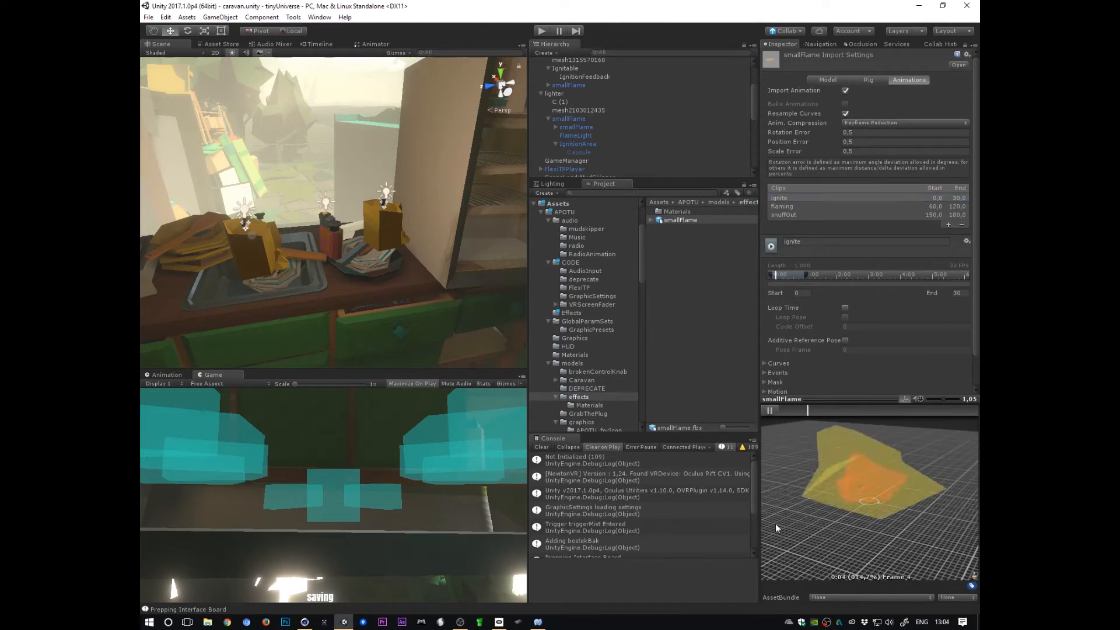
pyautogui.moveTo(904, 522); pyautogui.dragTo(932, 530)
pyautogui.keyDown('alt'); pyautogui.moveTo(933, 530); pyautogui.dragTo(897, 506, button='right'); pyautogui.keyUp('alt')
pyautogui.keyDown('alt'); pyautogui.moveTo(896, 506); pyautogui.dragTo(897, 570, button='middle'); pyautogui.keyUp('alt')
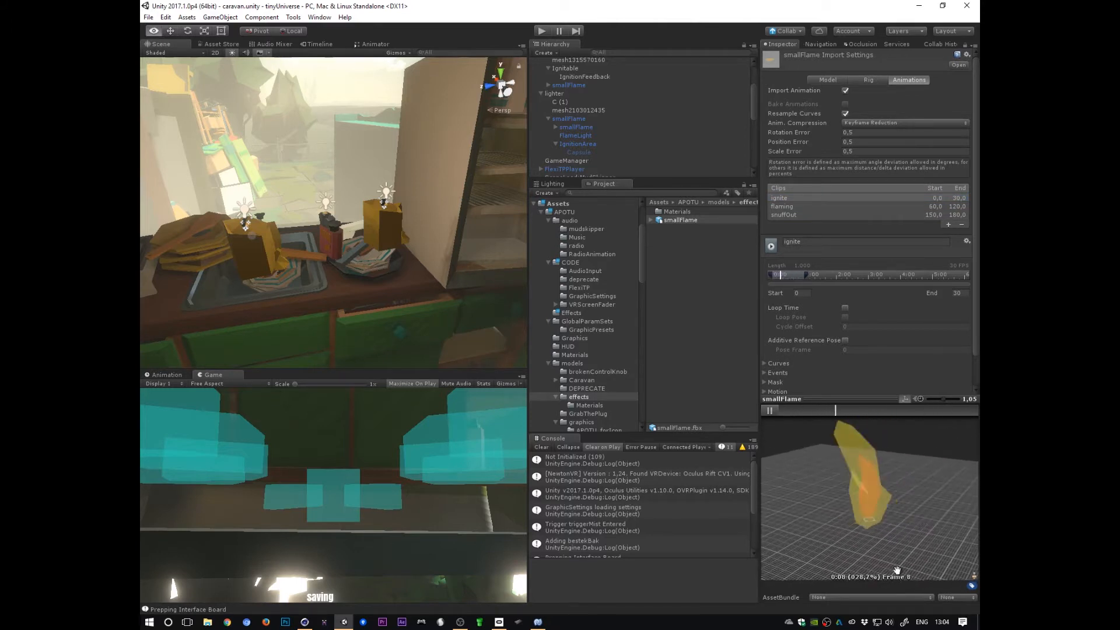
# Step: Preview the flaming and snuffOut clips of the smallFlame model
pyautogui.click(803, 207)
pyautogui.click(769, 411)
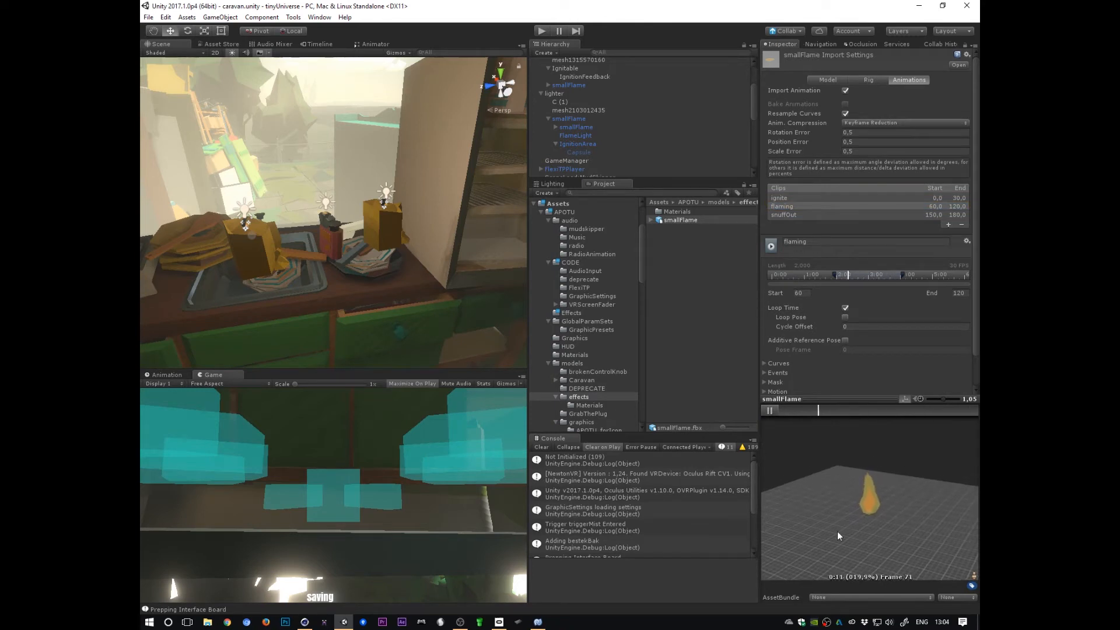
pyautogui.click(810, 215)
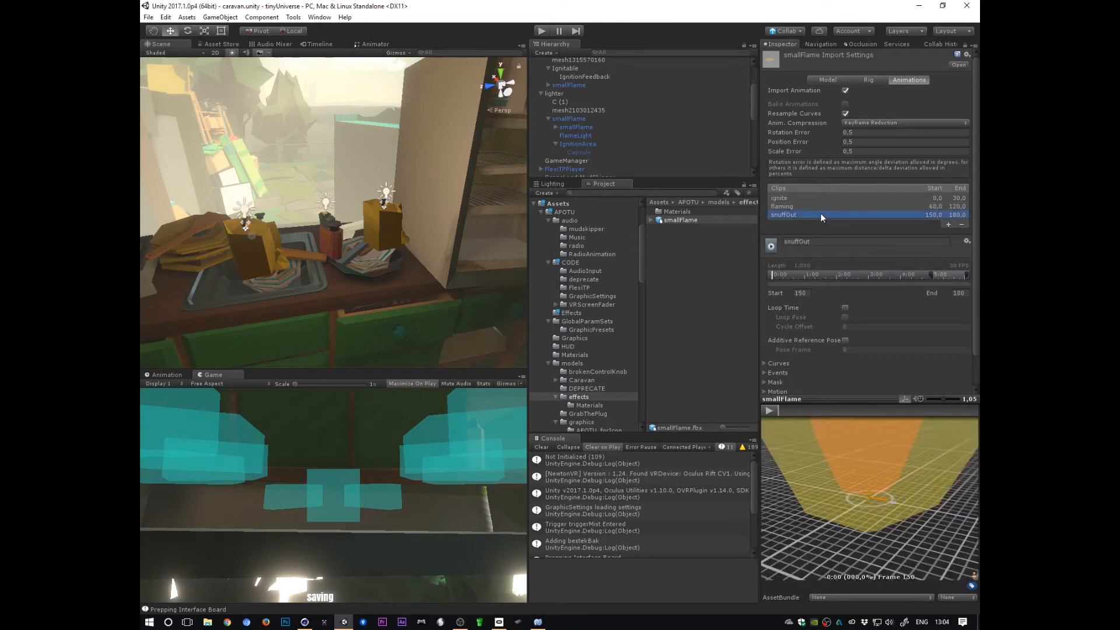
pyautogui.keyDown('alt'); pyautogui.moveTo(722, 510); pyautogui.dragTo(865, 525); pyautogui.keyUp('alt')
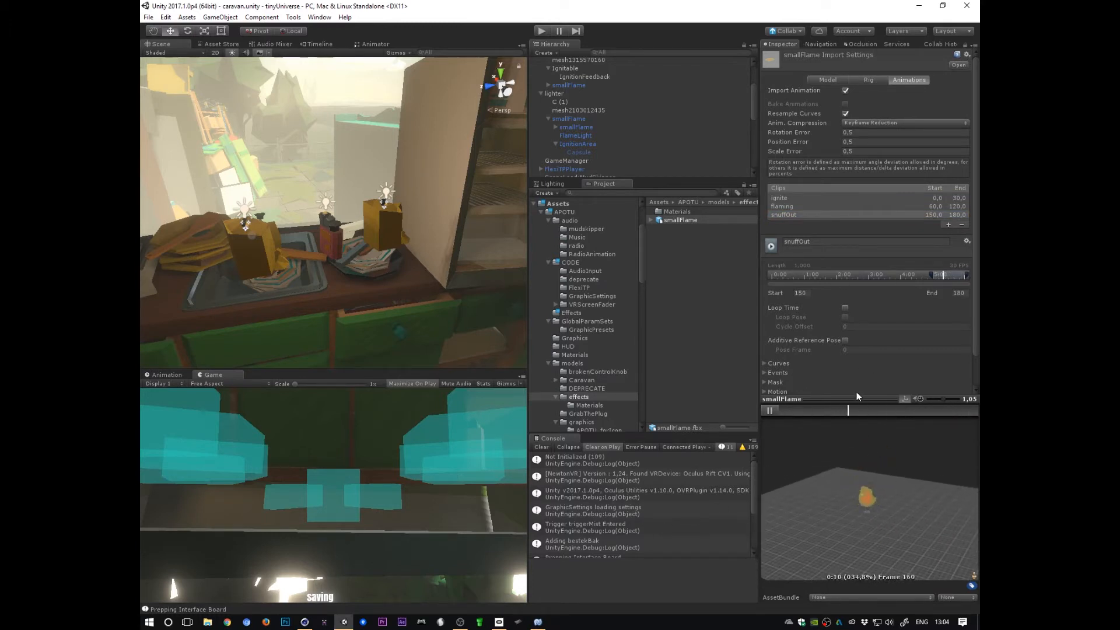
# Step: Select the smallFlame object in the hierarchy and inspect it on the table in the scene view
pyautogui.click(581, 127)
pyautogui.keyDown('alt'); pyautogui.moveTo(349, 289); pyautogui.dragTo(508, 257); pyautogui.keyUp('alt')
pyautogui.keyDown('alt'); pyautogui.moveTo(507, 256); pyautogui.dragTo(632, 204, button='right'); pyautogui.keyUp('alt')
pyautogui.keyDown('alt'); pyautogui.moveTo(387, 304); pyautogui.dragTo(228, 309); pyautogui.keyUp('alt')
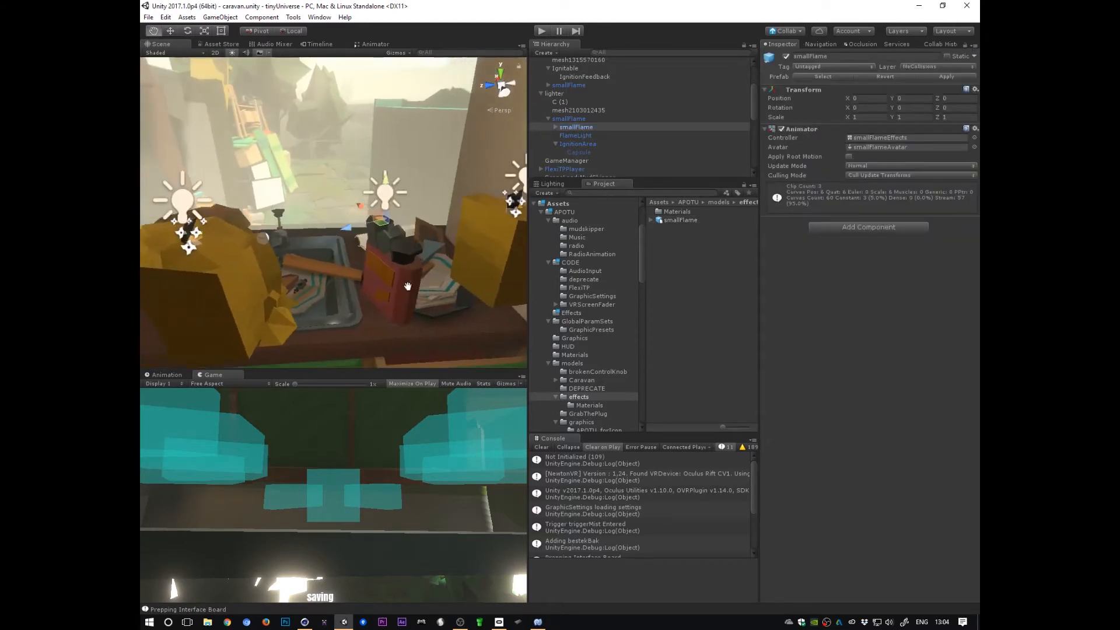
pyautogui.keyDown('alt'); pyautogui.moveTo(408, 285); pyautogui.dragTo(449, 315); pyautogui.keyUp('alt')
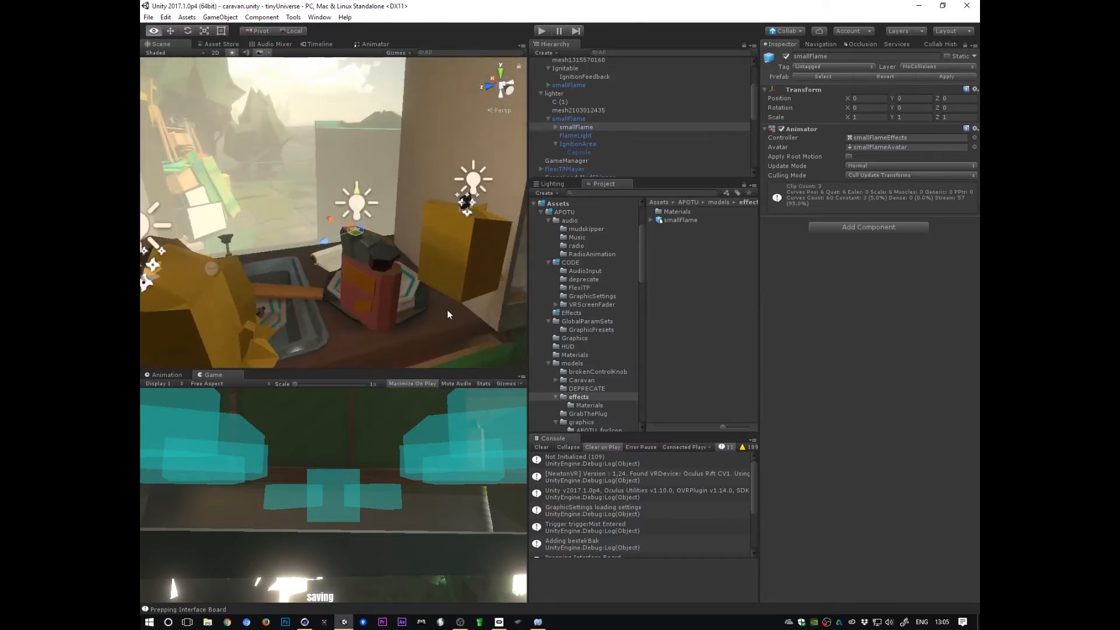
# Step: Open the smallFlame's smallFlameEffects animator controller in the Animator window
pyautogui.click(569, 120)
pyautogui.click(576, 135)
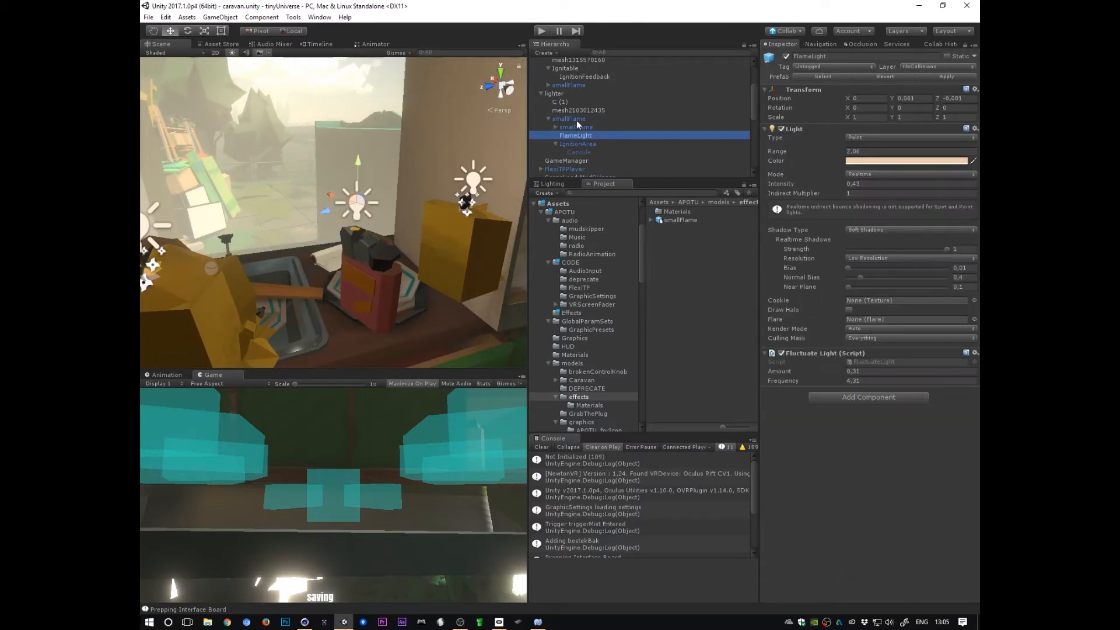
pyautogui.click(576, 126)
pyautogui.doubleClick(882, 140)
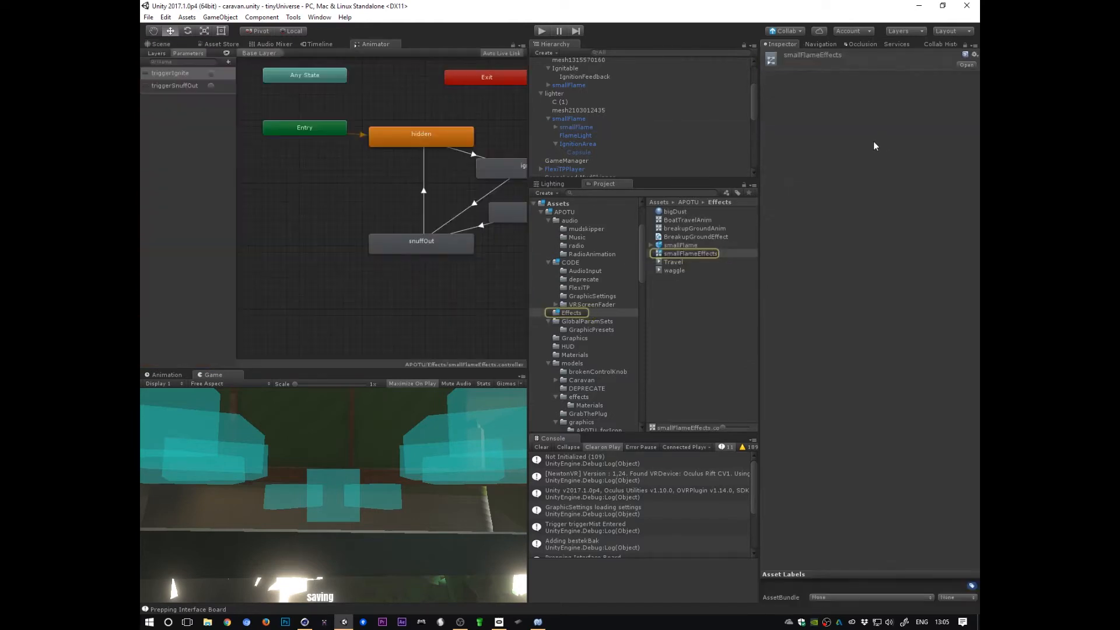
pyautogui.moveTo(528, 438); pyautogui.dragTo(589, 438)
pyautogui.moveTo(498, 274); pyautogui.dragTo(465, 312, button='middle')
# Step: Examine the hidden state, its transition to ignite, and the triggerSnuffOut parameter
pyautogui.click(393, 169)
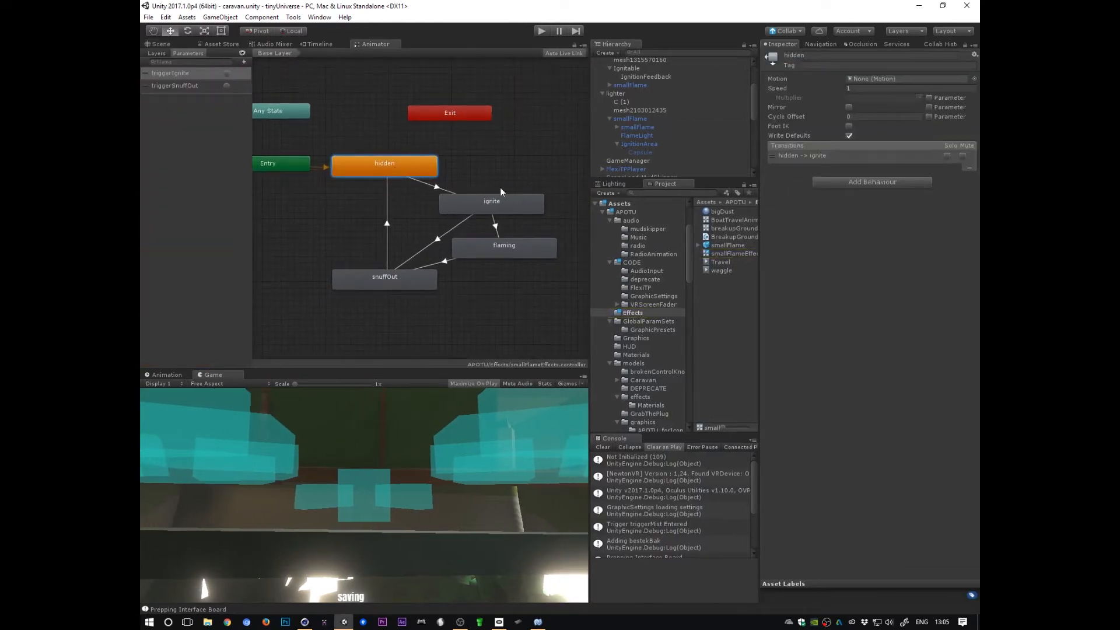
pyautogui.click(477, 202)
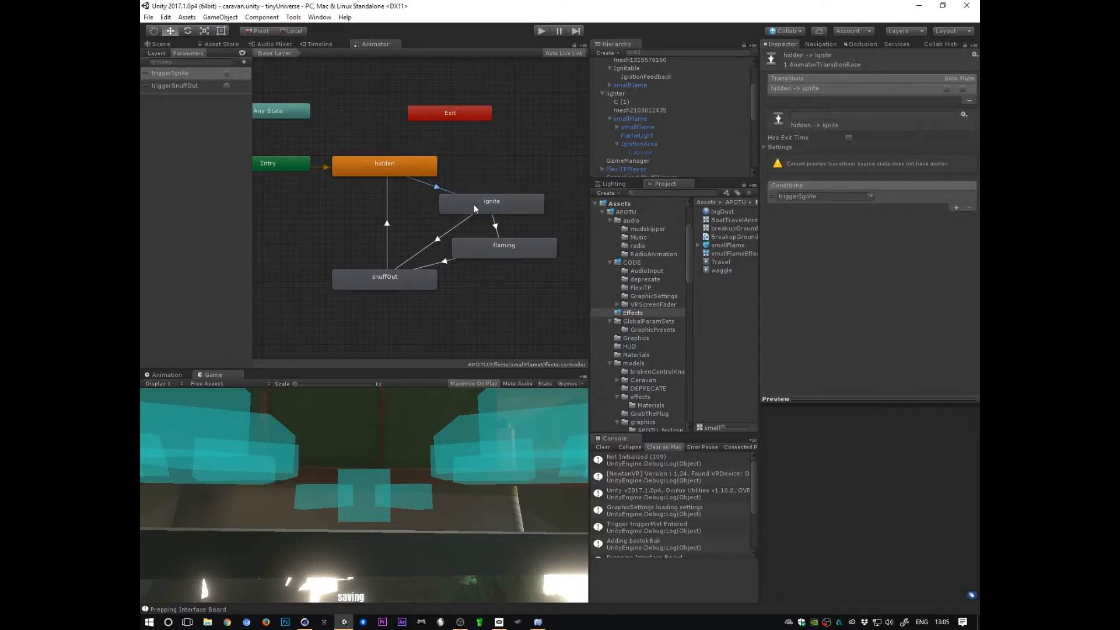
pyautogui.moveTo(473, 204); pyautogui.dragTo(492, 194)
pyautogui.click(448, 185)
pyautogui.click(187, 87)
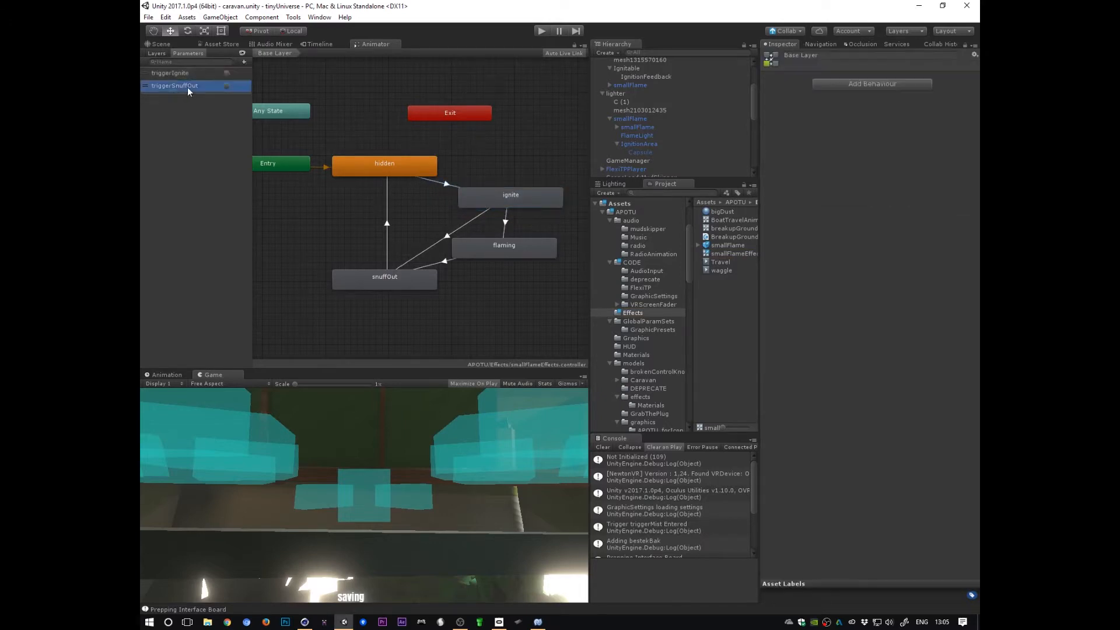
# Step: Examine the triggerIgnite and triggerSnuffOut parameters of the smallFlameEffects controller
pyautogui.click(190, 76)
pyautogui.click(191, 86)
pyautogui.click(195, 75)
pyautogui.click(198, 85)
pyautogui.click(199, 74)
pyautogui.click(199, 86)
pyautogui.click(201, 74)
pyautogui.click(202, 86)
pyautogui.click(204, 75)
pyautogui.click(203, 86)
pyautogui.click(204, 75)
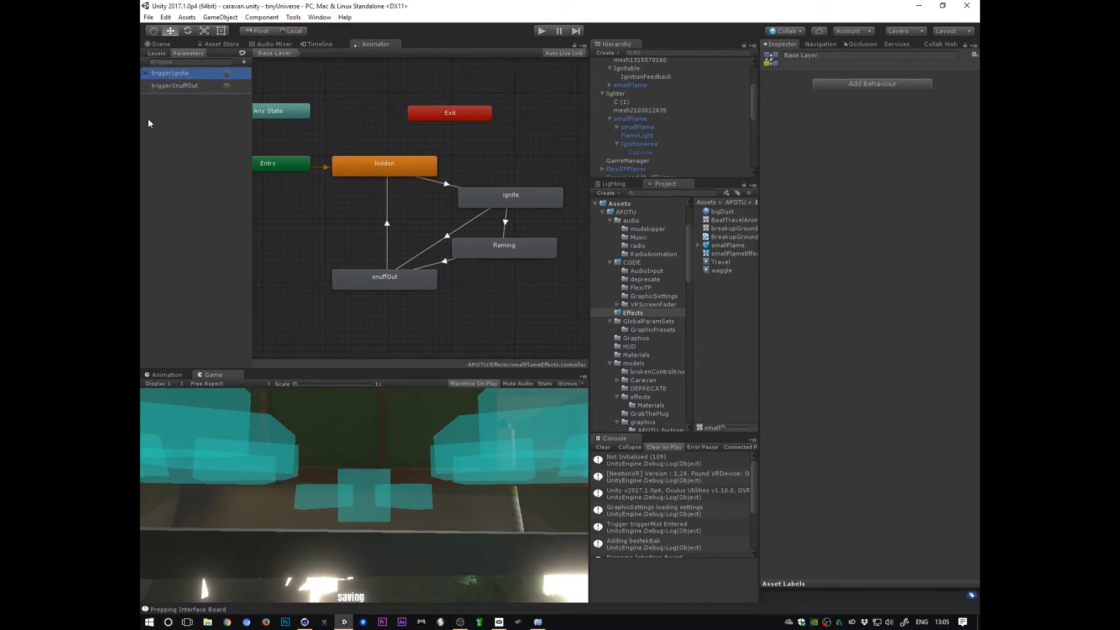
# Step: Inspect the hidden state and its transition to ignite with the triggerIgnite condition
pyautogui.click(445, 185)
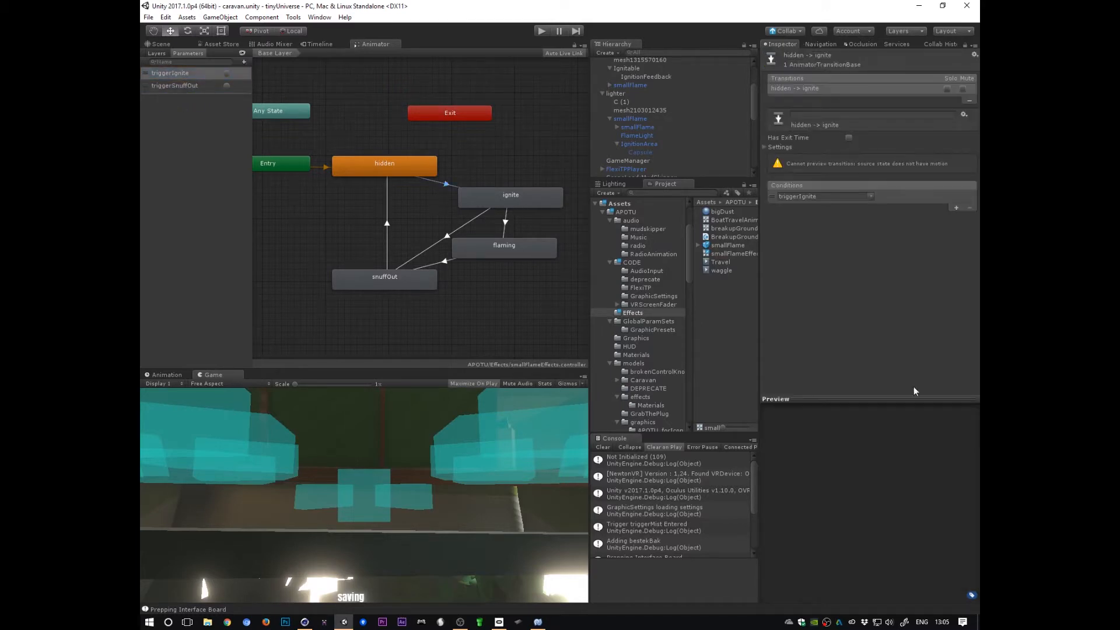
pyautogui.click(400, 173)
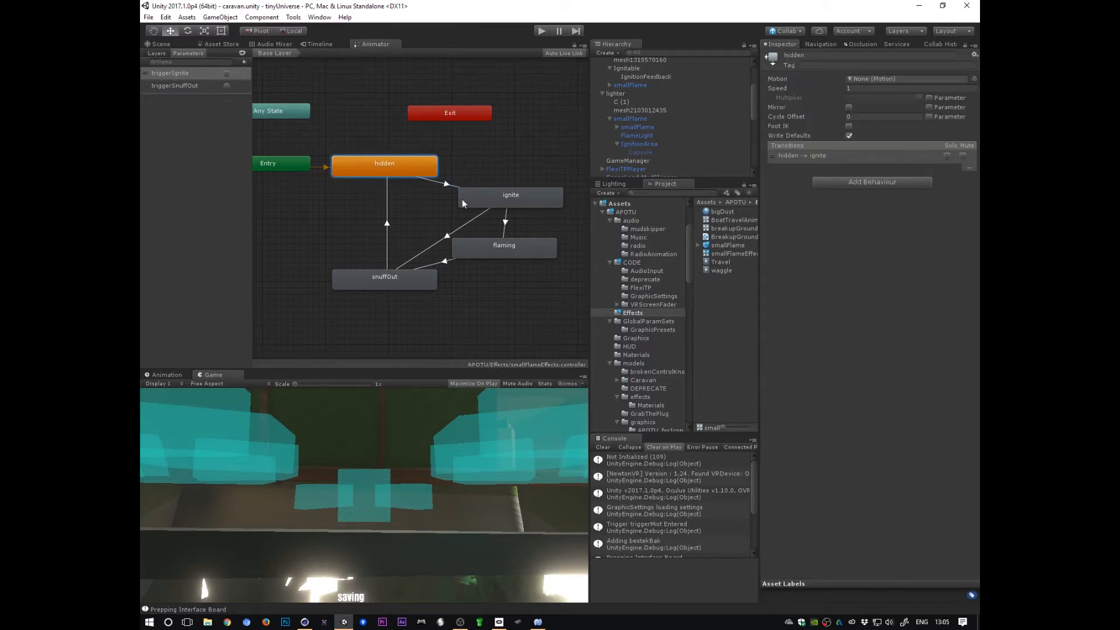
pyautogui.click(434, 182)
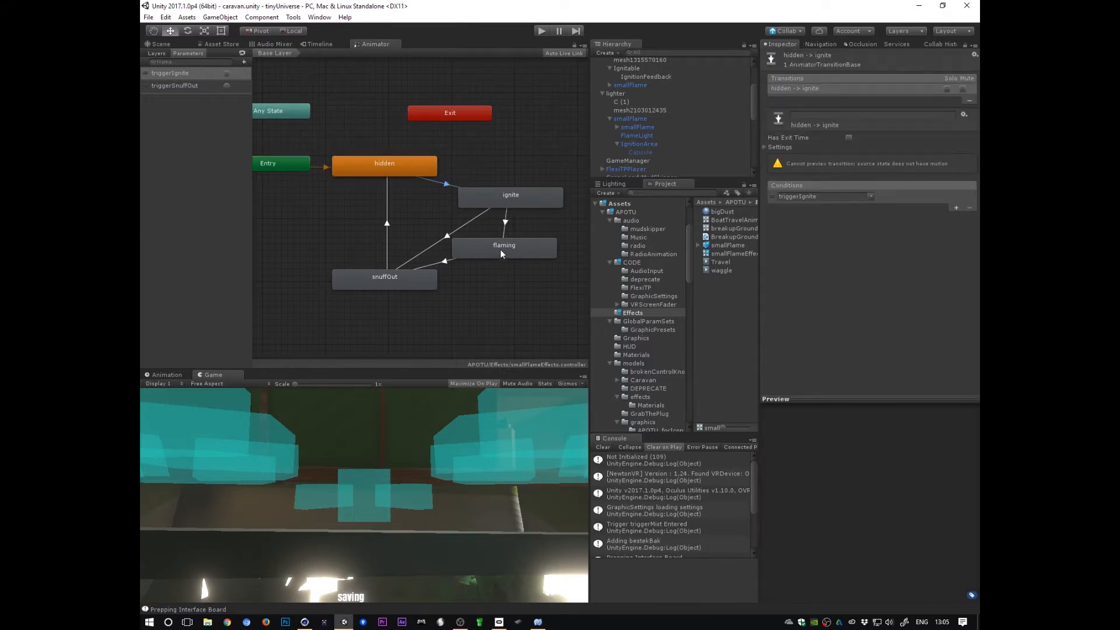
# Step: Reposition the ignite and flaming states in the graph and preview the ignite-to-flaming transition
pyautogui.moveTo(500, 252); pyautogui.dragTo(513, 258)
pyautogui.moveTo(516, 201); pyautogui.dragTo(522, 195)
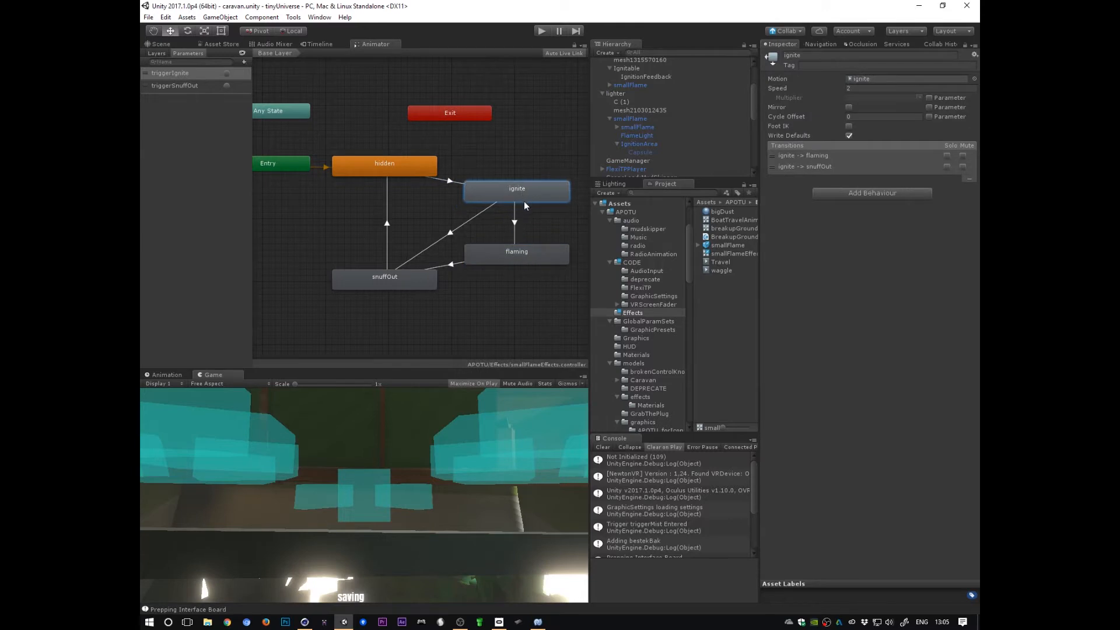
pyautogui.click(514, 221)
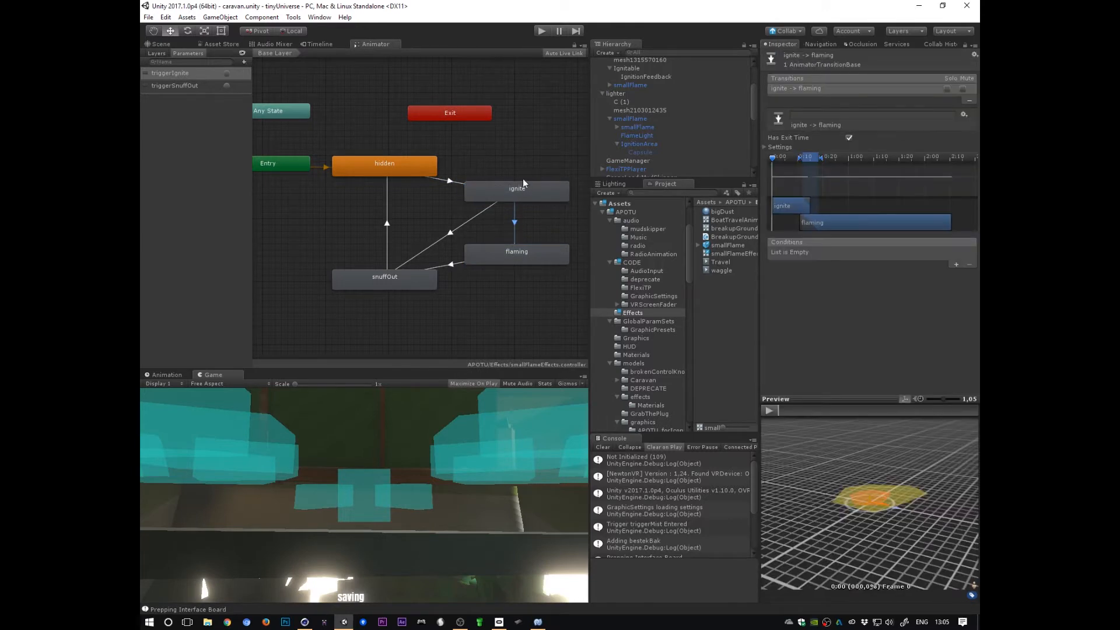
pyautogui.click(769, 410)
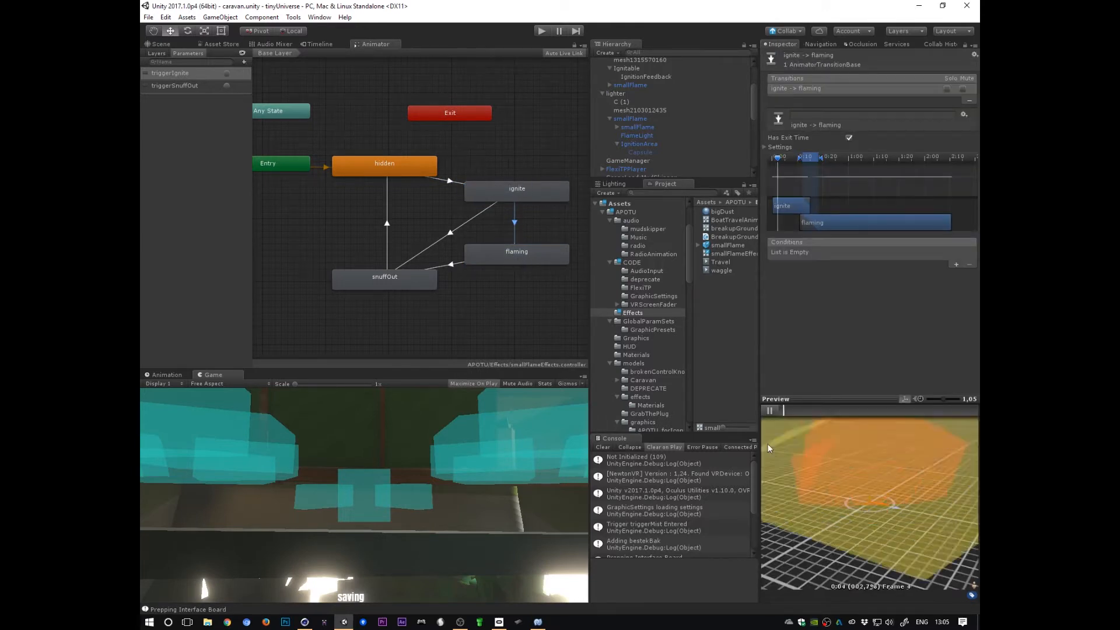
pyautogui.moveTo(935, 517)
pyautogui.keyDown('alt'); pyautogui.mouseDown(button='right')
pyautogui.moveTo(694, 513)
pyautogui.moveTo(914, 515)
pyautogui.mouseUp(button='right'); pyautogui.keyUp('alt')
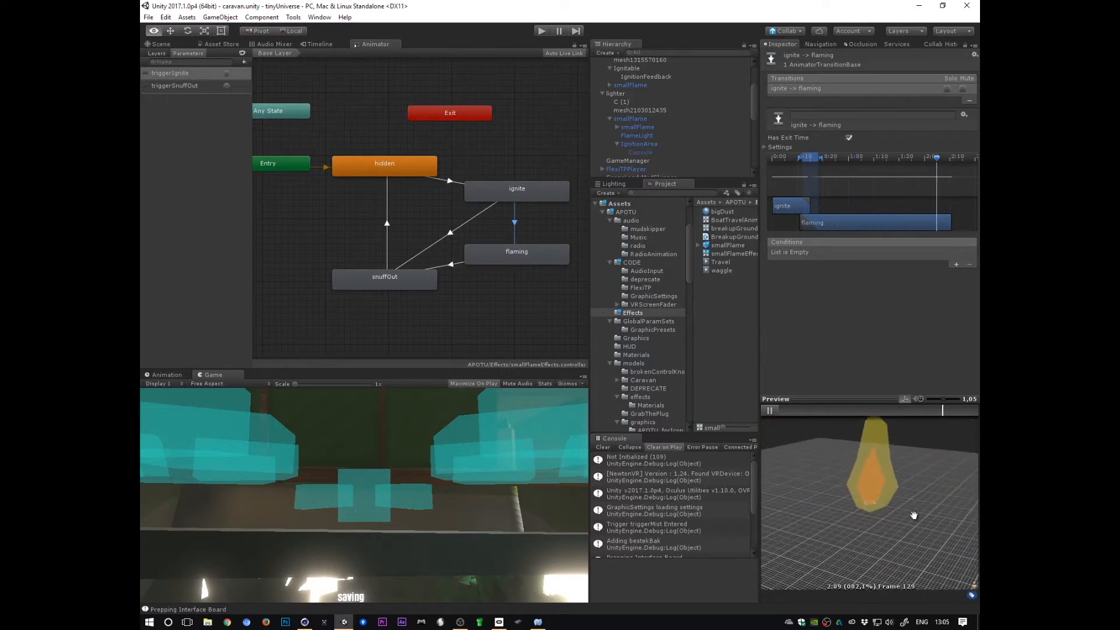
pyautogui.moveTo(914, 515); pyautogui.dragTo(892, 75, button='middle')
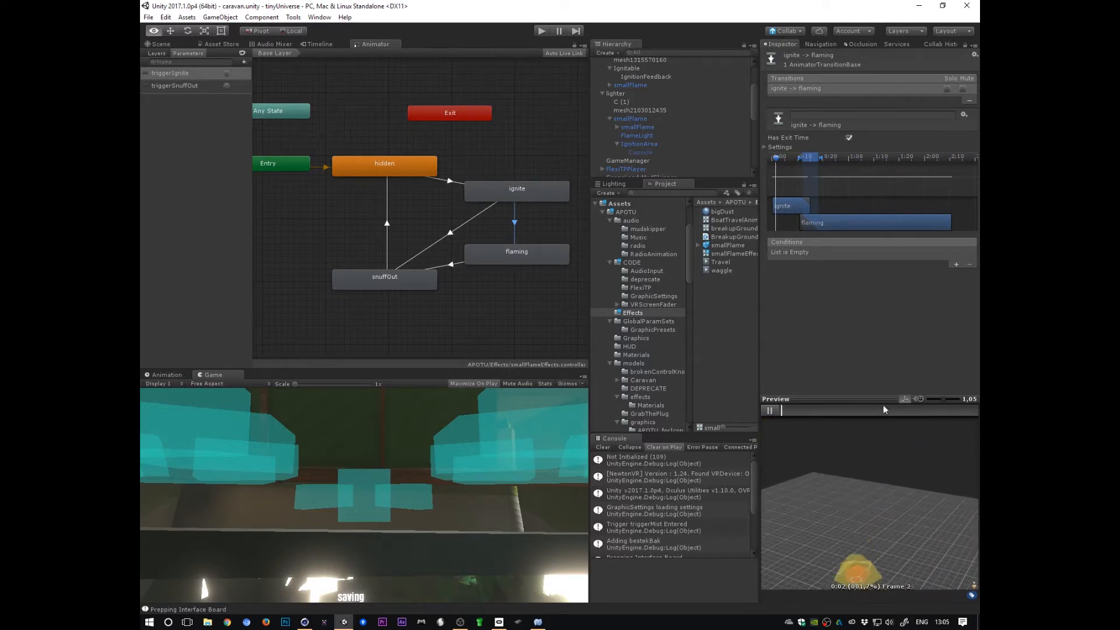
pyautogui.moveTo(905, 525); pyautogui.dragTo(911, 548, button='middle')
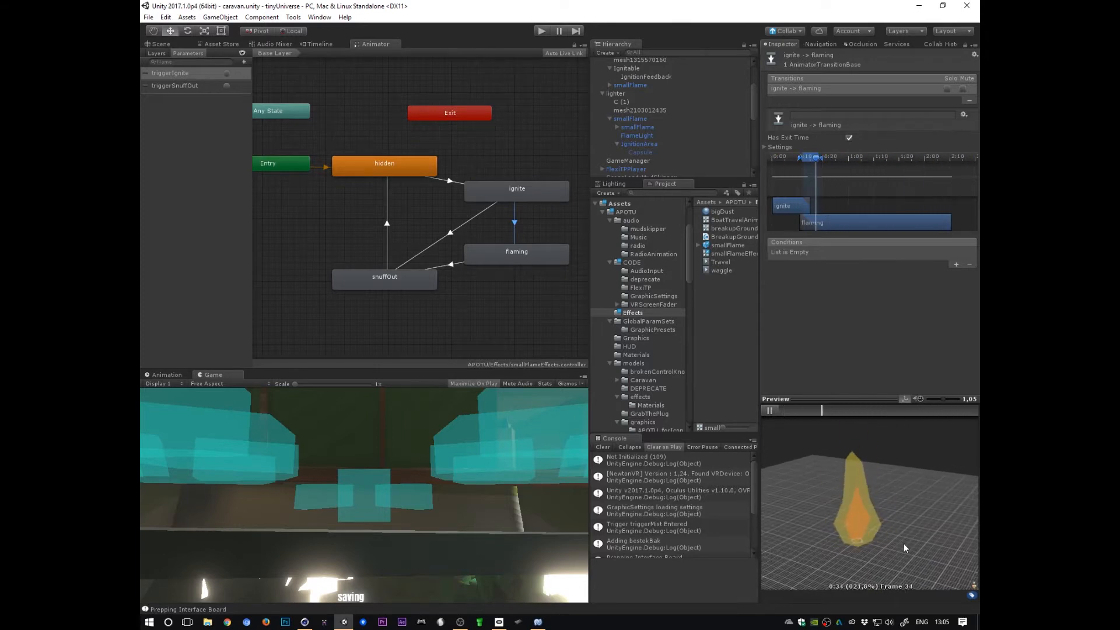
pyautogui.moveTo(893, 181); pyautogui.dragTo(914, 187, button='middle')
pyautogui.moveTo(863, 160)
pyautogui.mouseDown(button='middle')
pyautogui.moveTo(819, 166)
pyautogui.moveTo(879, 161)
pyautogui.mouseUp(button='middle')
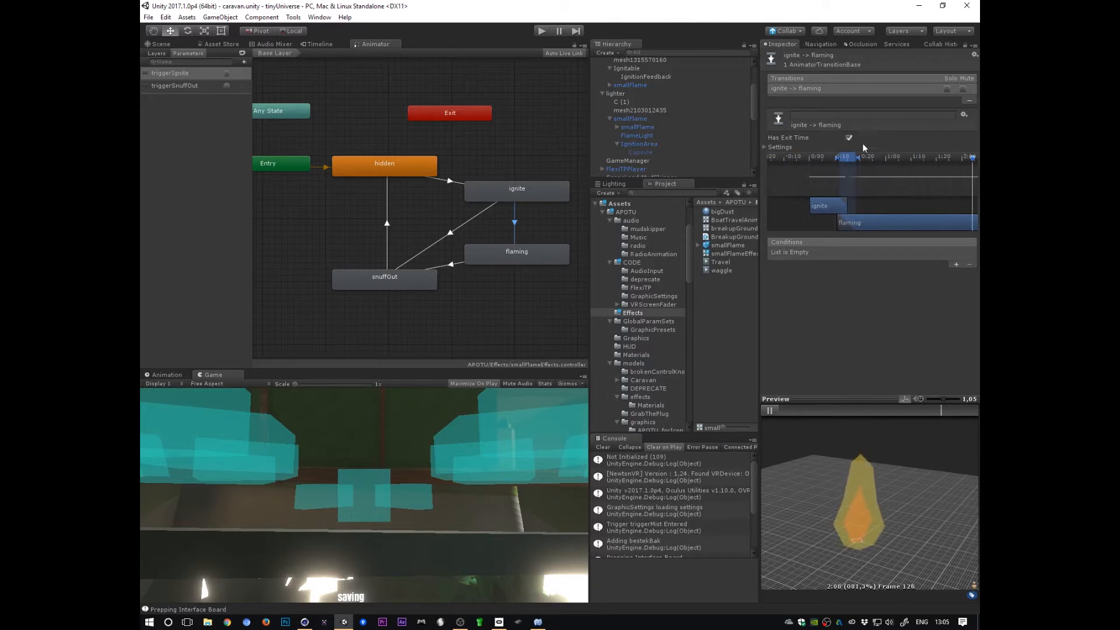
pyautogui.click(770, 411)
pyautogui.moveTo(856, 411); pyautogui.dragTo(778, 411)
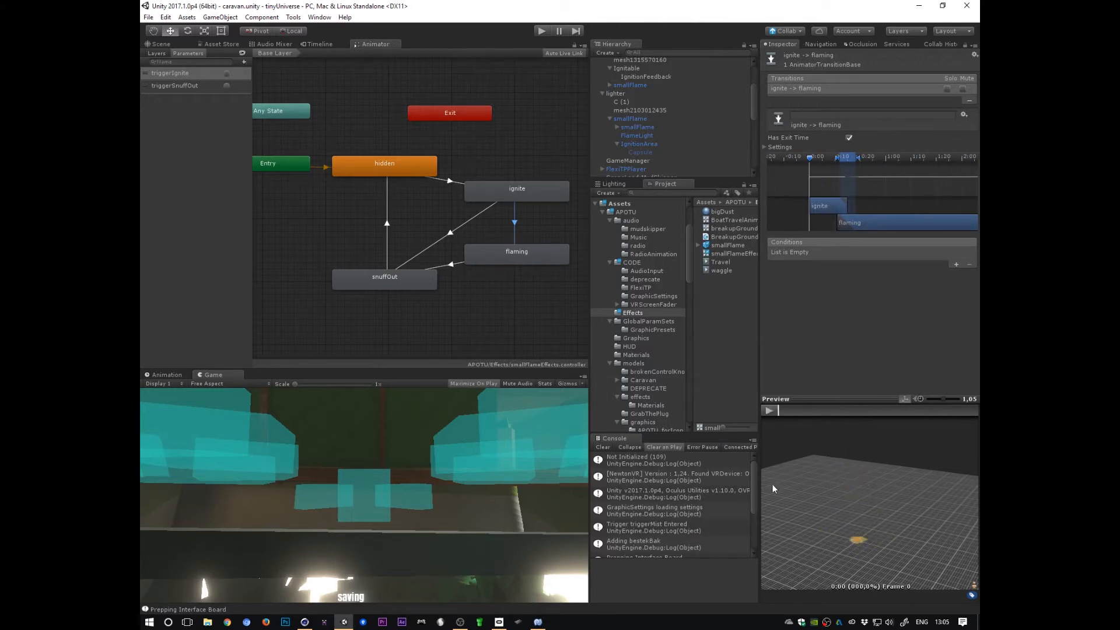
pyautogui.moveTo(779, 524); pyautogui.dragTo(848, 499)
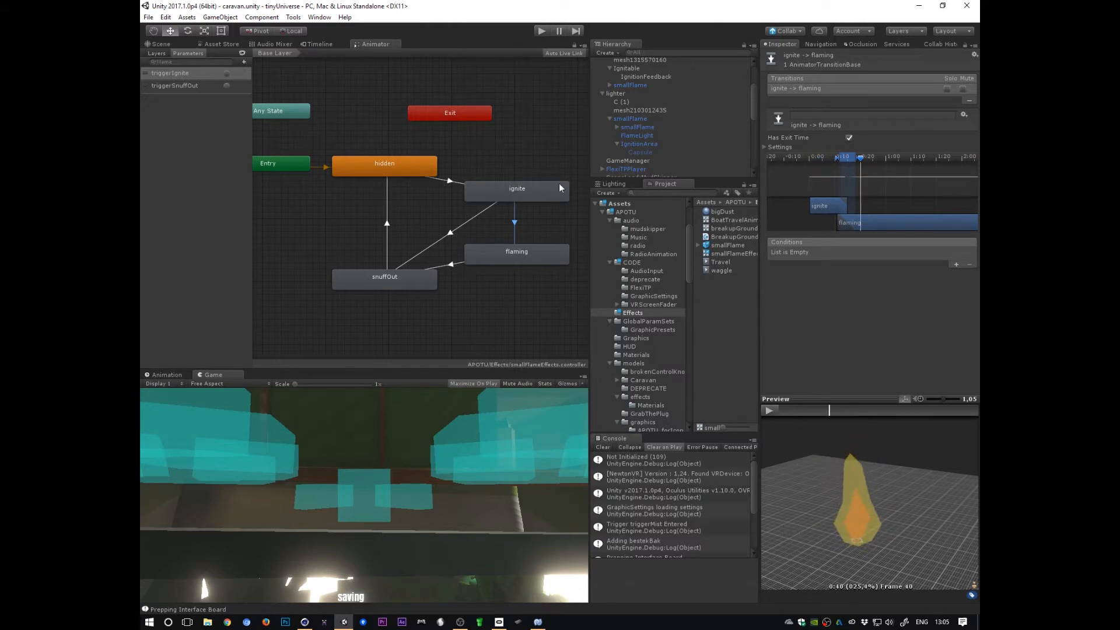
# Step: Preview the flaming-to-snuffOut transition and its triggerSnuffOut condition
pyautogui.click(450, 266)
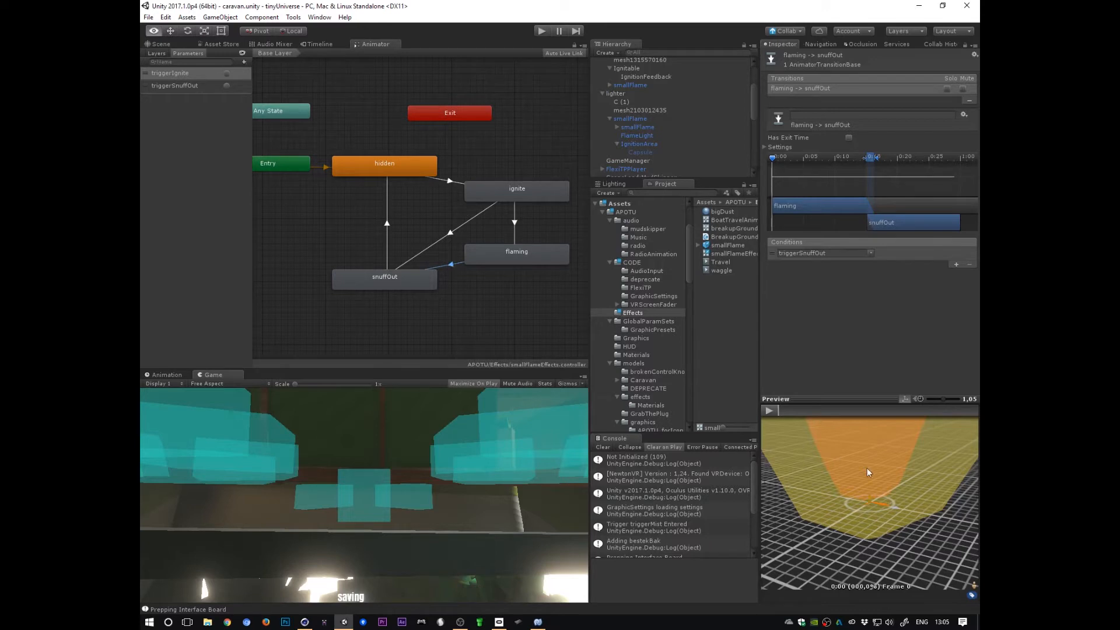
pyautogui.keyDown('alt'); pyautogui.moveTo(867, 468); pyautogui.dragTo(659, 539, button='right'); pyautogui.keyUp('alt')
pyautogui.keyDown('alt'); pyautogui.moveTo(882, 525); pyautogui.dragTo(884, 442); pyautogui.keyUp('alt')
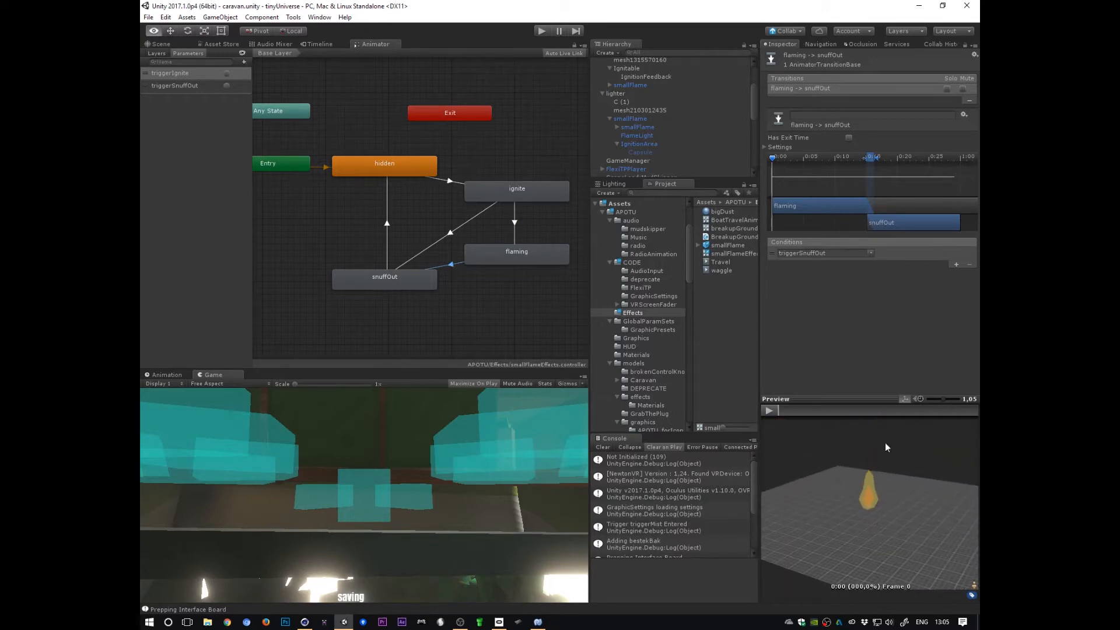
pyautogui.click(768, 410)
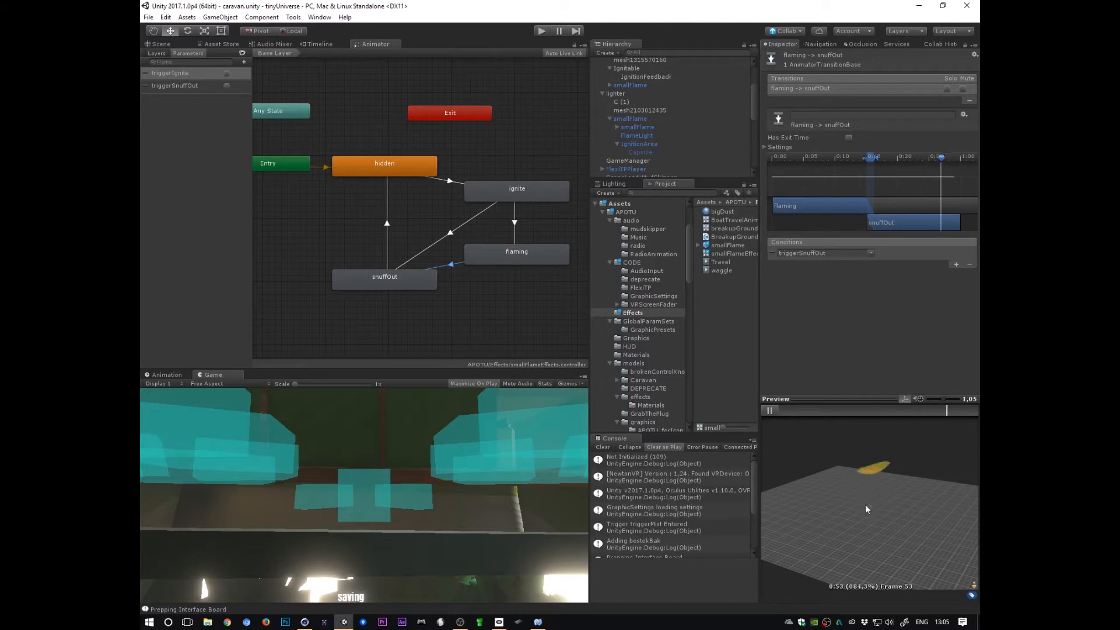
# Step: Preview the ignite-to-snuffOut transition and inspect the snuffOut-to-hidden transition
pyautogui.click(452, 239)
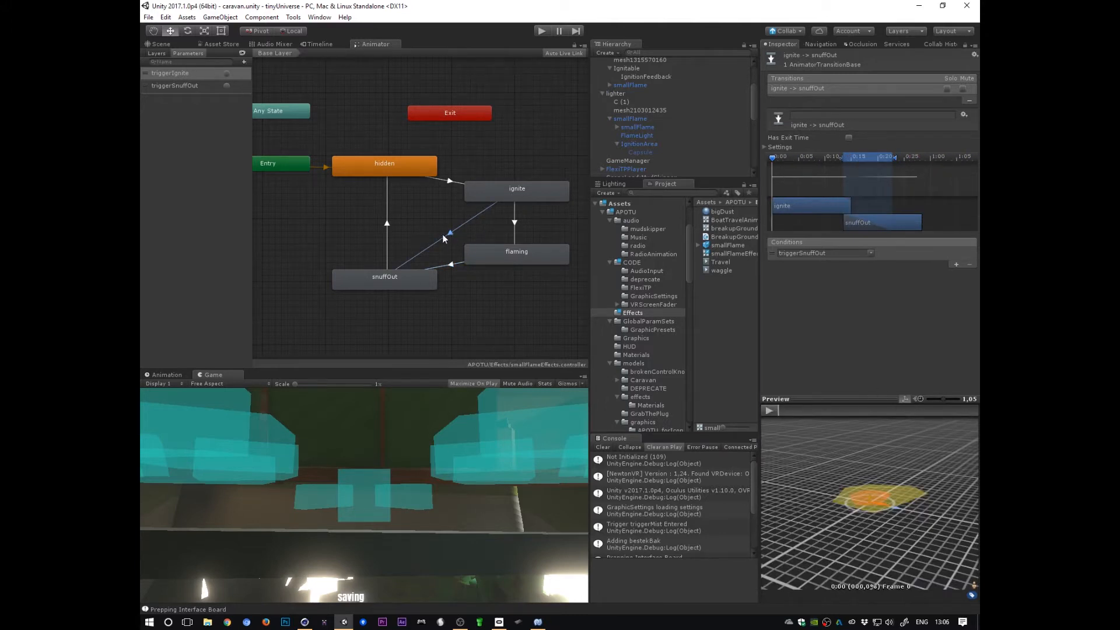
pyautogui.click(505, 200)
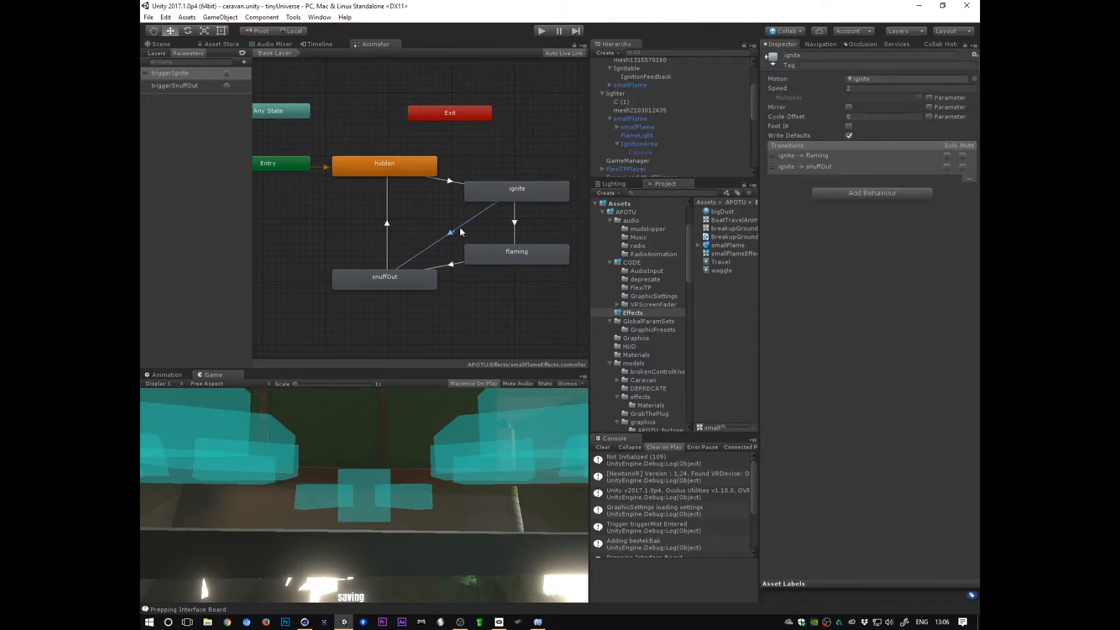
pyautogui.click(449, 229)
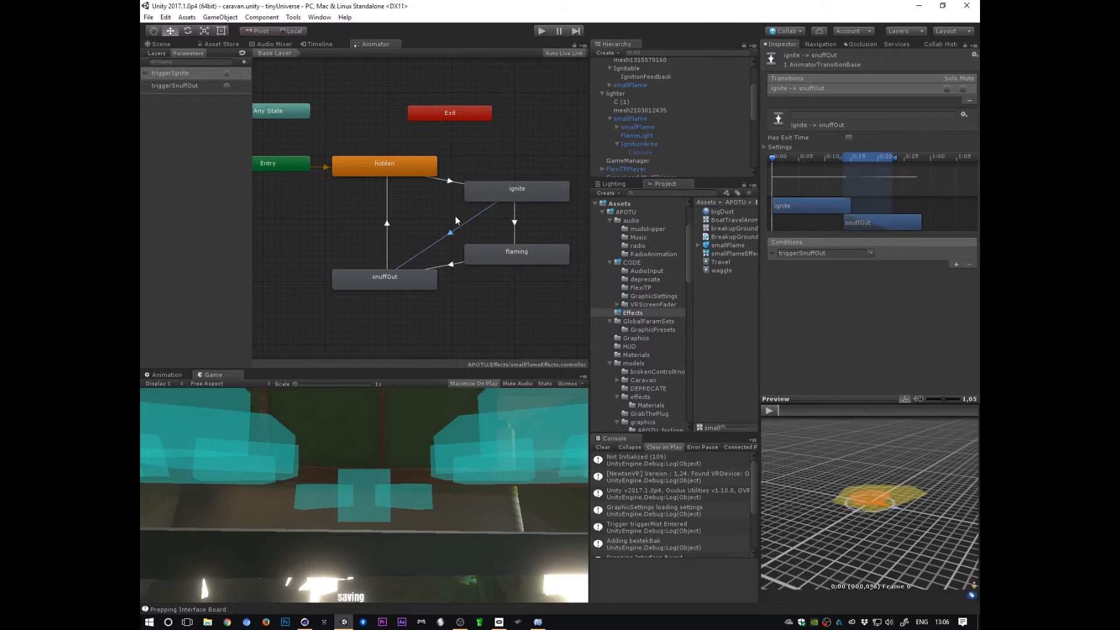
pyautogui.moveTo(495, 298); pyautogui.dragTo(471, 315, button='middle')
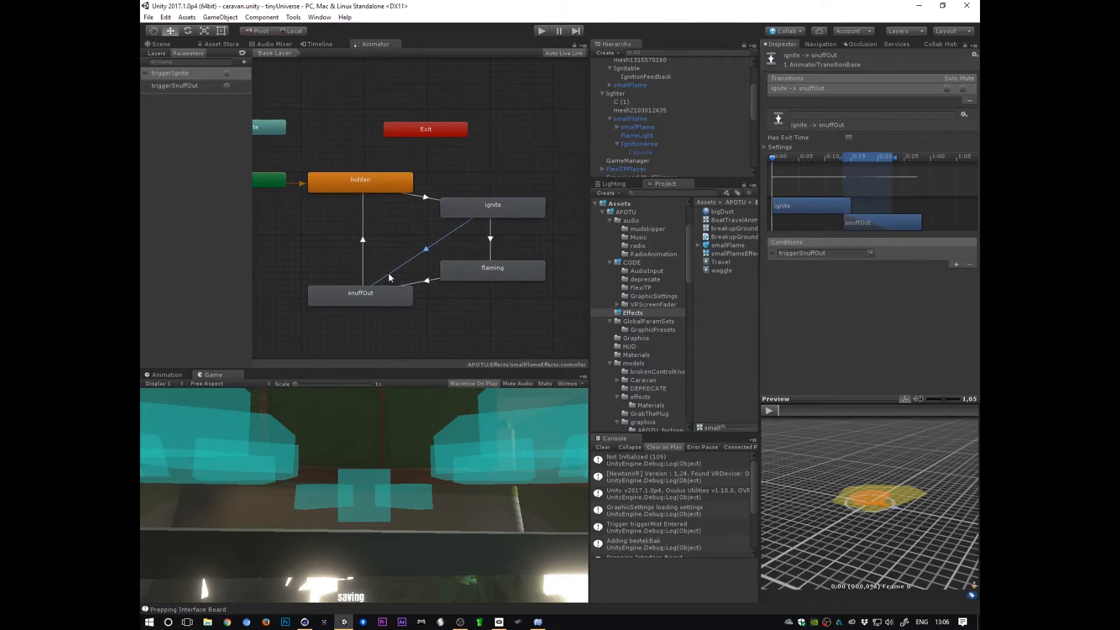
pyautogui.click(771, 410)
pyautogui.keyDown('alt'); pyautogui.moveTo(936, 499); pyautogui.dragTo(889, 571, button='right'); pyautogui.keyUp('alt')
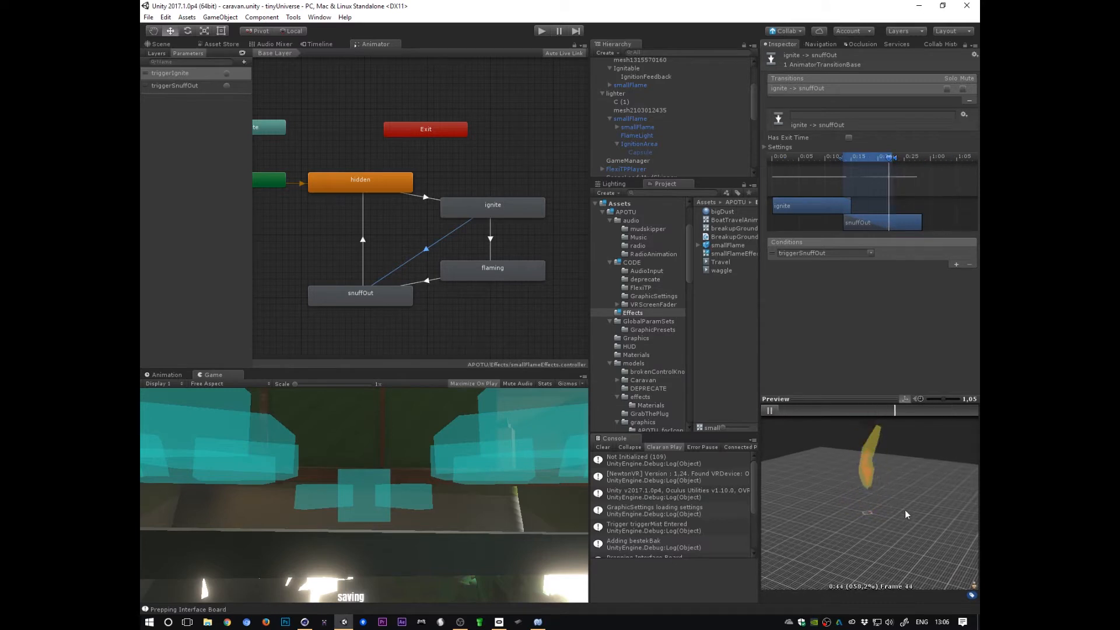
pyautogui.click(380, 292)
pyautogui.click(364, 242)
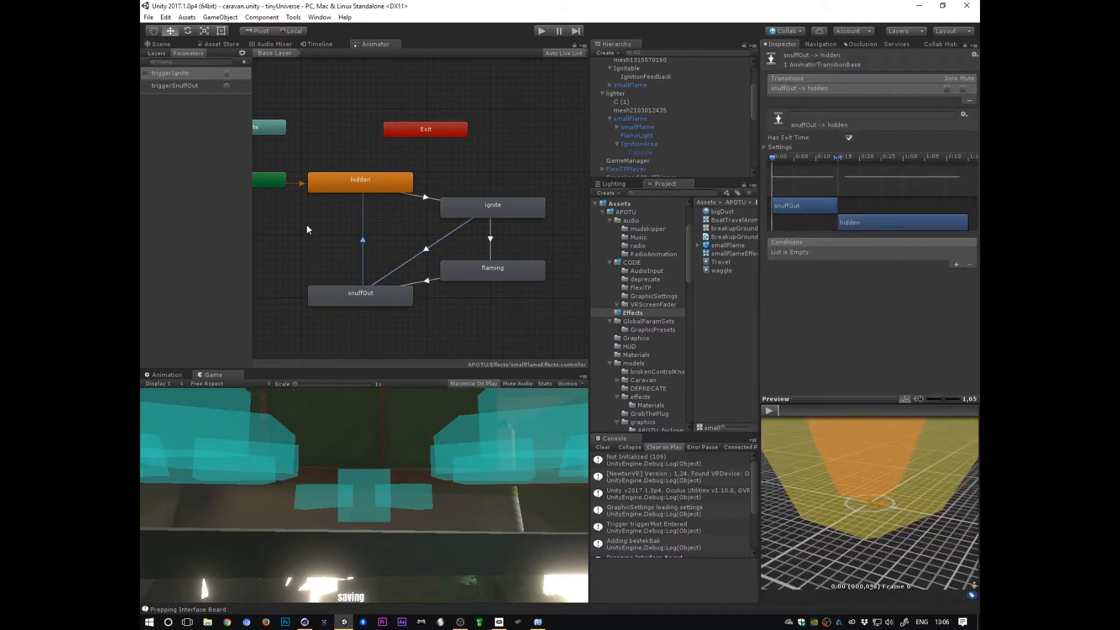
# Step: Switch to the scene view and select the smallFlame parent object to inspect its Small Flame Controller script
pyautogui.click(169, 42)
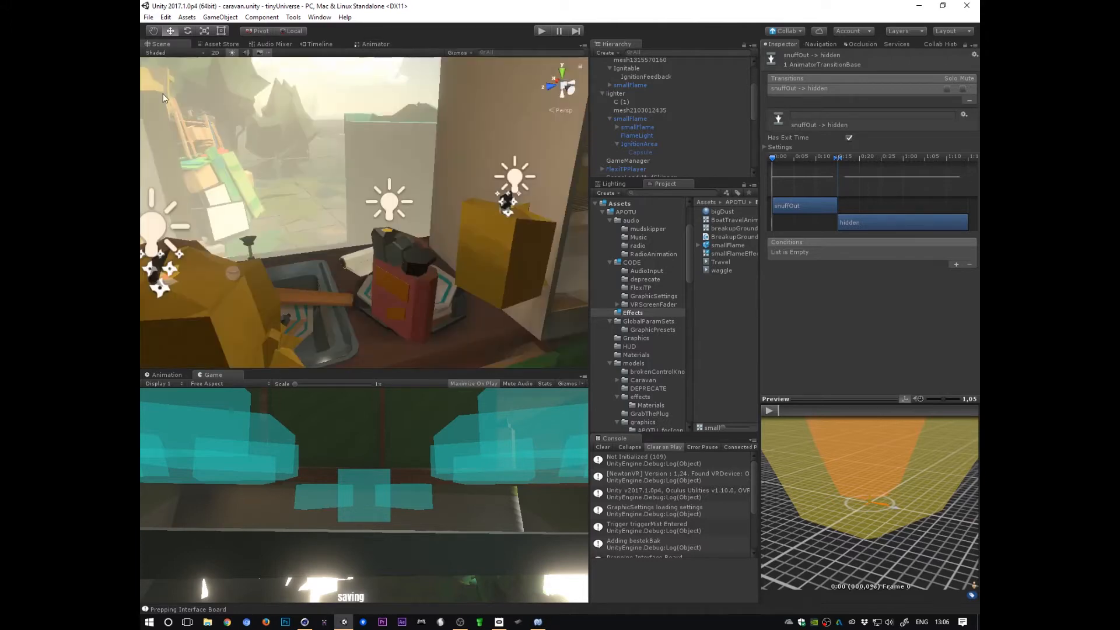
pyautogui.click(641, 127)
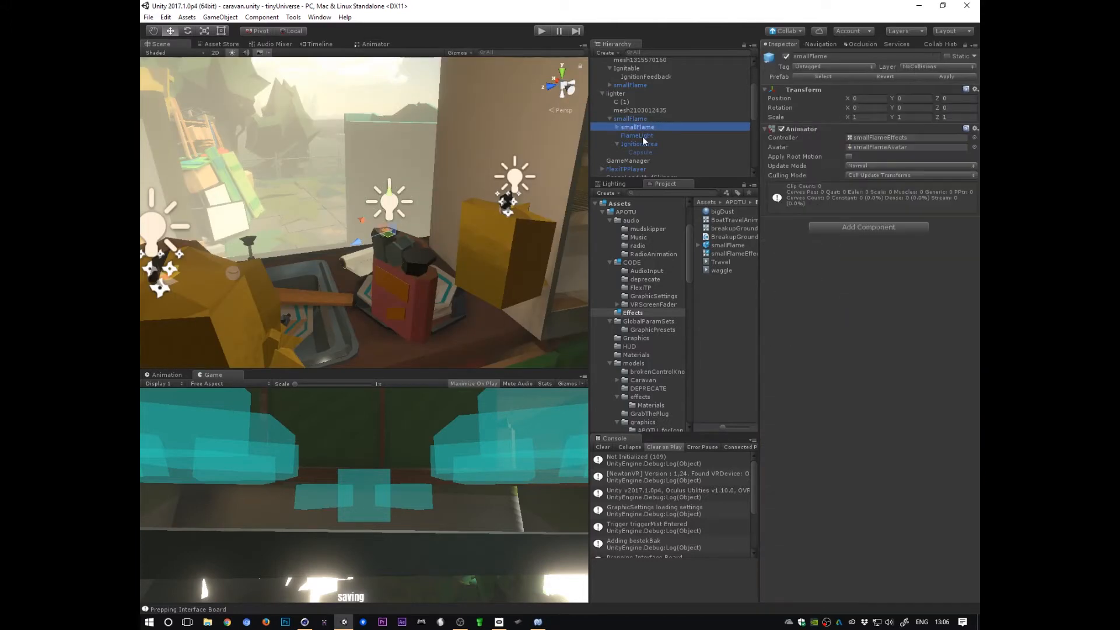
pyautogui.moveTo(431, 317)
pyautogui.keyDown('alt'); pyautogui.mouseDown()
pyautogui.moveTo(489, 264)
pyautogui.moveTo(327, 267)
pyautogui.moveTo(493, 305)
pyautogui.moveTo(489, 295)
pyautogui.moveTo(453, 323)
pyautogui.mouseUp(); pyautogui.keyUp('alt')
pyautogui.click(640, 121)
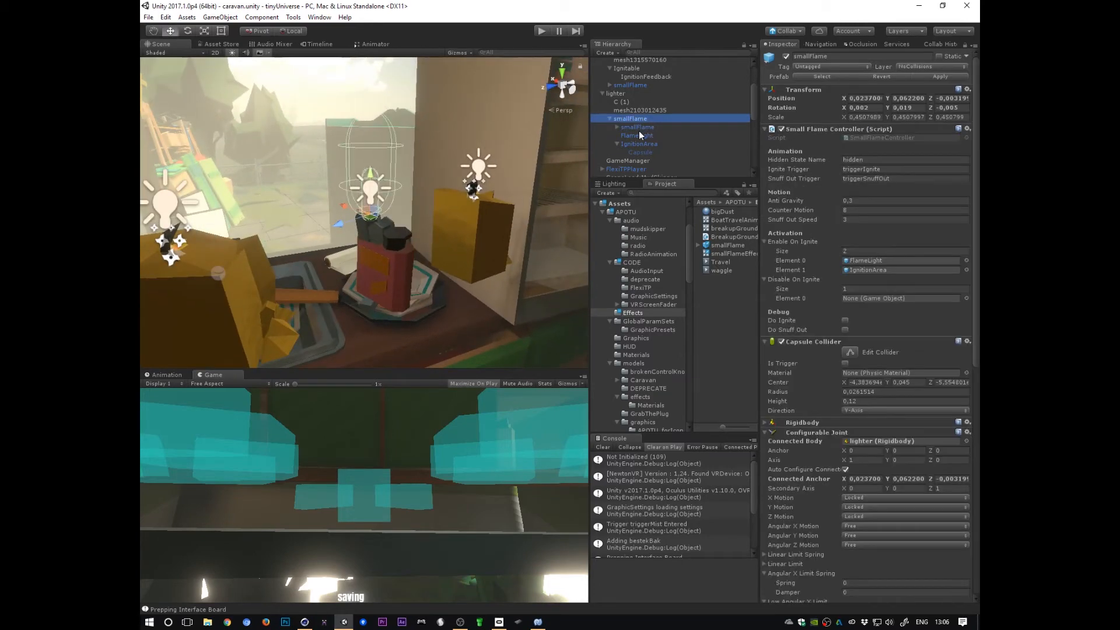
pyautogui.click(638, 129)
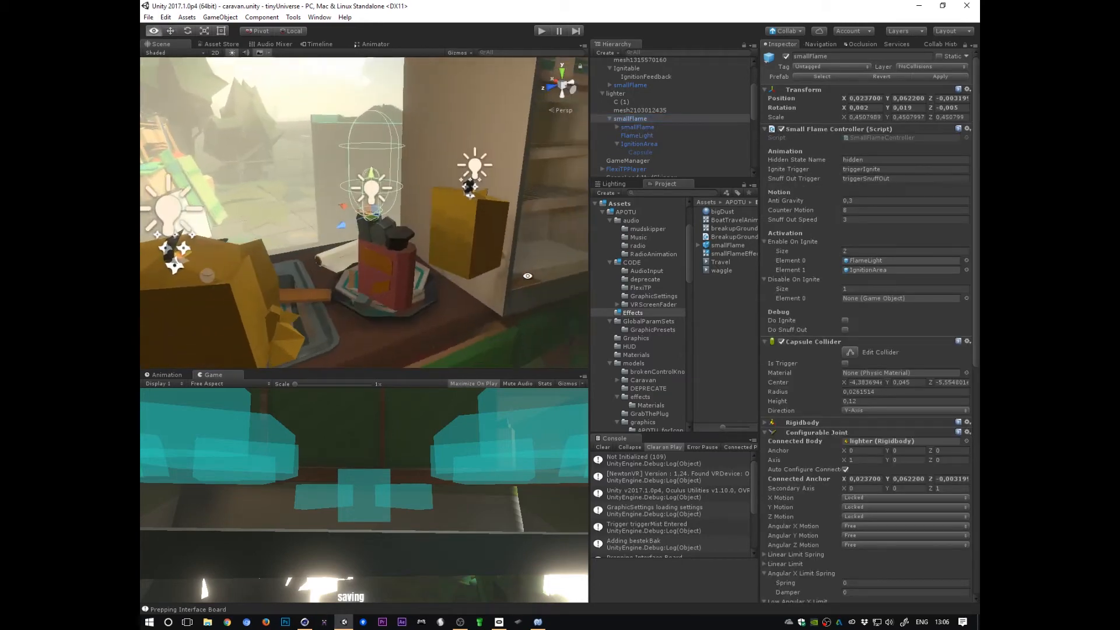
pyautogui.click(638, 121)
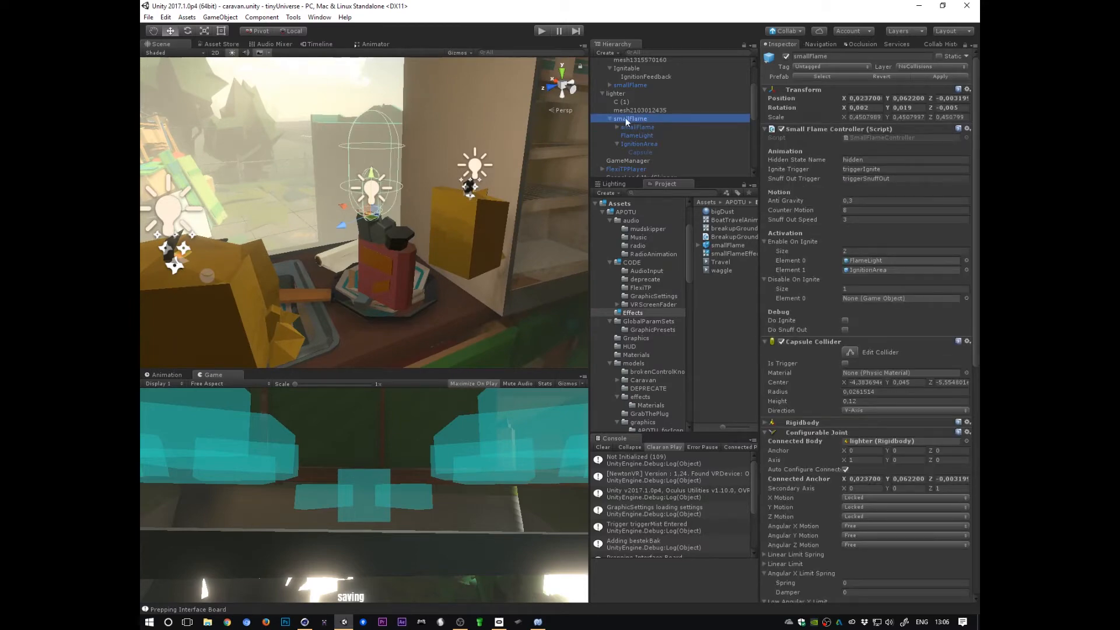
pyautogui.click(887, 128)
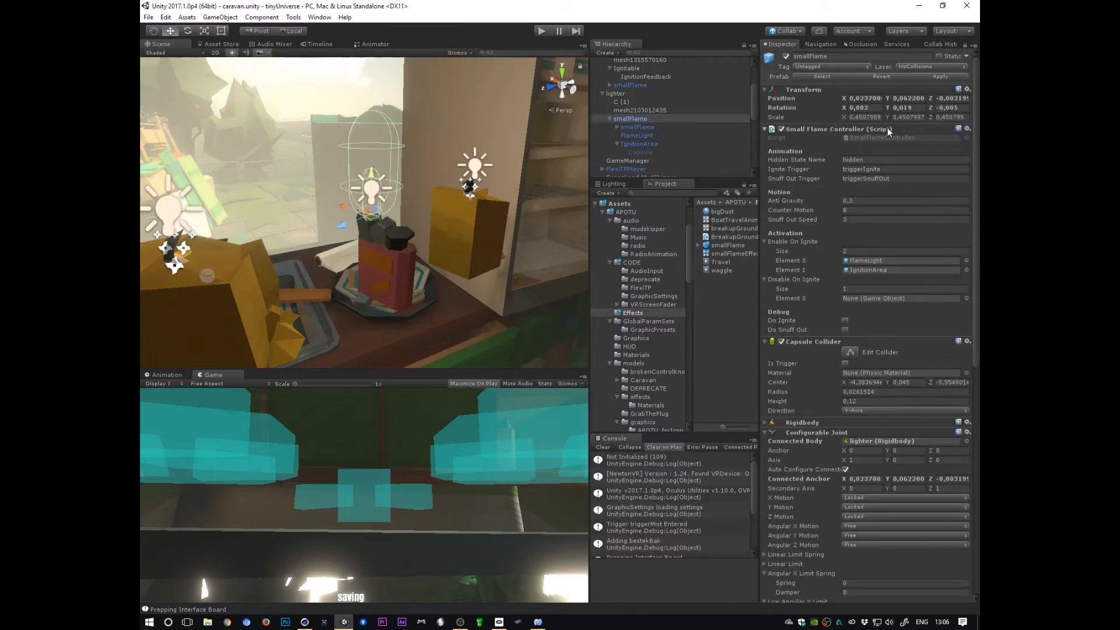
pyautogui.click(876, 130)
# Step: Examine the smallFlame's collider and joint components and its placement on the table in the scene view
pyautogui.click(808, 342)
pyautogui.click(817, 342)
pyautogui.click(768, 343)
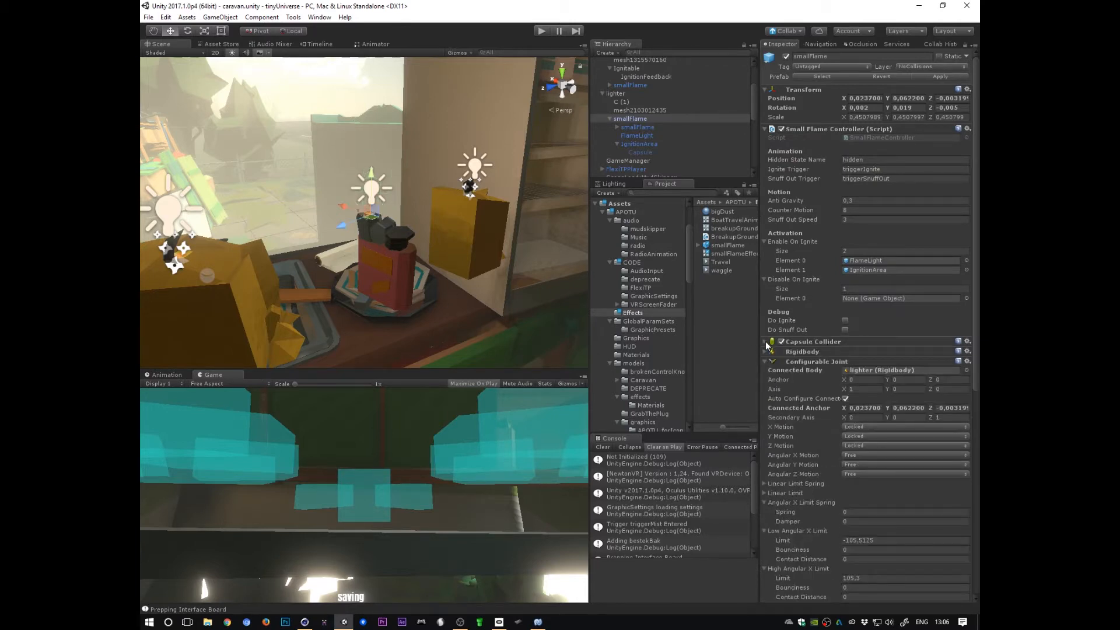
pyautogui.click(769, 343)
pyautogui.click(853, 354)
pyautogui.keyDown('alt'); pyautogui.moveTo(415, 287); pyautogui.dragTo(448, 202); pyautogui.keyUp('alt')
pyautogui.keyDown('alt'); pyautogui.scroll(5, 447, 202); pyautogui.keyUp('alt')
pyautogui.keyDown('alt'); pyautogui.scroll(-8, 544, 264); pyautogui.keyUp('alt')
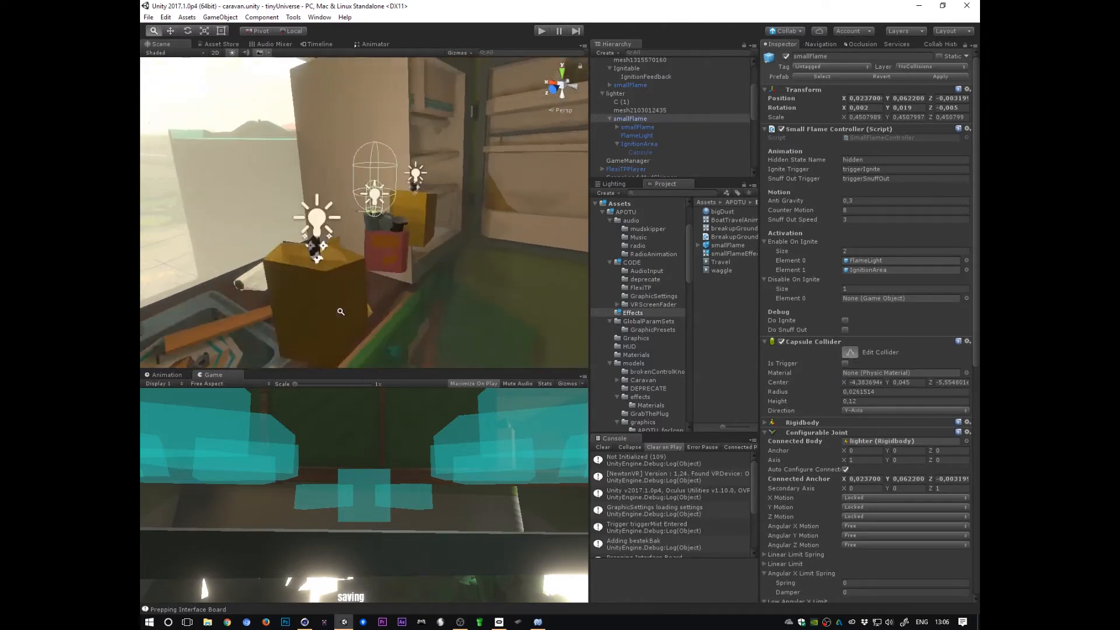
pyautogui.keyDown('alt'); pyautogui.moveTo(484, 250); pyautogui.dragTo(346, 304); pyautogui.keyUp('alt')
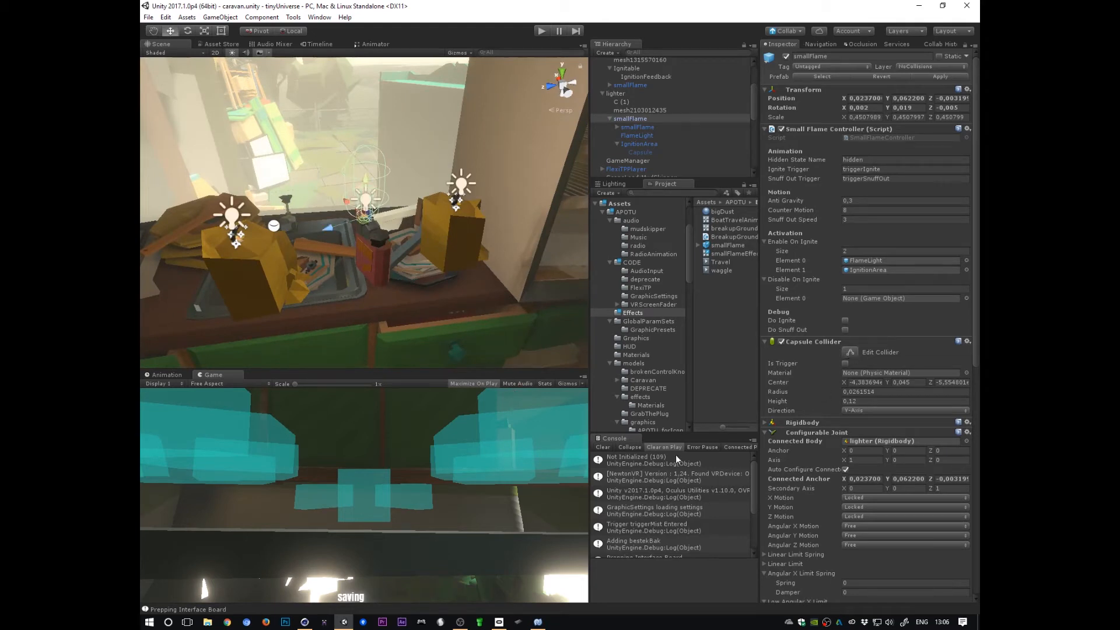
pyautogui.keyDown('alt'); pyautogui.moveTo(381, 294); pyautogui.dragTo(443, 244); pyautogui.keyUp('alt')
pyautogui.keyDown('alt'); pyautogui.scroll(5, 457, 283); pyautogui.keyUp('alt')
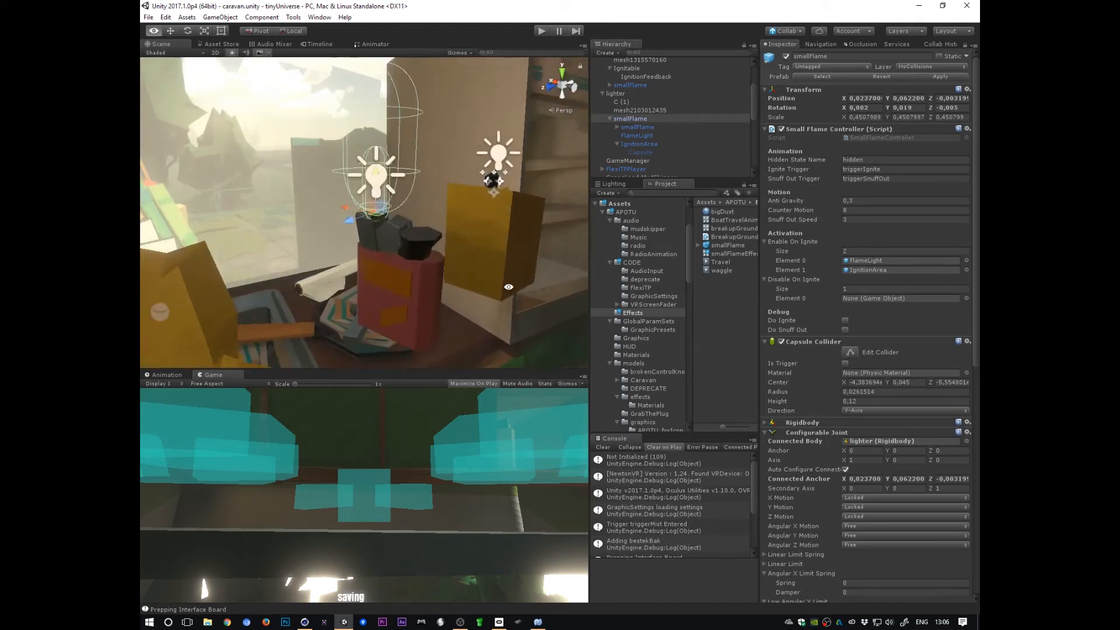
pyautogui.keyDown('alt'); pyautogui.moveTo(458, 283); pyautogui.dragTo(384, 344); pyautogui.keyUp('alt')
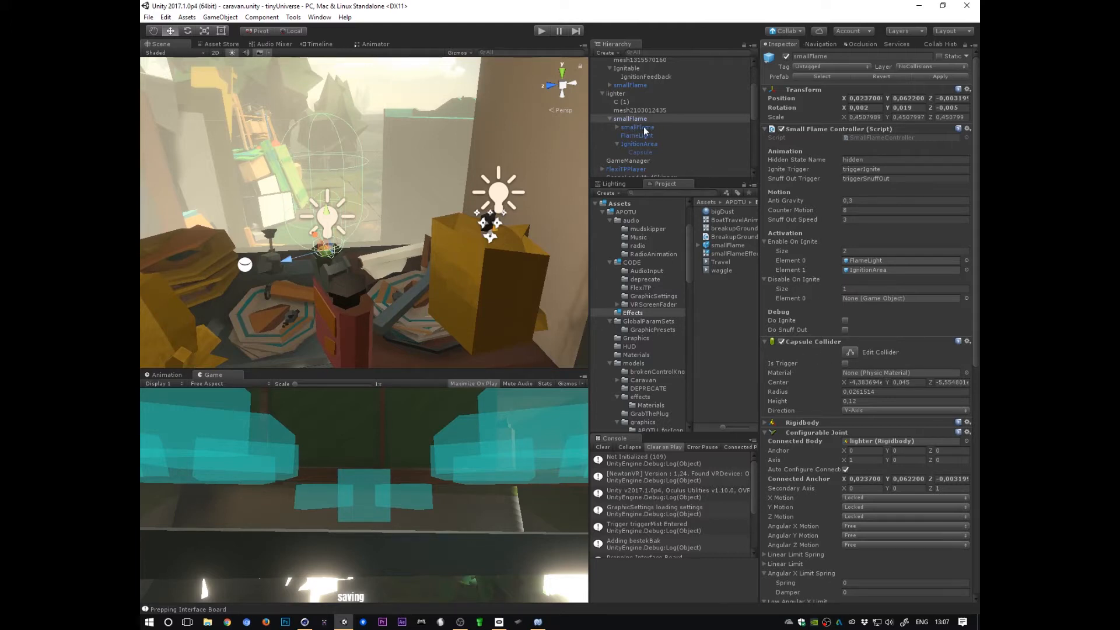
# Step: Check the smallFlame's NoCollisions layer and expand its Rigidbody component
pyautogui.click(929, 68)
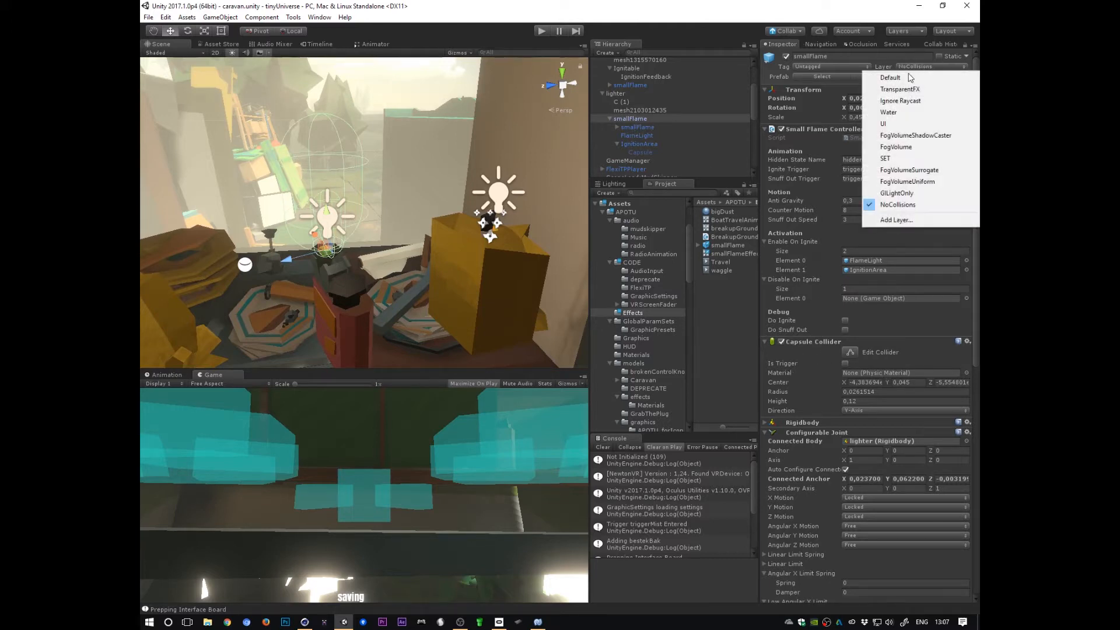
pyautogui.click(898, 205)
pyautogui.click(640, 335)
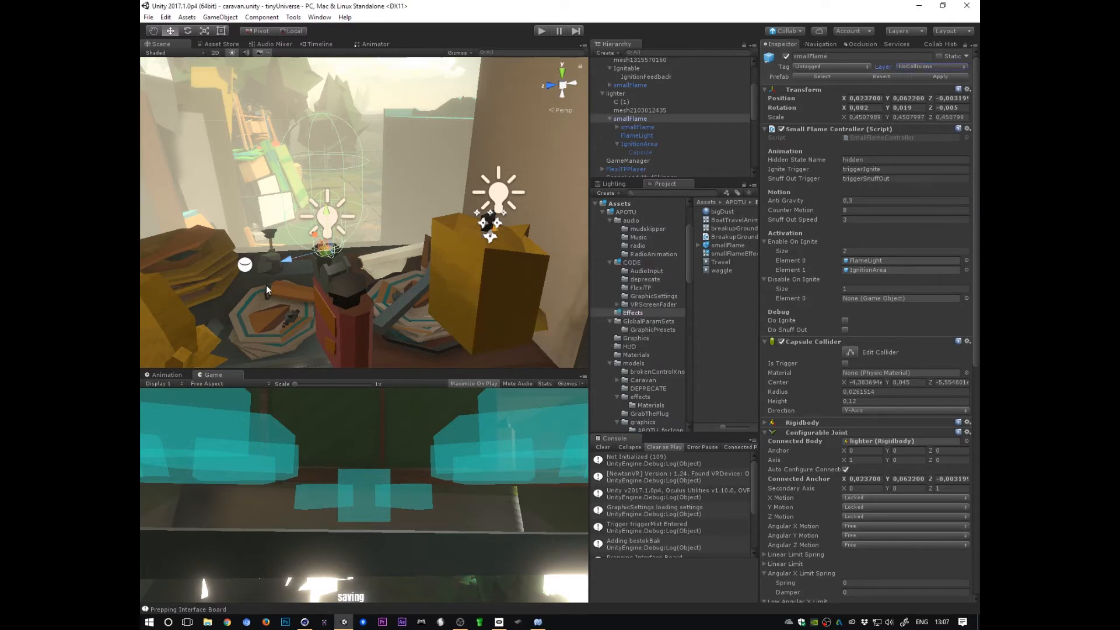
pyautogui.click(810, 423)
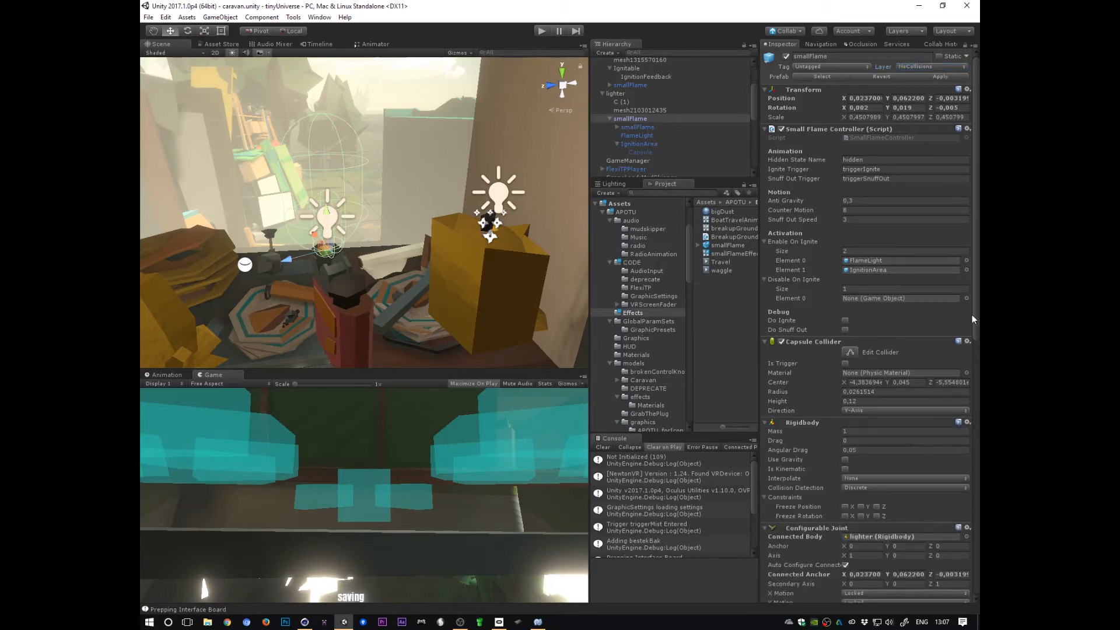
# Step: Inspect the smallFlame's Configurable Joint settings, collapsing and re-expanding the component
pyautogui.scroll(-10, 821, 226)
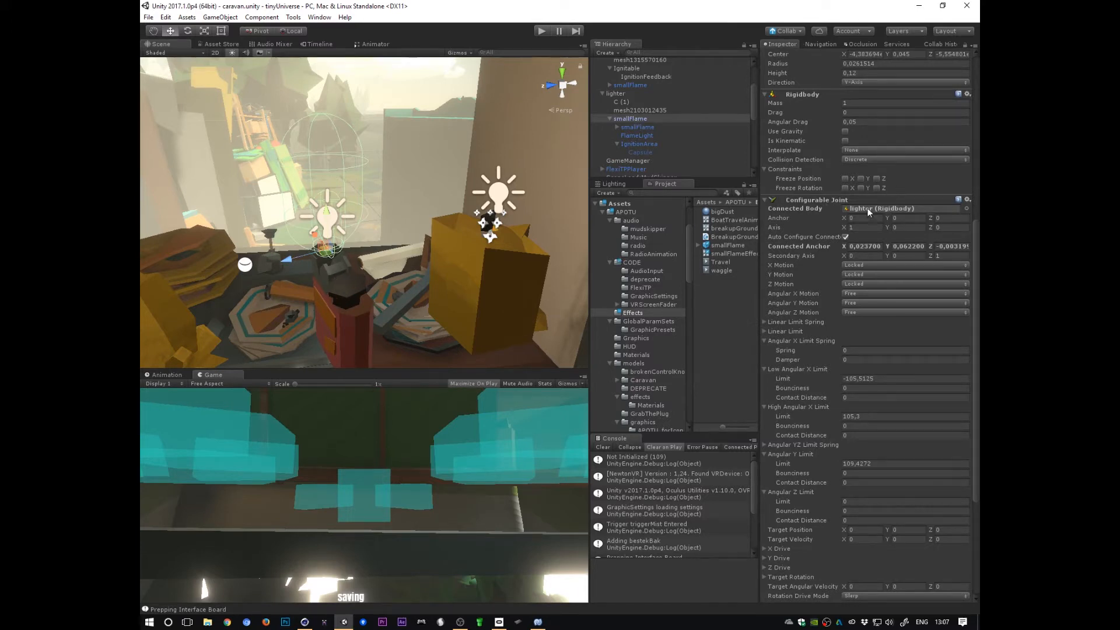
pyautogui.click(810, 201)
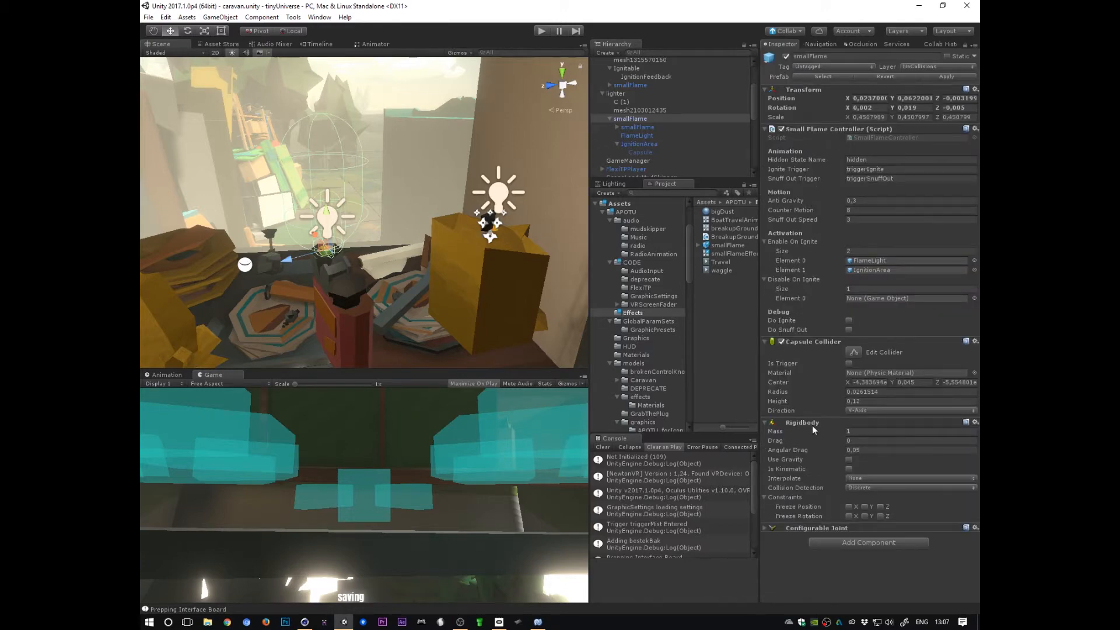
pyautogui.click(812, 529)
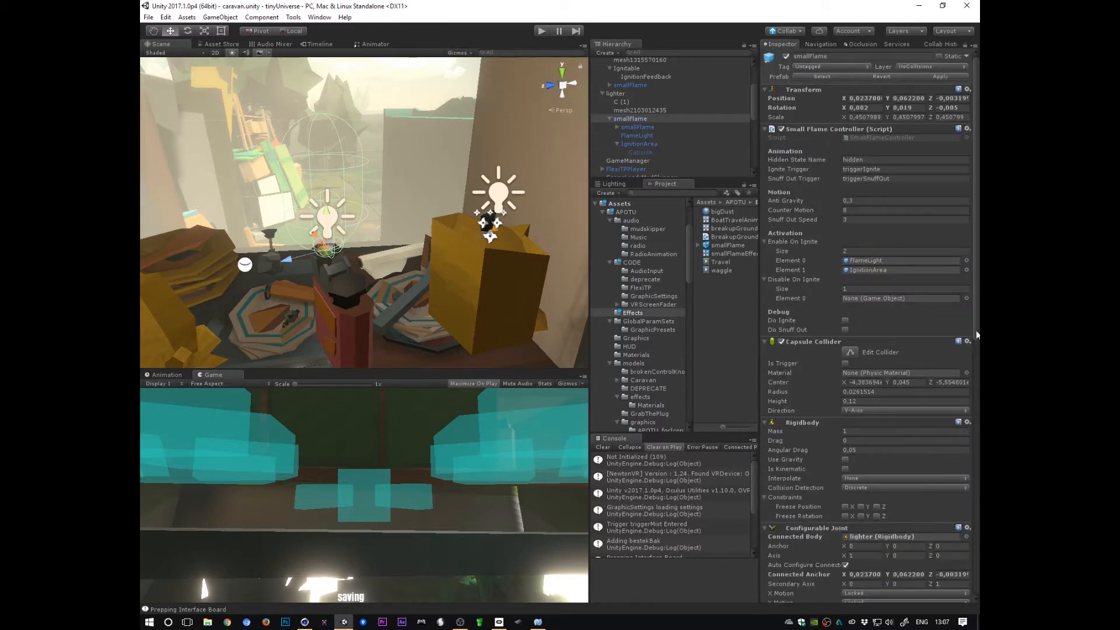
pyautogui.scroll(-8, 975, 548)
pyautogui.scroll(1, 868, 327)
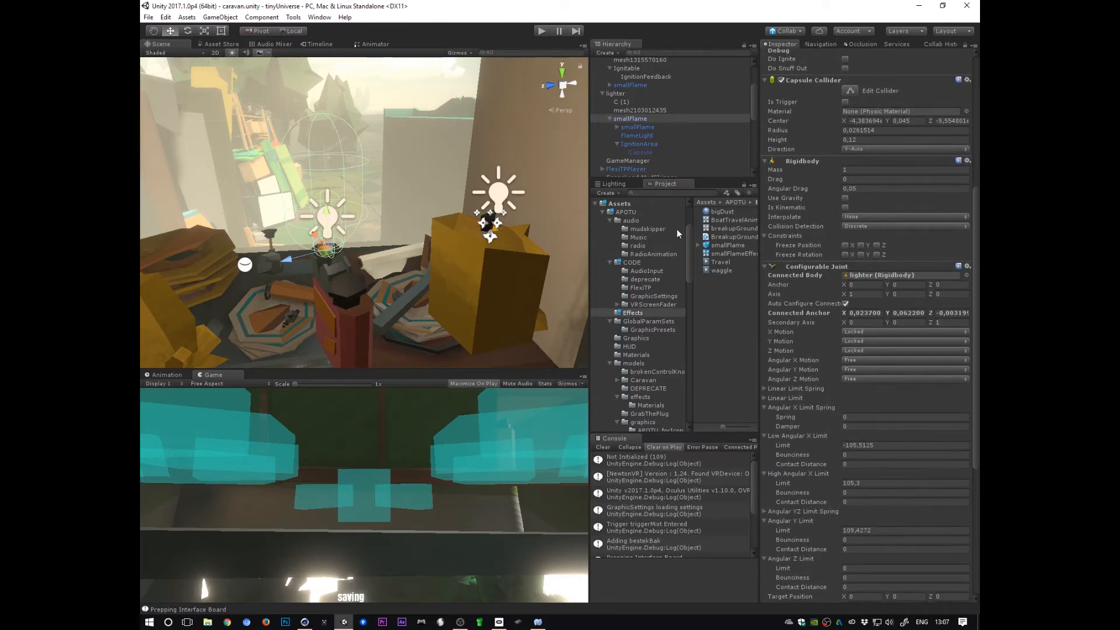
# Step: Select the FlameLight and IgnitionArea children to inspect their components, then reselect the smallFlame parent
pyautogui.click(638, 127)
pyautogui.click(639, 136)
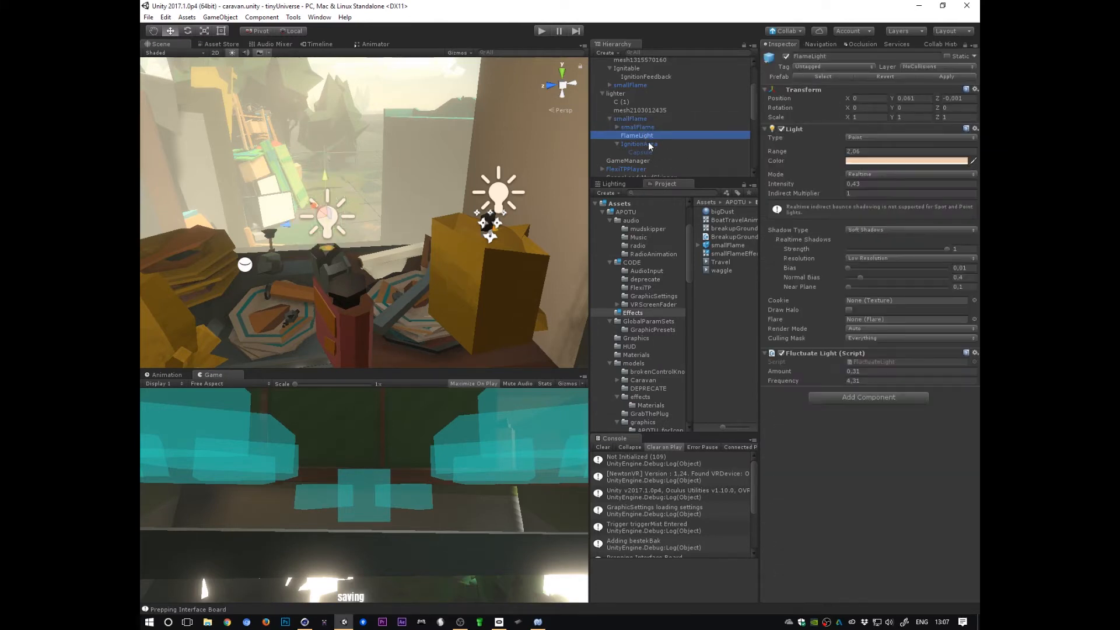
pyautogui.click(639, 144)
pyautogui.click(631, 120)
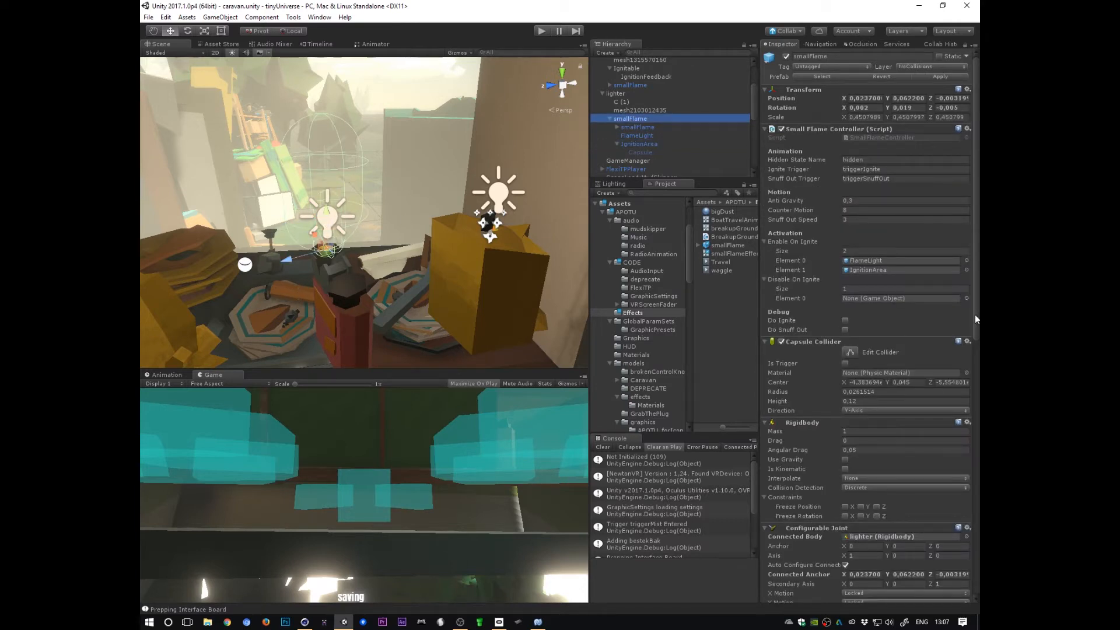
# Step: Select the lighter and examine its NVR Interactable Item and Interactable With Input components
pyautogui.moveTo(975, 315); pyautogui.dragTo(977, 477)
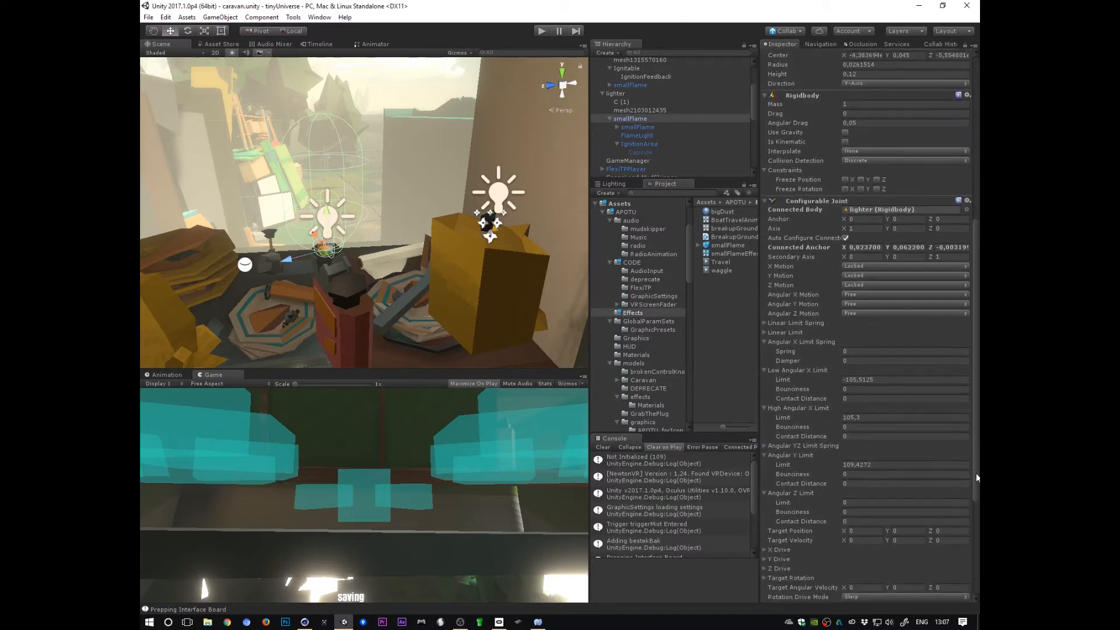
pyautogui.click(619, 95)
pyautogui.click(617, 119)
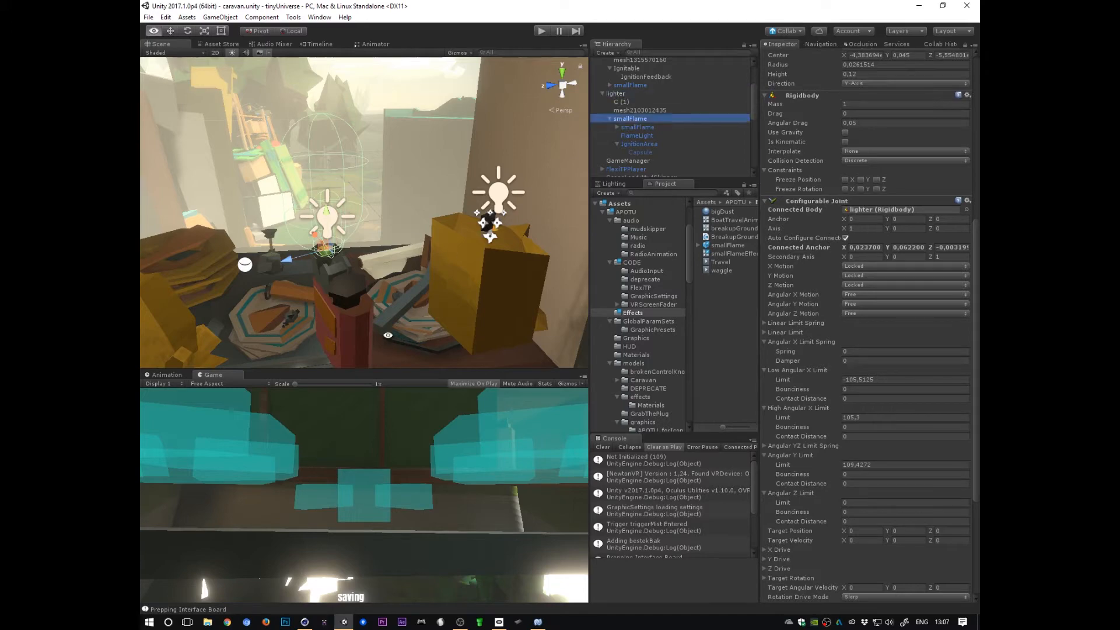
pyautogui.click(615, 94)
pyautogui.keyDown('alt'); pyautogui.moveTo(410, 361); pyautogui.dragTo(406, 304, button='middle'); pyautogui.keyUp('alt')
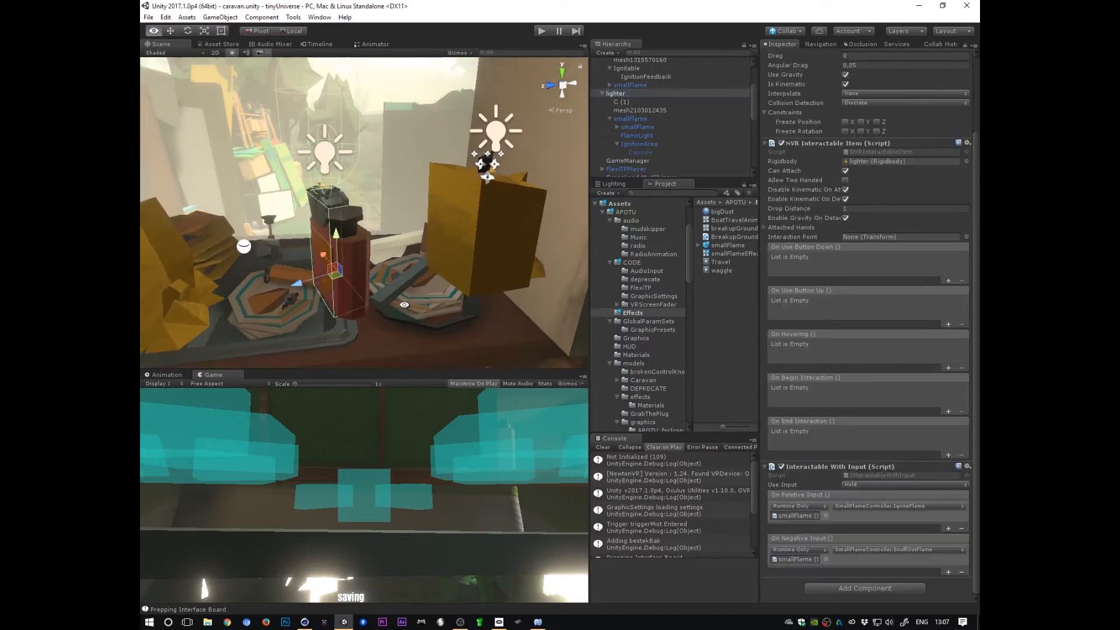
pyautogui.keyDown('alt'); pyautogui.moveTo(354, 310); pyautogui.dragTo(304, 227); pyautogui.keyUp('alt')
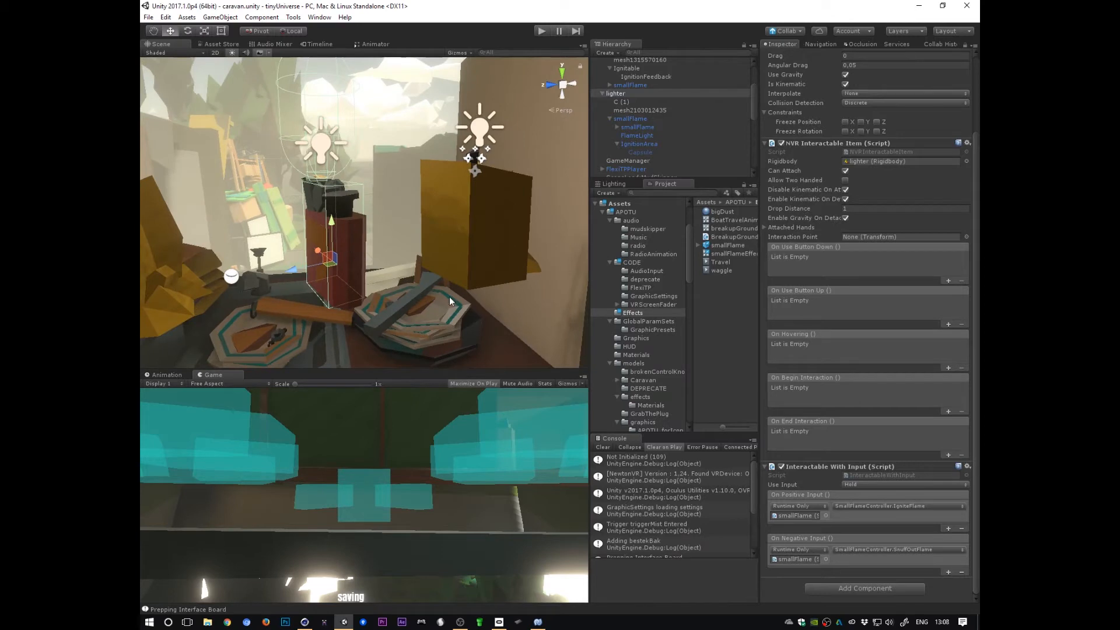
pyautogui.click(630, 119)
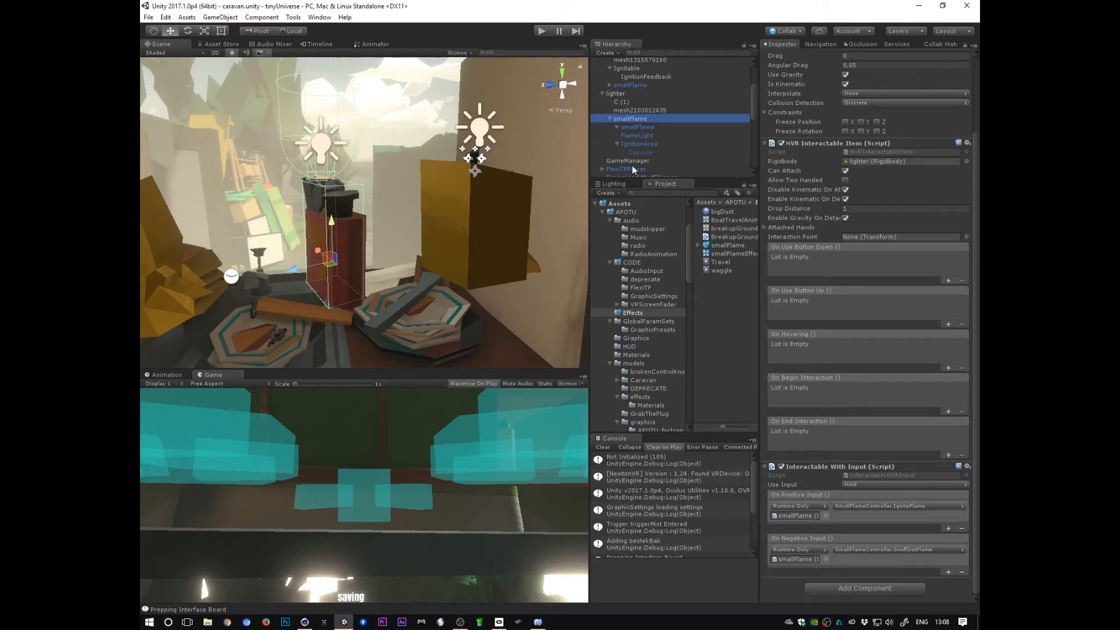
# Step: Review the Configurable Joint's Rotation Drive Mode, keeping Slerp, and its Slerp Drive spring settings
pyautogui.moveTo(978, 330); pyautogui.dragTo(975, 461)
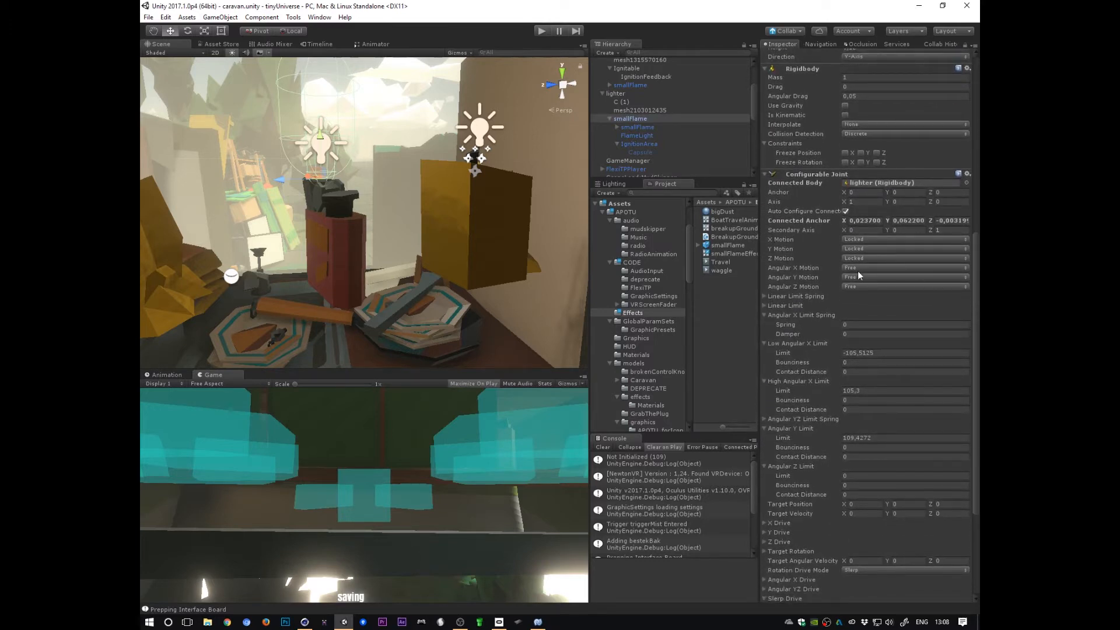
pyautogui.moveTo(975, 437); pyautogui.dragTo(964, 552)
pyautogui.click(794, 448)
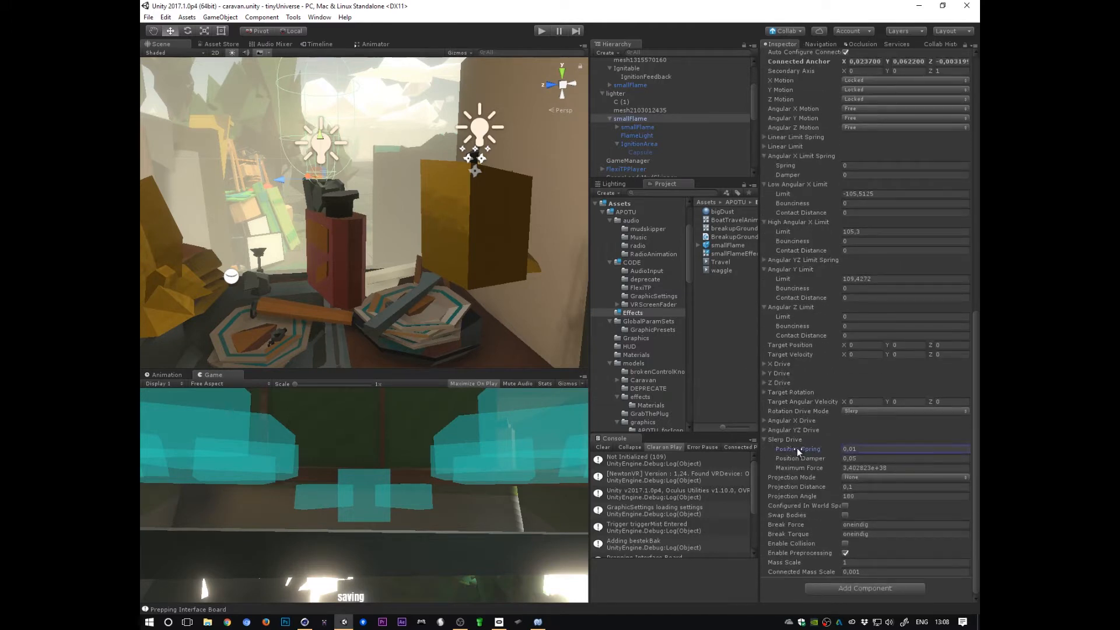
pyautogui.click(877, 411)
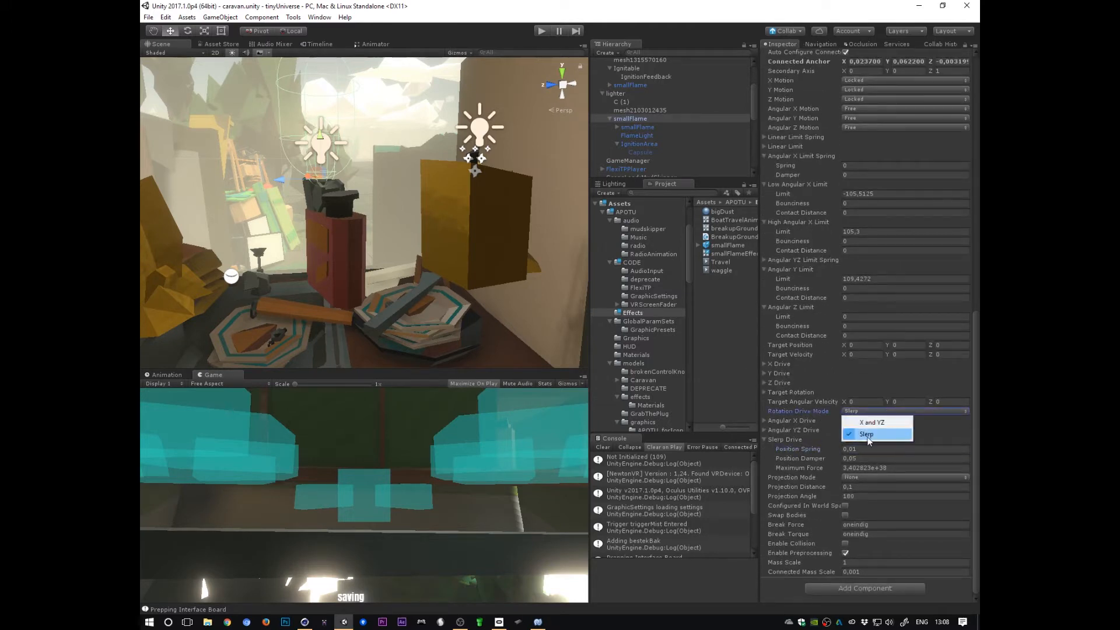
pyautogui.click(877, 430)
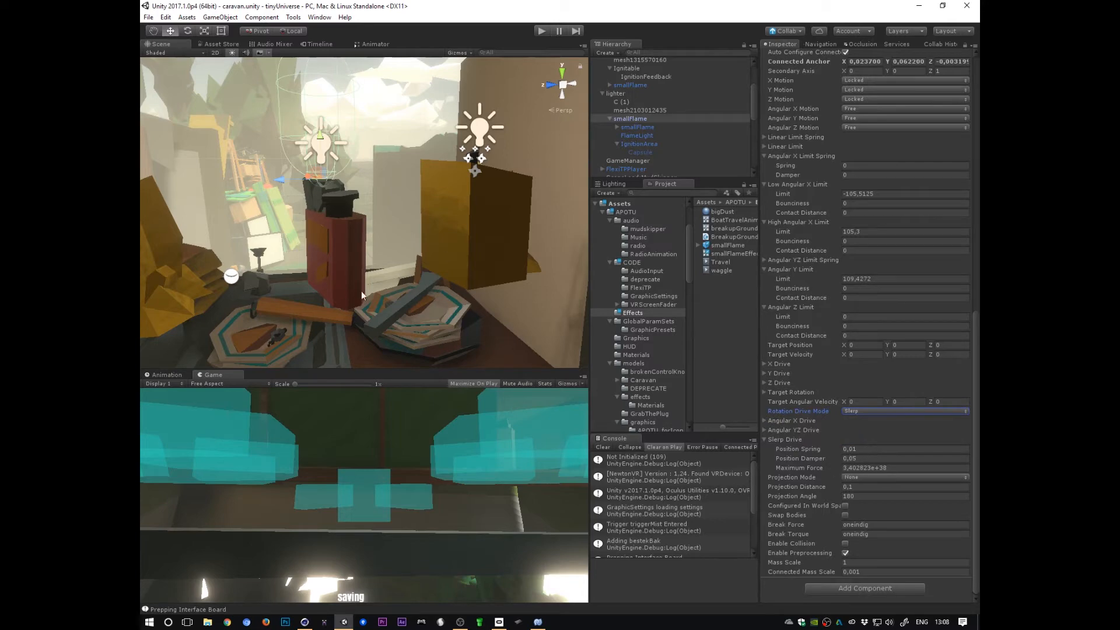
pyautogui.keyDown('alt'); pyautogui.moveTo(362, 290); pyautogui.dragTo(424, 284); pyautogui.keyUp('alt')
pyautogui.click(825, 449)
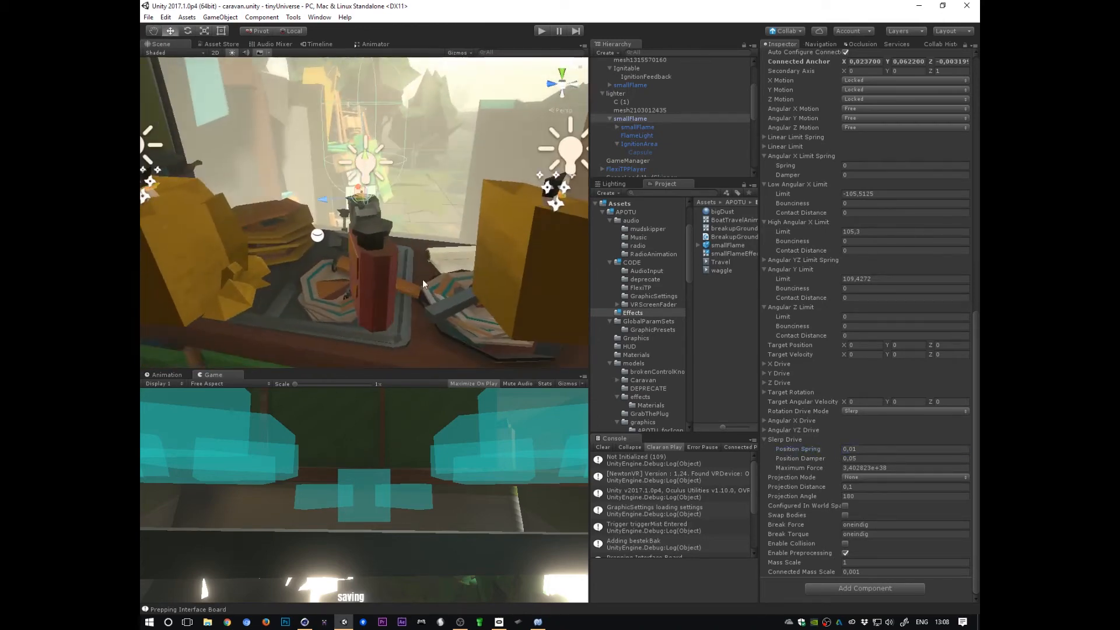
# Step: Tilt the lighter and its flame with the Rotate tool, undoing and redoing the rotation
pyautogui.click(616, 93)
pyautogui.press('e')
pyautogui.moveTo(348, 257); pyautogui.dragTo(299, 292)
pyautogui.click(642, 120)
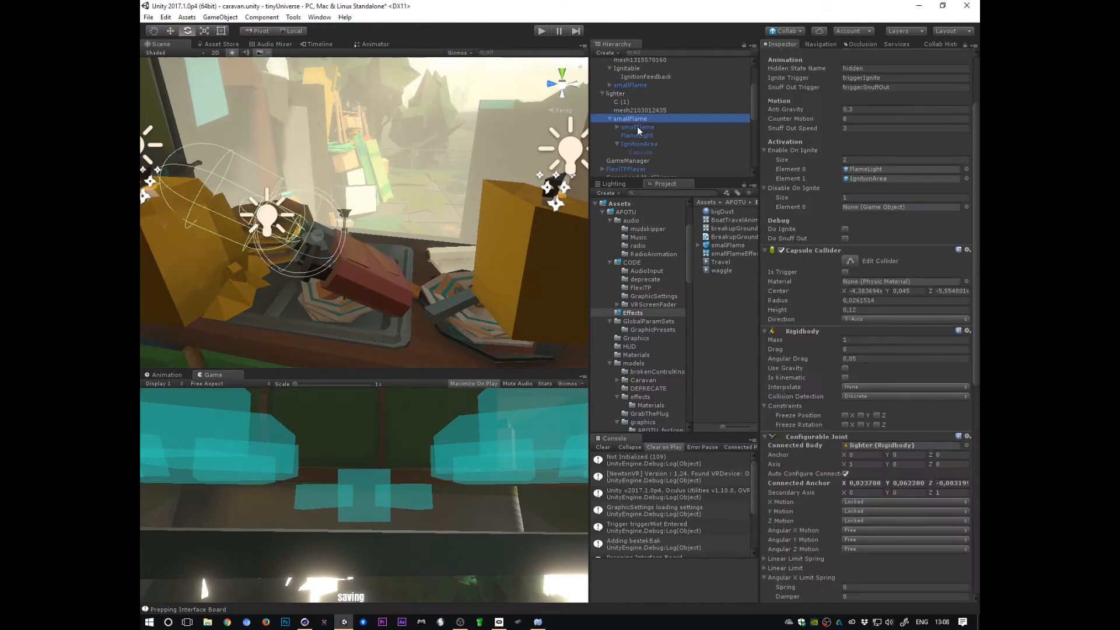
pyautogui.moveTo(303, 192); pyautogui.dragTo(278, 249)
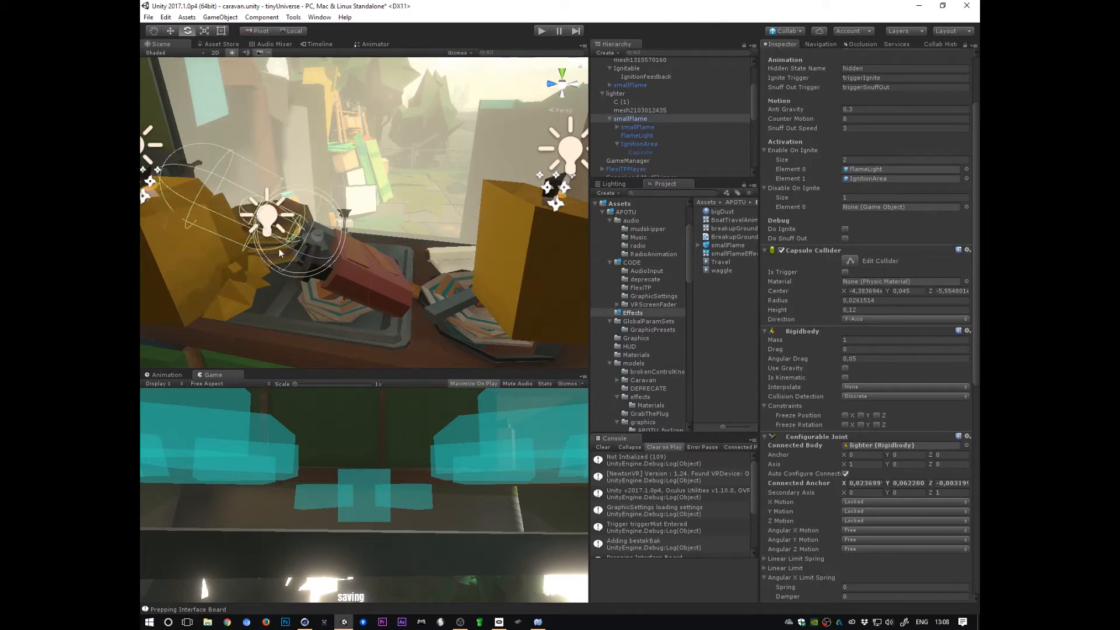
pyautogui.hotkey('ctrl', 'z')
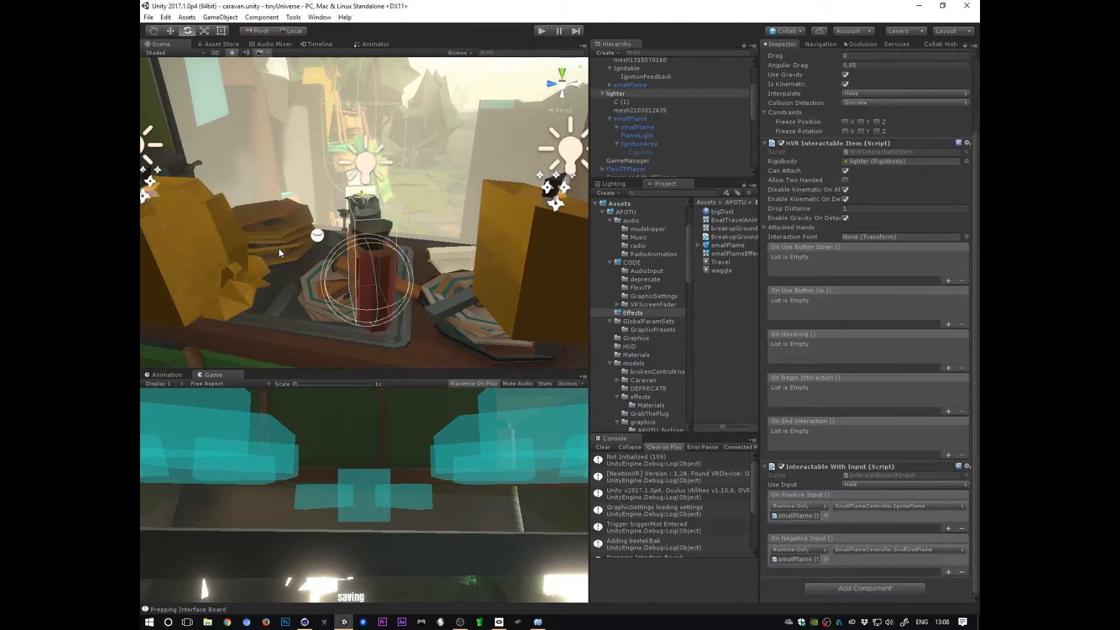
pyautogui.hotkey('ctrl', 'y')
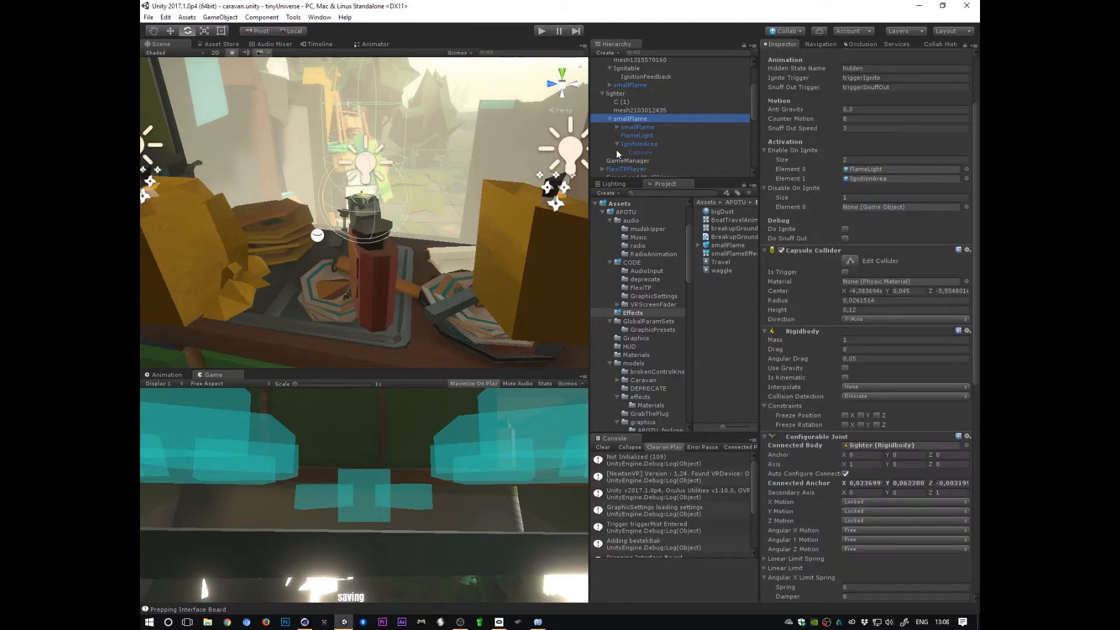
# Step: Review the Small Flame Controller's Anti Gravity motion setting
pyautogui.moveTo(976, 381); pyautogui.dragTo(978, 222)
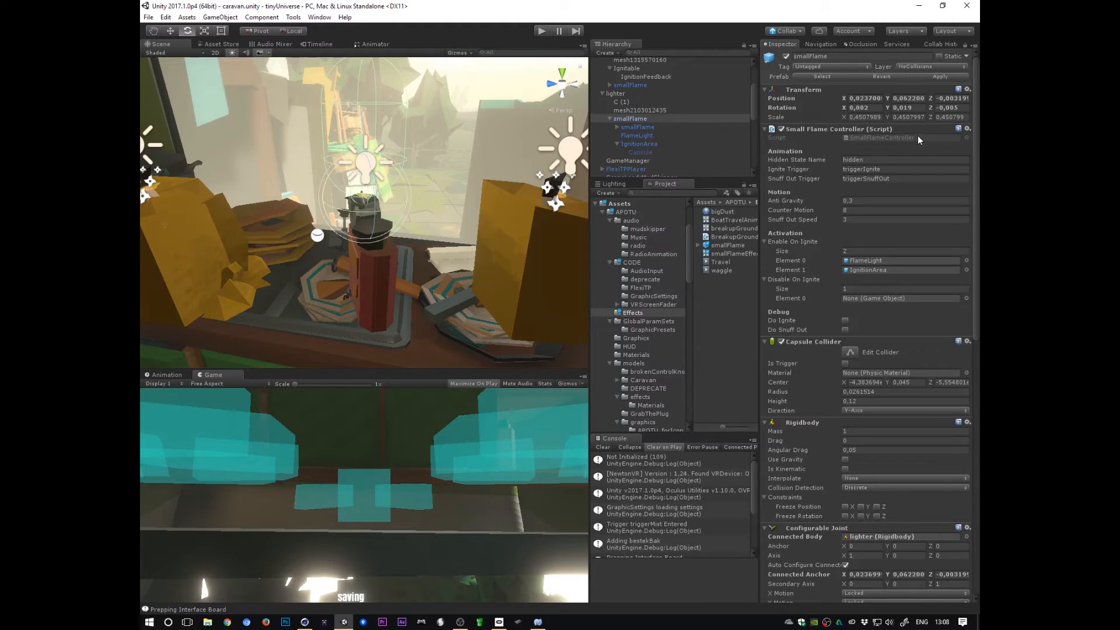
pyautogui.click(790, 202)
pyautogui.scroll(-4, 409, 274)
pyautogui.keyDown('alt'); pyautogui.moveTo(403, 280); pyautogui.dragTo(496, 286); pyautogui.keyUp('alt')
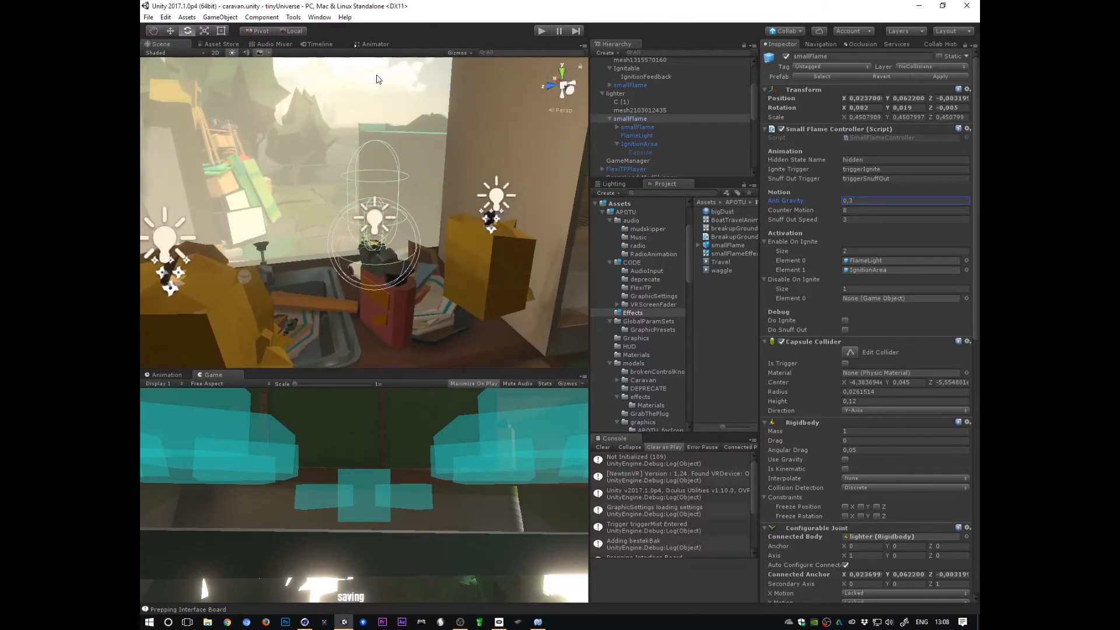
pyautogui.click(862, 202)
# Step: Rotate the lighter and the smallFlame with the Rotate tool to test how the flame hangs on its joint
pyautogui.keyDown('alt'); pyautogui.moveTo(471, 307); pyautogui.dragTo(302, 324); pyautogui.keyUp('alt')
pyautogui.click(615, 93)
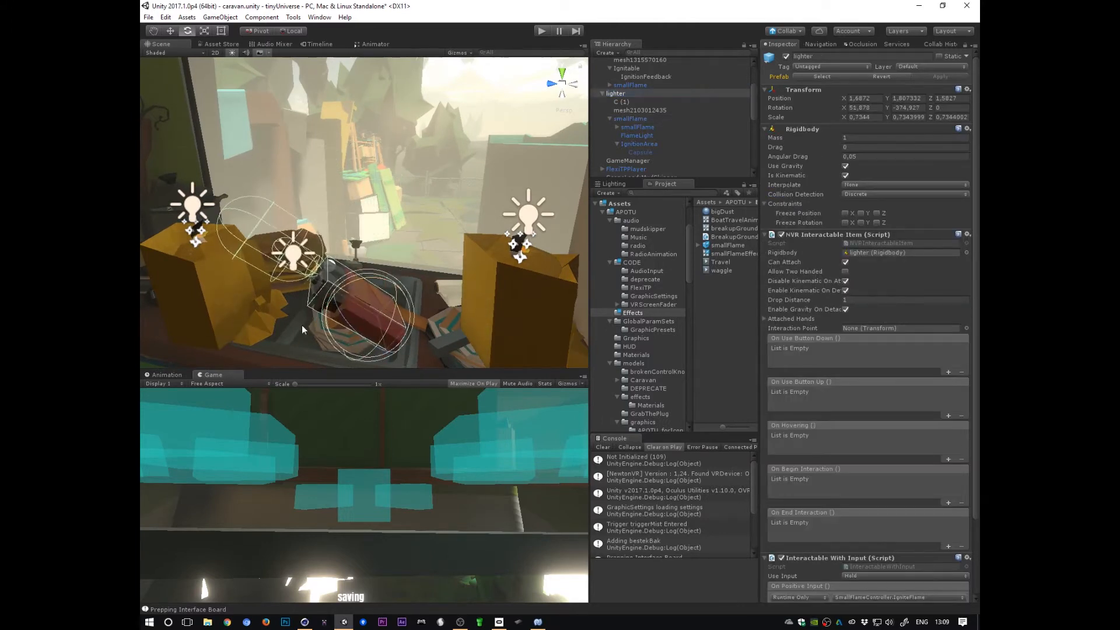
pyautogui.click(619, 94)
pyautogui.click(630, 119)
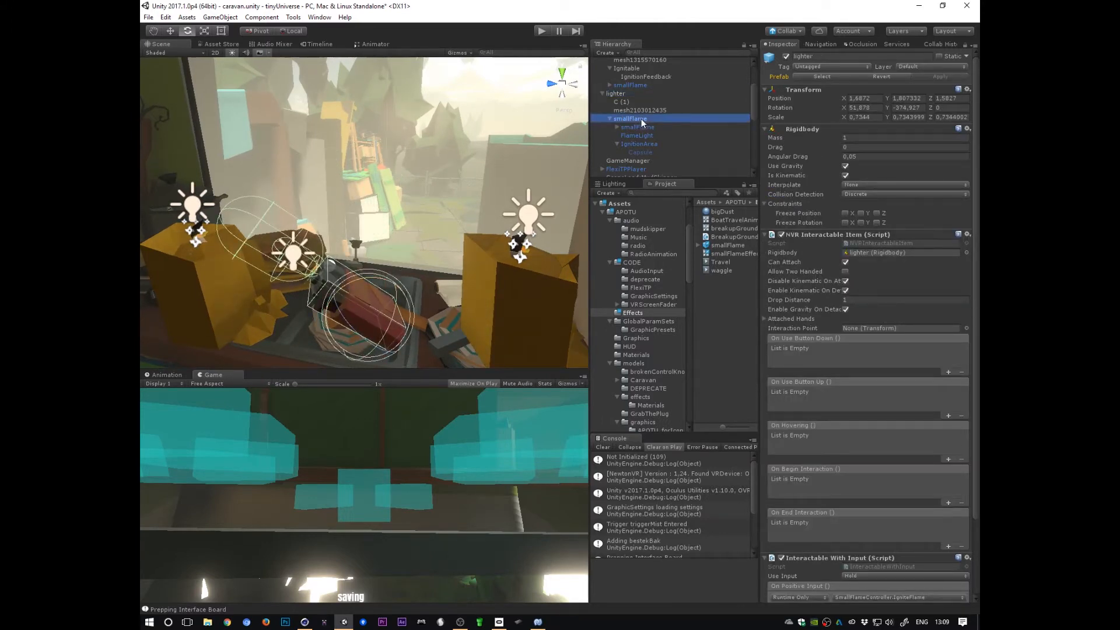
pyautogui.moveTo(320, 233)
pyautogui.mouseDown()
pyautogui.moveTo(364, 253)
pyautogui.moveTo(332, 250)
pyautogui.mouseUp()
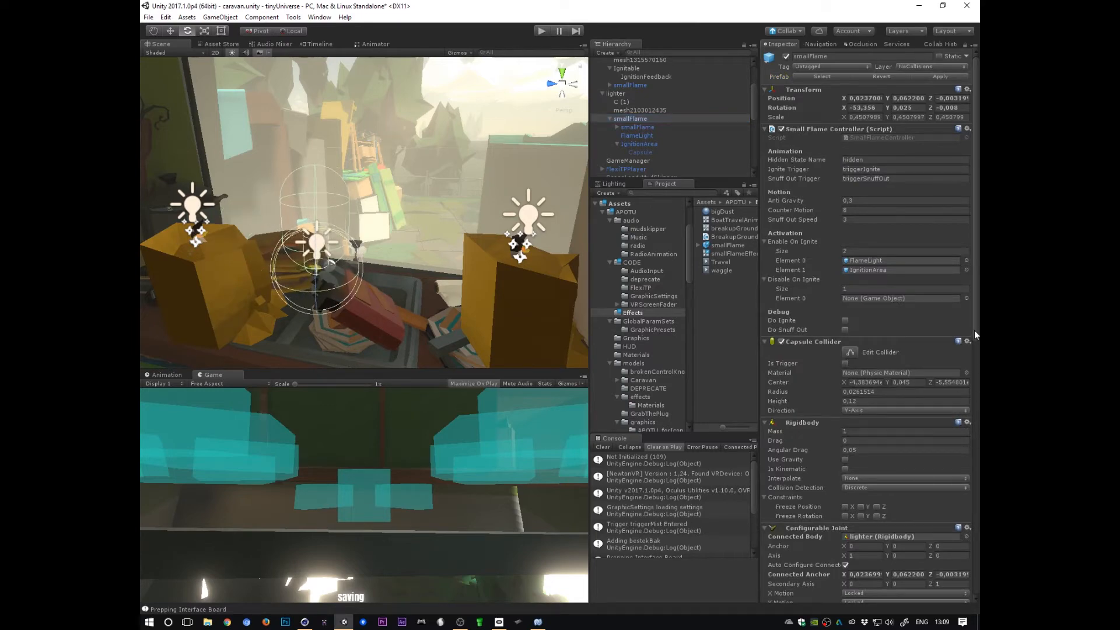
pyautogui.scroll(-15, 972, 345)
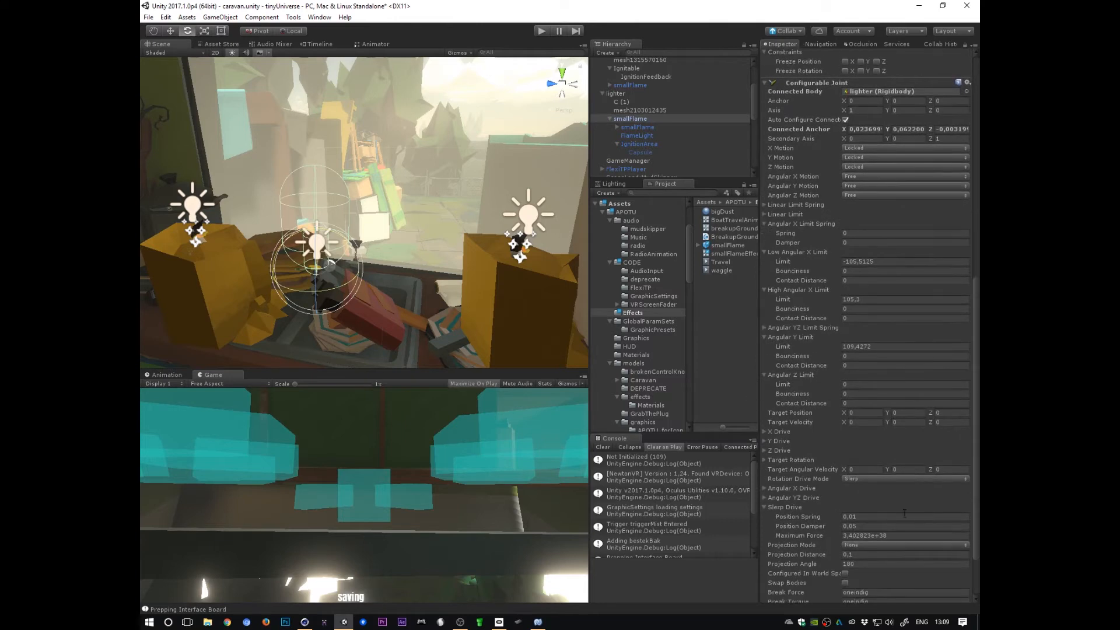
pyautogui.moveTo(354, 250); pyautogui.dragTo(315, 333)
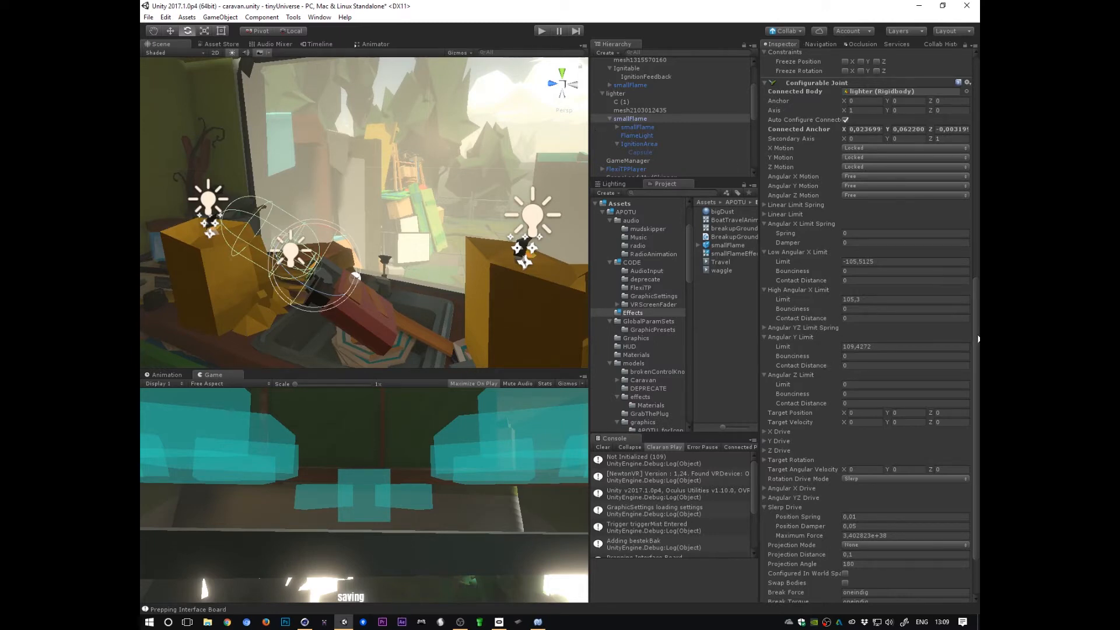
# Step: Check the joint's Slerp Drive Position Spring and Position Damper and the controller's Anti Gravity value
pyautogui.scroll(1, 811, 522)
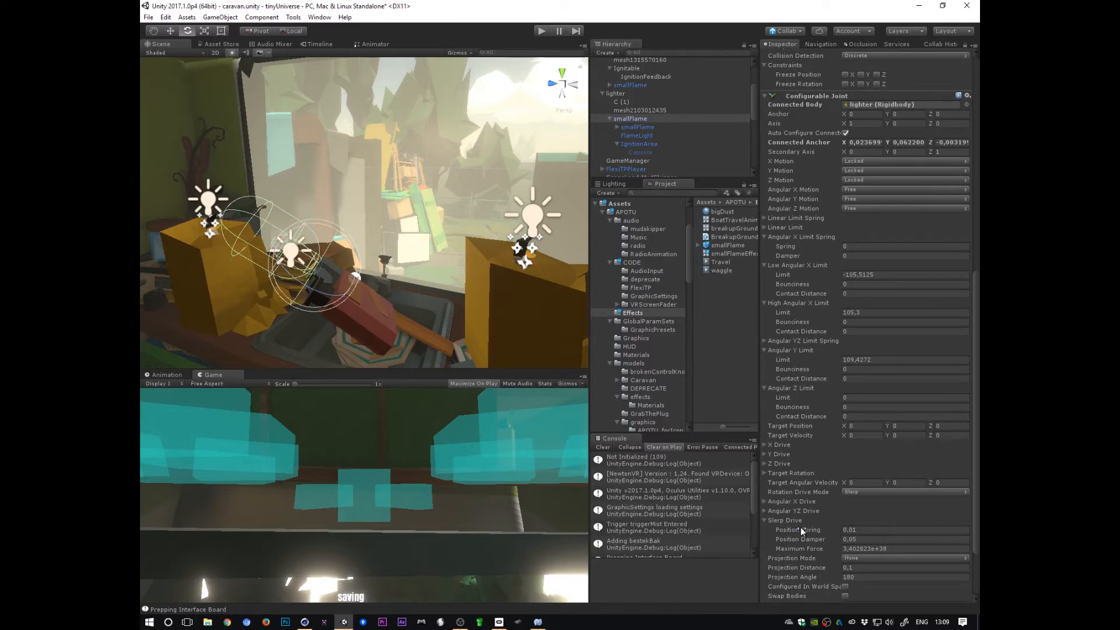
pyautogui.click(800, 528)
pyautogui.click(806, 540)
pyautogui.moveTo(977, 466); pyautogui.dragTo(969, 271)
pyautogui.click(803, 201)
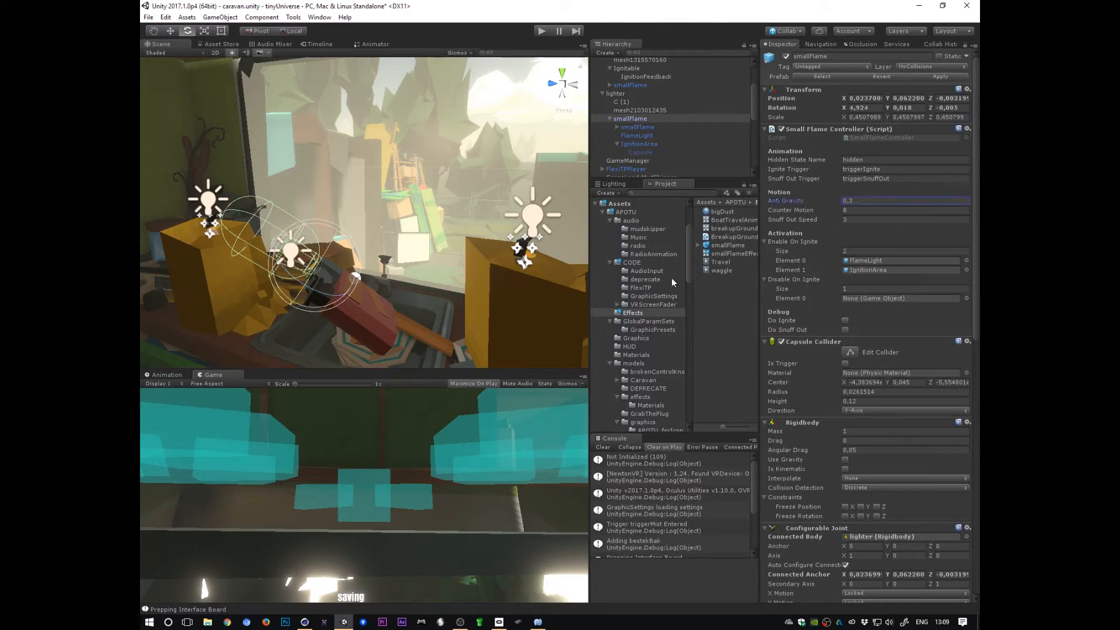
# Step: Undo the last three rotations of the lighter and flame
pyautogui.hotkey('ctrl', 'z')
pyautogui.hotkey('ctrl', 'z')
pyautogui.hotkey('ctrl', 'z')
pyautogui.hotkey('ctrl', 'z')
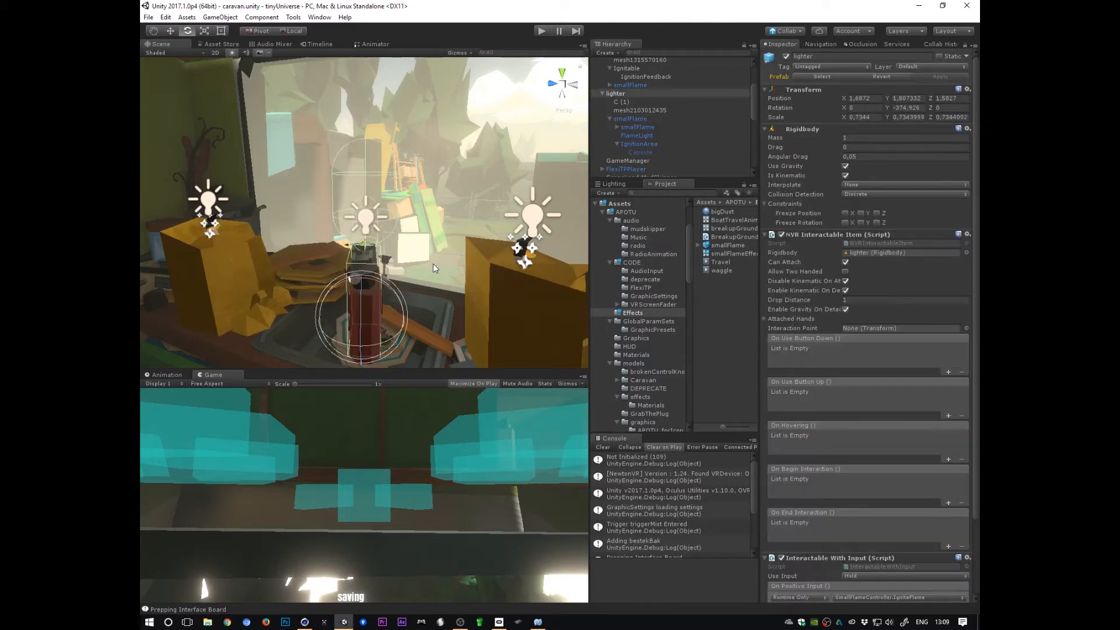
# Step: Nudge the lighter slightly with the Move tool, switching selection between the lighter and its smallFlame
pyautogui.keyDown('alt'); pyautogui.moveTo(432, 264); pyautogui.dragTo(469, 344); pyautogui.keyUp('alt')
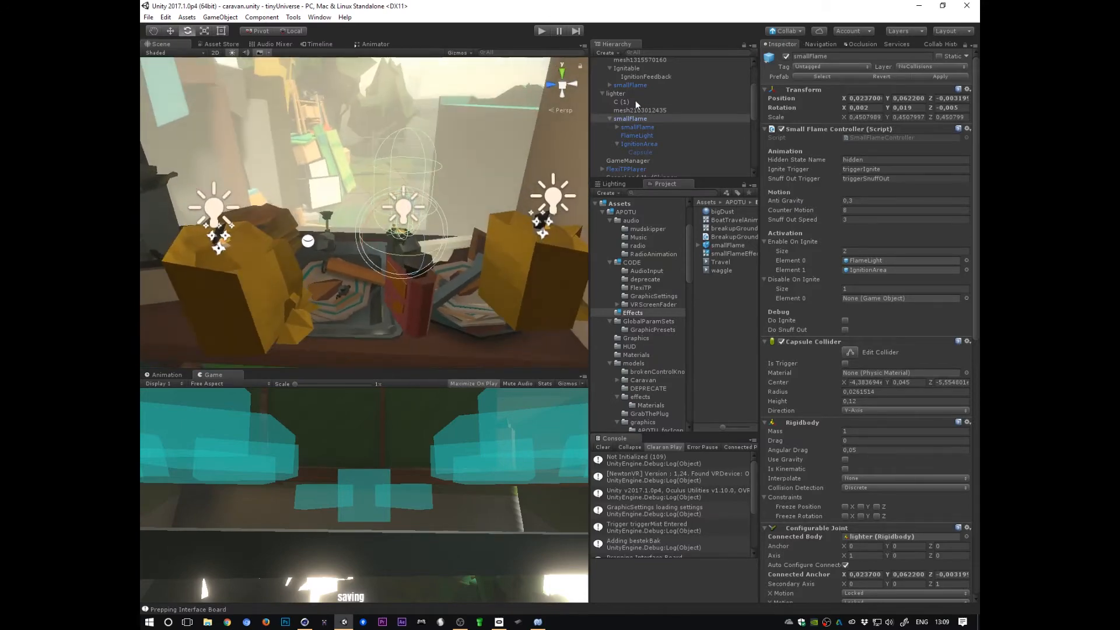
pyautogui.click(619, 93)
pyautogui.press('w')
pyautogui.moveTo(403, 303); pyautogui.dragTo(361, 300)
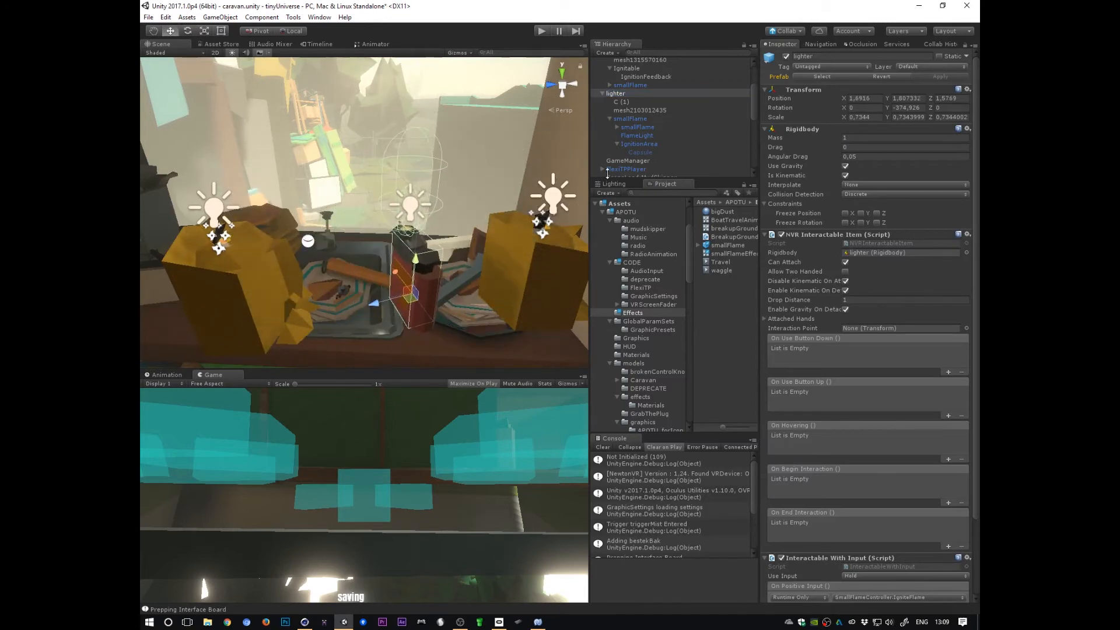
pyautogui.click(626, 119)
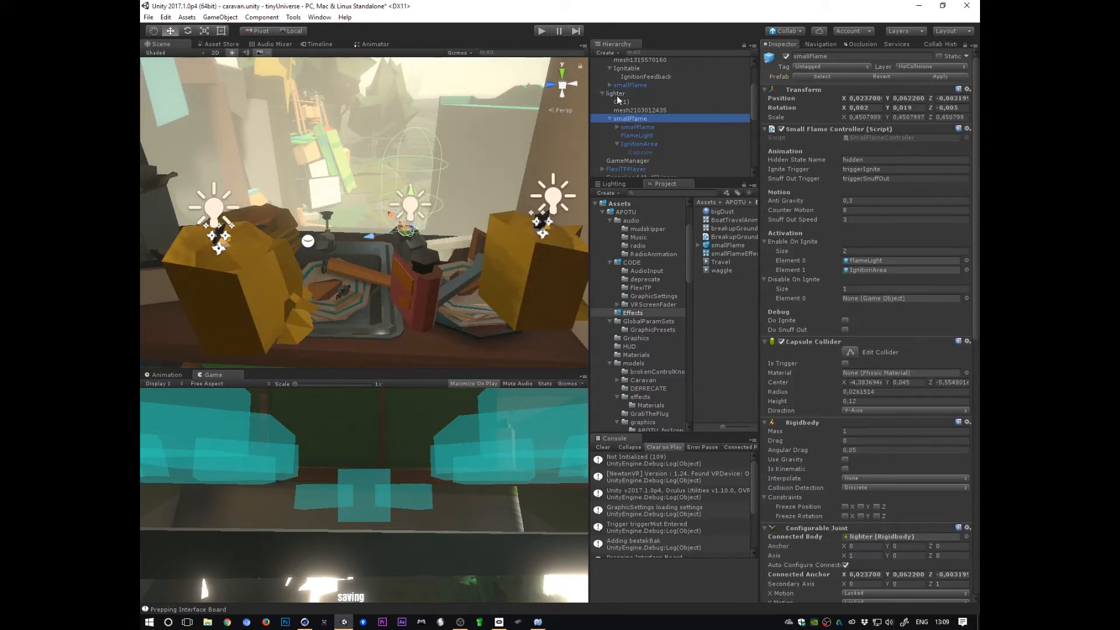
pyautogui.click(617, 95)
pyautogui.click(624, 119)
pyautogui.click(617, 94)
pyautogui.click(625, 117)
pyautogui.click(618, 93)
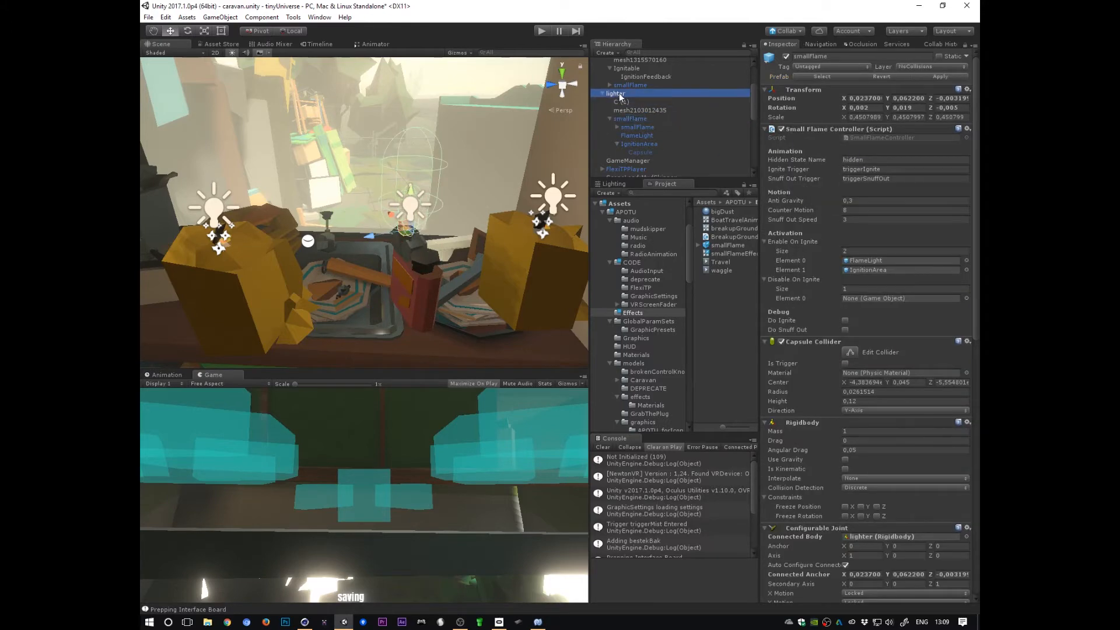
pyautogui.moveTo(409, 298)
pyautogui.mouseDown()
pyautogui.moveTo(292, 297)
pyautogui.moveTo(397, 339)
pyautogui.moveTo(356, 326)
pyautogui.moveTo(395, 204)
pyautogui.moveTo(464, 314)
pyautogui.moveTo(408, 307)
pyautogui.moveTo(394, 289)
pyautogui.mouseUp()
pyautogui.click(634, 116)
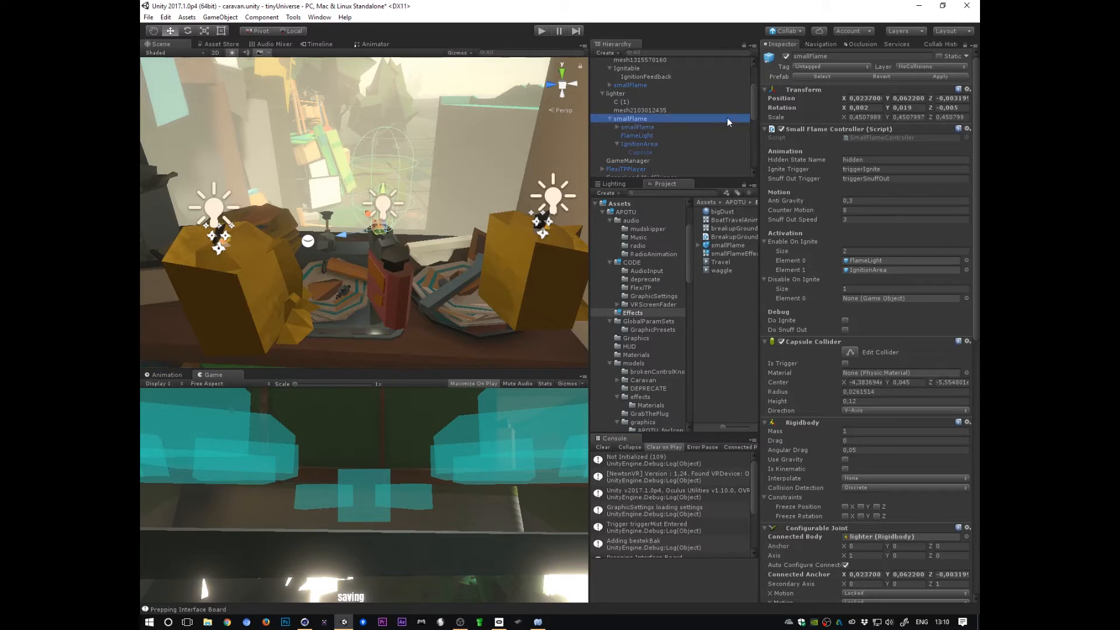
# Step: Open the SmallFlameController script and examine the force code in its FixedUpdate method
pyautogui.click(803, 209)
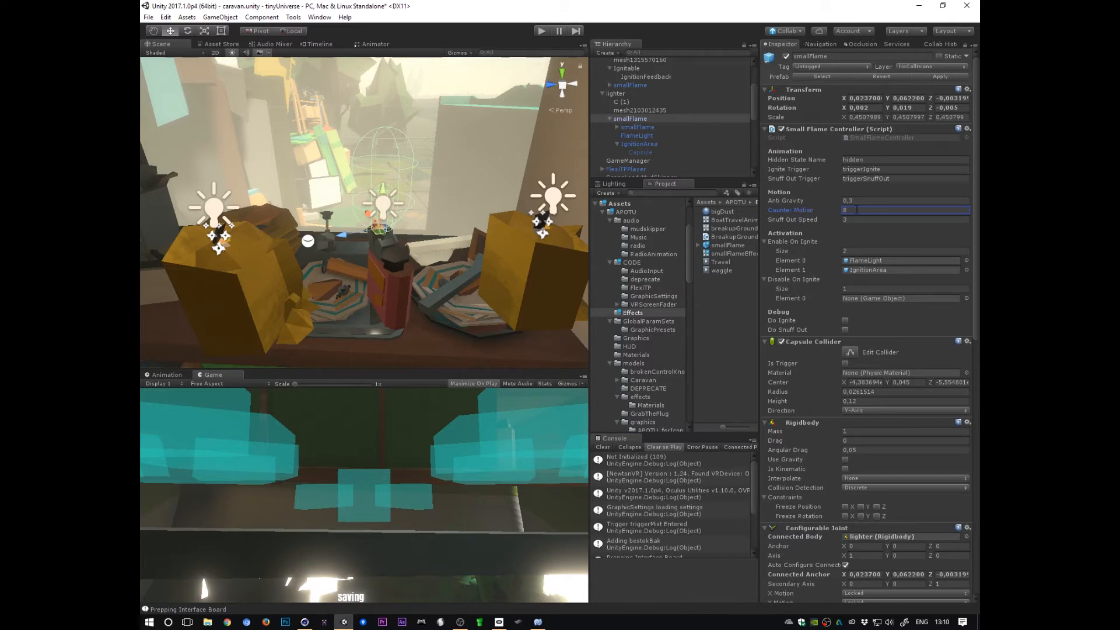
pyautogui.click(904, 139)
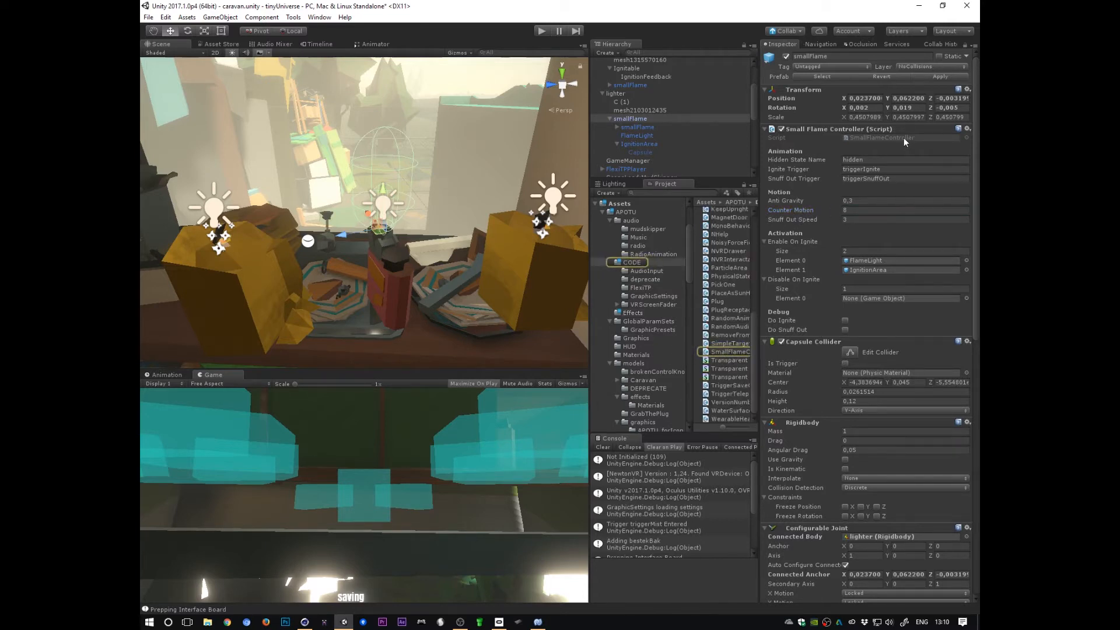
pyautogui.doubleClick(729, 352)
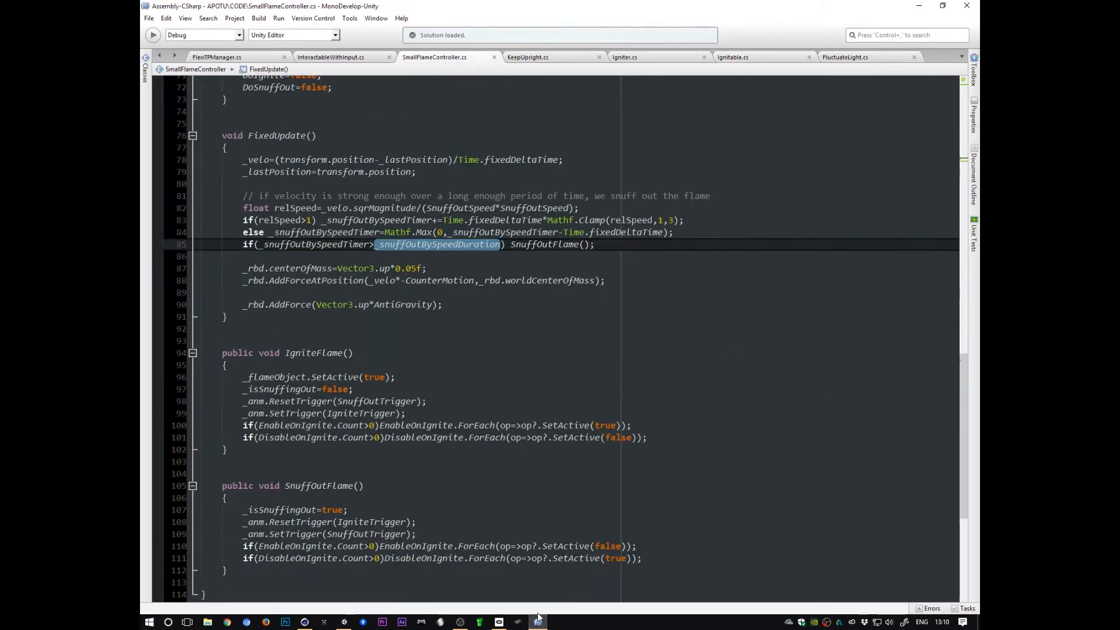
pyautogui.moveTo(202, 159); pyautogui.dragTo(202, 198)
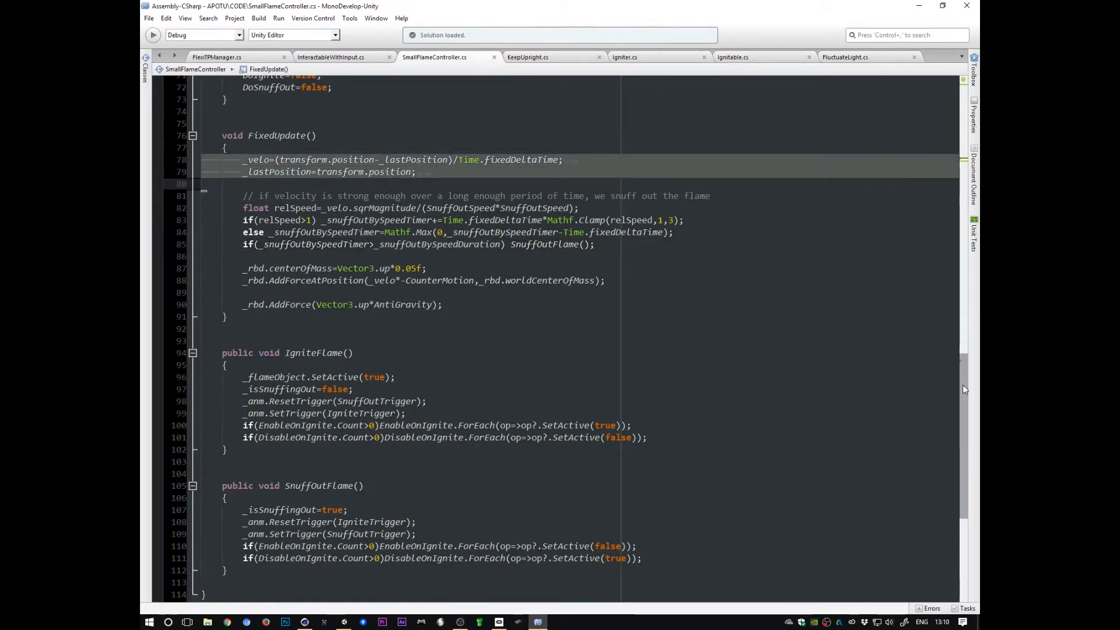
pyautogui.scroll(3, 940, 341)
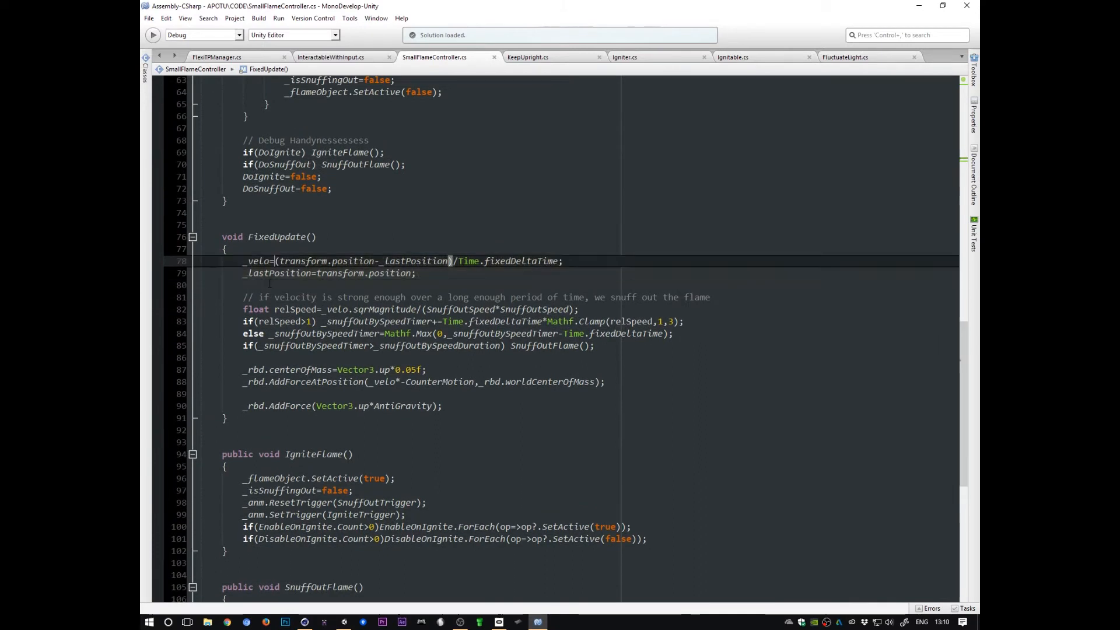
pyautogui.click(303, 381)
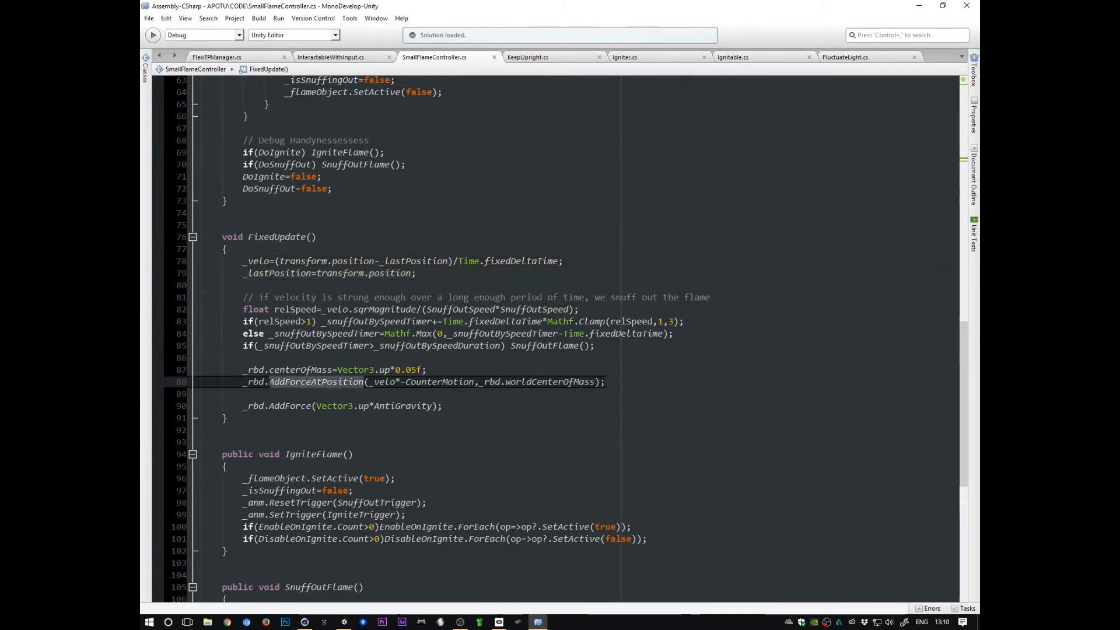
pyautogui.tripleClick(239, 383)
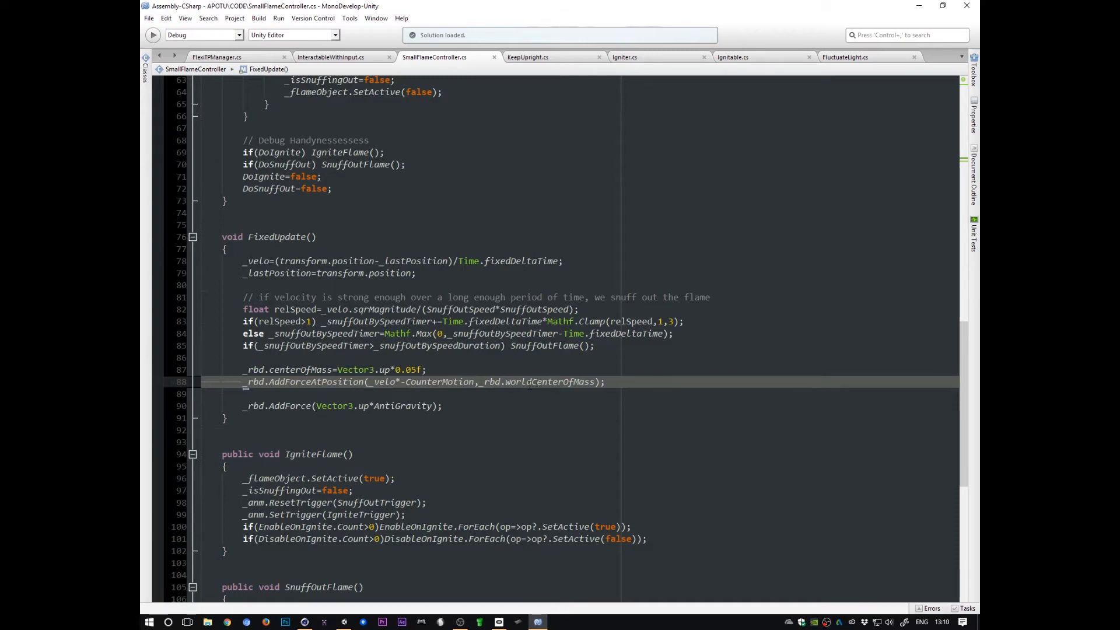
# Step: Move the lighter sideways in the scene to test the flame, then undo the move
pyautogui.hotkey('alt', 'Tab')
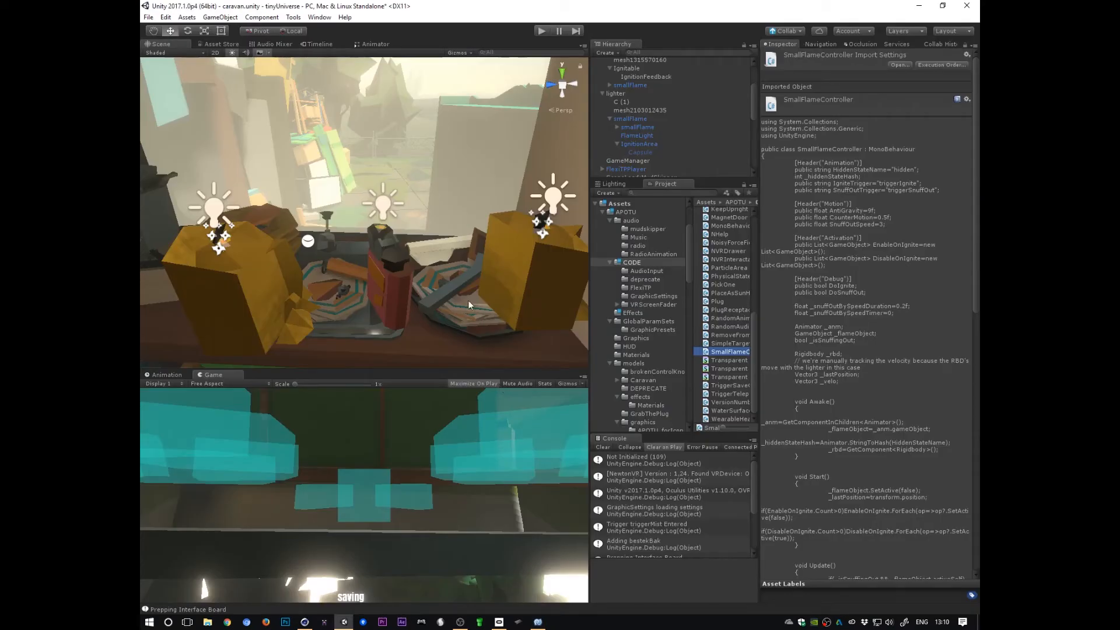
pyautogui.click(618, 94)
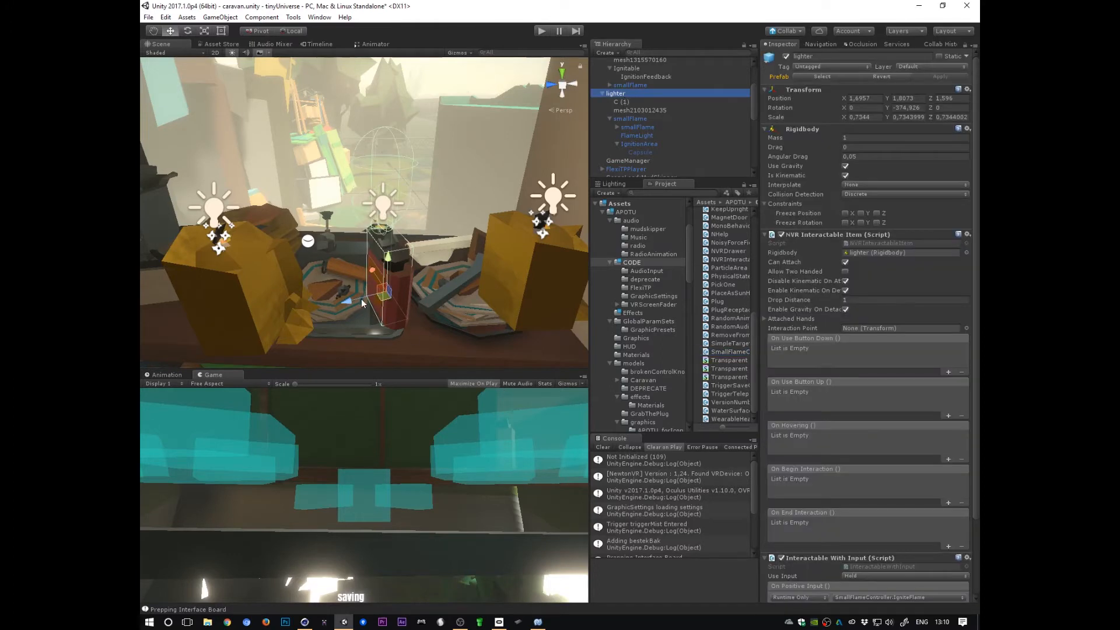
pyautogui.moveTo(362, 303); pyautogui.dragTo(318, 296)
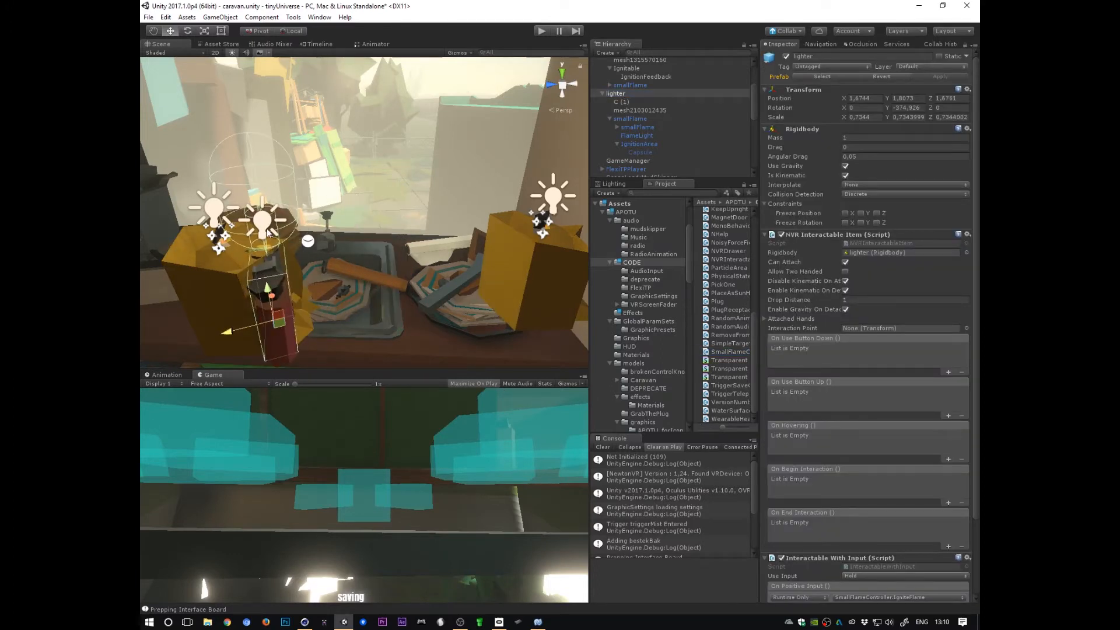
pyautogui.click(635, 120)
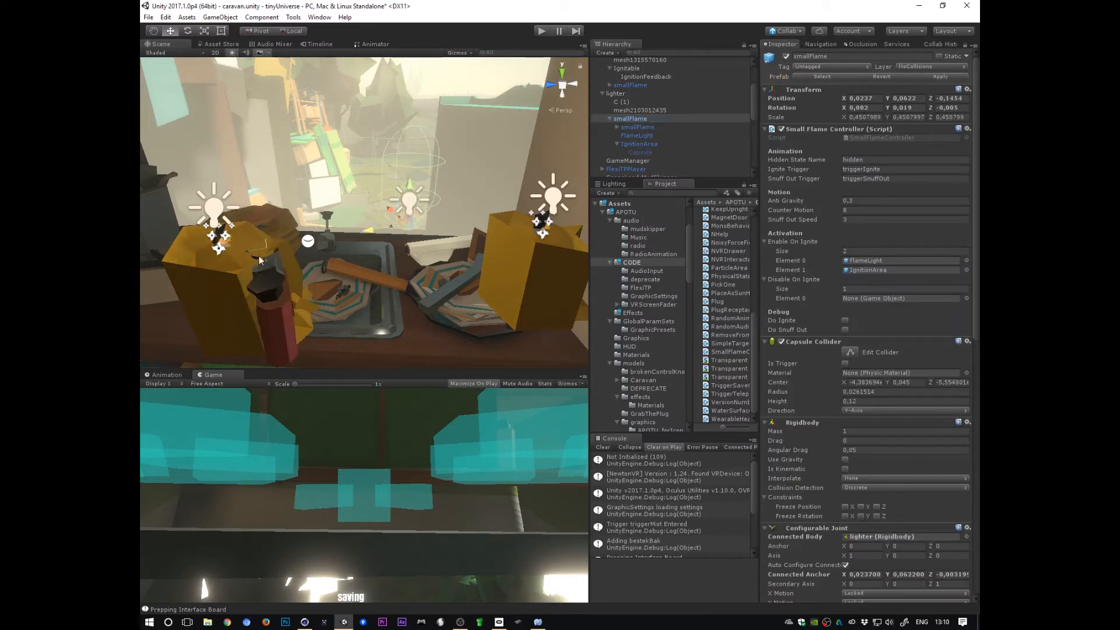
pyautogui.hotkey('ctrl', 'z')
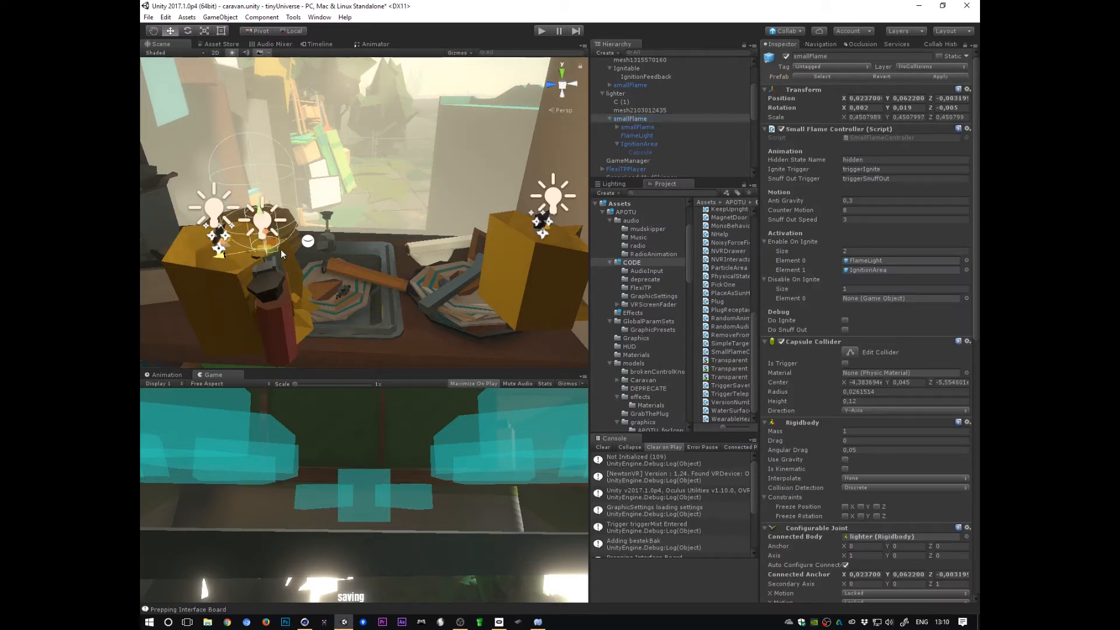
# Step: Rotate the smallFlame with the Rotate tool and undo the rotations
pyautogui.press('e')
pyautogui.moveTo(284, 221); pyautogui.dragTo(286, 218)
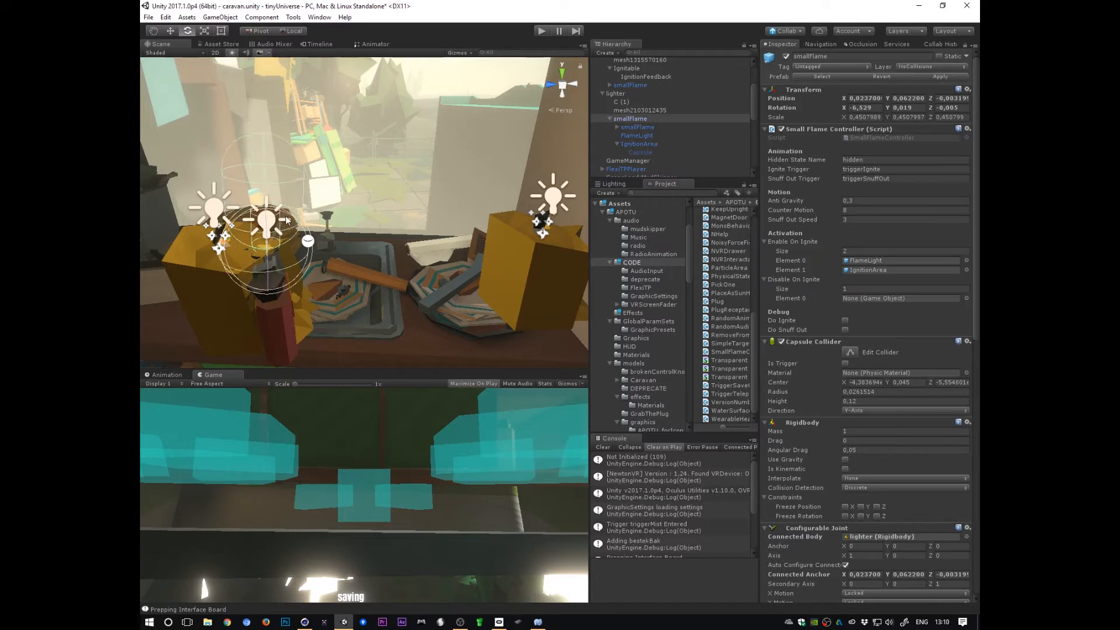
pyautogui.hotkey('ctrl', 'z')
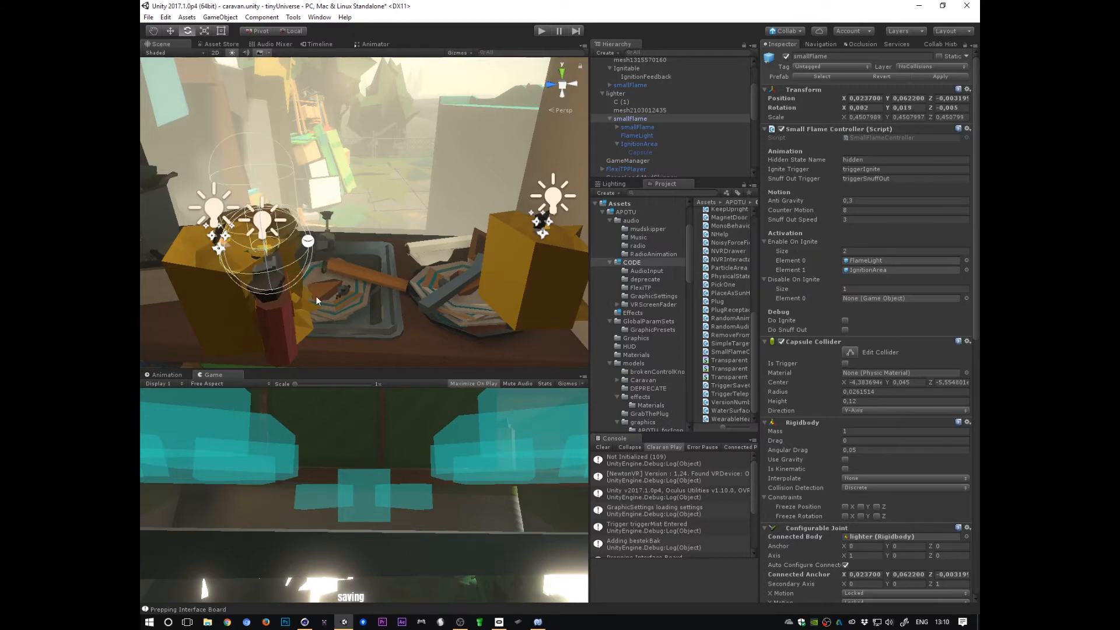
pyautogui.hotkey('ctrl', 'z')
pyautogui.hotkey('ctrl', 'z')
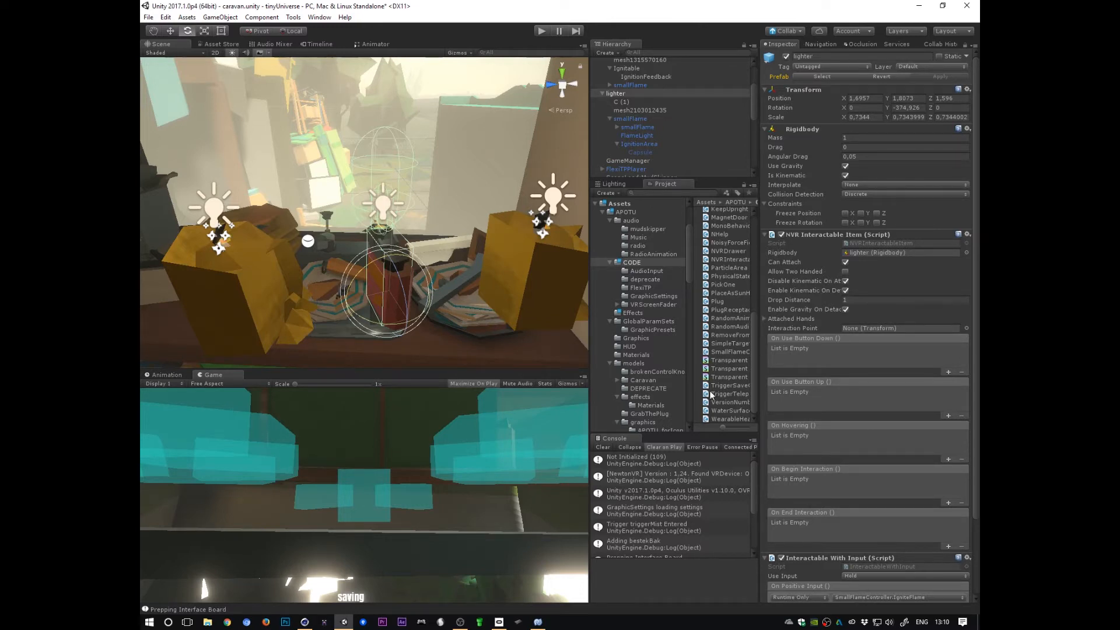
# Step: Review the smallFlame controller's Anti Gravity, Counter Motion and Snuff Out Speed settings against the script
pyautogui.click(623, 120)
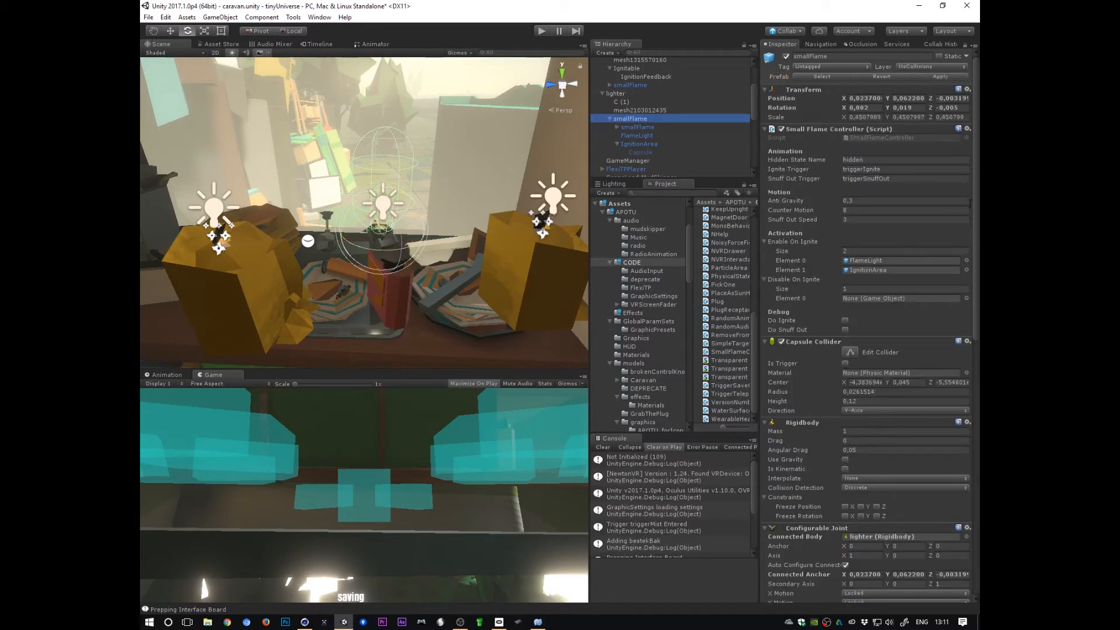
pyautogui.click(797, 200)
pyautogui.scroll(-1, 977, 303)
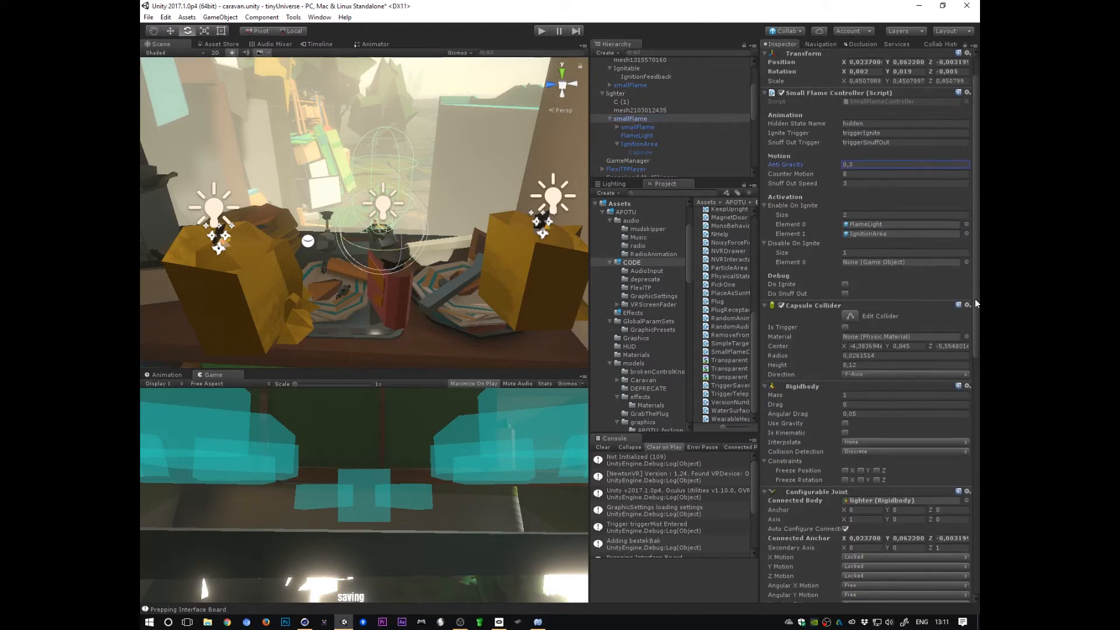
pyautogui.scroll(1, 974, 507)
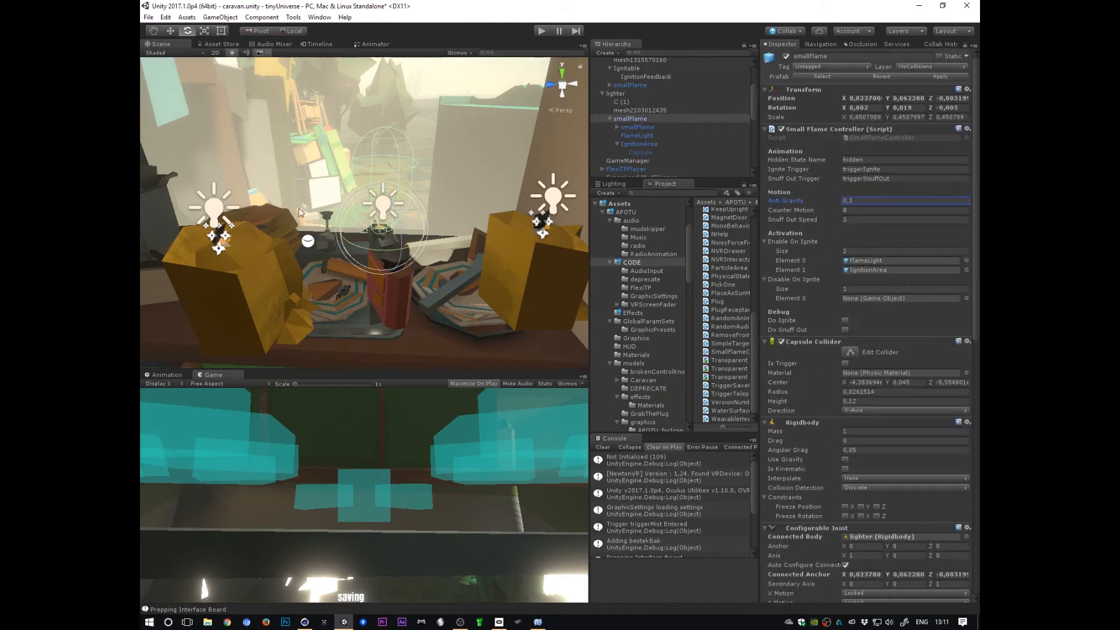
pyautogui.press('Tab')
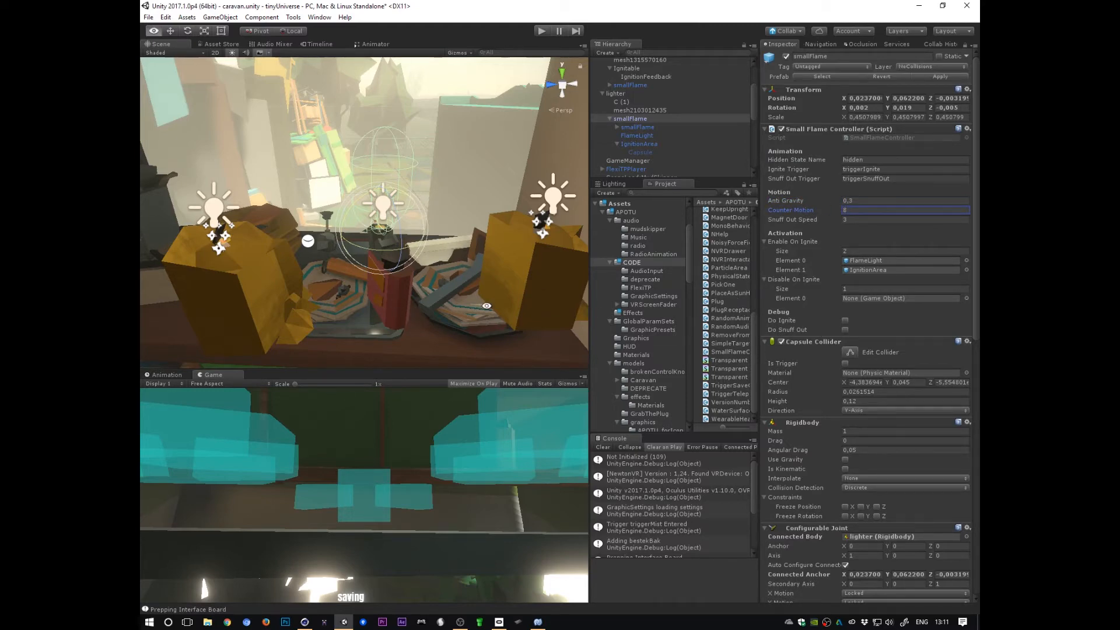
pyautogui.keyDown('alt'); pyautogui.moveTo(460, 251); pyautogui.dragTo(409, 285); pyautogui.keyUp('alt')
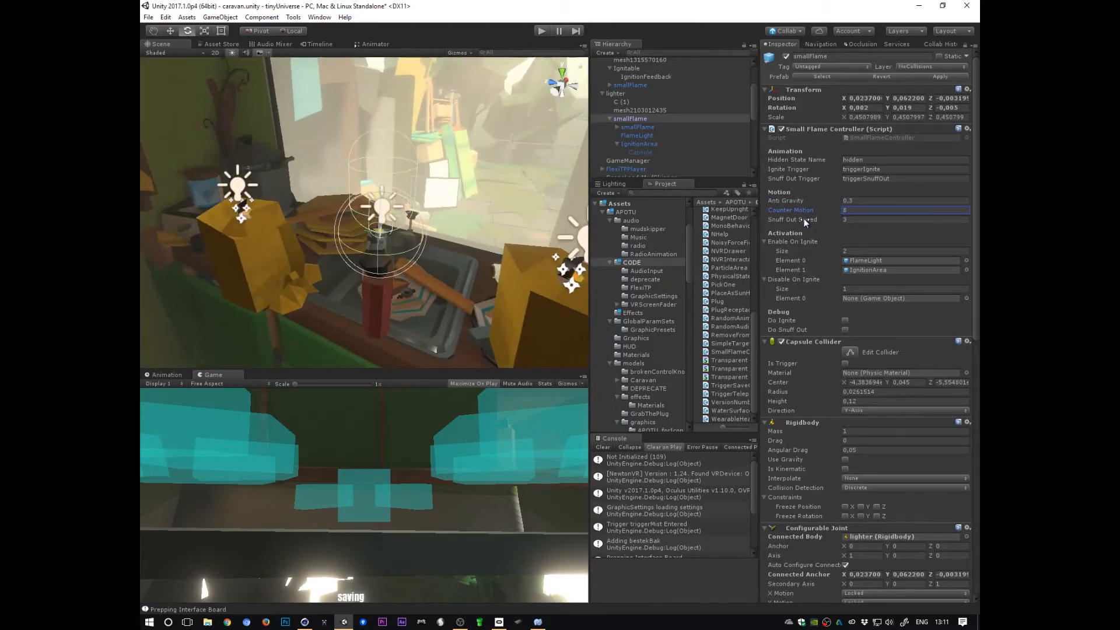
pyautogui.click(830, 220)
pyautogui.hotkey('alt', 'Tab')
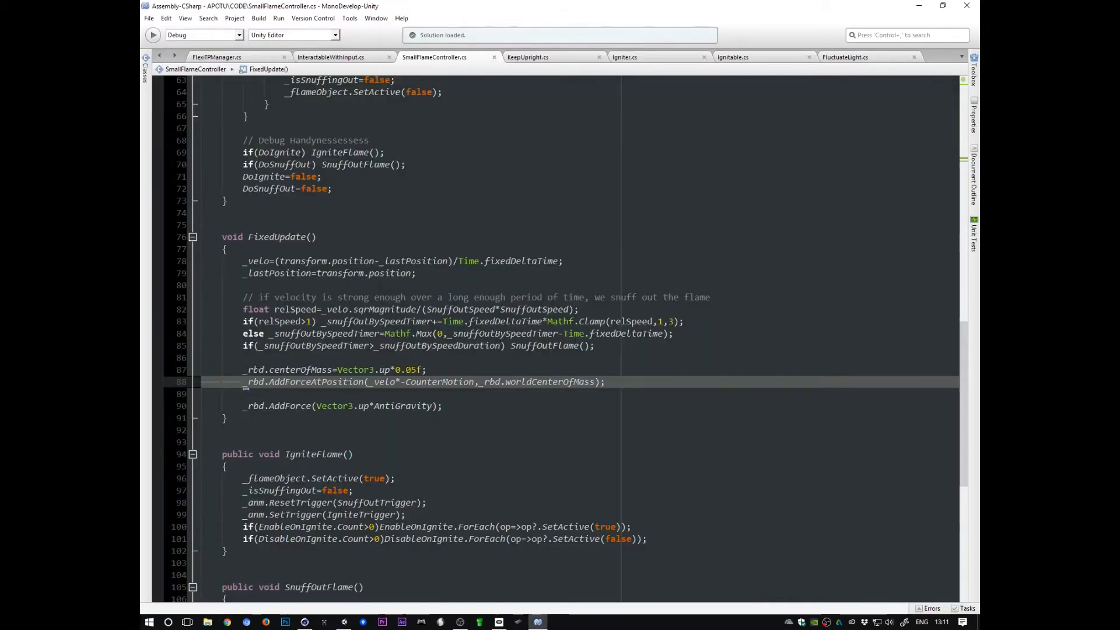
pyautogui.hotkey('alt', 'Tab')
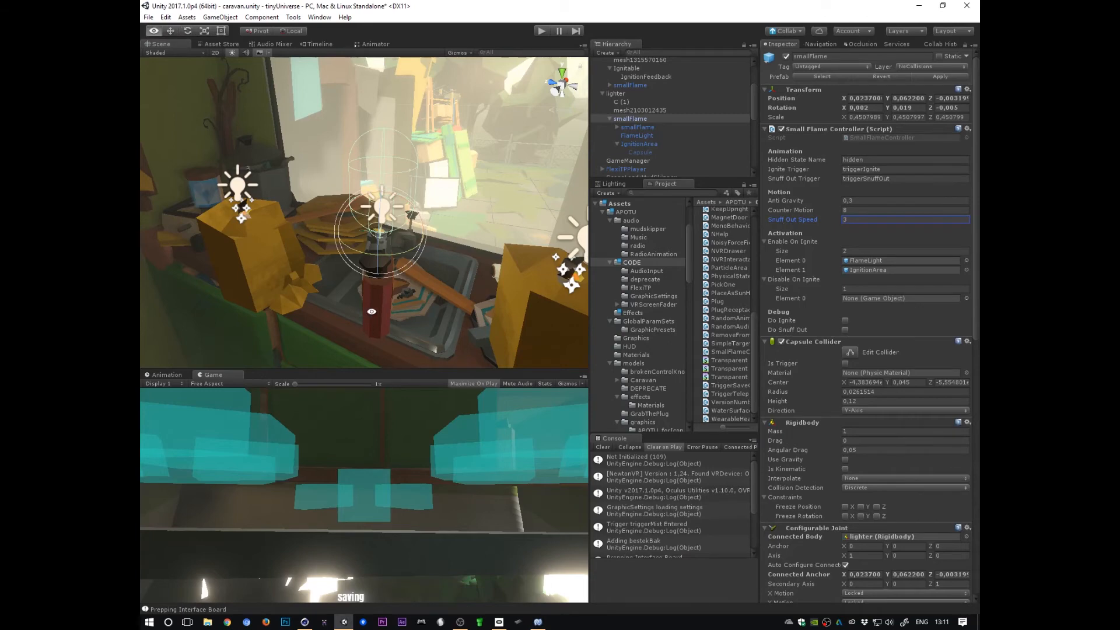
pyautogui.keyDown('alt'); pyautogui.moveTo(297, 344); pyautogui.dragTo(447, 310); pyautogui.keyUp('alt')
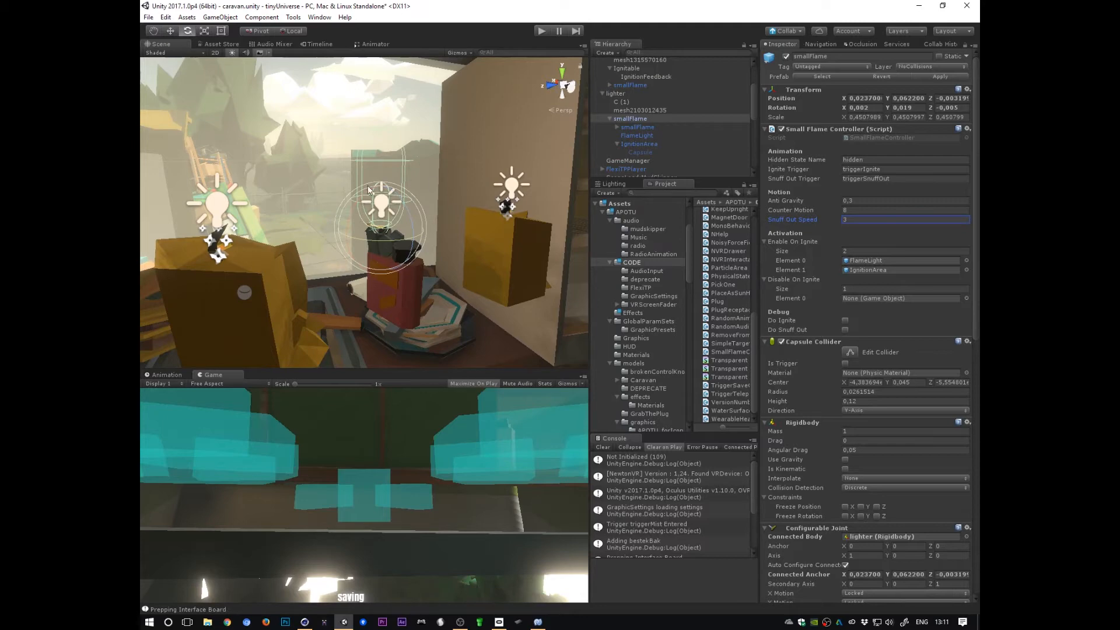
# Step: Examine the script's velocity-based snuff-out logic and the SnuffOutFlame method
pyautogui.hotkey('alt', 'Tab')
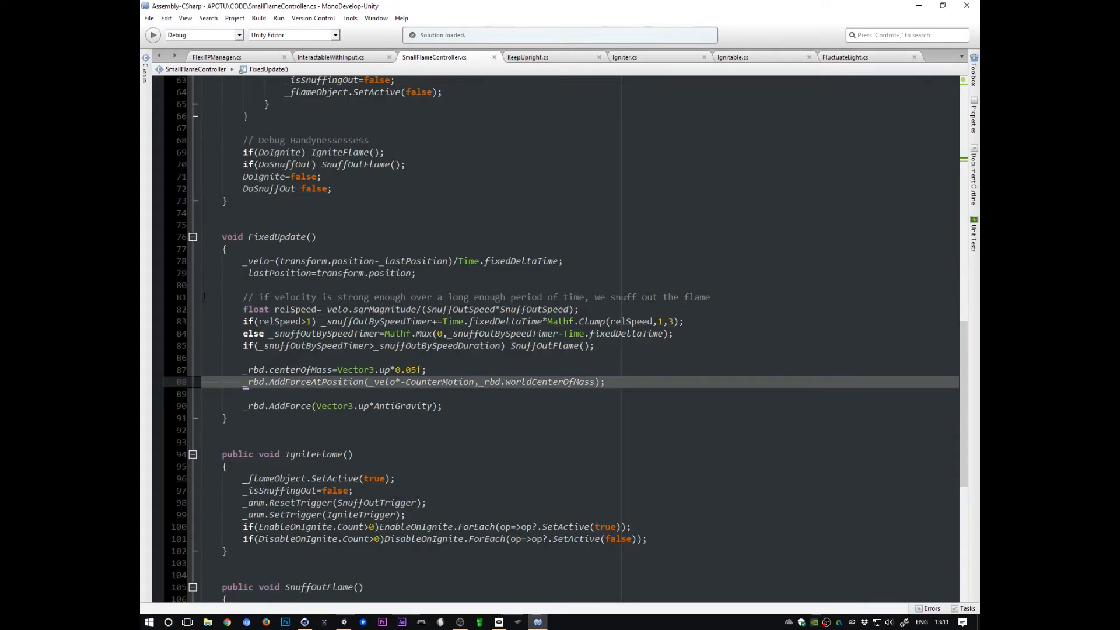
pyautogui.moveTo(204, 298); pyautogui.dragTo(204, 365)
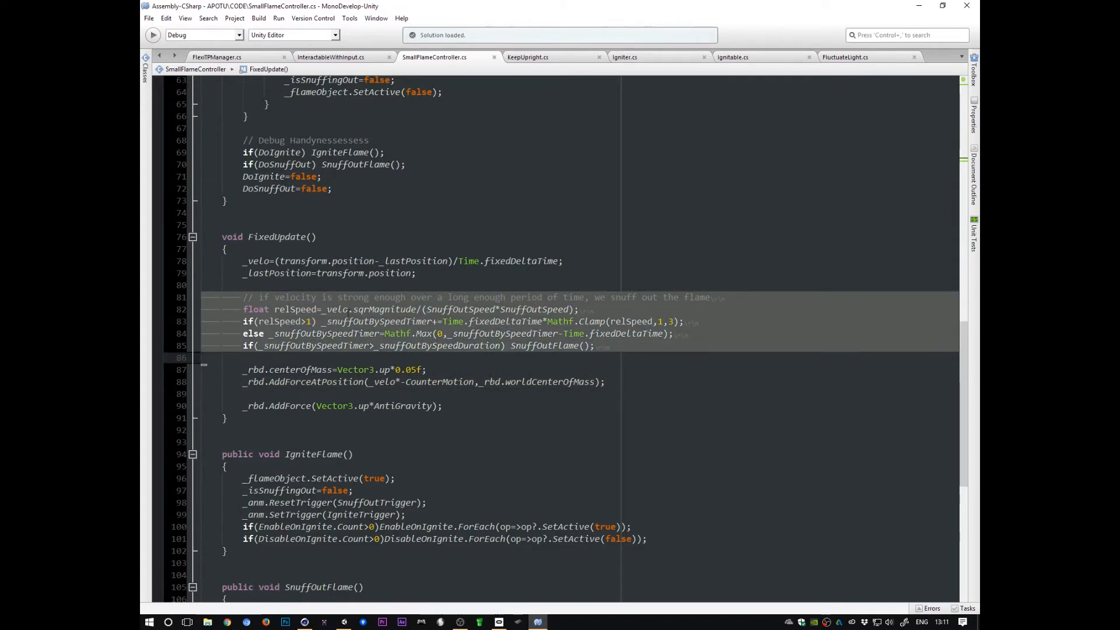
pyautogui.click(294, 311)
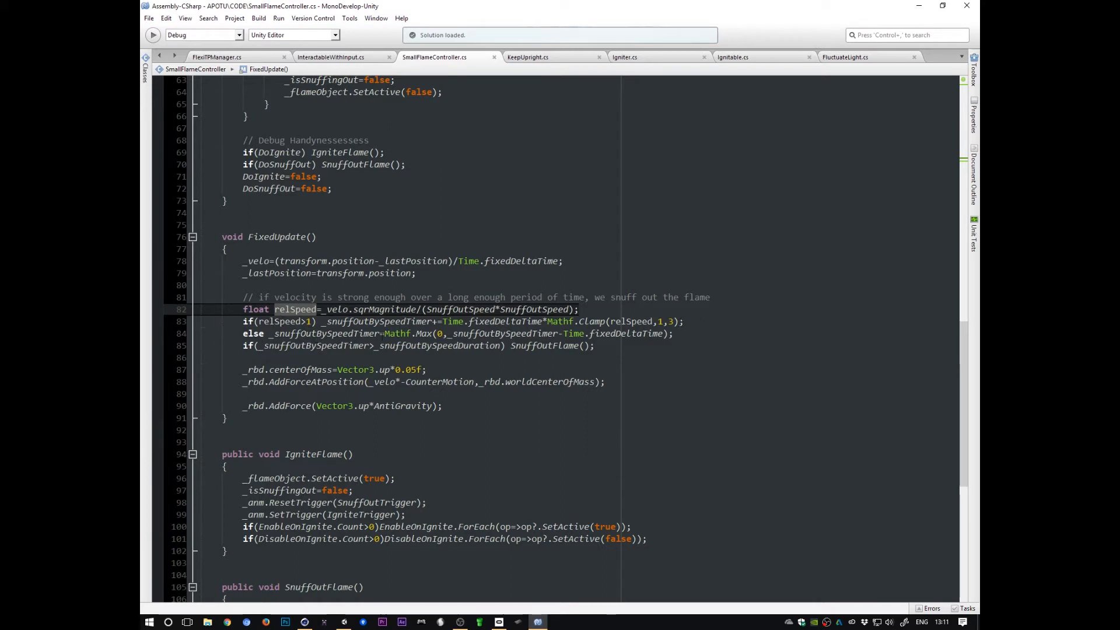
pyautogui.moveTo(406, 334); pyautogui.dragTo(683, 336)
pyautogui.doubleClick(282, 346)
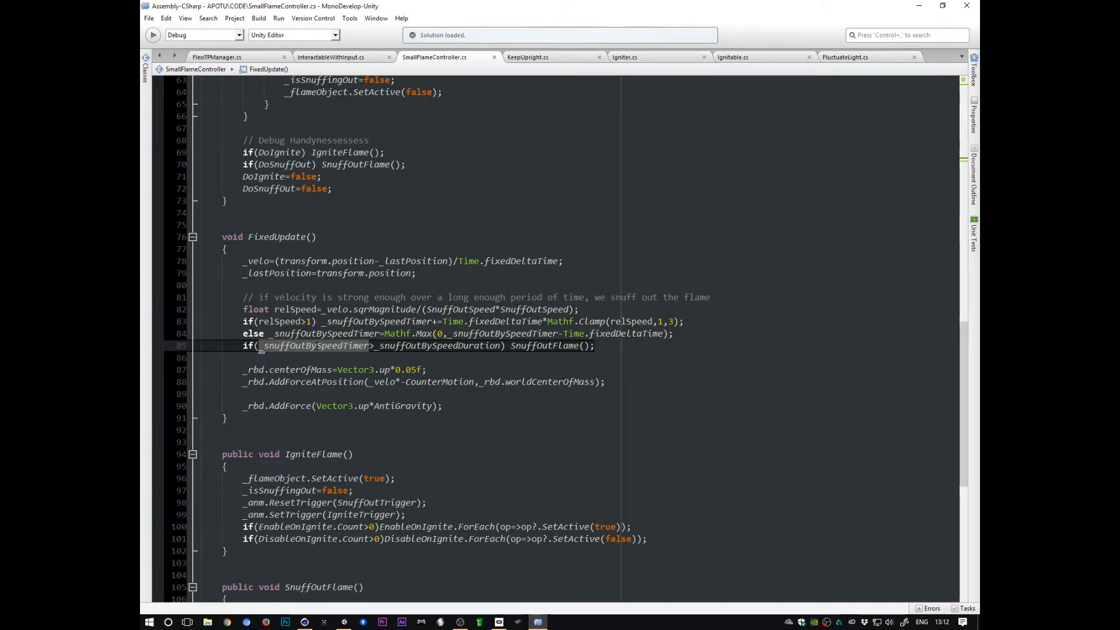
pyautogui.moveTo(316, 345)
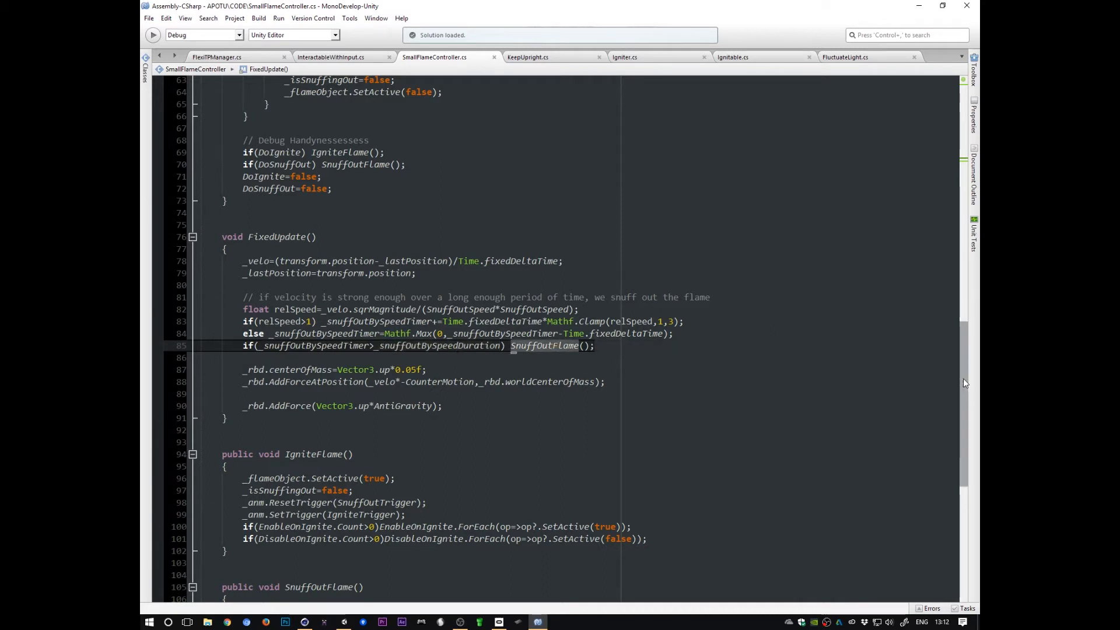
pyautogui.moveTo(964, 378); pyautogui.dragTo(963, 445)
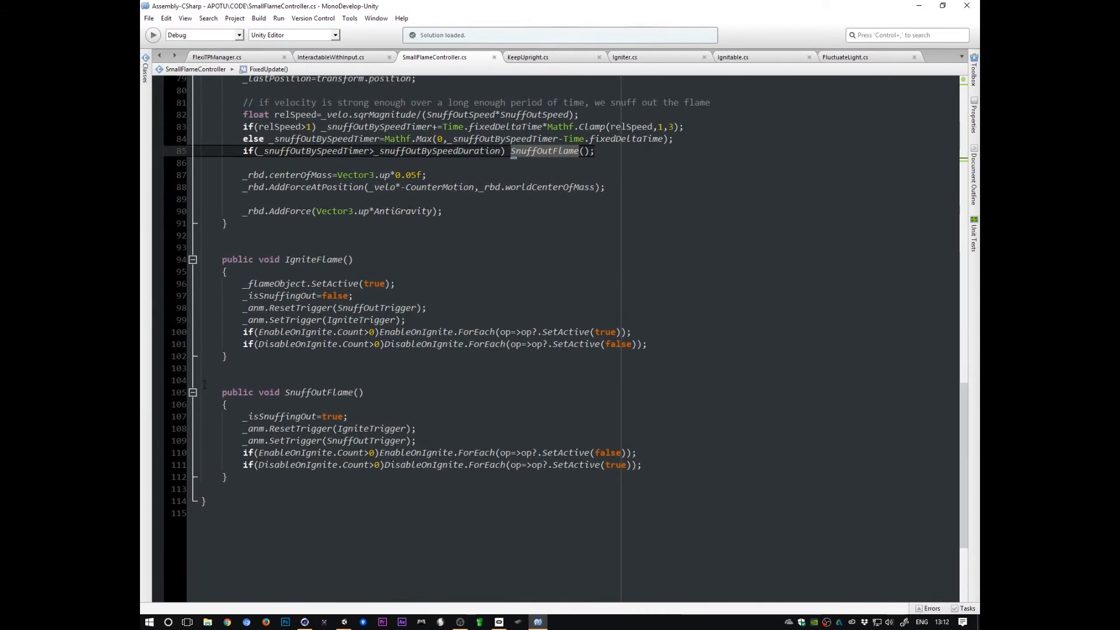
pyautogui.moveTo(204, 386); pyautogui.dragTo(201, 490)
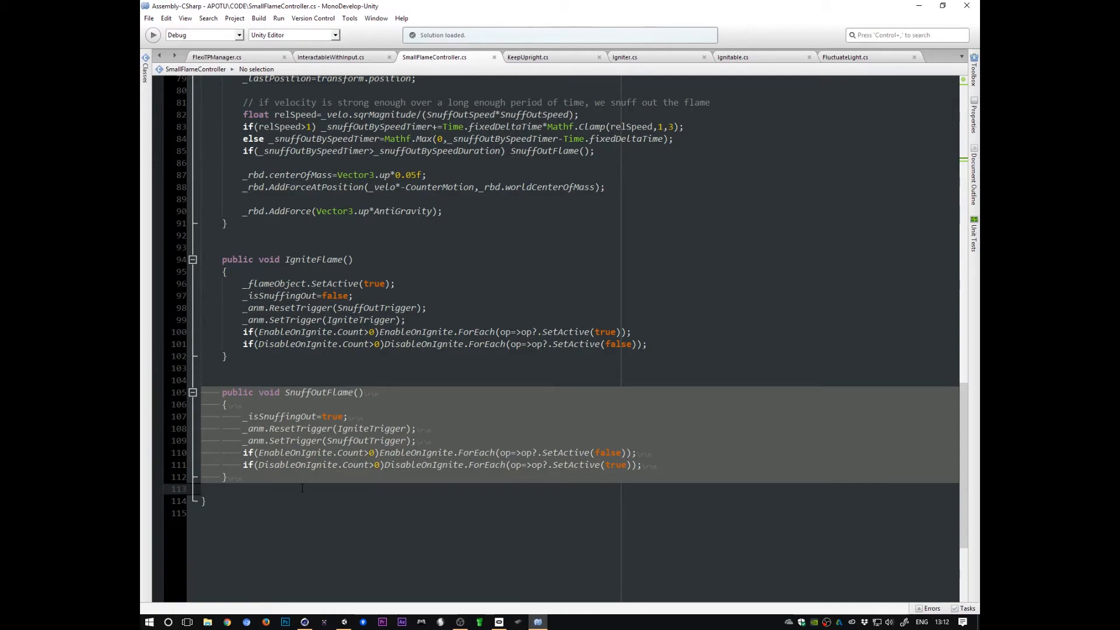
pyautogui.moveTo(961, 467); pyautogui.dragTo(957, 150)
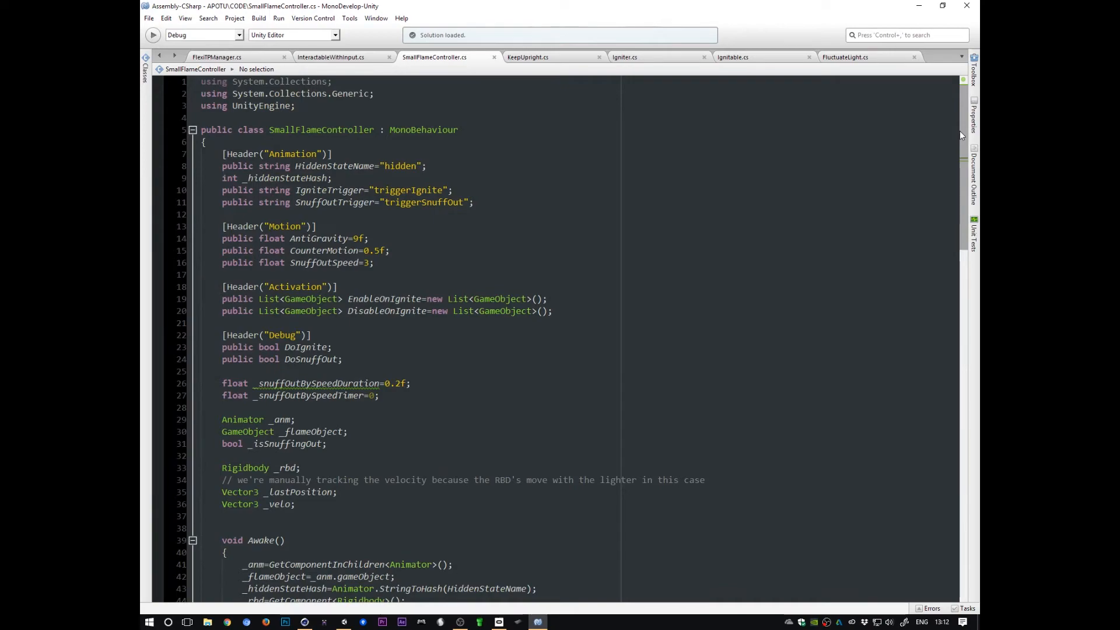
pyautogui.moveTo(961, 132); pyautogui.dragTo(954, 374)
# Step: Revisit the smallFlame's motion settings and reselect the lighter and its smallFlame in the scene
pyautogui.hotkey('alt', 'Tab')
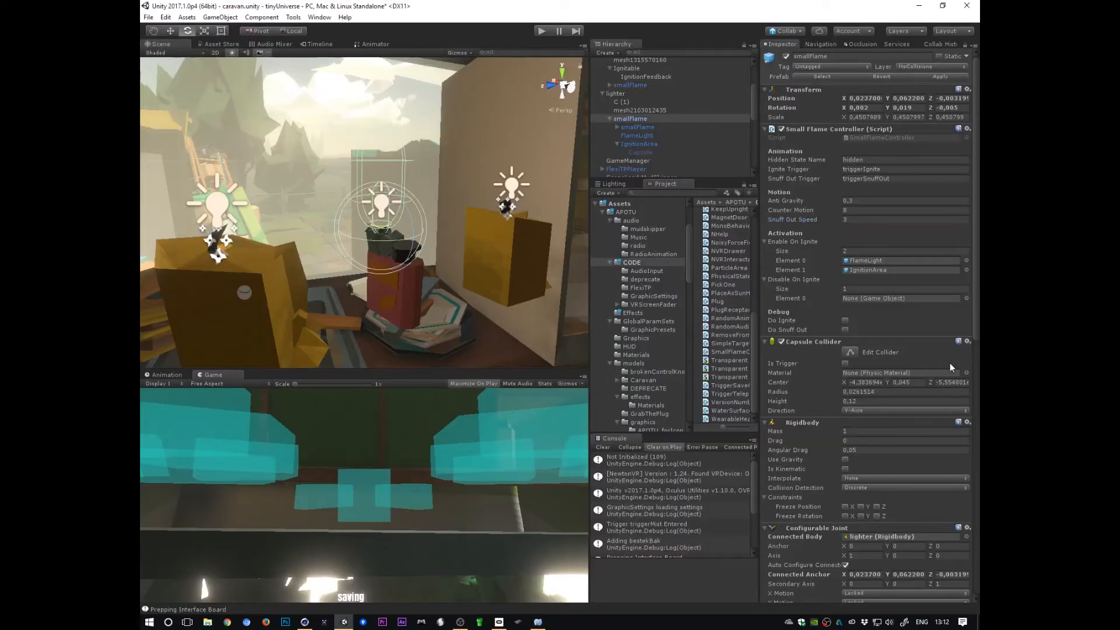
pyautogui.click(797, 220)
pyautogui.click(799, 210)
pyautogui.click(794, 202)
pyautogui.keyDown('alt'); pyautogui.moveTo(527, 299); pyautogui.dragTo(473, 334); pyautogui.keyUp('alt')
pyautogui.keyDown('alt'); pyautogui.scroll(-2, 511, 331); pyautogui.keyUp('alt')
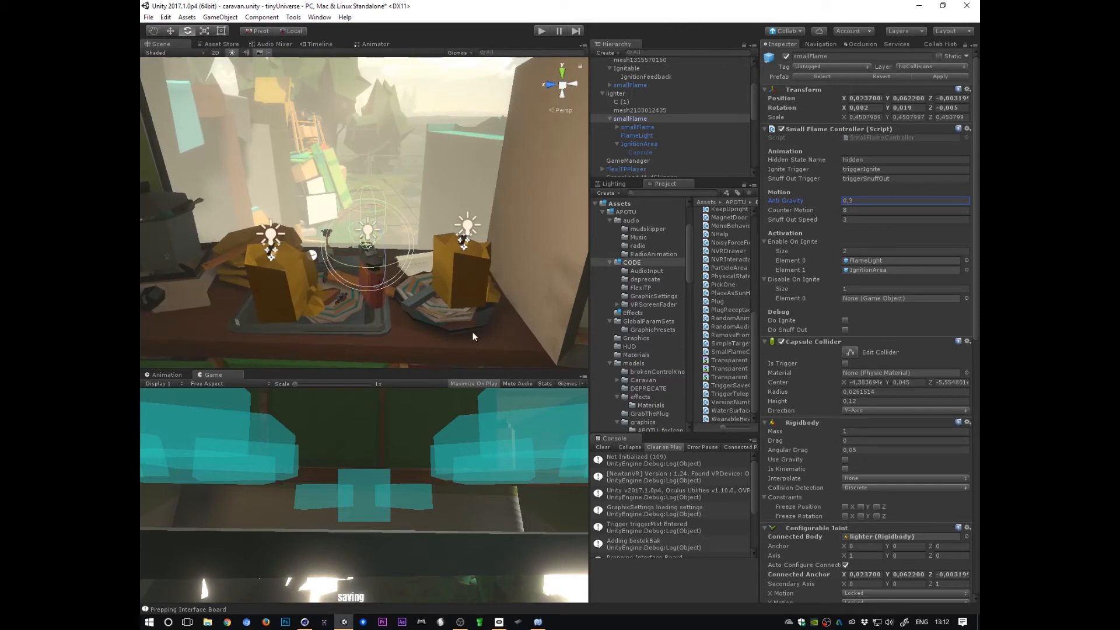
pyautogui.click(653, 111)
pyautogui.click(620, 93)
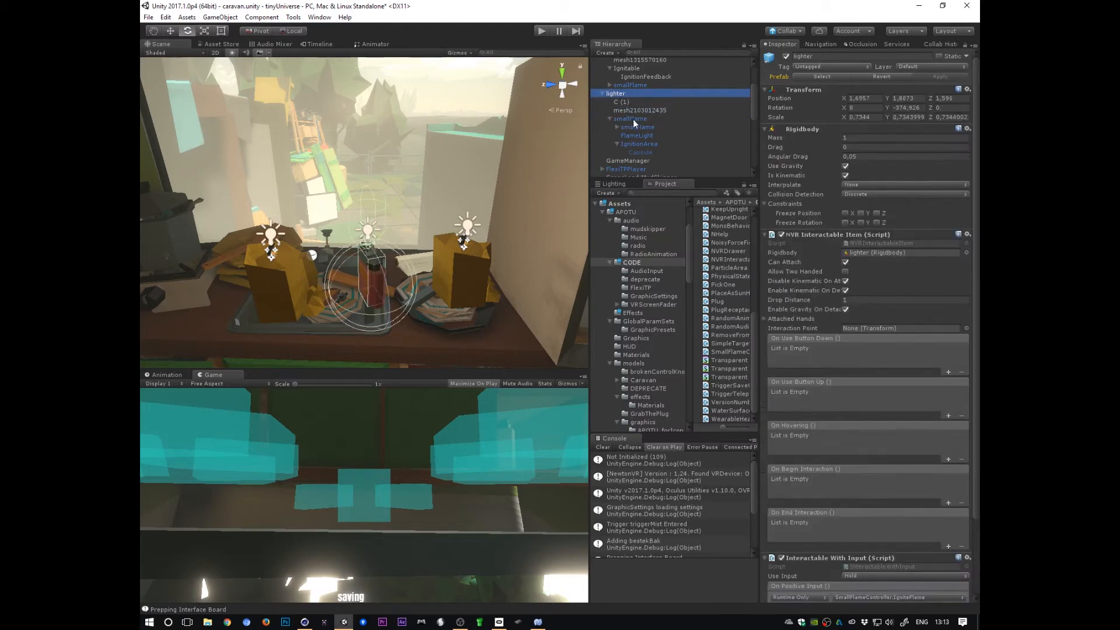
pyautogui.click(632, 119)
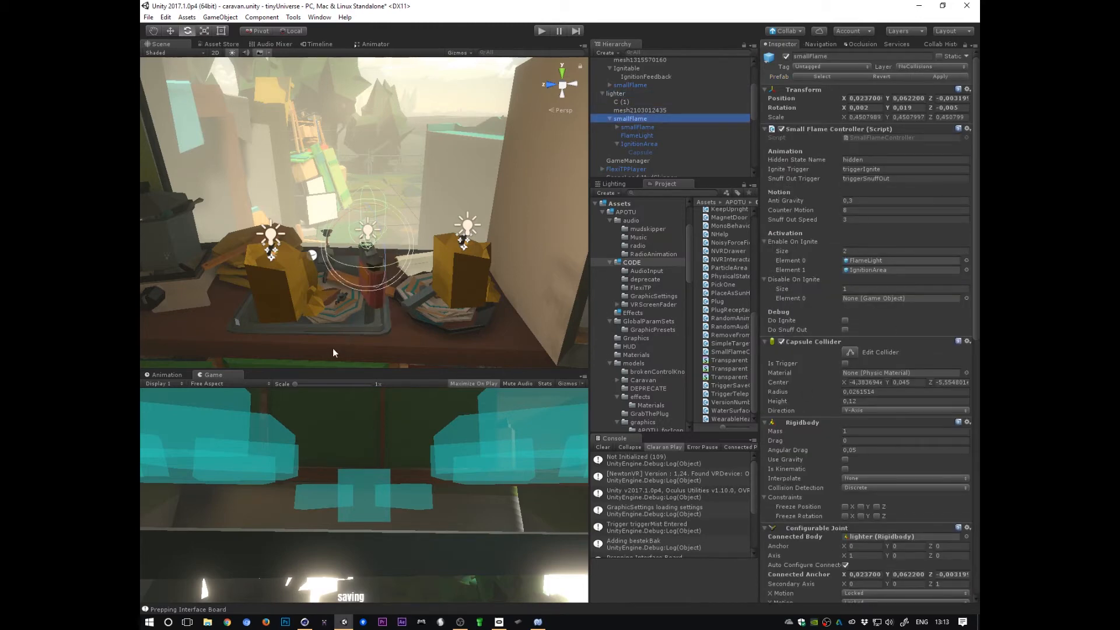
# Step: Select the lighter and expand its Interactable With Input component to inspect the positive and negative input events
pyautogui.keyDown('alt'); pyautogui.moveTo(395, 295); pyautogui.dragTo(453, 299); pyautogui.keyUp('alt')
pyautogui.keyDown('alt'); pyautogui.moveTo(454, 299); pyautogui.dragTo(540, 273, button='right'); pyautogui.keyUp('alt')
pyautogui.keyDown('alt'); pyautogui.moveTo(541, 273); pyautogui.dragTo(462, 309); pyautogui.keyUp('alt')
pyautogui.keyDown('alt'); pyautogui.moveTo(462, 309); pyautogui.dragTo(526, 296, button='right'); pyautogui.keyUp('alt')
pyautogui.keyDown('alt'); pyautogui.moveTo(526, 296); pyautogui.dragTo(475, 303); pyautogui.keyUp('alt')
pyautogui.click(622, 94)
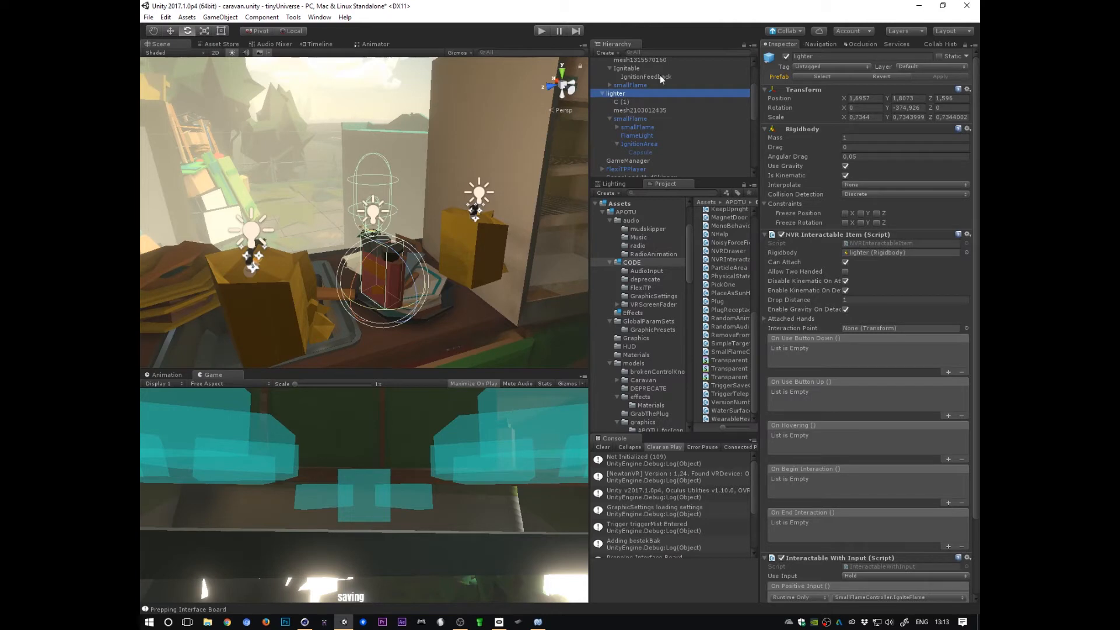
pyautogui.click(797, 234)
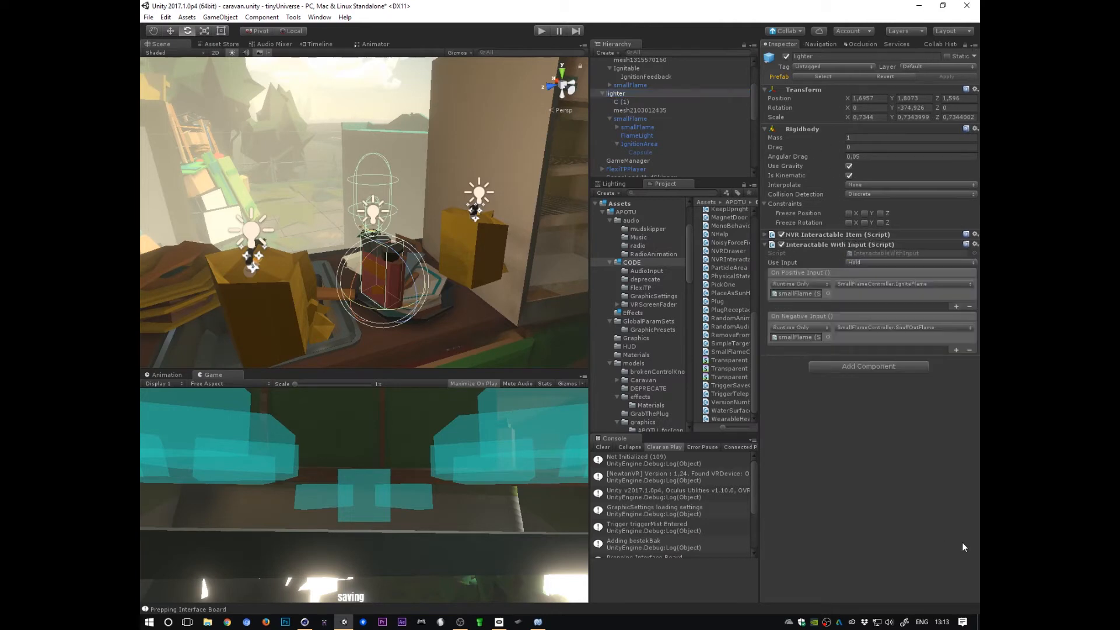
pyautogui.click(825, 245)
pyautogui.click(824, 245)
pyautogui.click(890, 253)
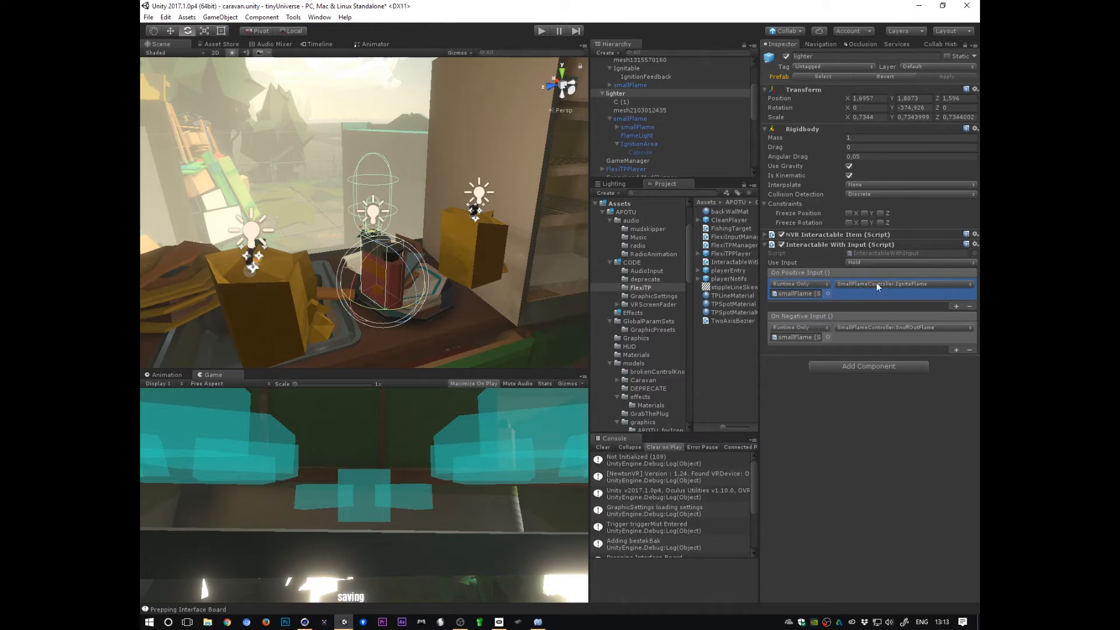
# Step: Inspect the On Negative Input function choices and the Use Input mode options without changing them
pyautogui.click(863, 336)
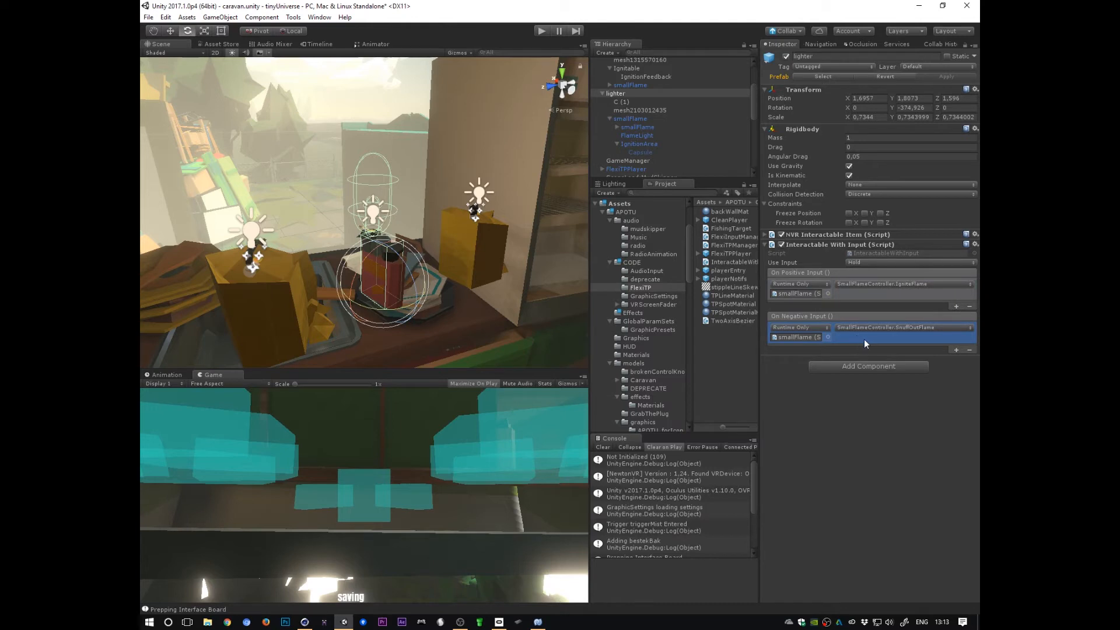
pyautogui.click(954, 326)
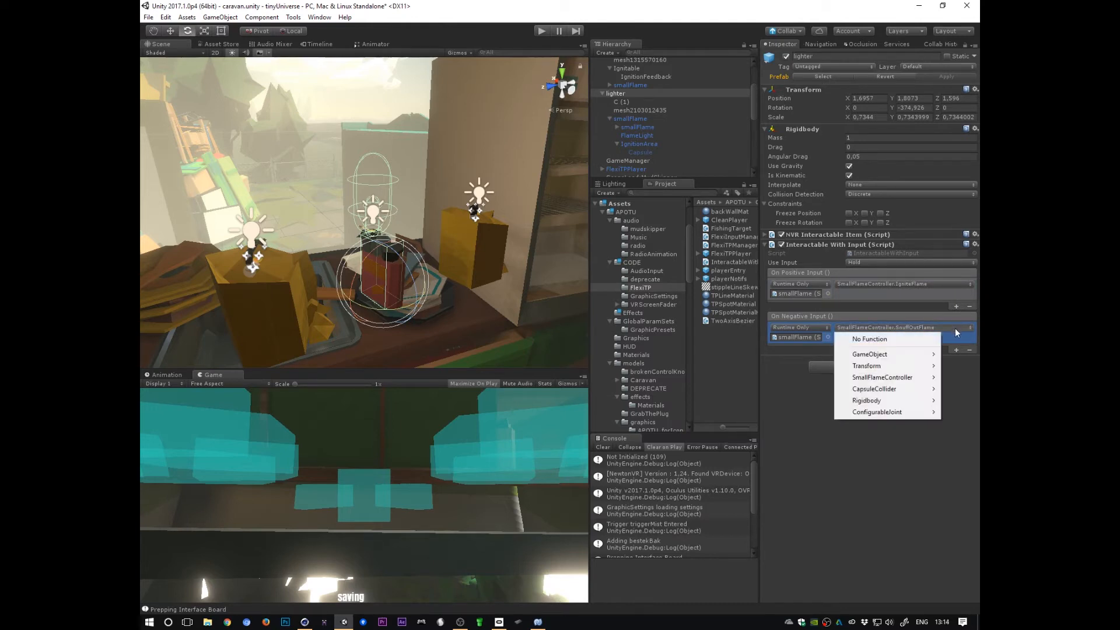
pyautogui.moveTo(927, 412)
pyautogui.click(961, 340)
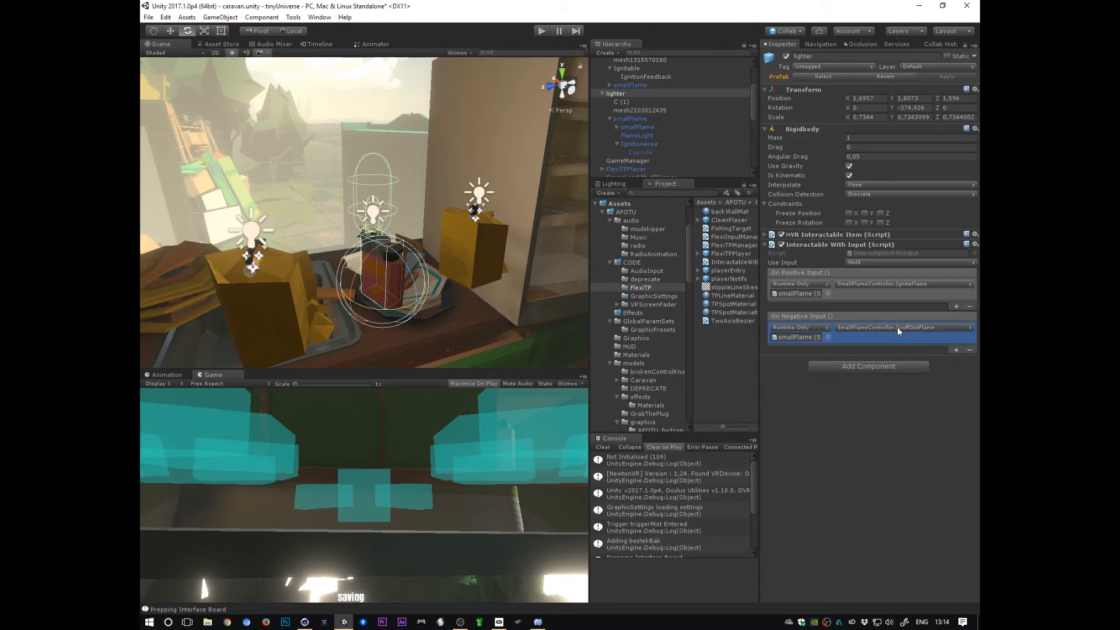
pyautogui.click(886, 262)
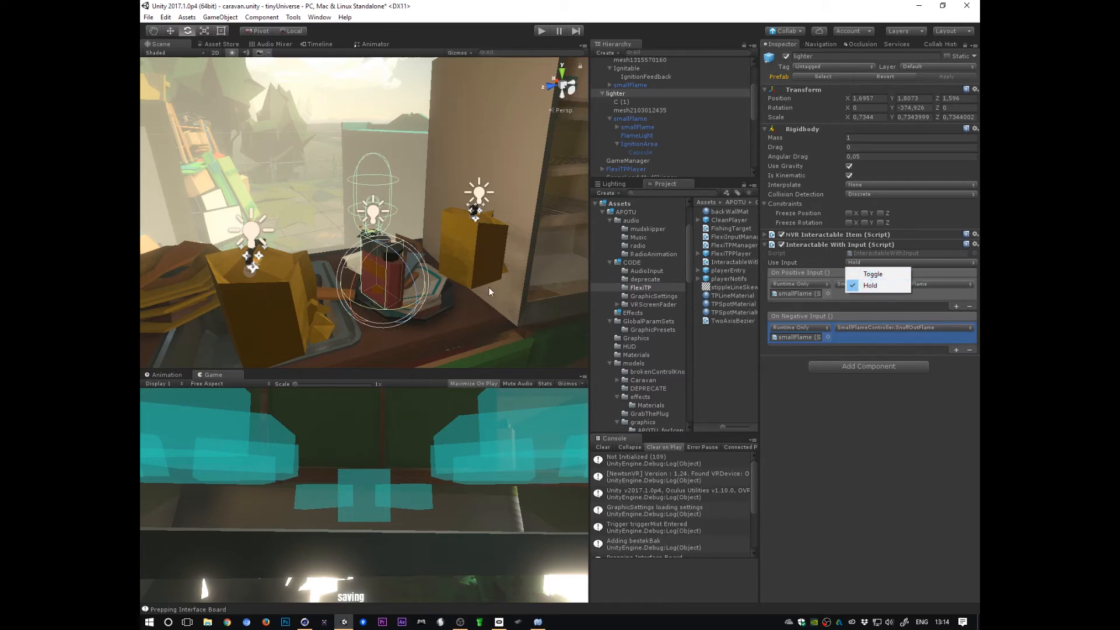
pyautogui.click(881, 458)
pyautogui.click(868, 262)
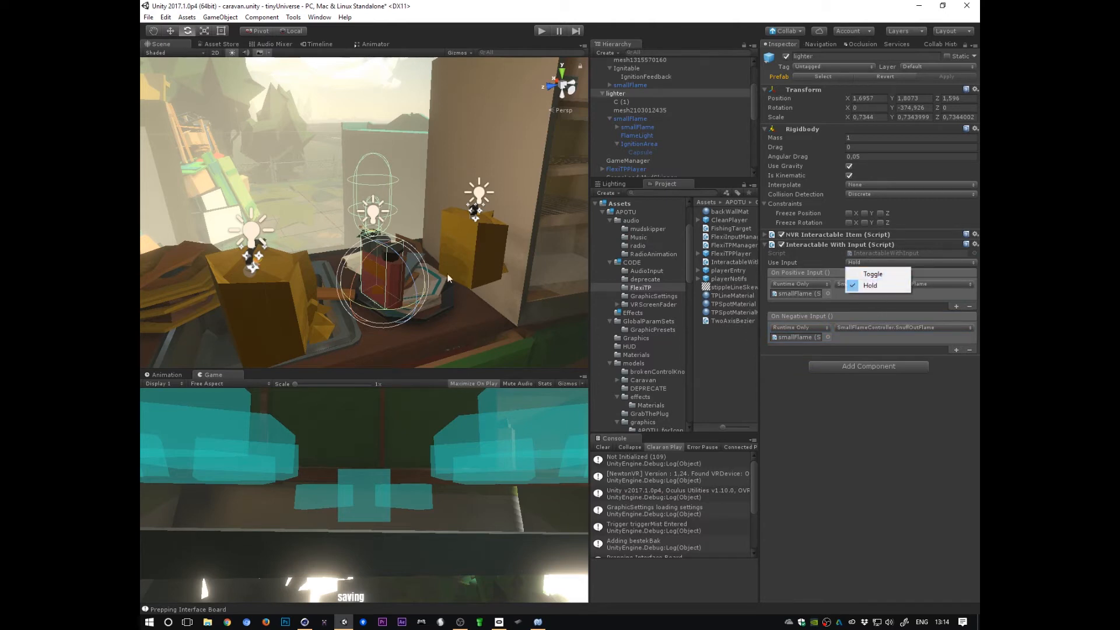
pyautogui.click(869, 341)
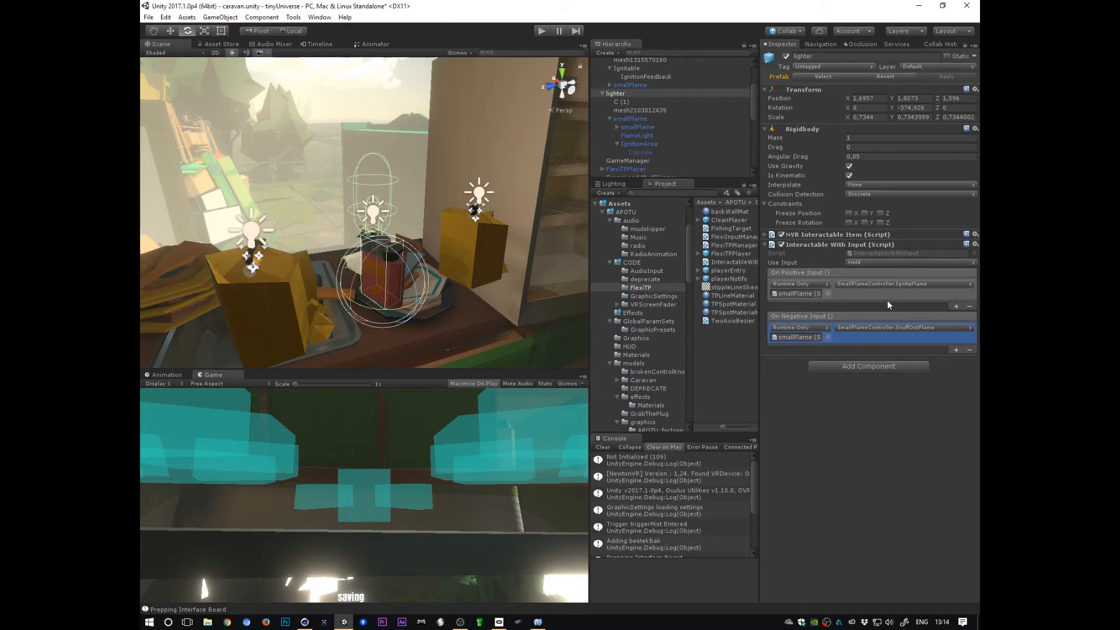
# Step: Select the smallFlame's FlameLight child and inspect its Light and Fluctuate Light settings
pyautogui.click(637, 119)
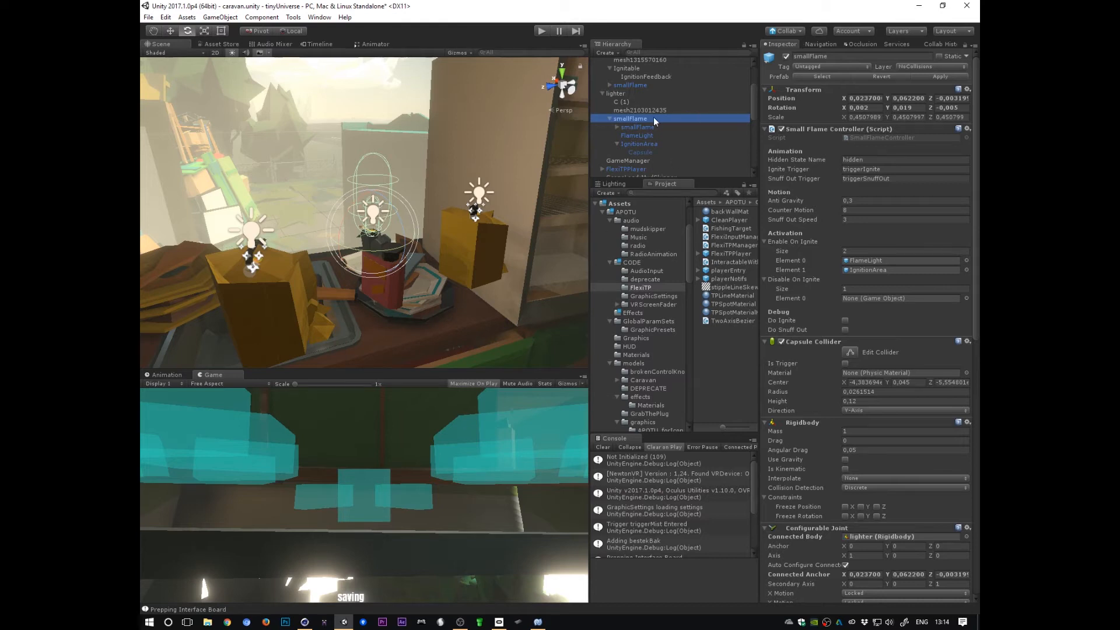
pyautogui.click(645, 135)
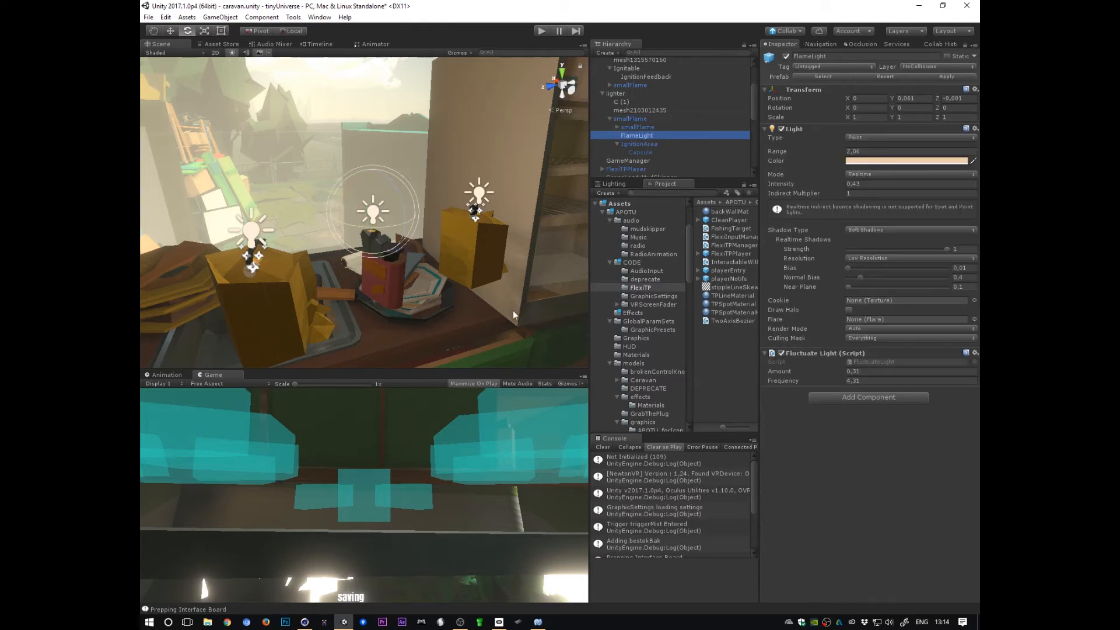
pyautogui.keyDown('alt'); pyautogui.moveTo(512, 311); pyautogui.dragTo(426, 318); pyautogui.keyUp('alt')
# Step: Review the smallFlame's Enable On Ignite and Disable On Ignite lists and locate the FlameLight element
pyautogui.click(625, 119)
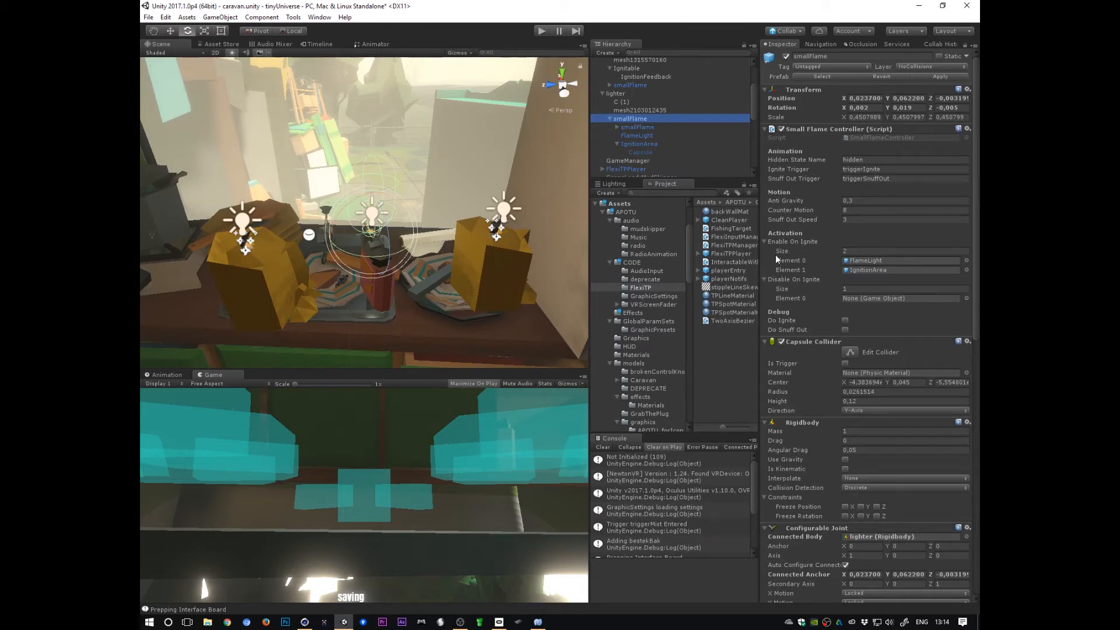
pyautogui.click(791, 242)
pyautogui.click(796, 242)
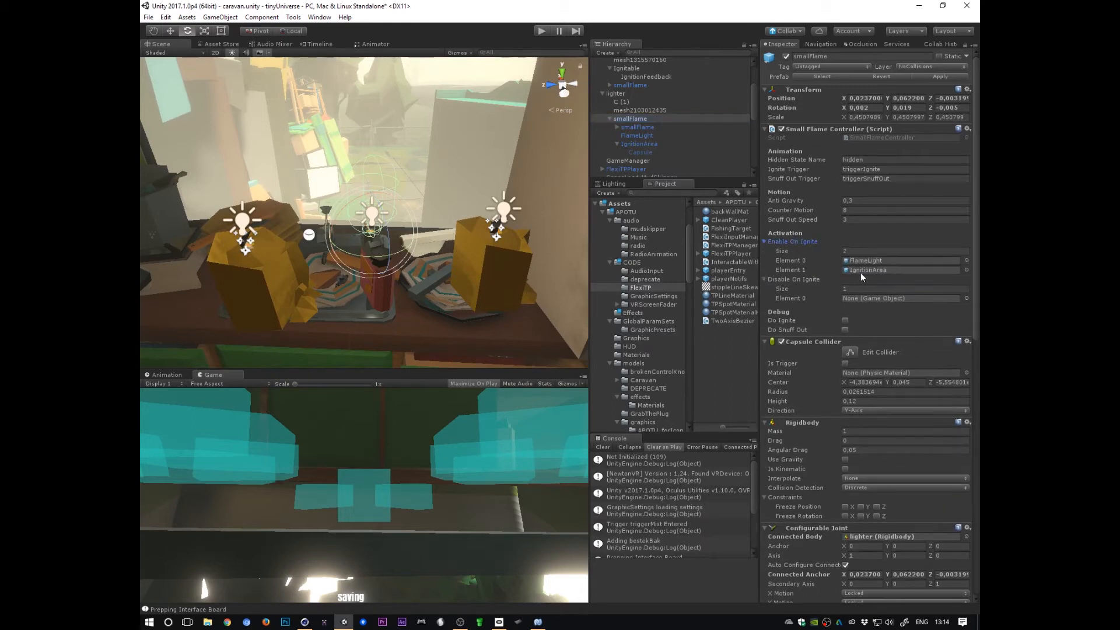
pyautogui.click(803, 279)
pyautogui.click(802, 282)
pyautogui.click(870, 263)
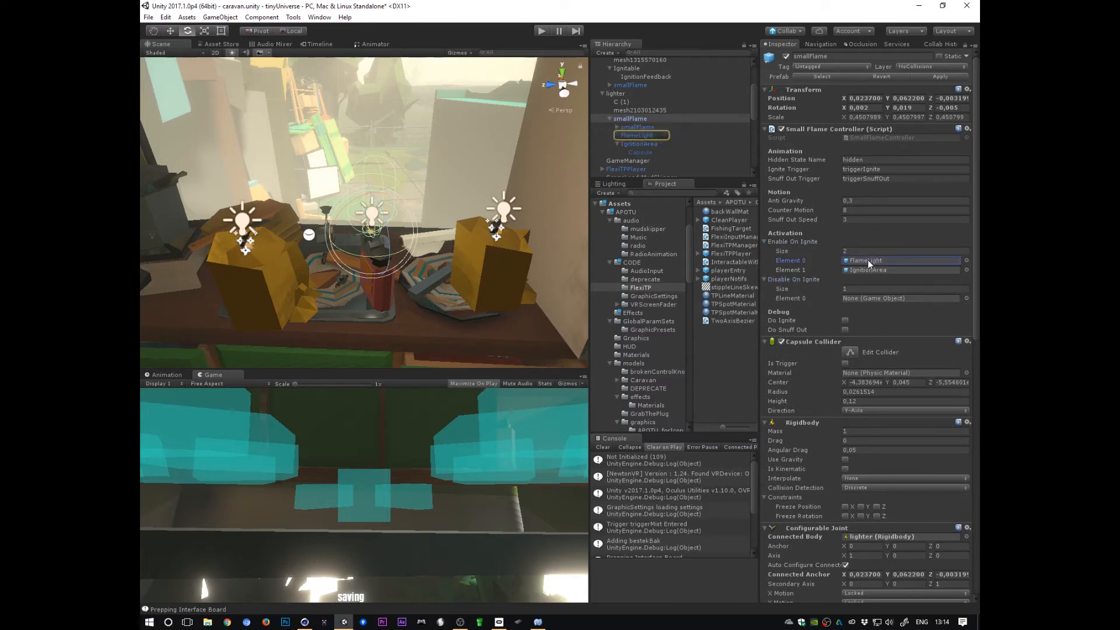
# Step: Select FlameLight and toggle the object off and back on to preview its light
pyautogui.click(639, 137)
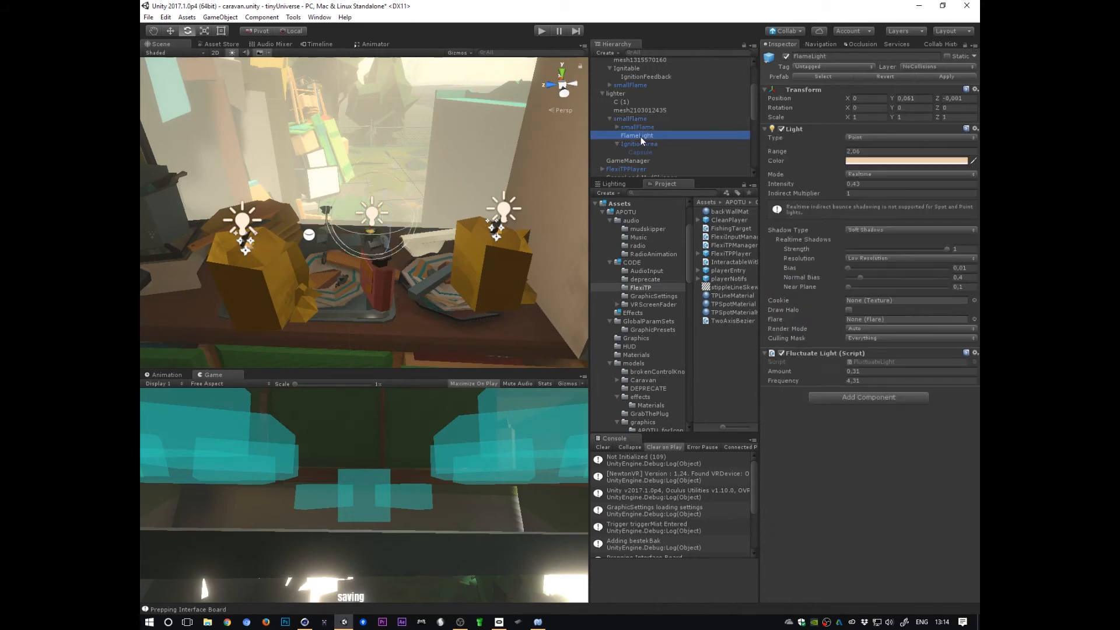
pyautogui.keyDown('alt'); pyautogui.moveTo(435, 299); pyautogui.dragTo(517, 273); pyautogui.keyUp('alt')
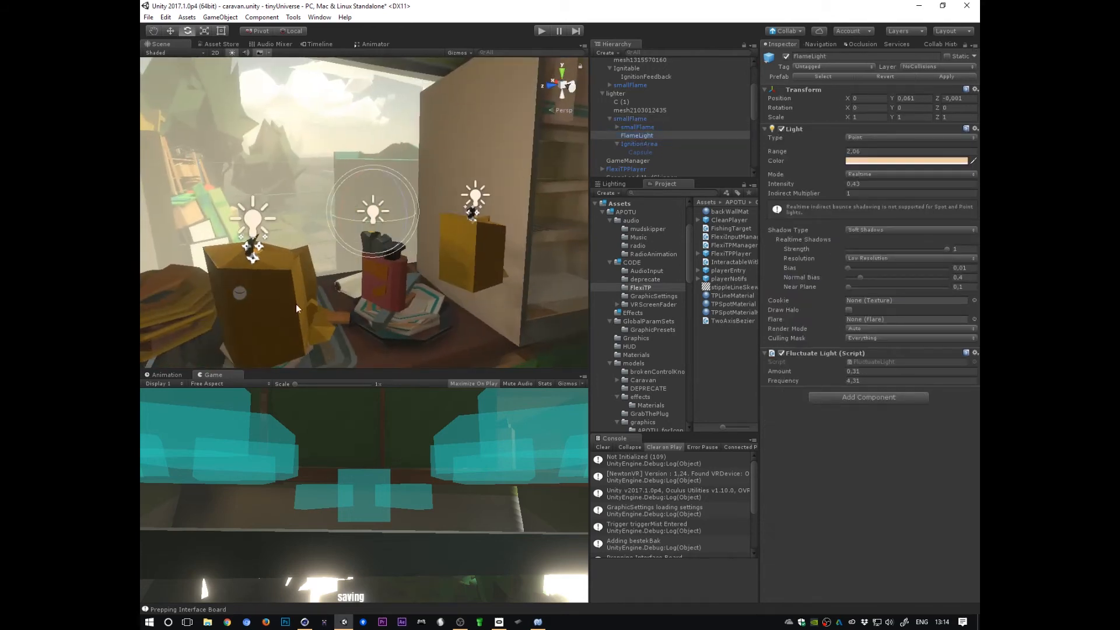
pyautogui.click(785, 57)
pyautogui.click(785, 57)
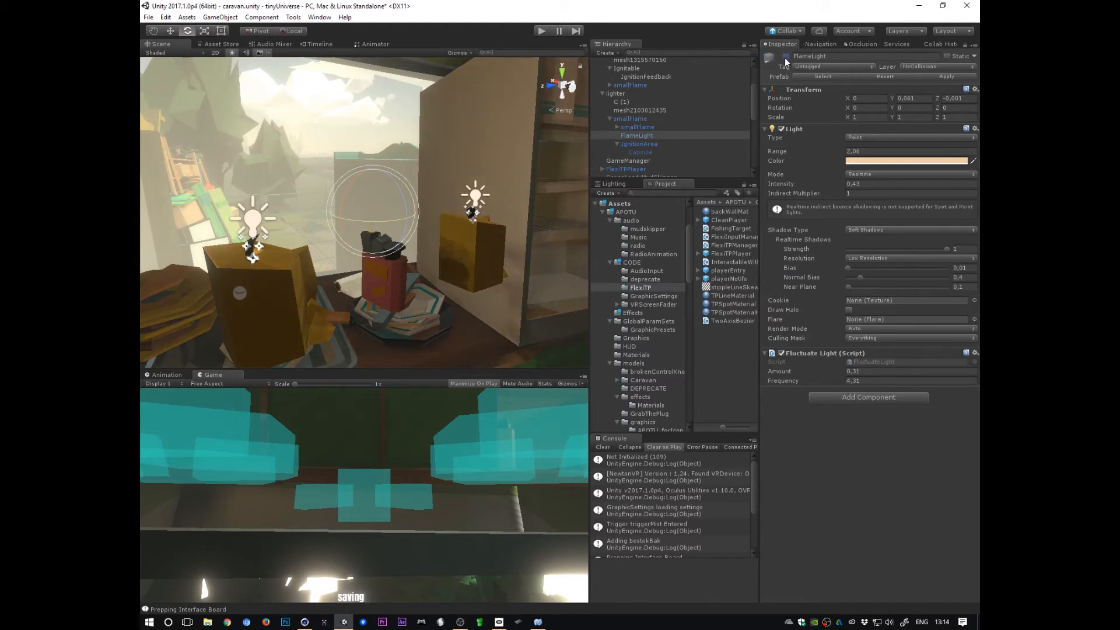
pyautogui.click(785, 57)
pyautogui.click(785, 56)
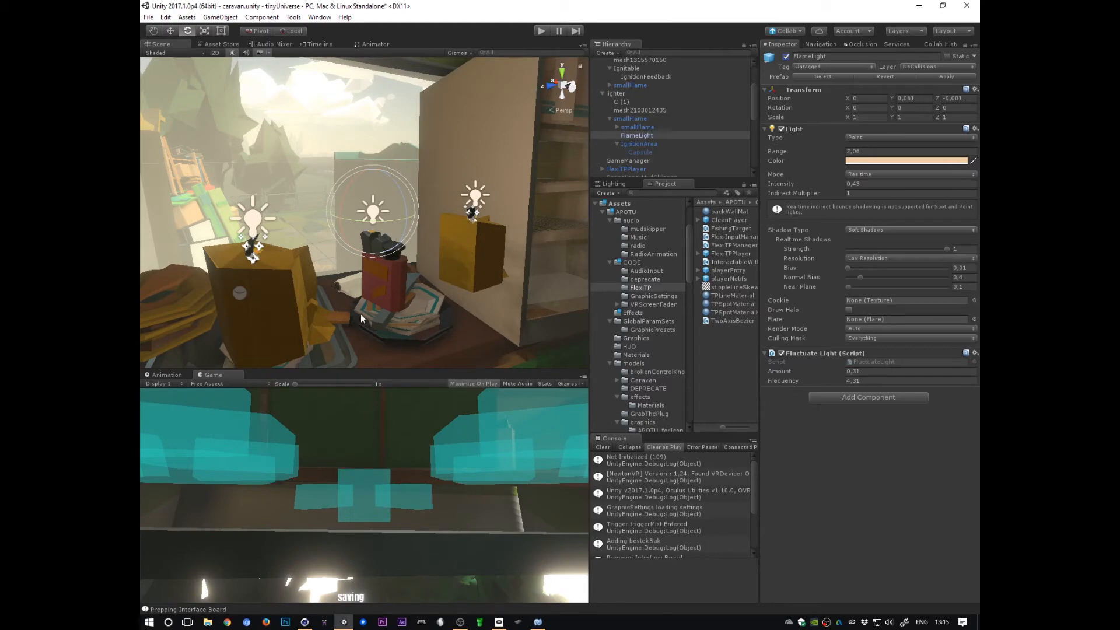
# Step: Locate the IgnitionArea element in the smallFlame's Enable On Ignite list and select the IgnitionArea object
pyautogui.click(639, 120)
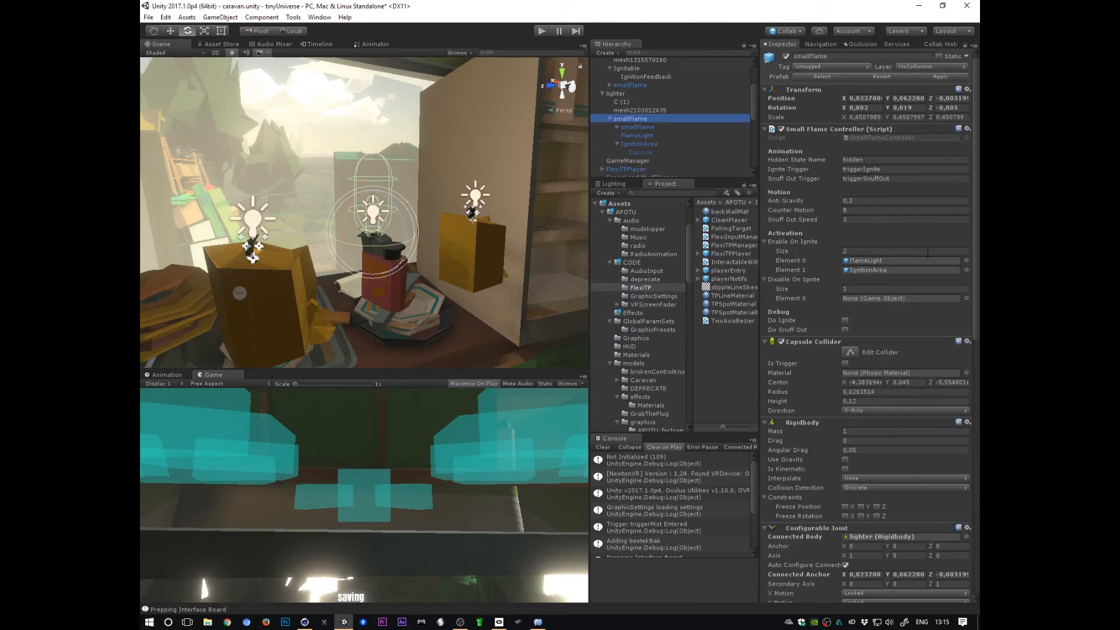
pyautogui.click(870, 269)
pyautogui.click(793, 242)
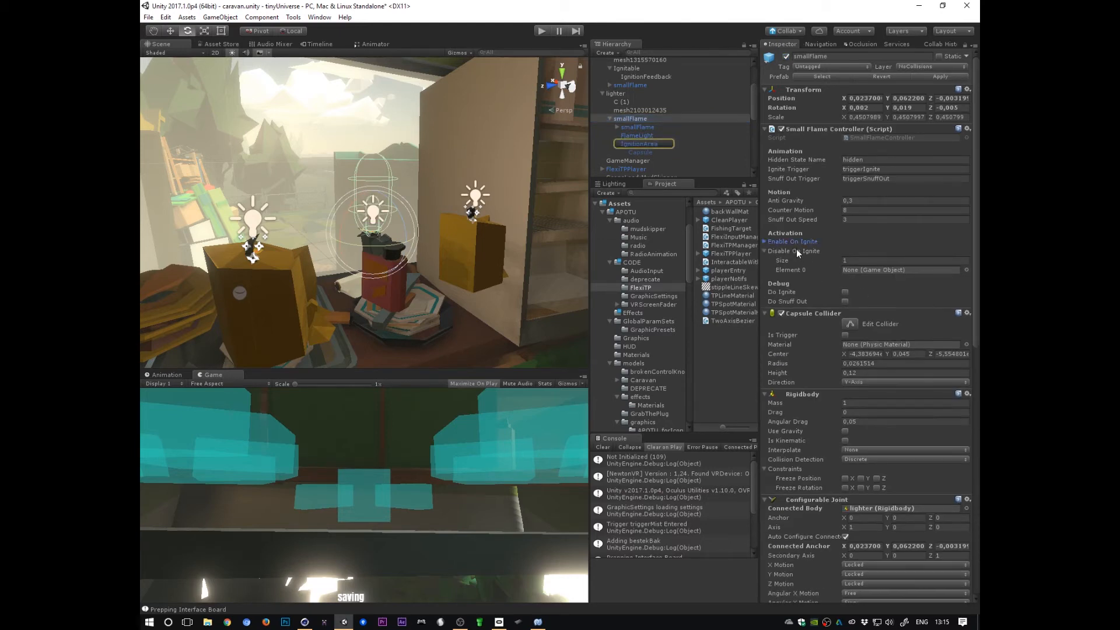
pyautogui.click(795, 242)
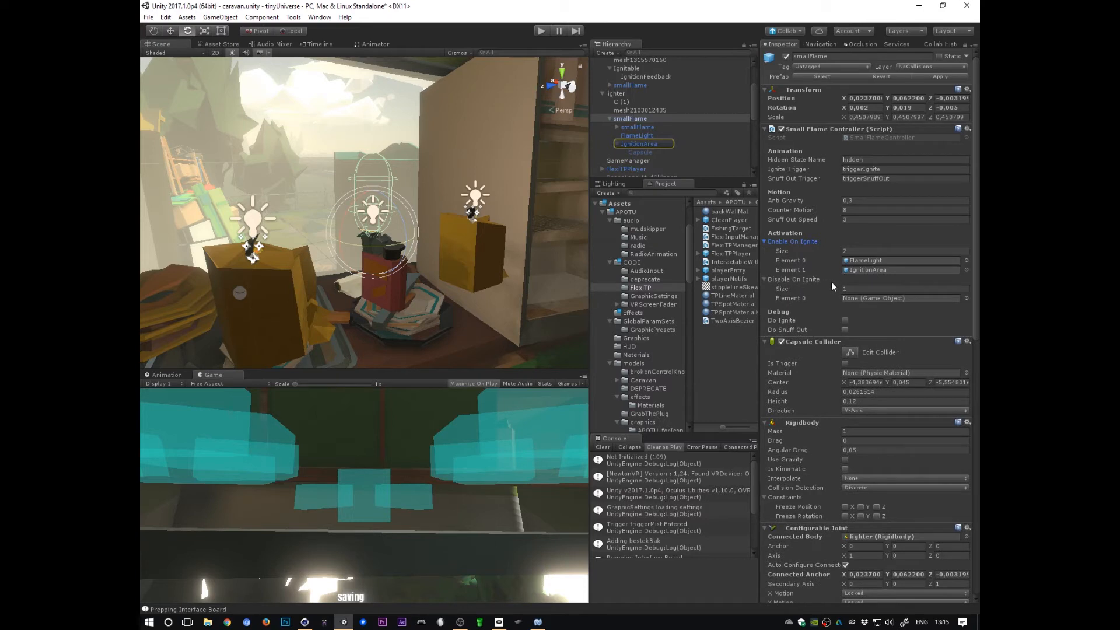
pyautogui.click(878, 270)
pyautogui.click(642, 144)
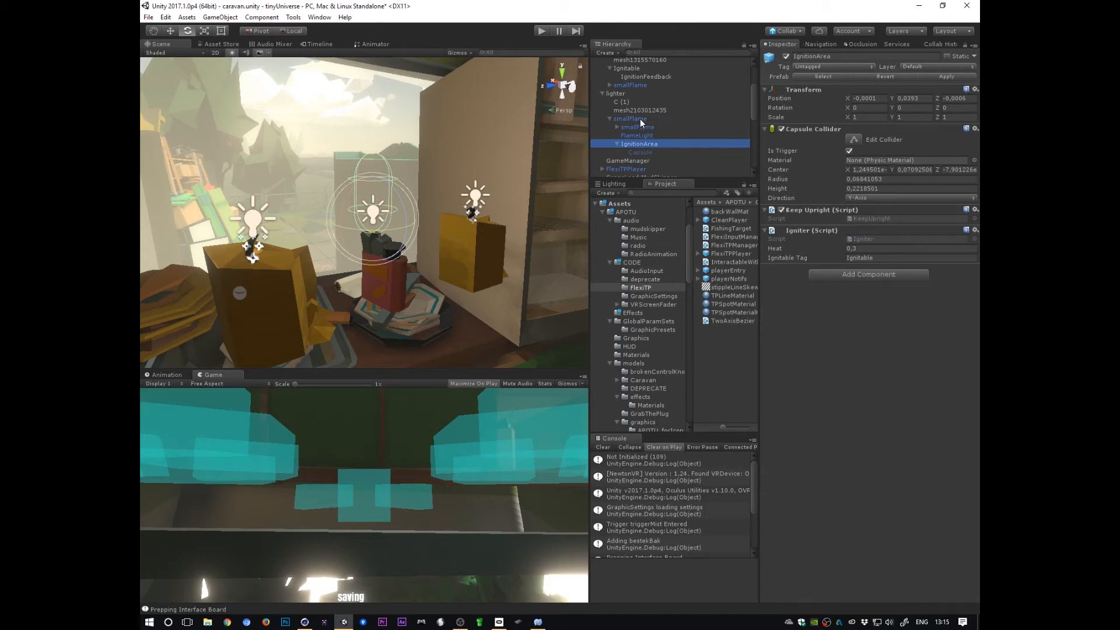
# Step: Examine the IgnitionArea's Capsule Collider, Keep Upright and Igniter components around the lighter
pyautogui.keyDown('alt'); pyautogui.moveTo(518, 304); pyautogui.dragTo(513, 277); pyautogui.keyUp('alt')
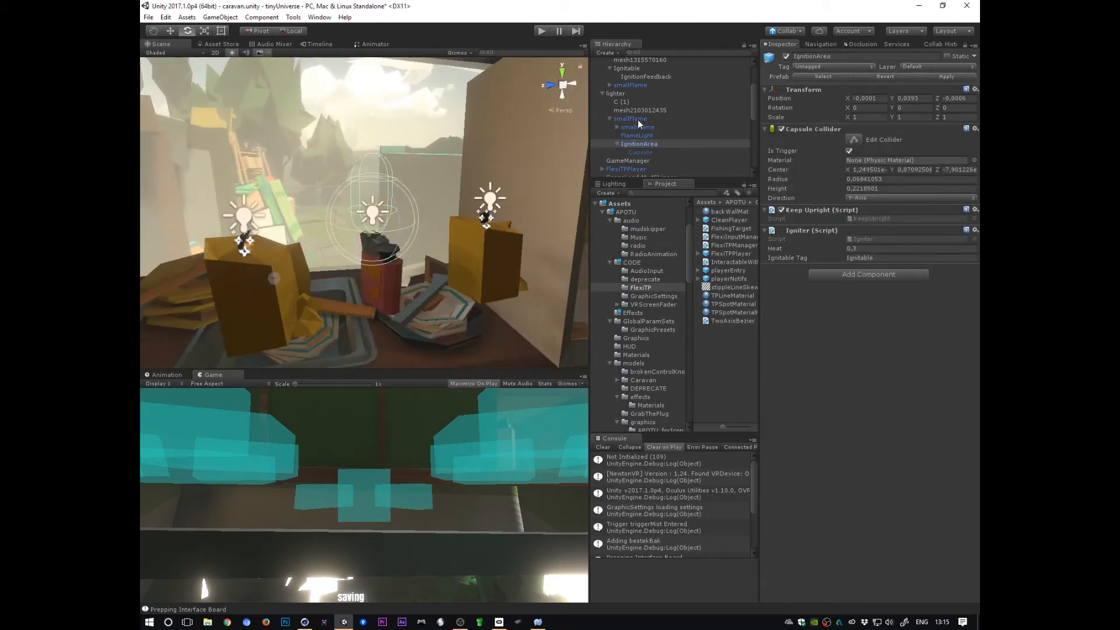
pyautogui.click(644, 145)
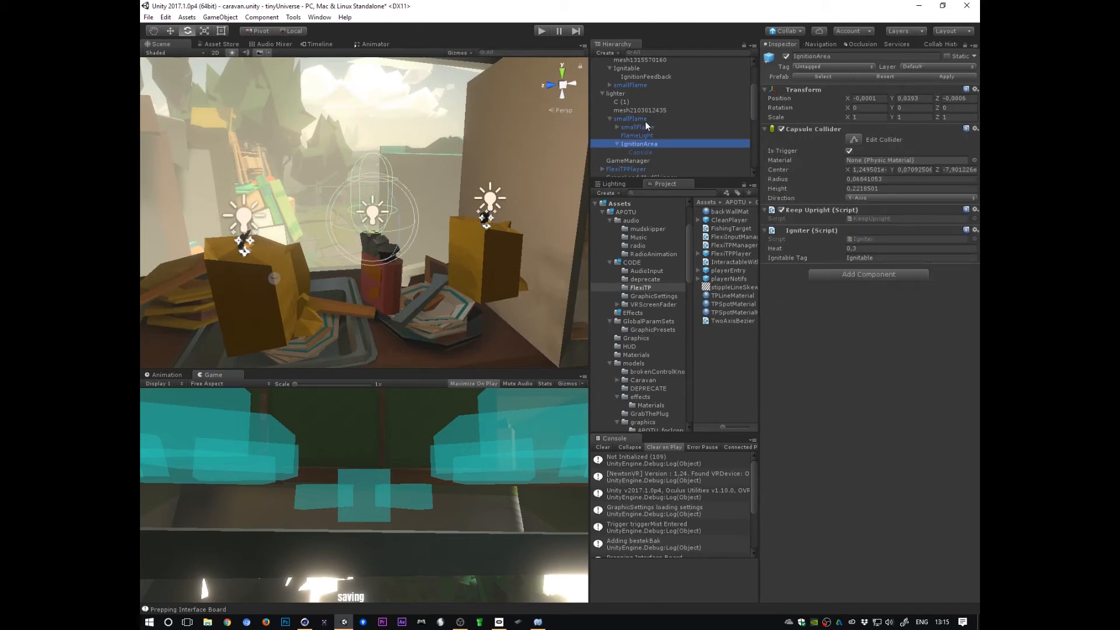
pyautogui.keyDown('alt'); pyautogui.moveTo(516, 294); pyautogui.dragTo(627, 160); pyautogui.keyUp('alt')
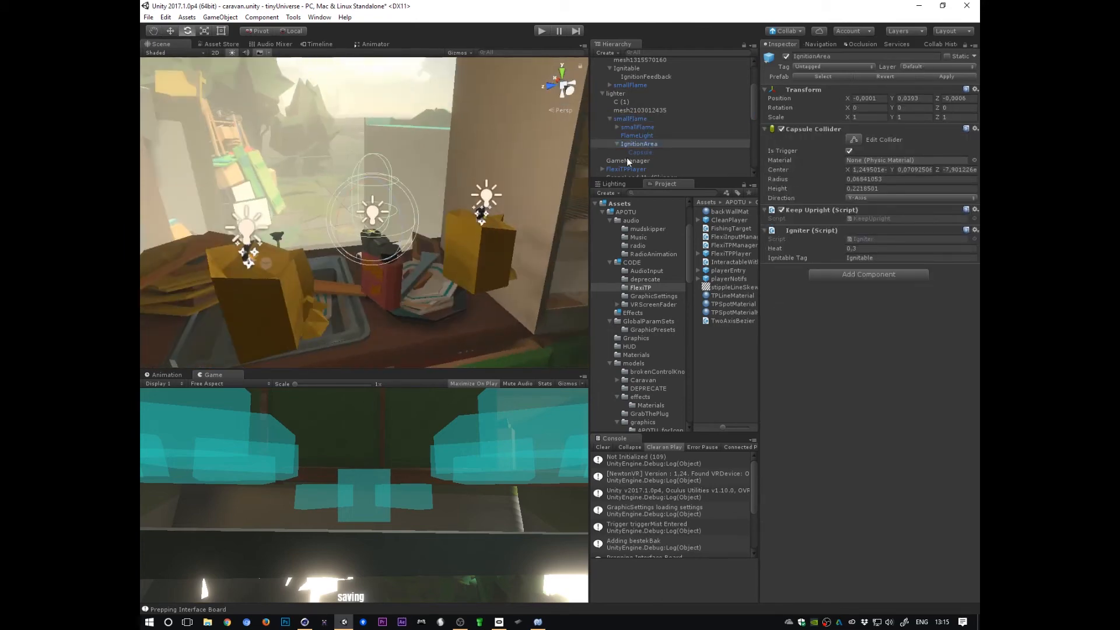
pyautogui.click(647, 144)
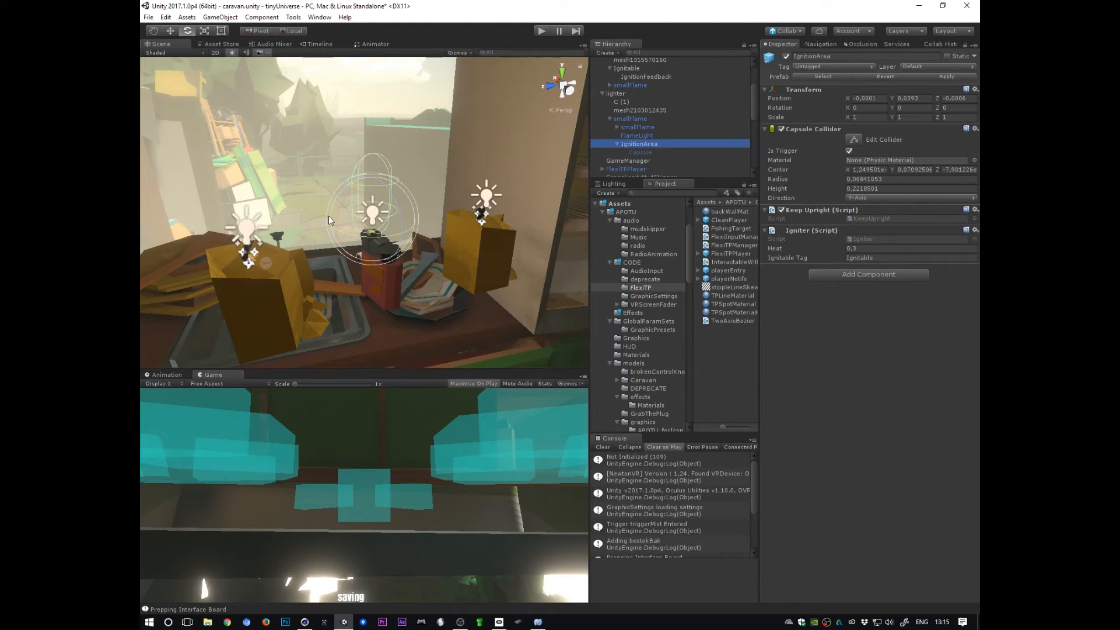
pyautogui.keyDown('alt'); pyautogui.moveTo(390, 242); pyautogui.dragTo(575, 262); pyautogui.keyUp('alt')
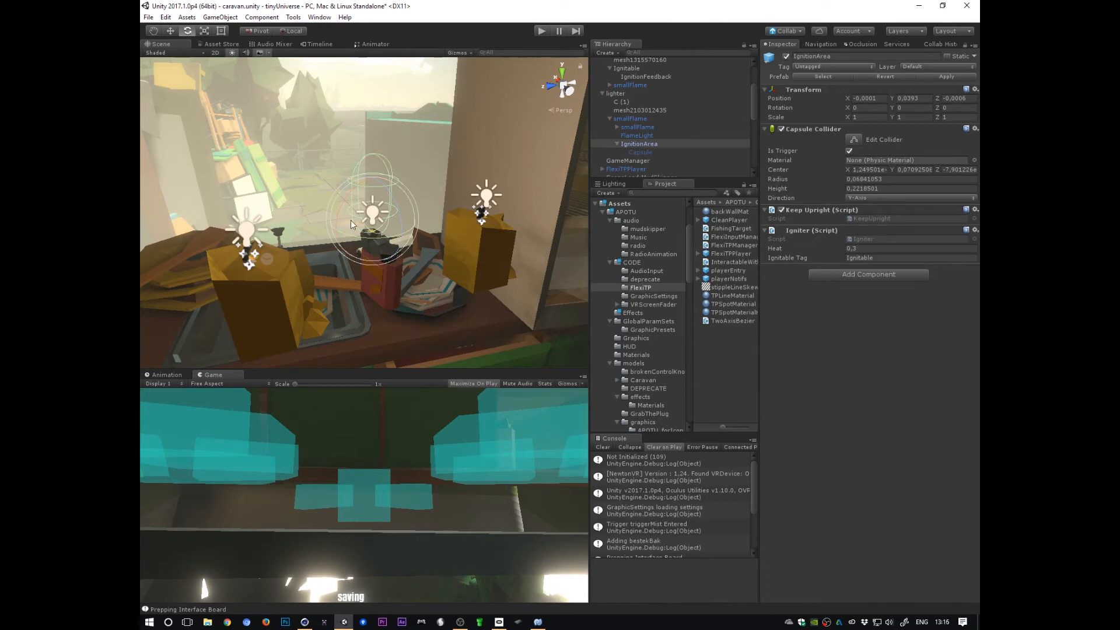
pyautogui.click(874, 219)
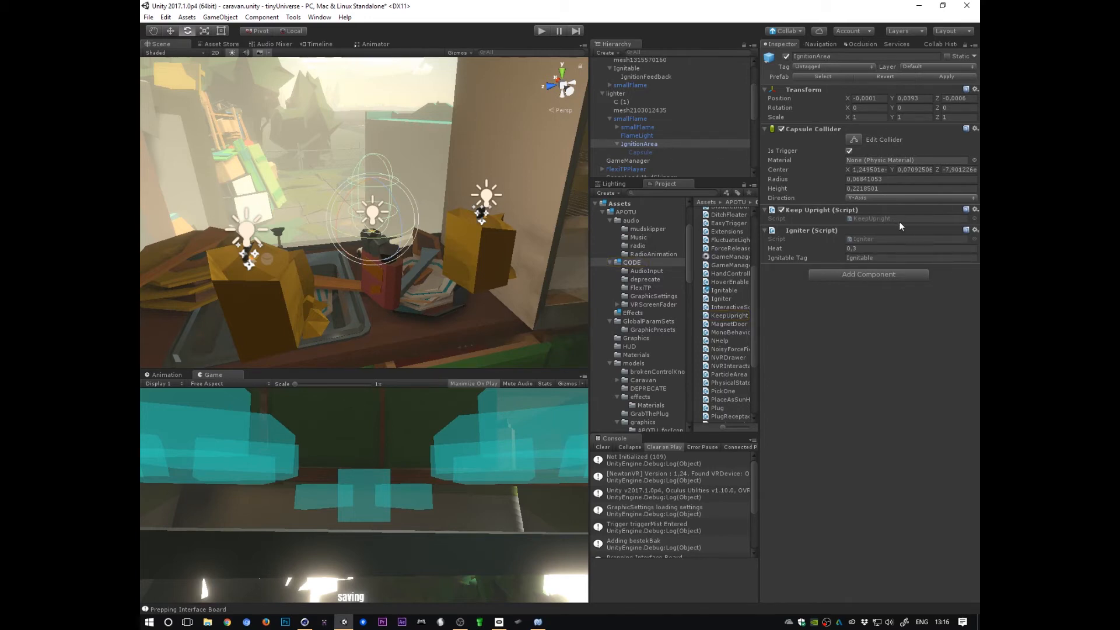
# Step: Enable the IgnitionArea's Capsule child mesh to visualize the ignition area, then reselect IgnitionArea
pyautogui.click(664, 152)
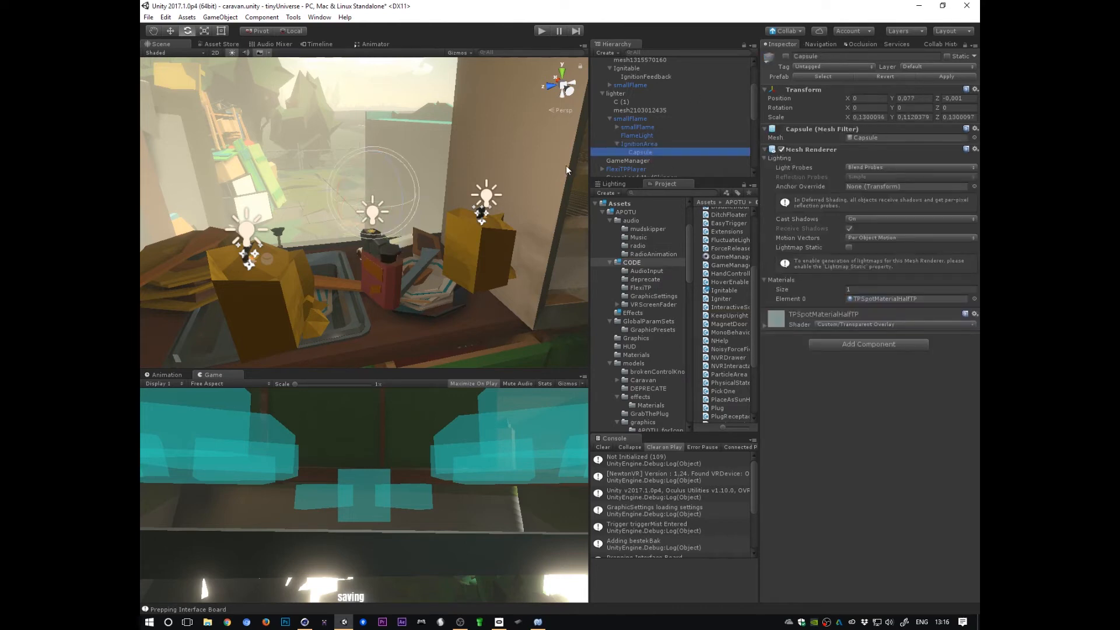
pyautogui.click(787, 56)
pyautogui.keyDown('alt'); pyautogui.moveTo(377, 293); pyautogui.dragTo(369, 317); pyautogui.keyUp('alt')
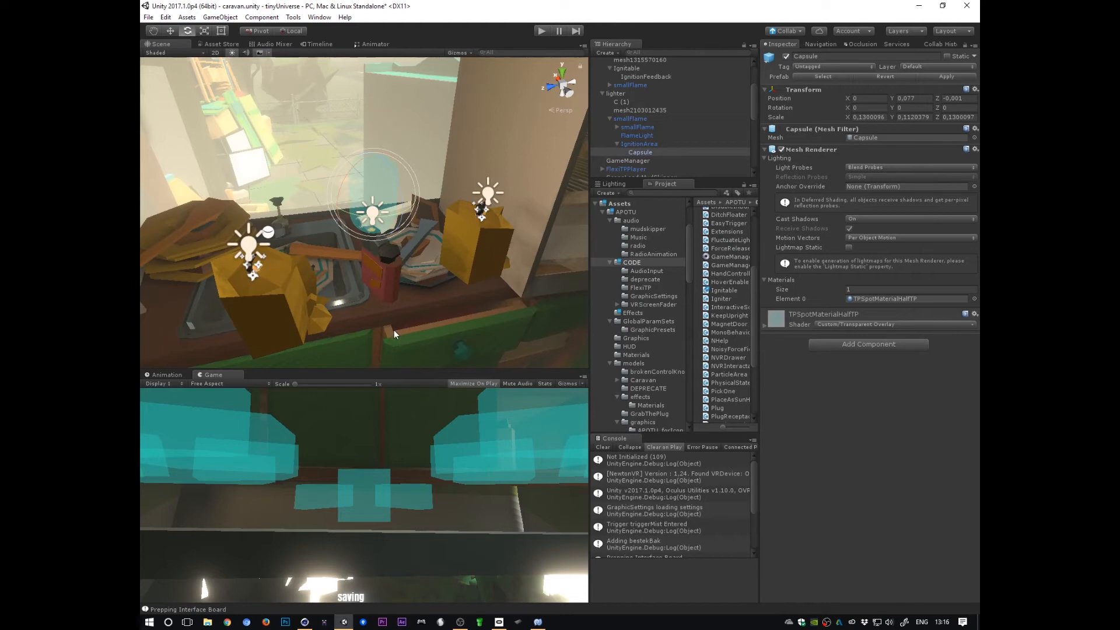
pyautogui.click(653, 146)
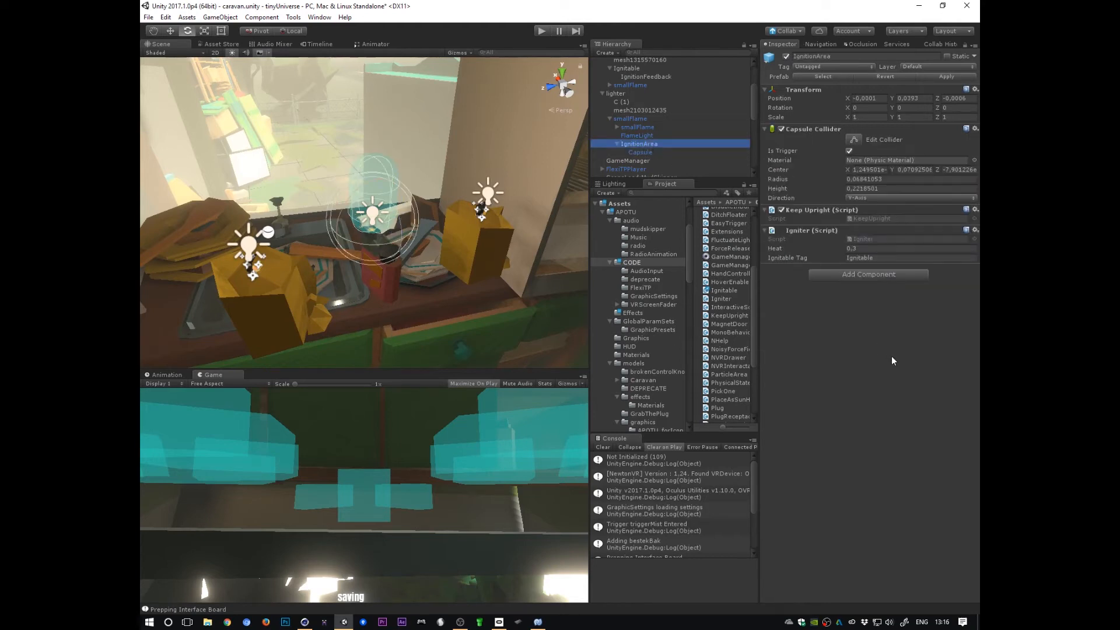
# Step: Start Play mode and stop it again
pyautogui.click(544, 33)
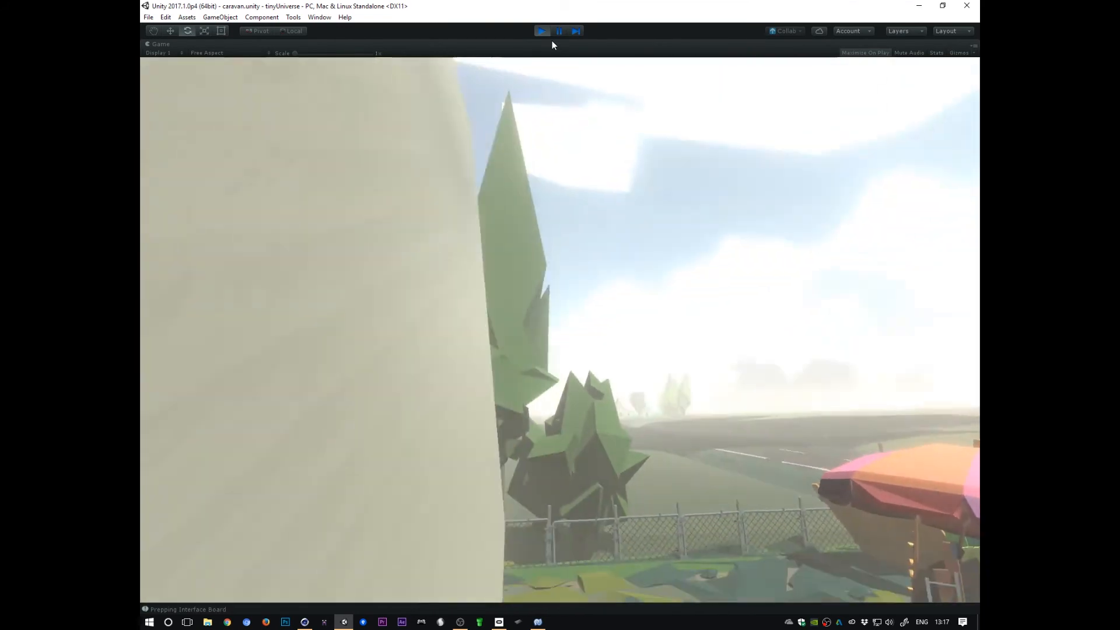
pyautogui.hotkey('ctrl', 'p')
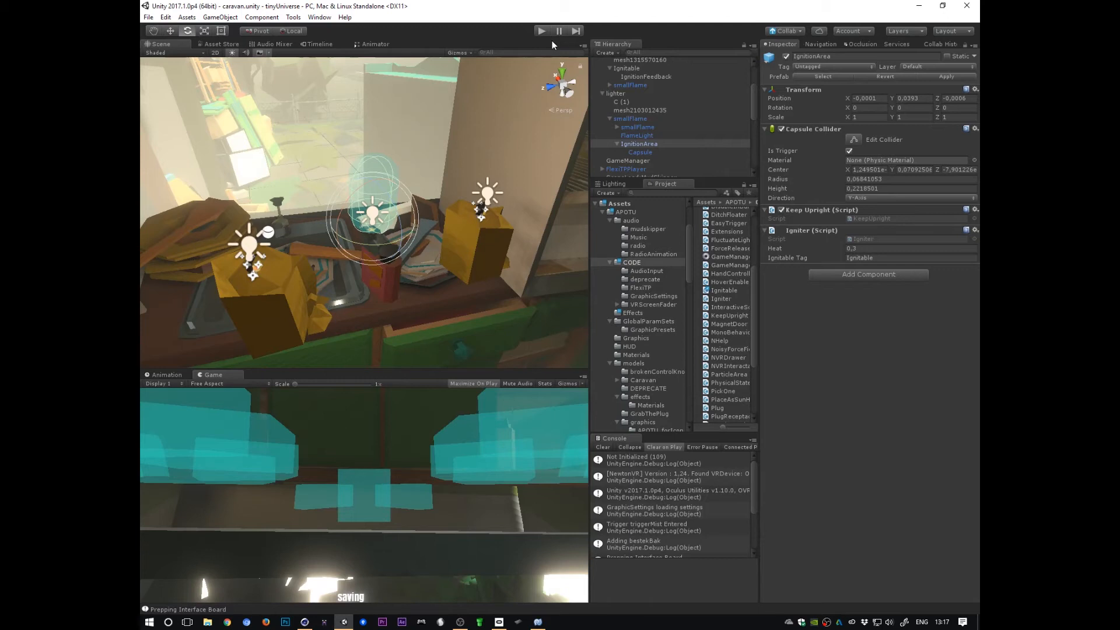
# Step: Disable the Capsule mesh again and reselect the IgnitionArea object
pyautogui.click(641, 152)
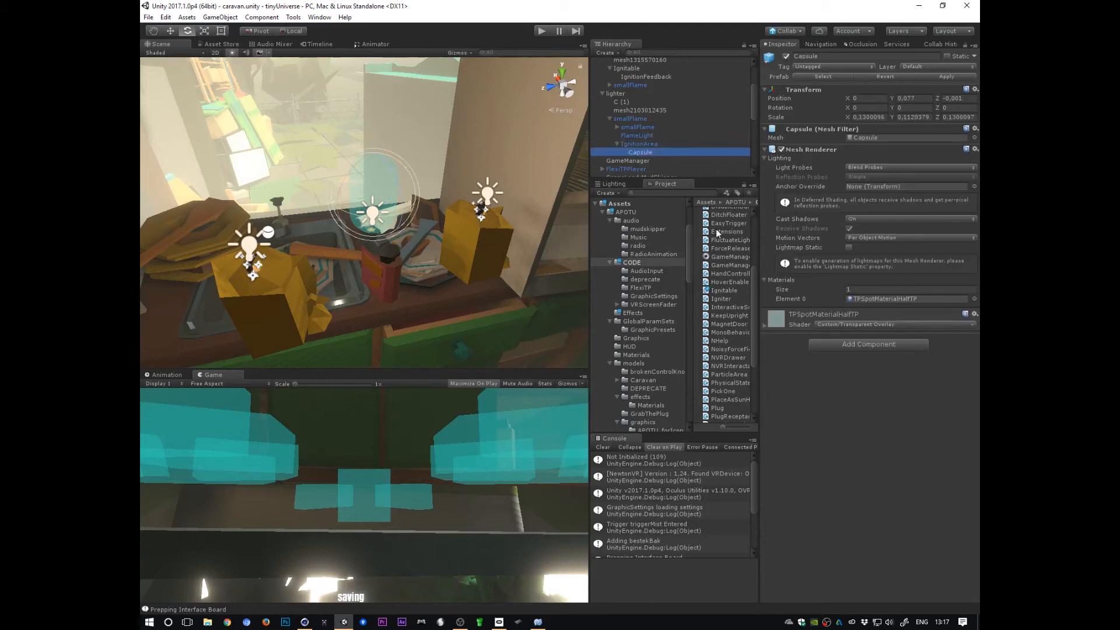
pyautogui.click(785, 56)
pyautogui.click(641, 144)
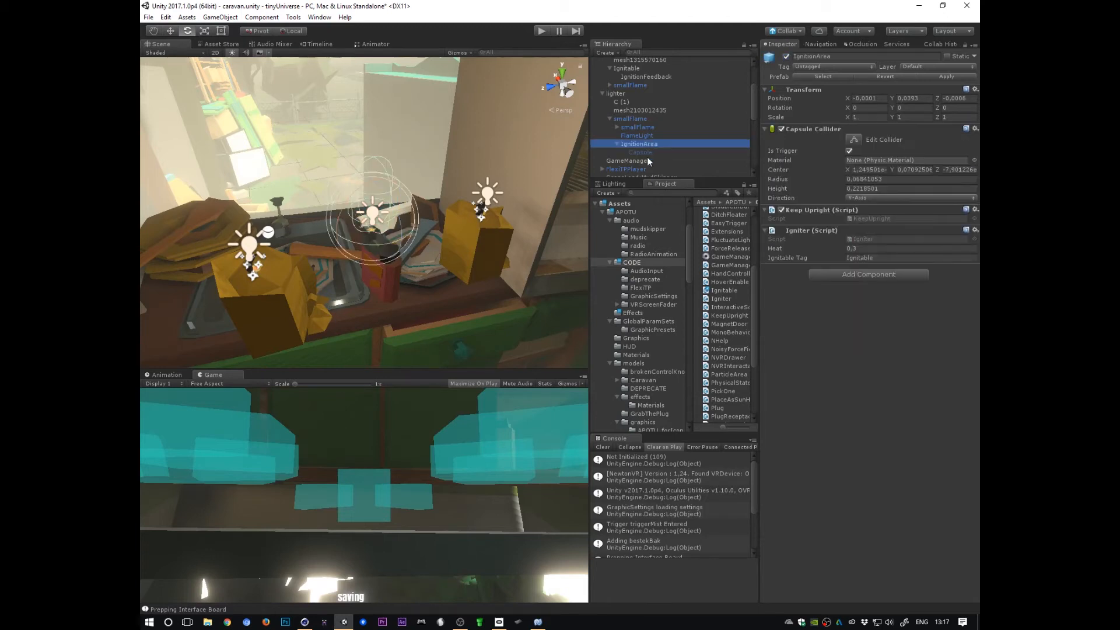
pyautogui.click(648, 136)
pyautogui.click(649, 145)
# Step: Open the Igniter script and examine its OnTriggerEnter and OnTriggerExit methods
pyautogui.doubleClick(869, 239)
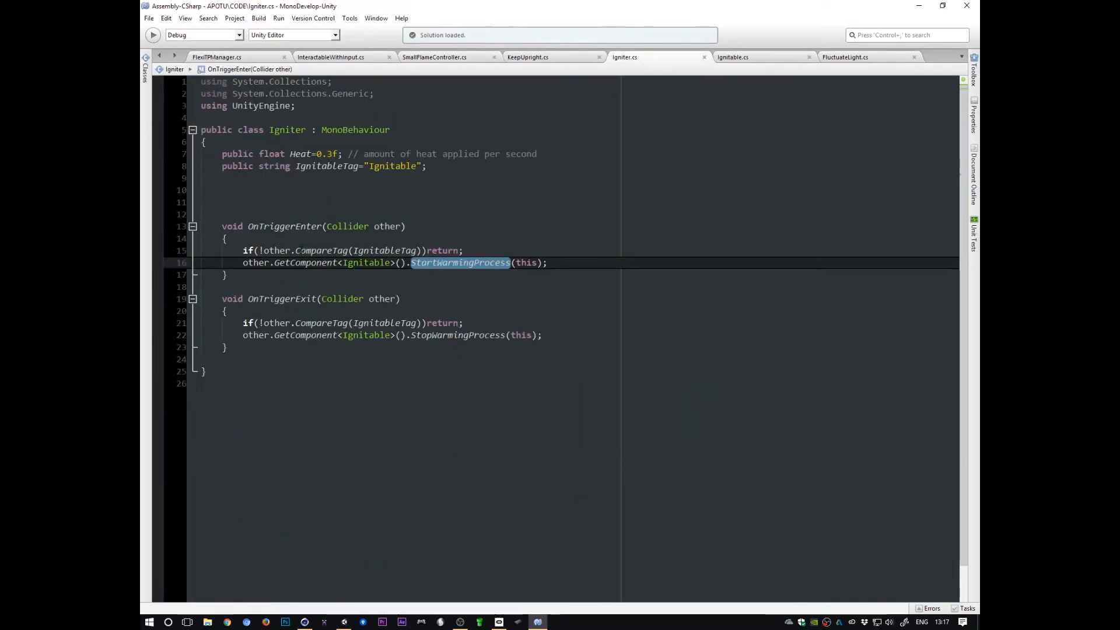
pyautogui.doubleClick(300, 226)
pyautogui.doubleClick(300, 298)
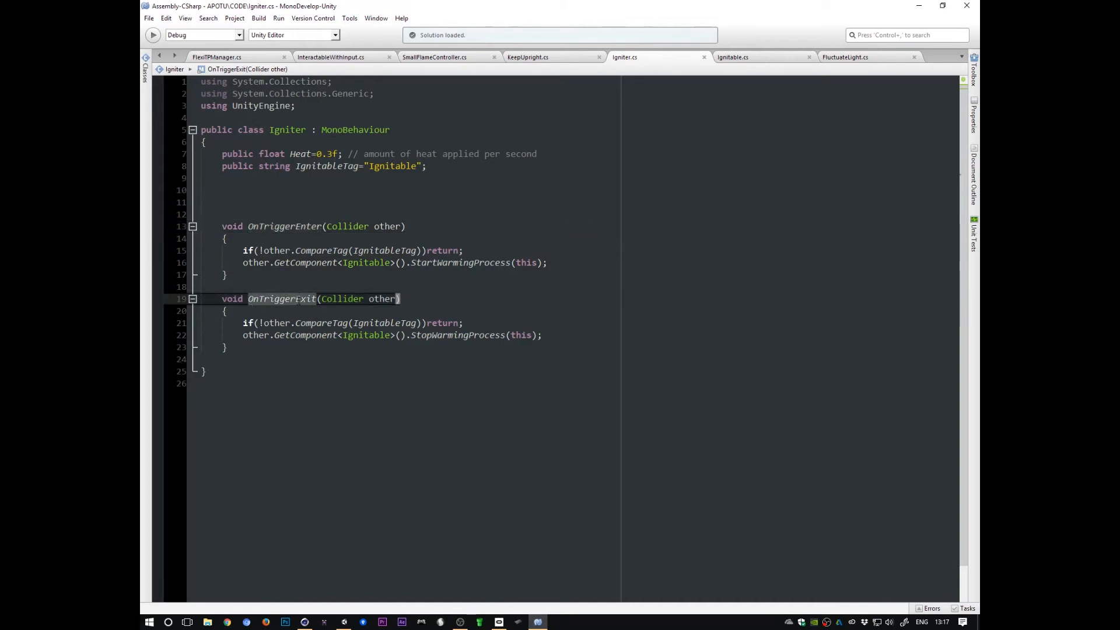
# Step: Examine the Igniter script's OnTriggerEnter method, including its IgnitableTag check and StartWarmingProcess call
pyautogui.doubleClick(284, 227)
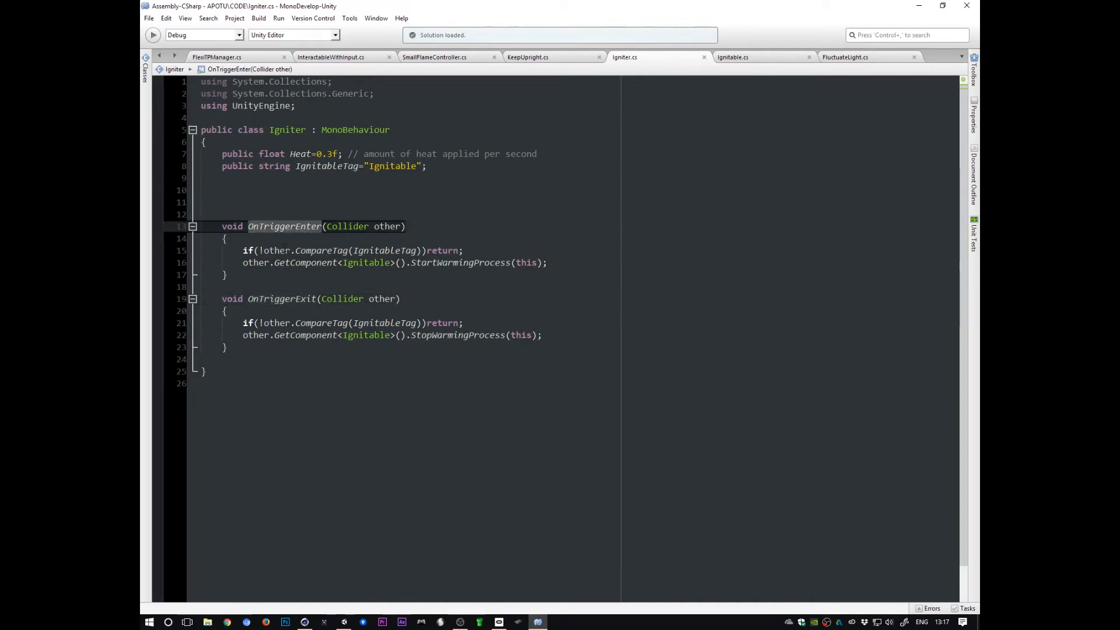
pyautogui.moveTo(284, 248)
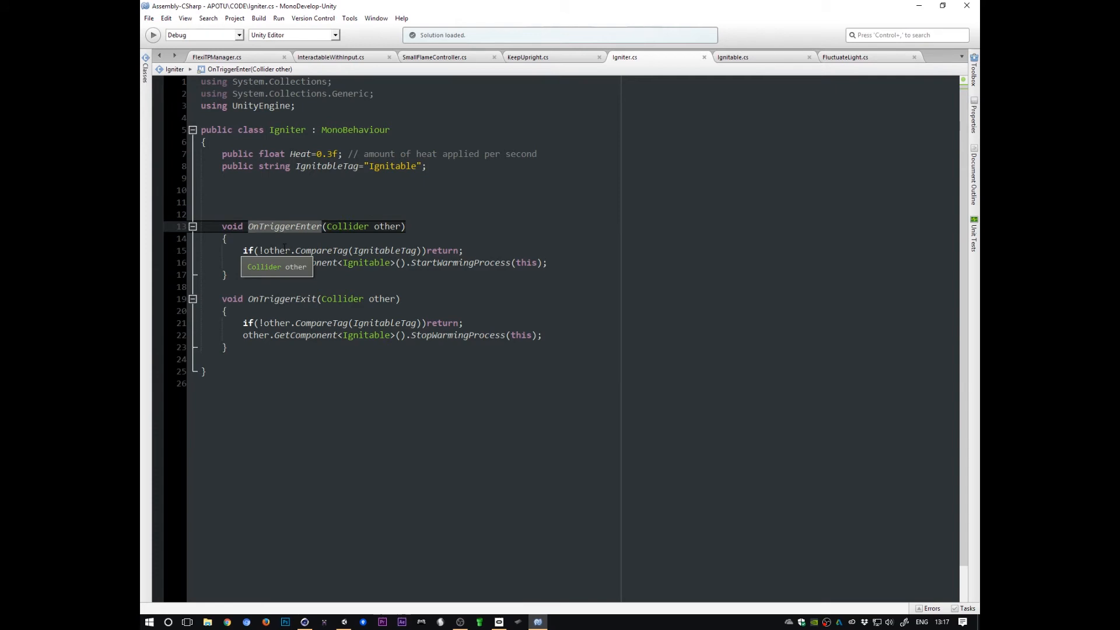
pyautogui.click(290, 226)
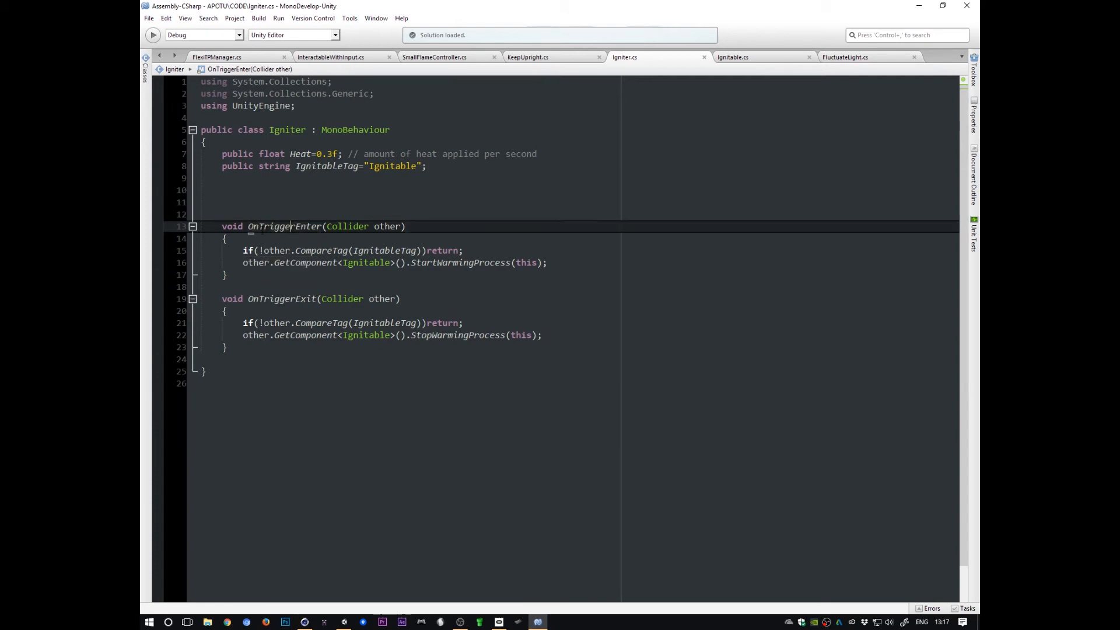
pyautogui.click(288, 215)
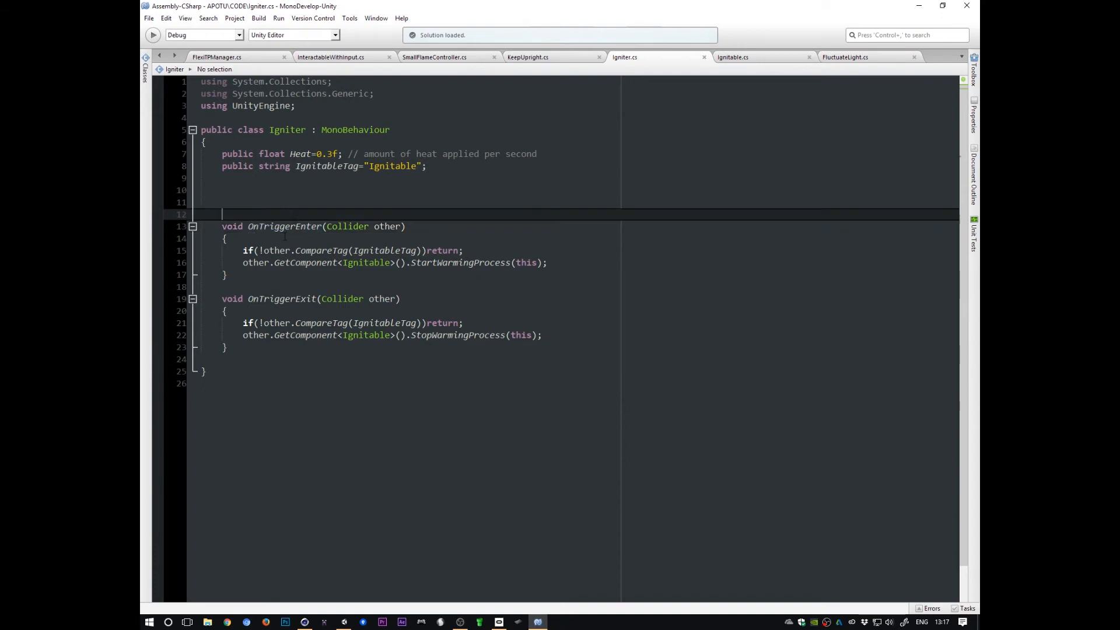
pyautogui.click(283, 238)
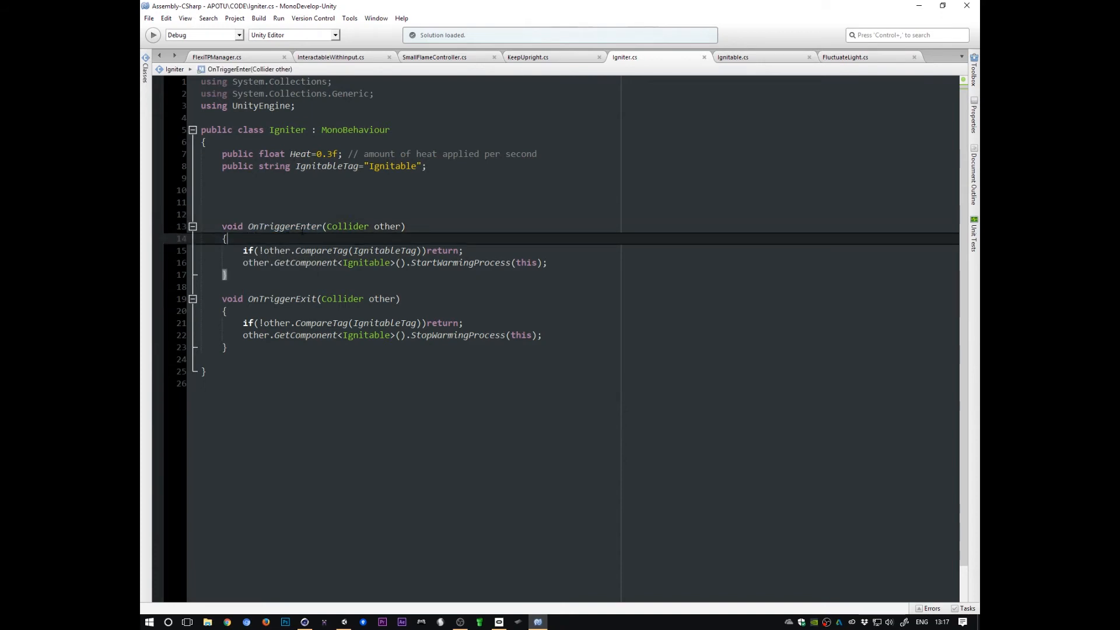
pyautogui.click(301, 227)
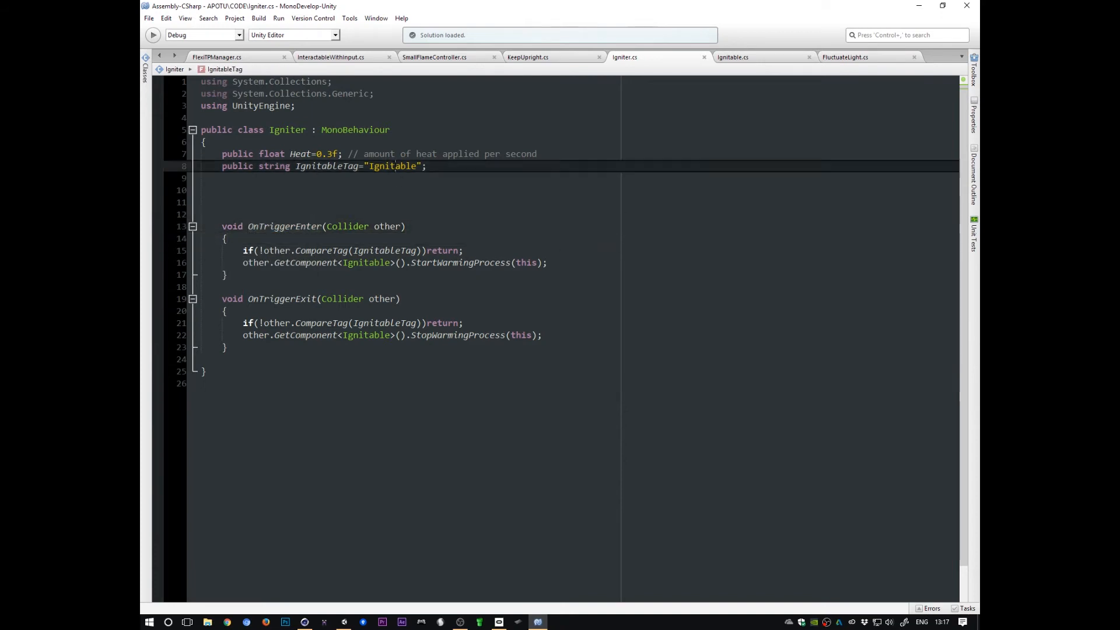
pyautogui.doubleClick(402, 165)
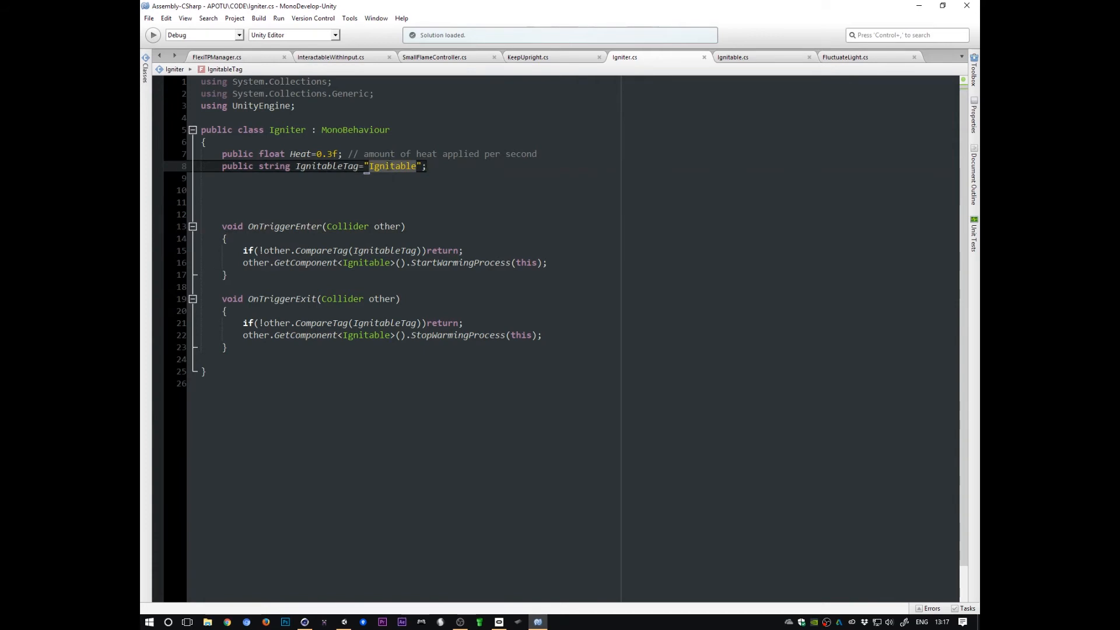
pyautogui.click(280, 250)
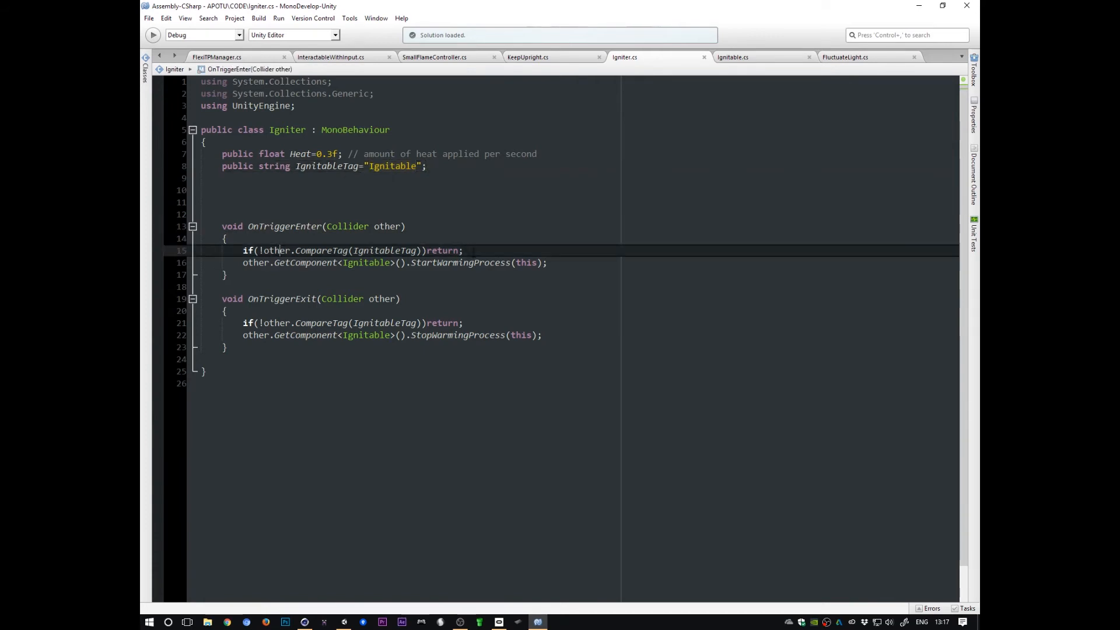
pyautogui.moveTo(472, 252); pyautogui.dragTo(245, 251)
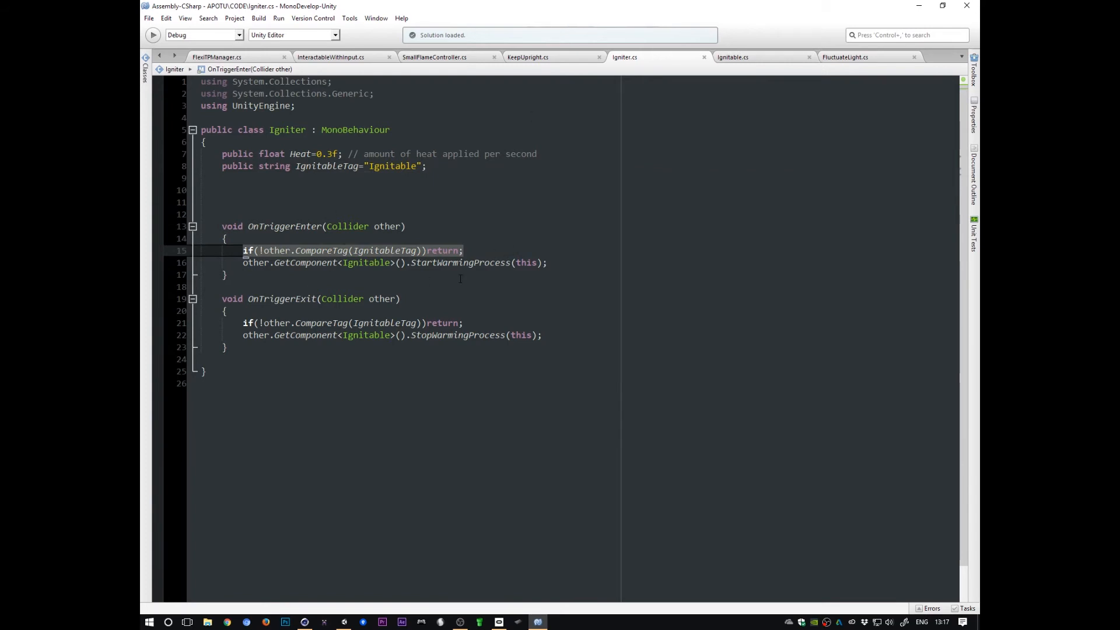
pyautogui.doubleClick(387, 251)
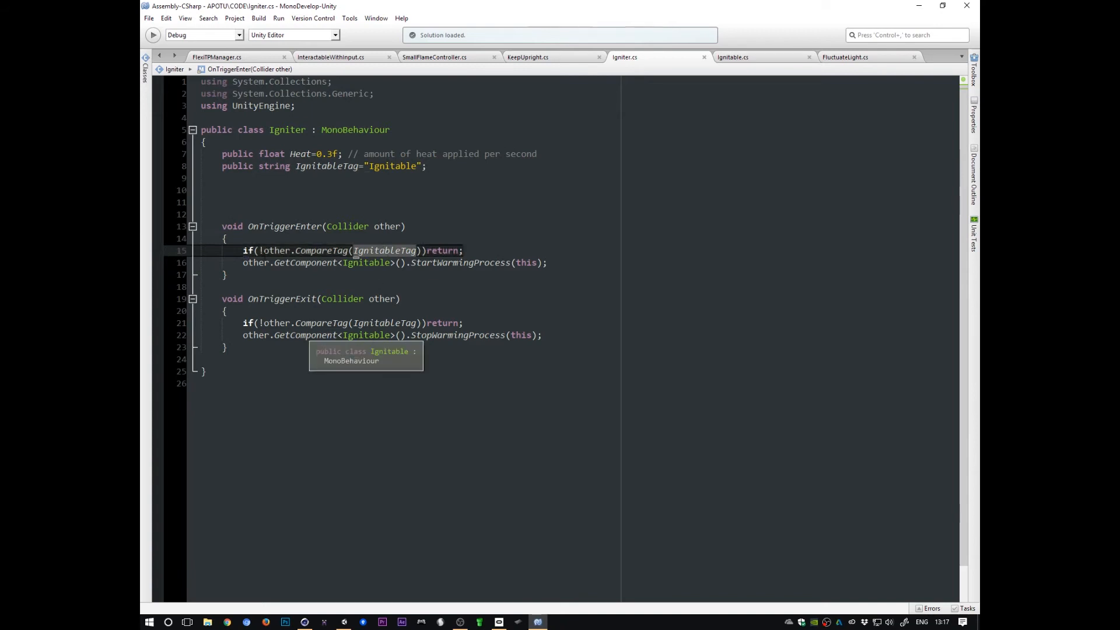
pyautogui.doubleClick(366, 263)
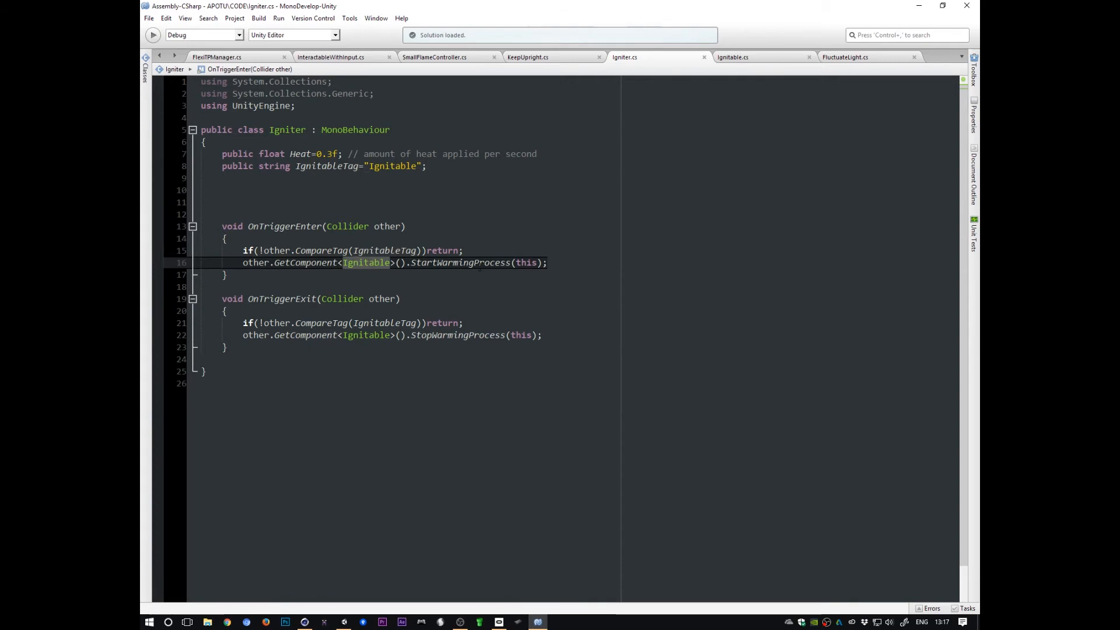
pyautogui.doubleClick(479, 263)
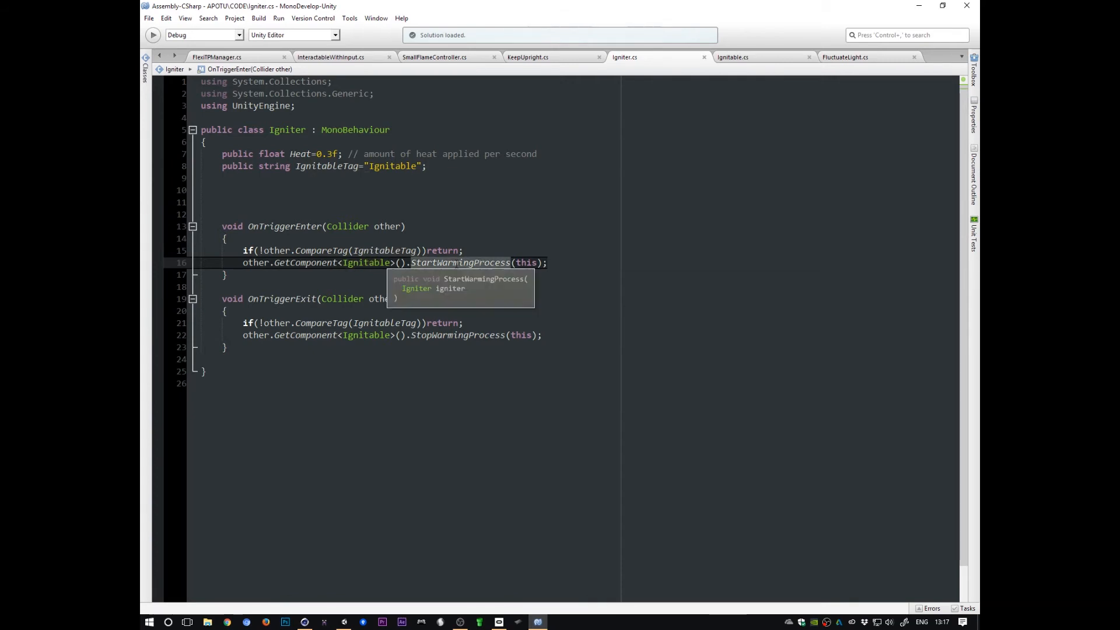
# Step: Switch to Unity and inspect the candle's Ignitable object with its Box Collider and Ignitable script
pyautogui.hotkey('alt', 'Tab')
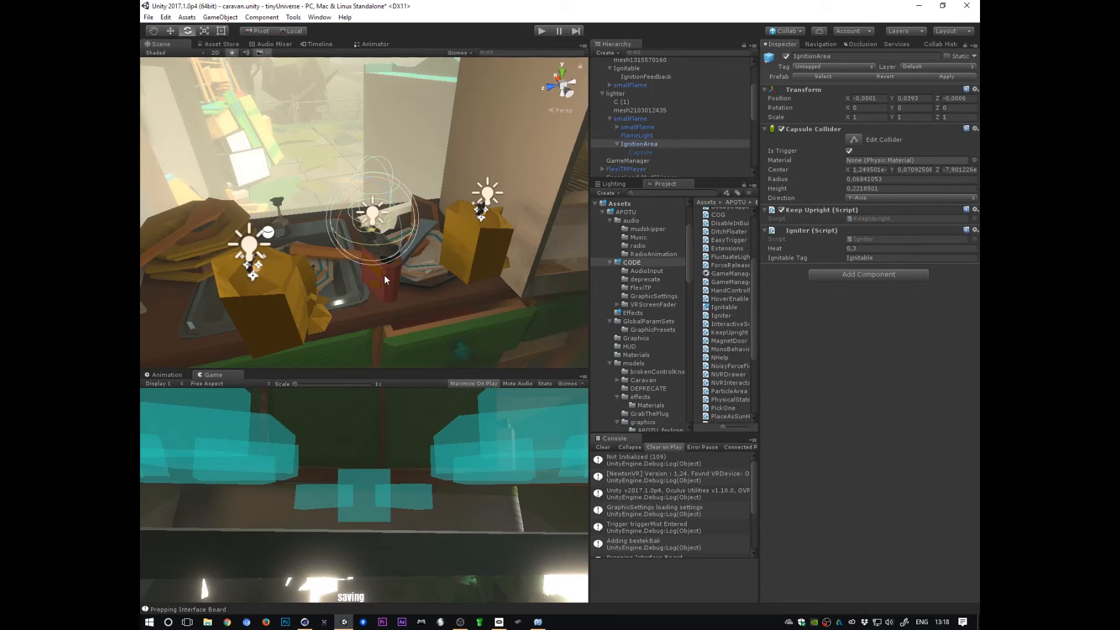
pyautogui.moveTo(751, 117); pyautogui.dragTo(758, 91)
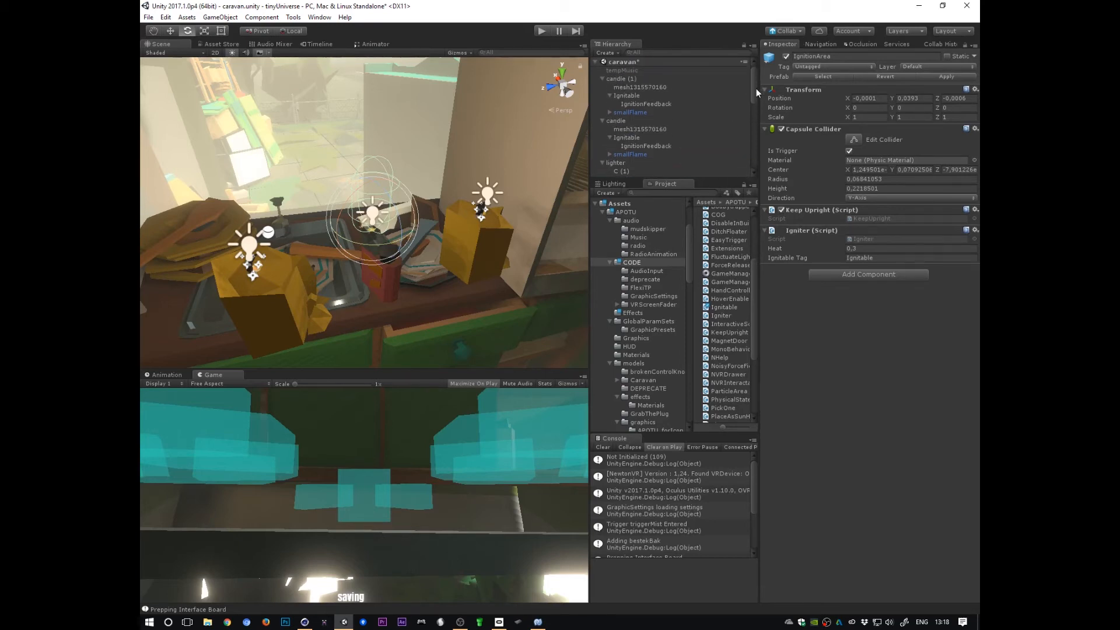
pyautogui.click(629, 139)
pyautogui.doubleClick(630, 138)
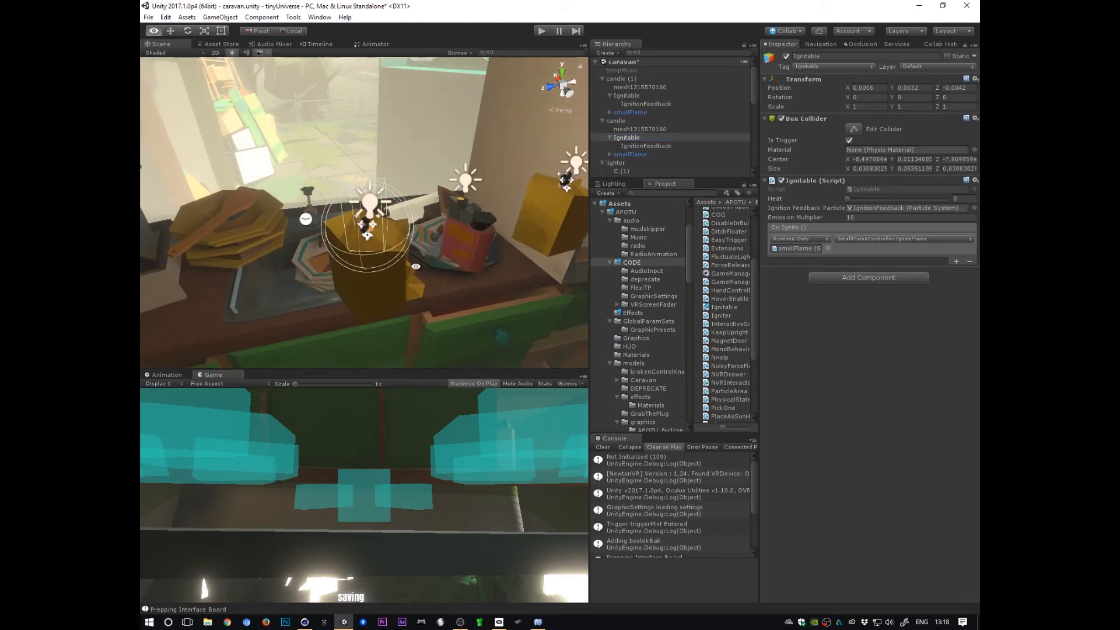
pyautogui.keyDown('alt'); pyautogui.moveTo(362, 314); pyautogui.dragTo(349, 319); pyautogui.keyUp('alt')
pyautogui.keyDown('alt'); pyautogui.moveTo(436, 308); pyautogui.dragTo(452, 273, button='right'); pyautogui.keyUp('alt')
pyautogui.keyDown('alt'); pyautogui.moveTo(453, 272); pyautogui.dragTo(430, 304); pyautogui.keyUp('alt')
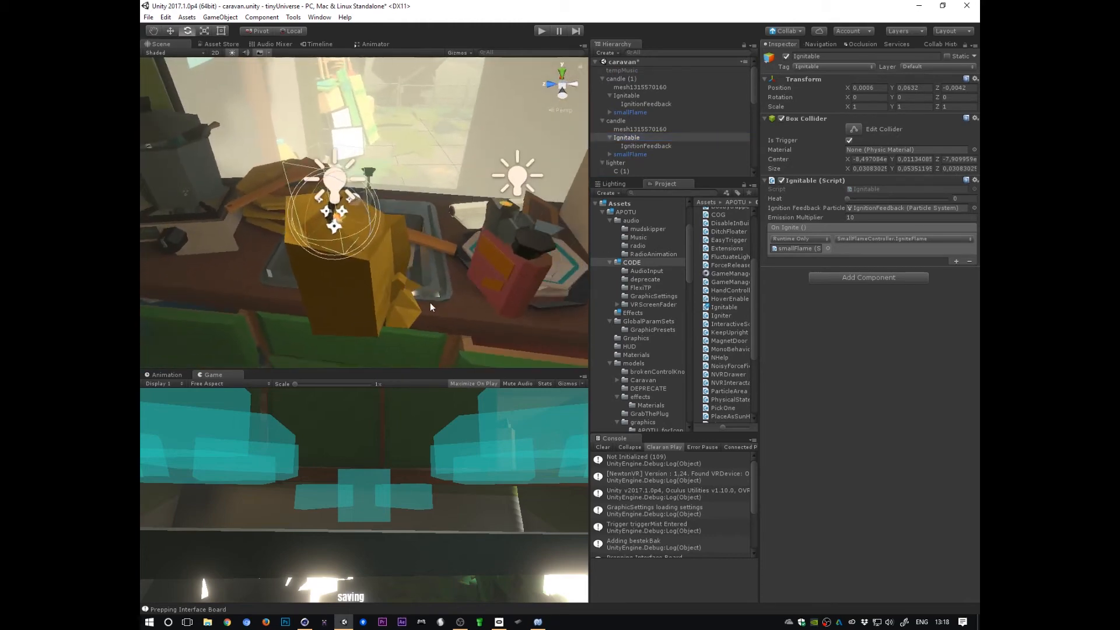
pyautogui.click(805, 118)
pyautogui.click(806, 119)
pyautogui.click(834, 179)
pyautogui.click(834, 180)
# Step: Select the lighter's IgnitionArea object and then the candle's Ignitable object again to compare them
pyautogui.keyDown('alt'); pyautogui.moveTo(545, 262); pyautogui.dragTo(443, 277); pyautogui.keyUp('alt')
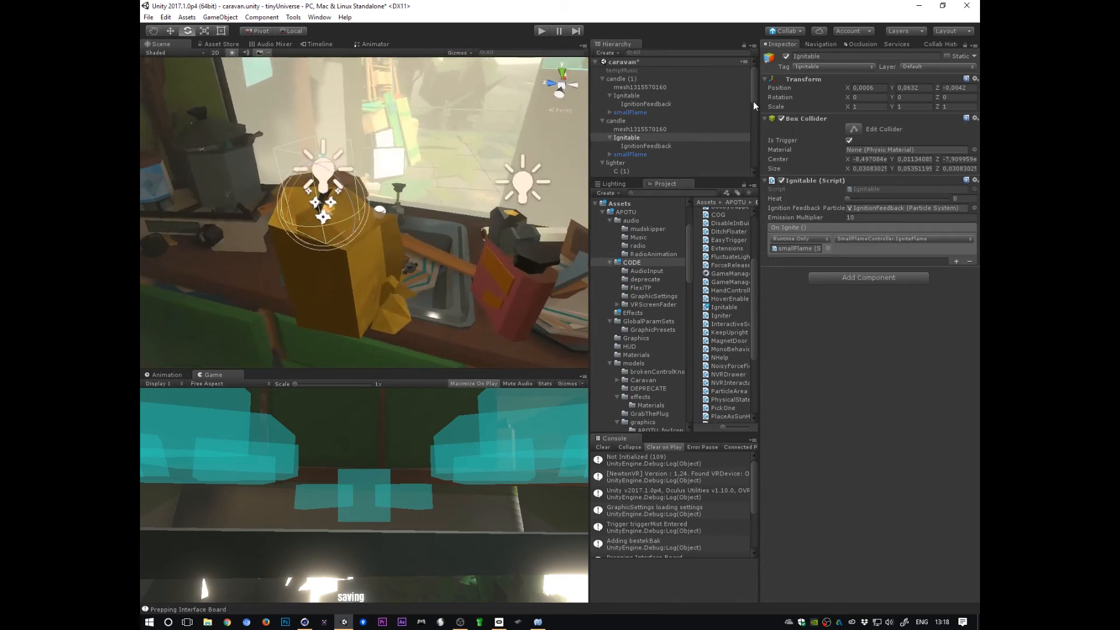
pyautogui.moveTo(752, 94); pyautogui.dragTo(751, 105)
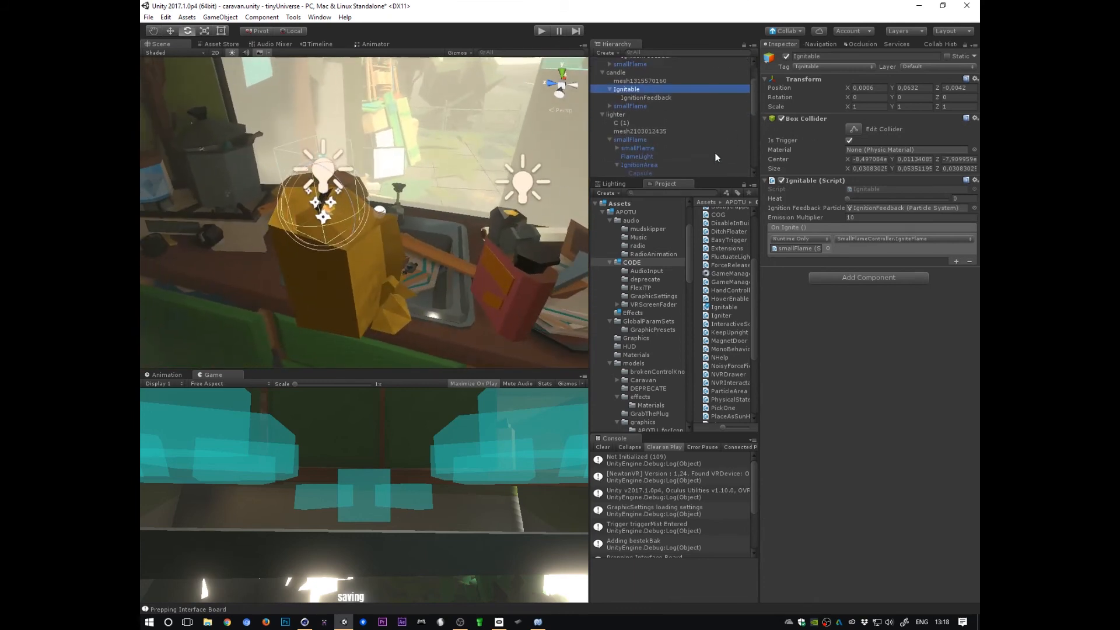
pyautogui.click(645, 165)
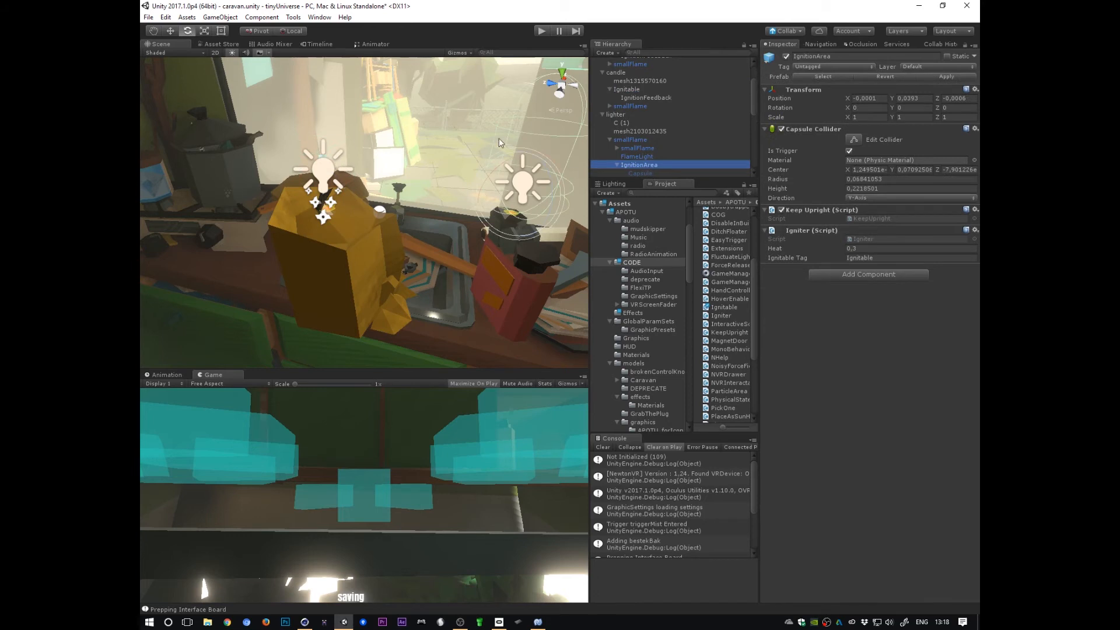
pyautogui.click(637, 91)
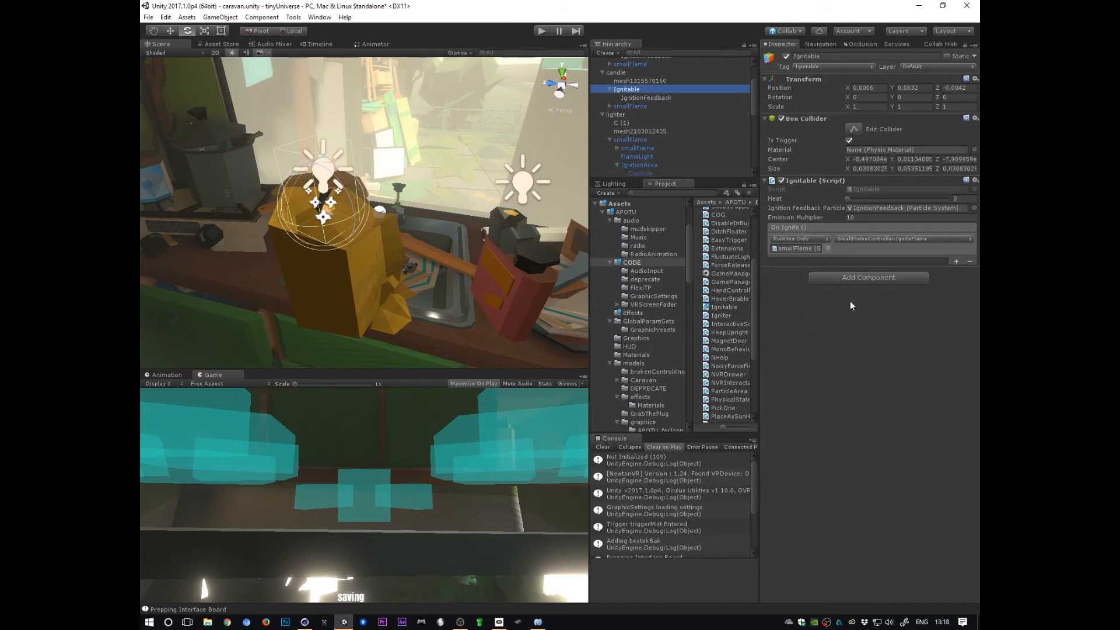
# Step: Open the Ignitable script and examine its StartWarmingProcess method
pyautogui.doubleClick(874, 190)
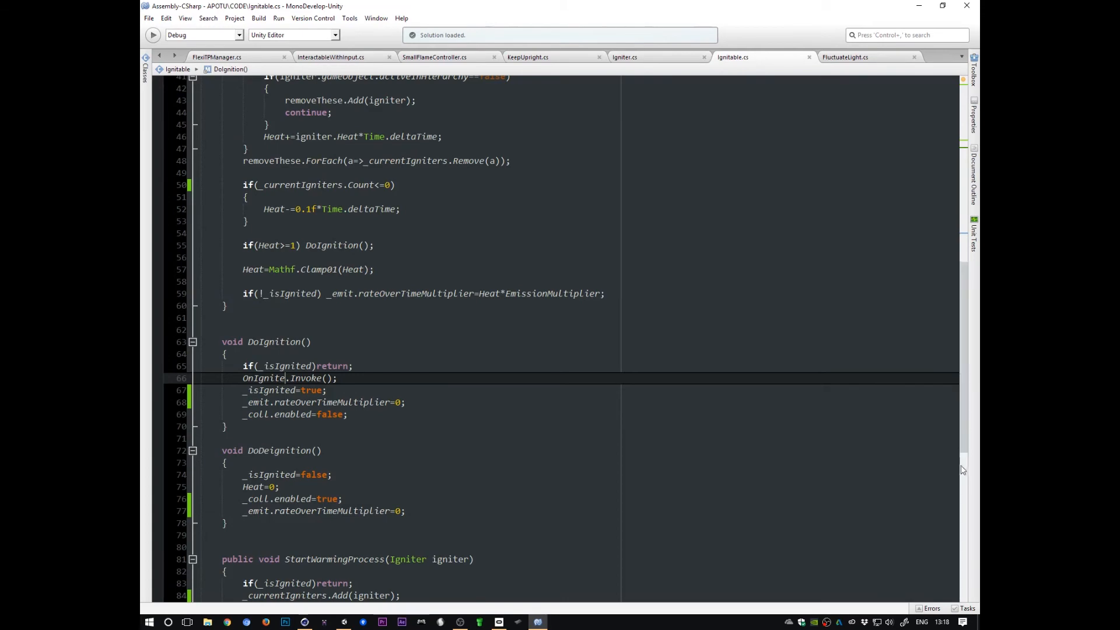
pyautogui.moveTo(962, 446); pyautogui.dragTo(947, 525)
pyautogui.click(329, 311)
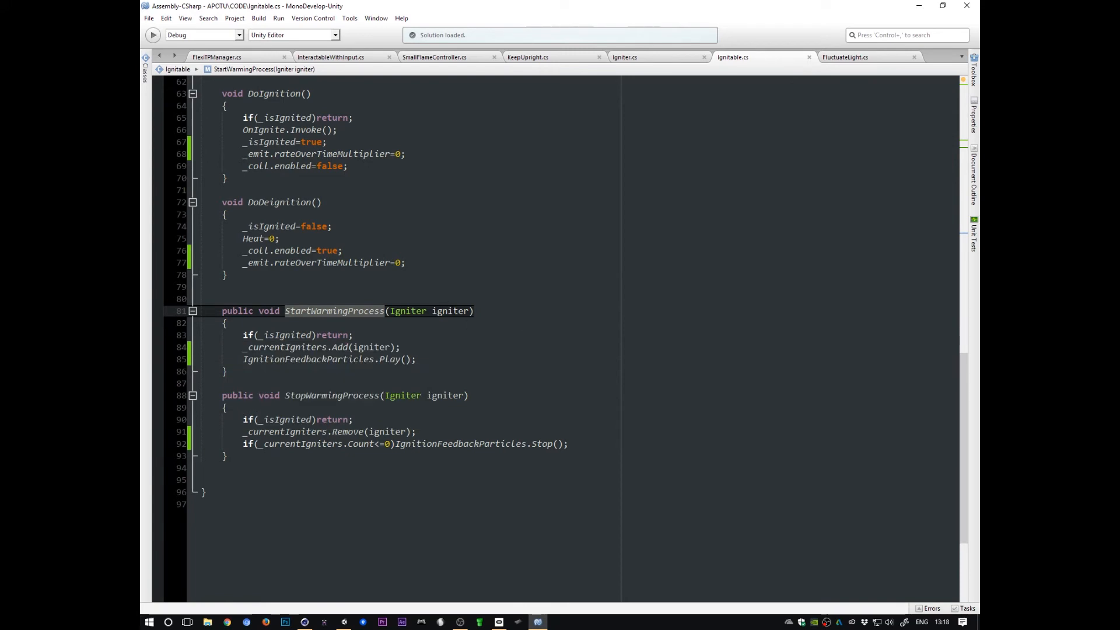
pyautogui.click(453, 311)
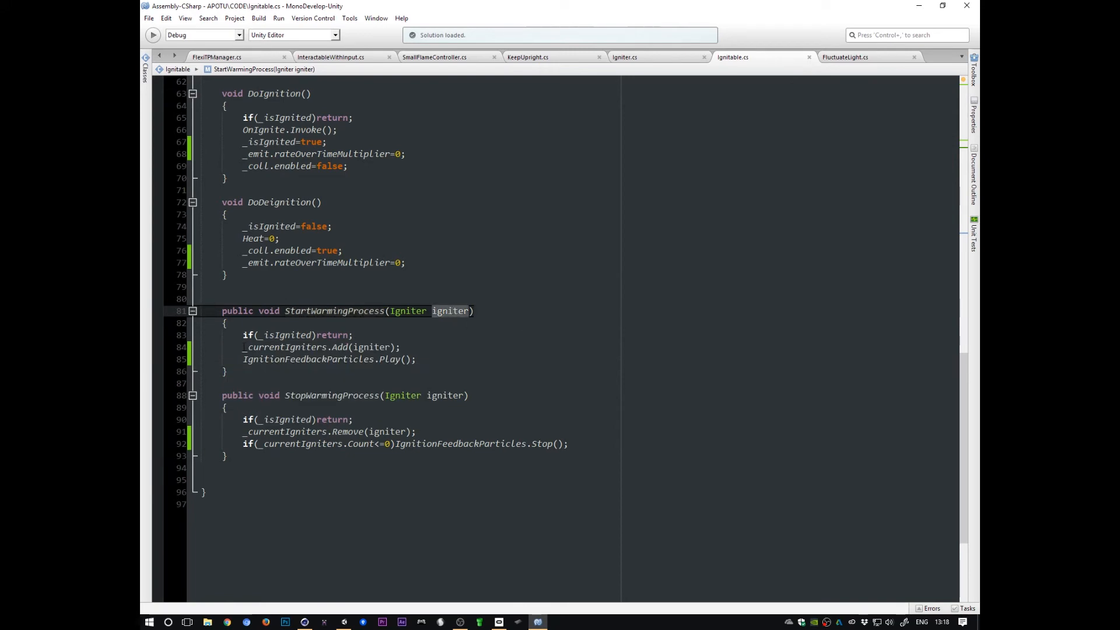
pyautogui.moveTo(244, 347)
pyautogui.mouseDown()
pyautogui.moveTo(406, 349)
pyautogui.moveTo(244, 336)
pyautogui.mouseUp()
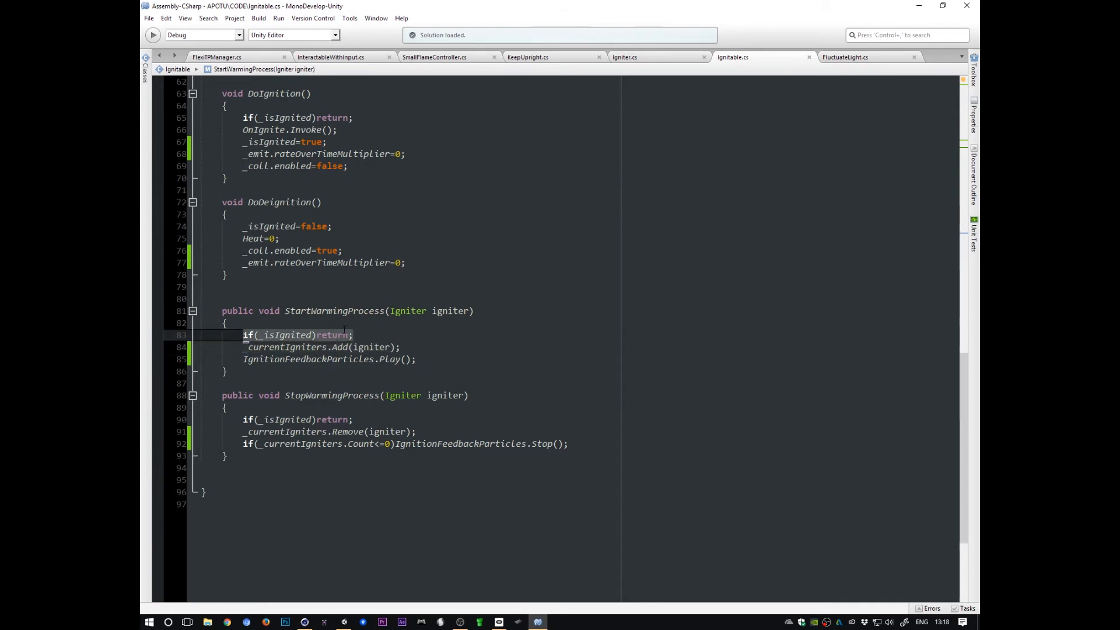
pyautogui.doubleClick(284, 337)
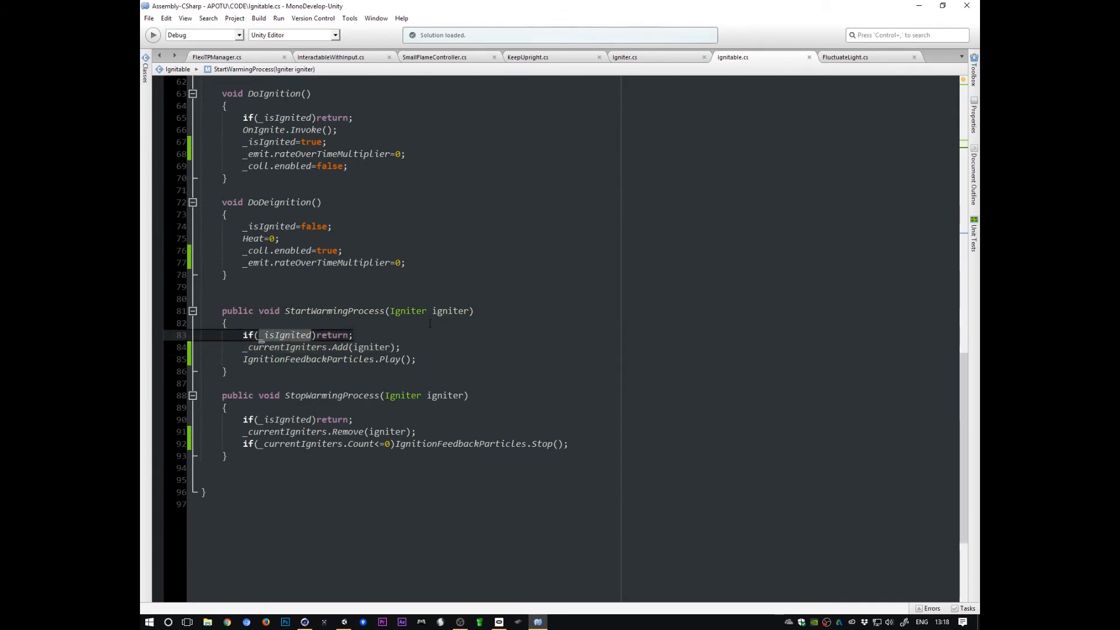
pyautogui.tripleClick(240, 337)
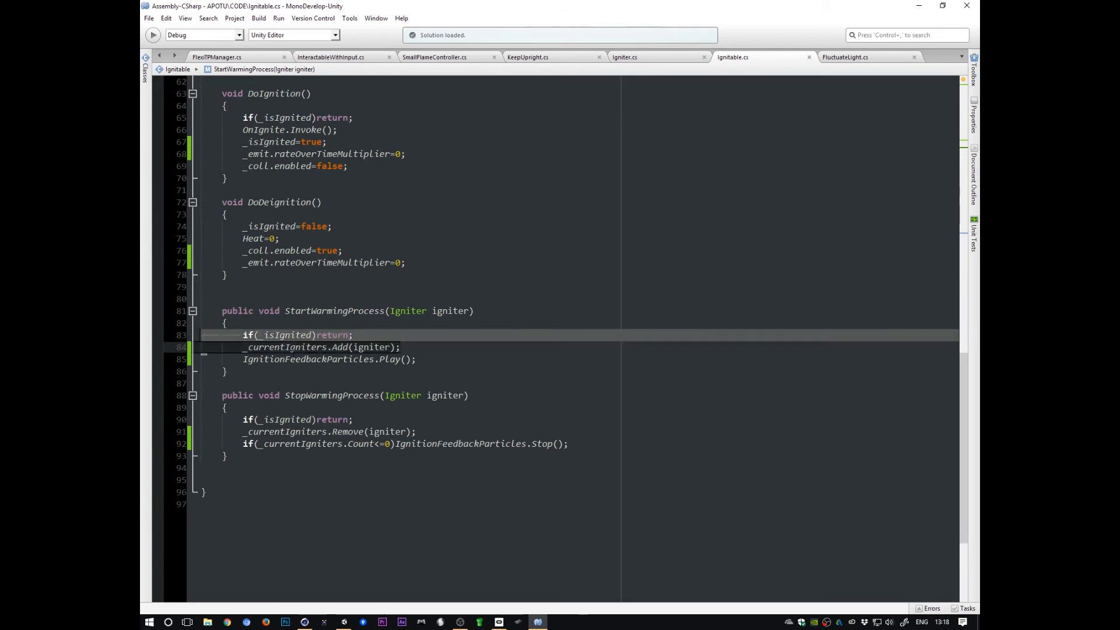
pyautogui.click(301, 346)
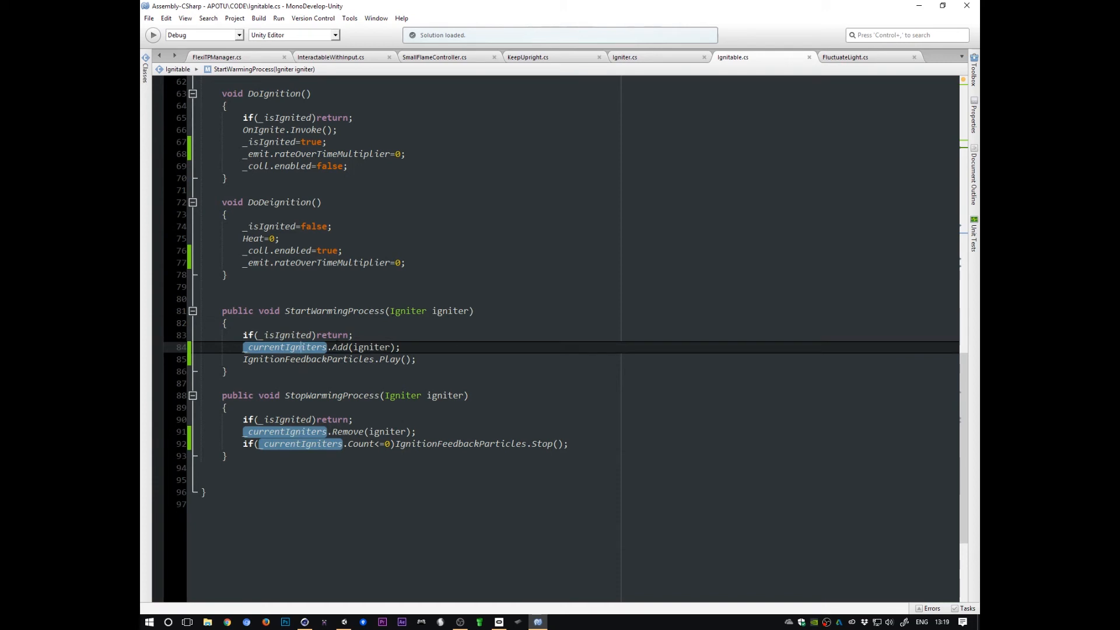
pyautogui.click(356, 348)
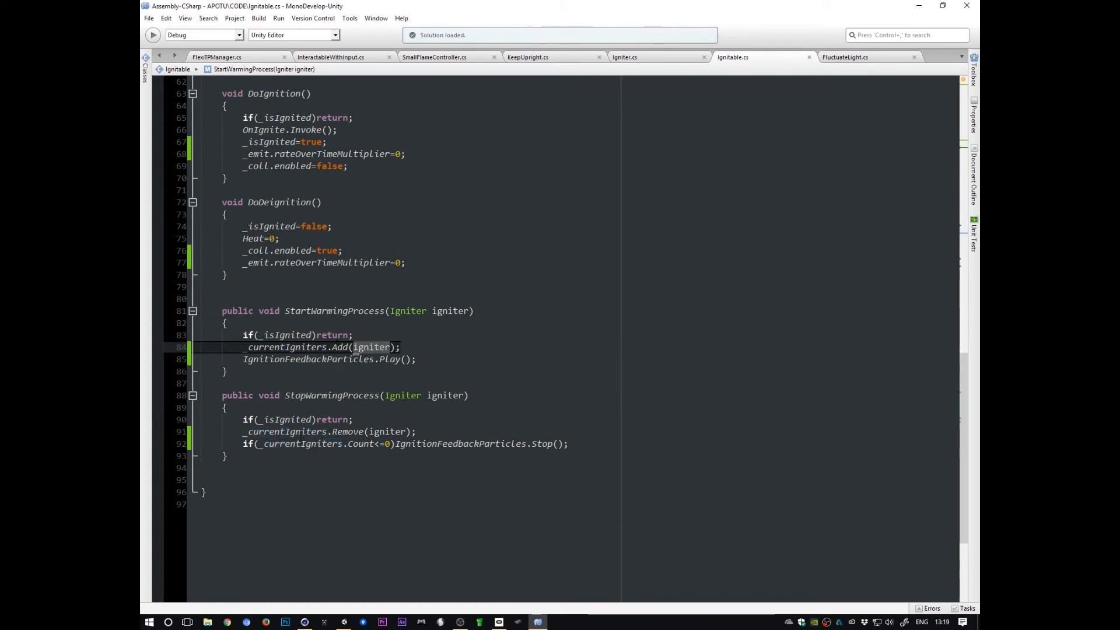
pyautogui.click(244, 359)
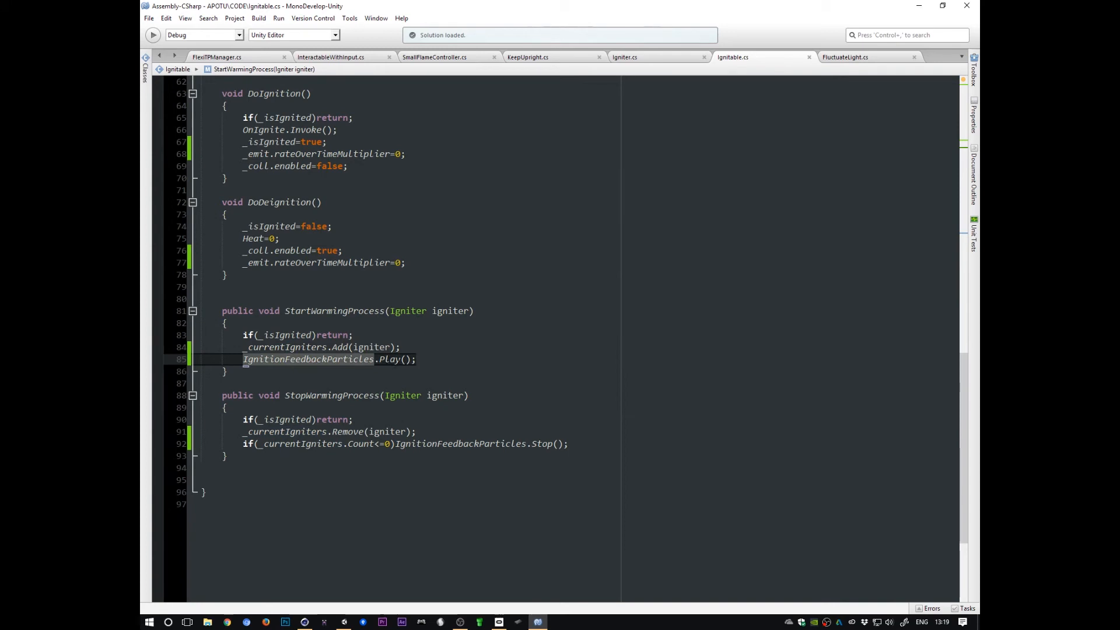
pyautogui.click(419, 361)
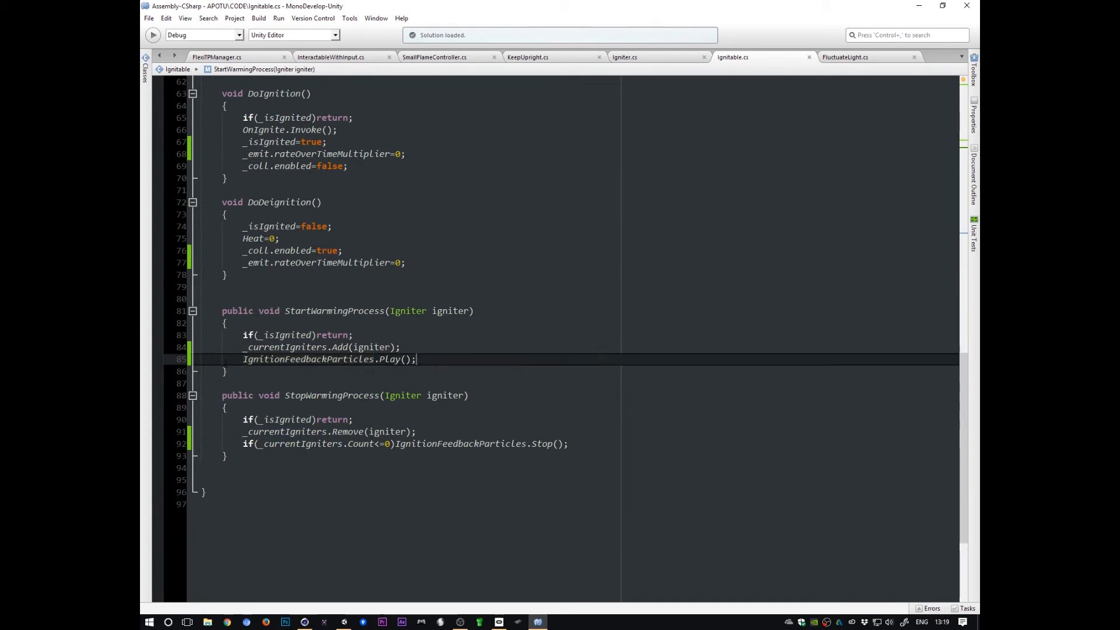
# Step: Examine the Ignitable script's StopWarmingProcess method
pyautogui.tripleClick(219, 359)
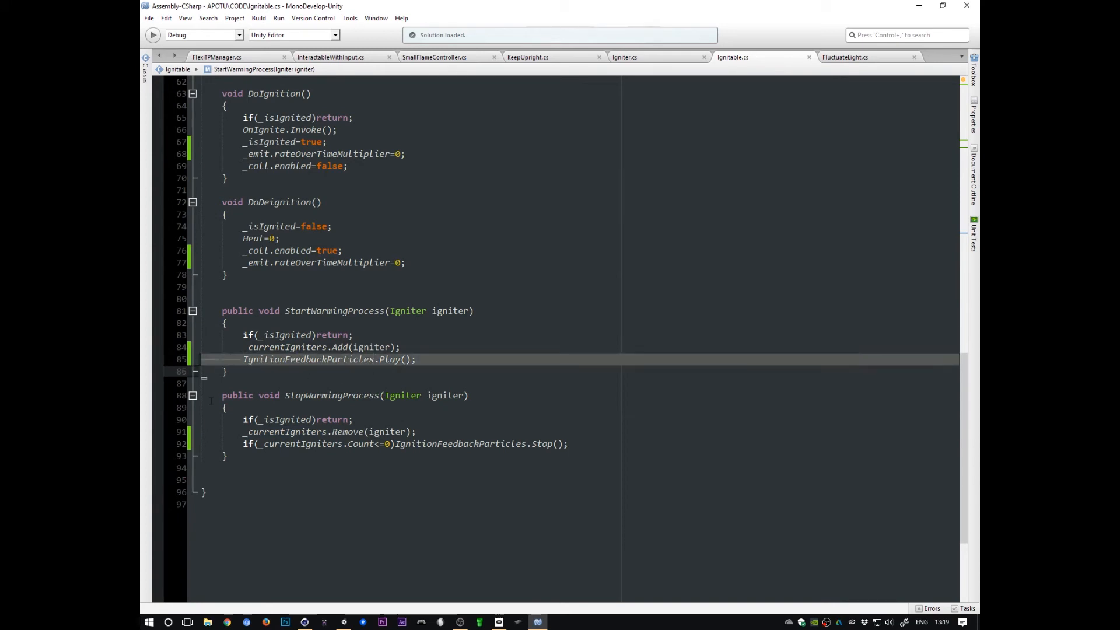
pyautogui.tripleClick(327, 396)
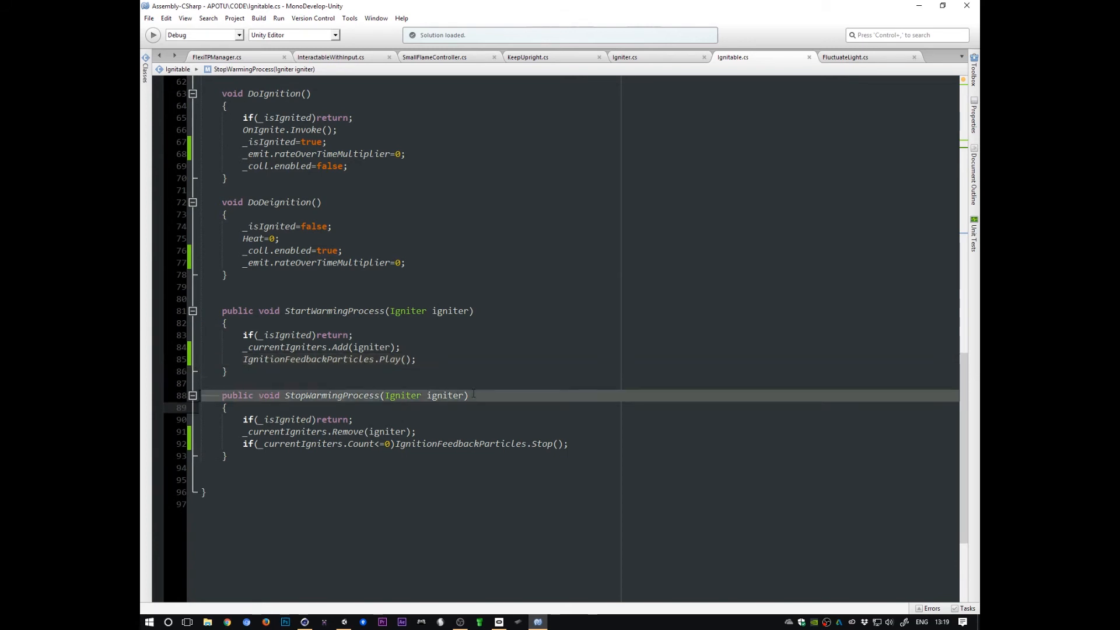
pyautogui.tripleClick(234, 420)
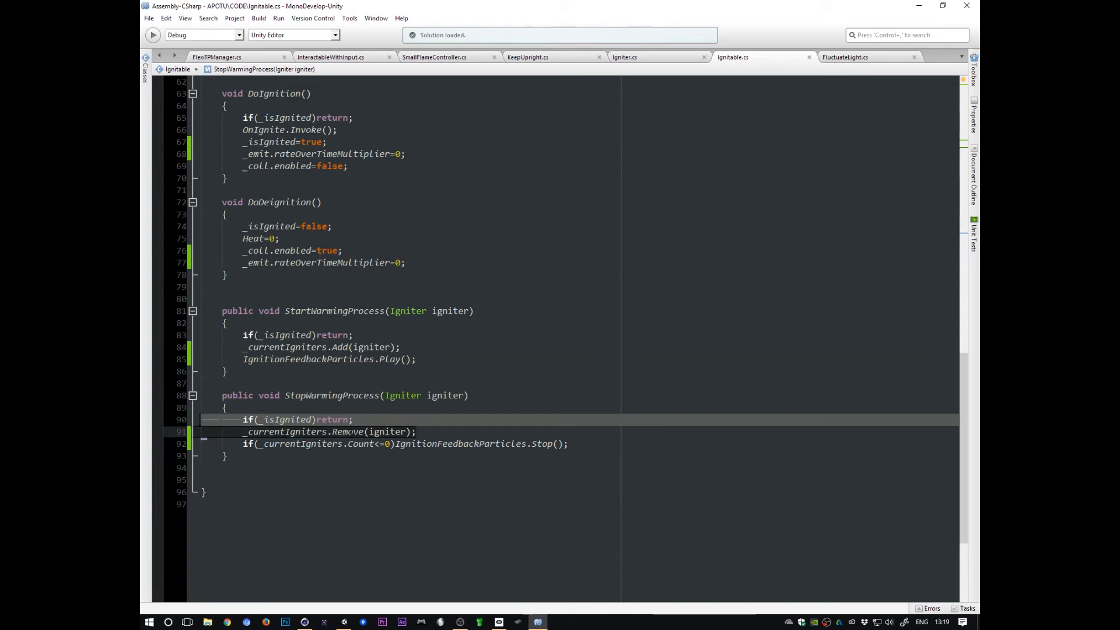
pyautogui.doubleClick(349, 432)
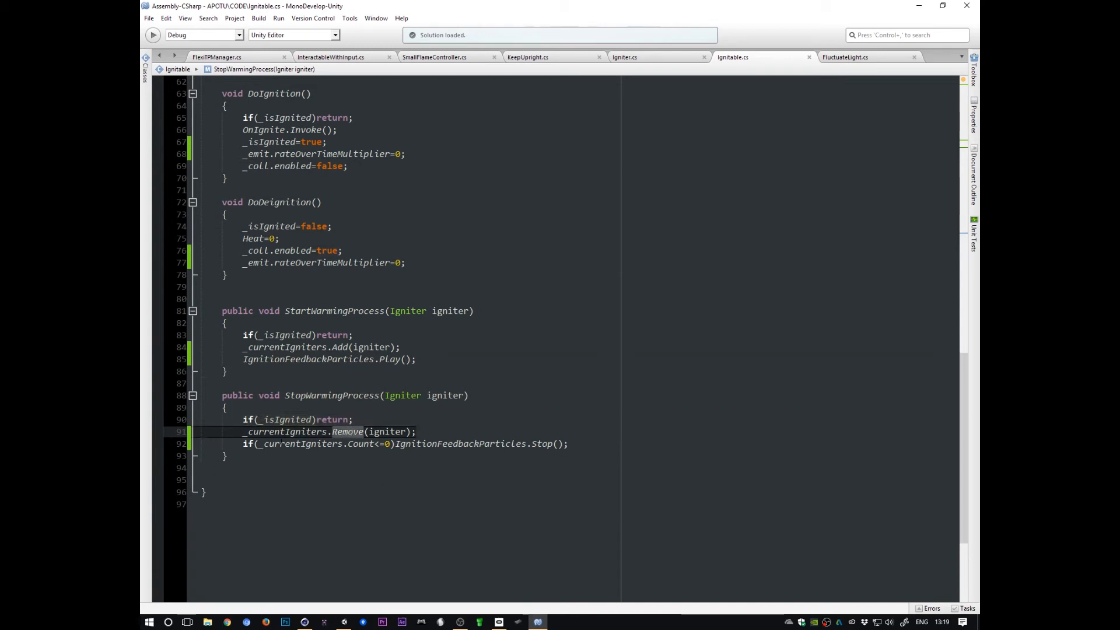
pyautogui.click(235, 445)
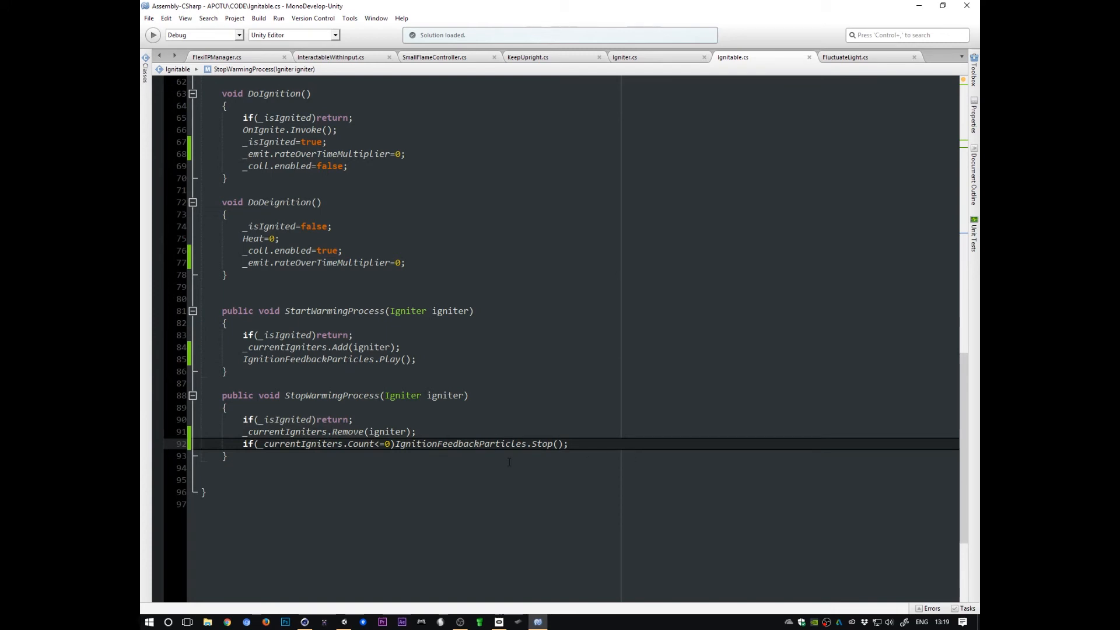
# Step: Scroll up to the Ignitable script's Update method and examine its loop over the current igniters
pyautogui.click(322, 347)
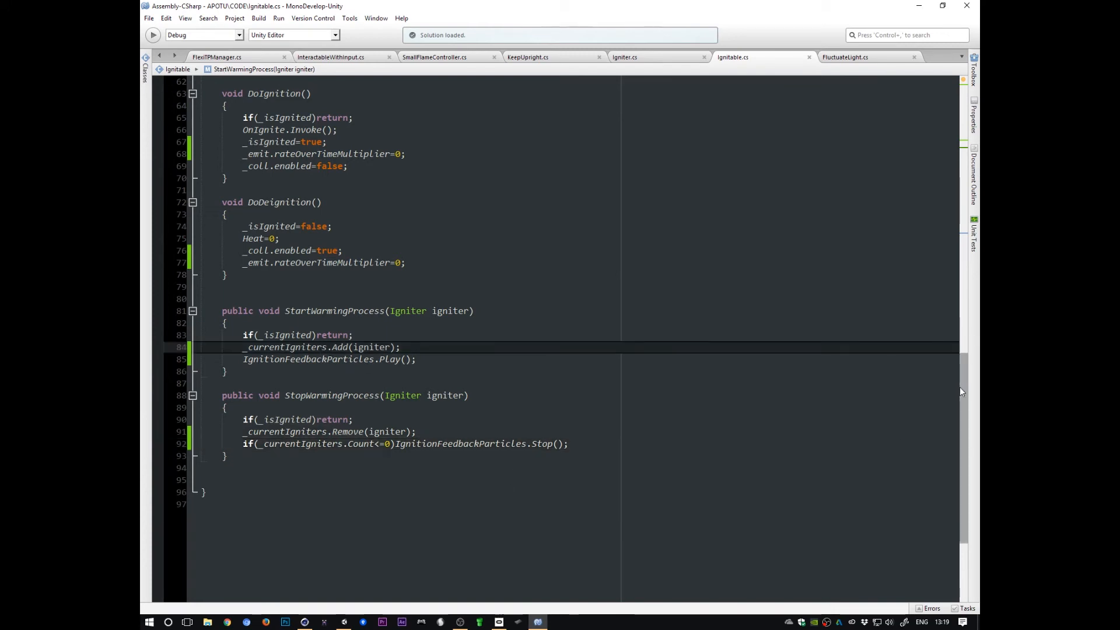
pyautogui.moveTo(962, 384); pyautogui.dragTo(960, 225)
pyautogui.click(370, 196)
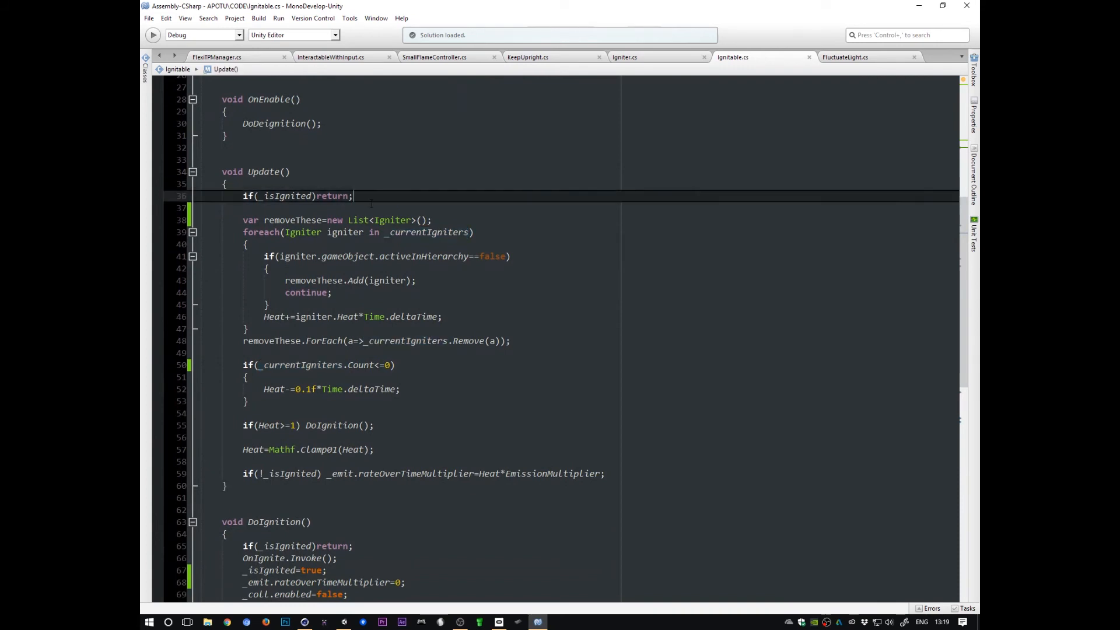
pyautogui.moveTo(204, 217); pyautogui.dragTo(190, 366)
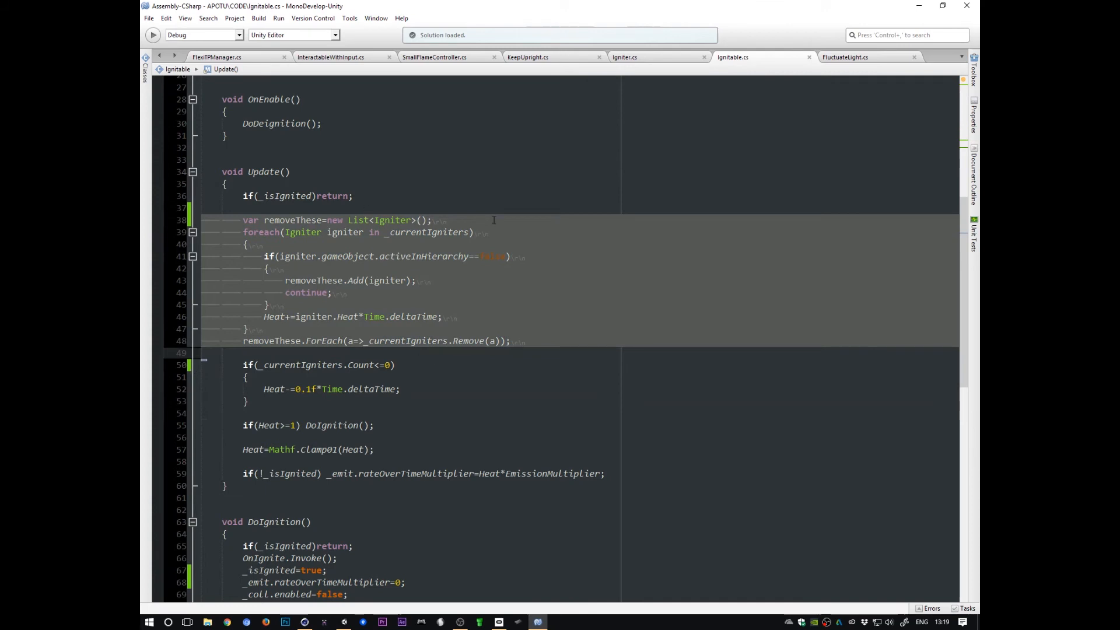
pyautogui.click(282, 258)
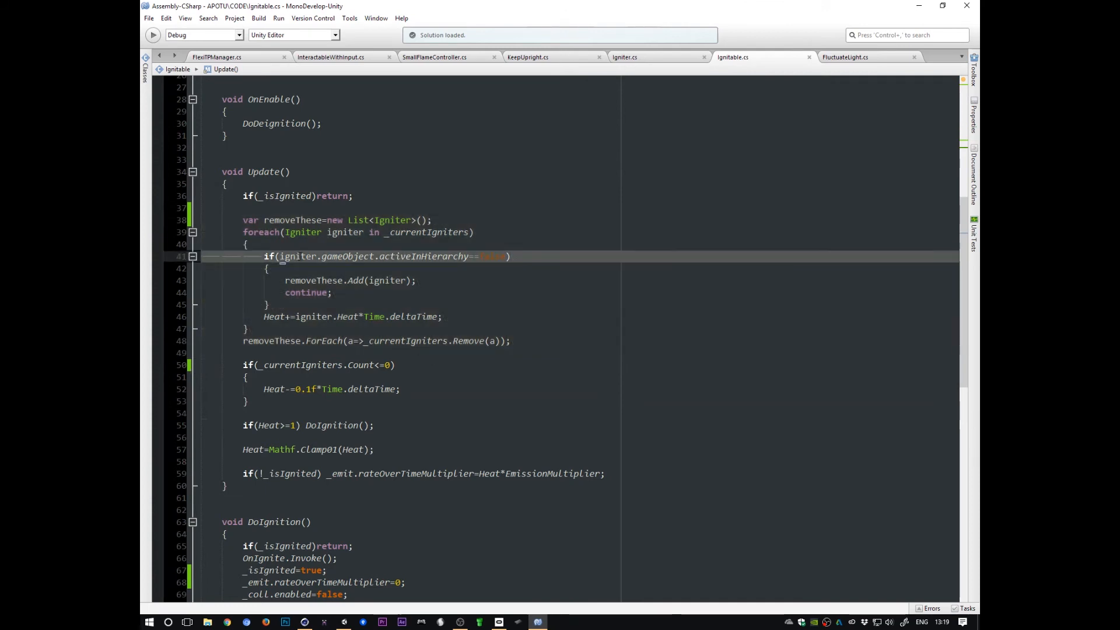
pyautogui.click(300, 256)
pyautogui.tripleClick(305, 256)
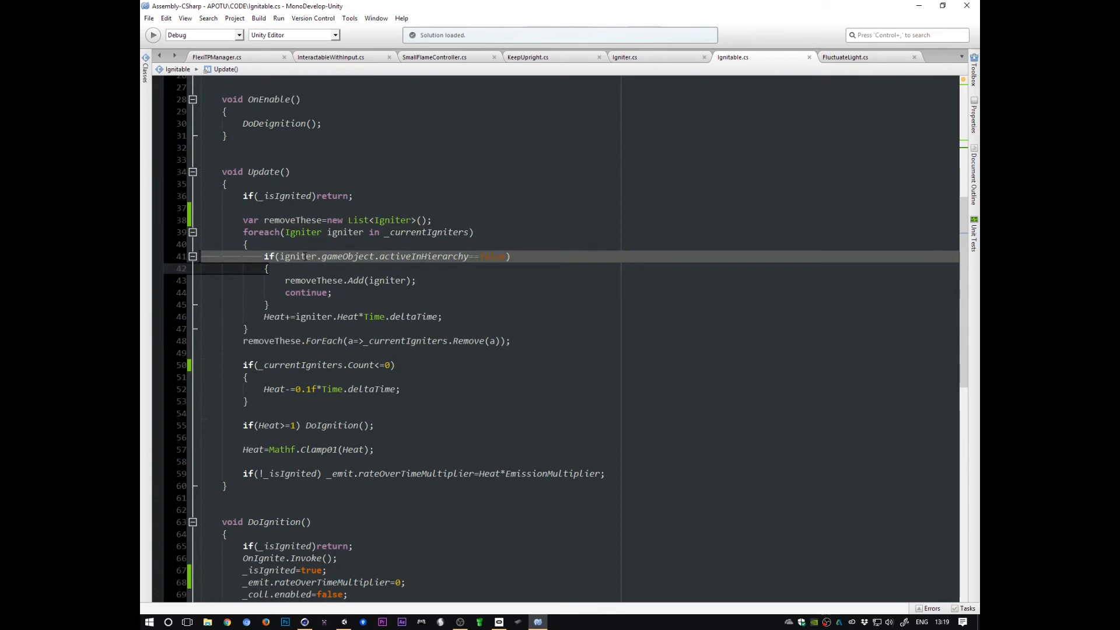
# Step: Examine the loop's inactive-igniter check and the line adding each igniter's Heat times deltaTime
pyautogui.click(278, 341)
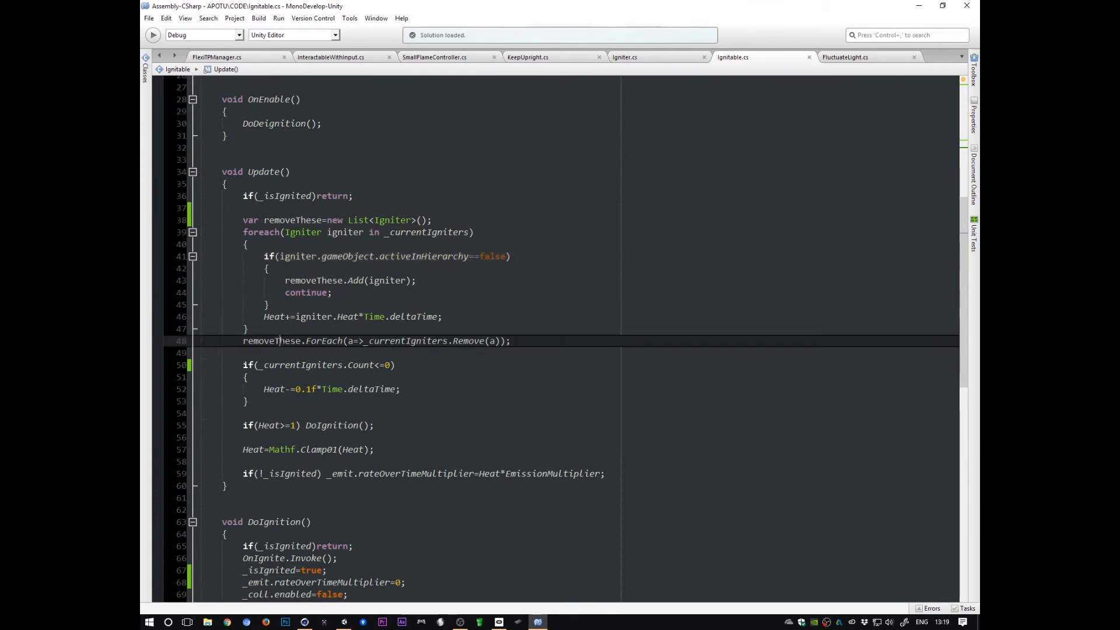
pyautogui.click(299, 257)
pyautogui.tripleClick(299, 257)
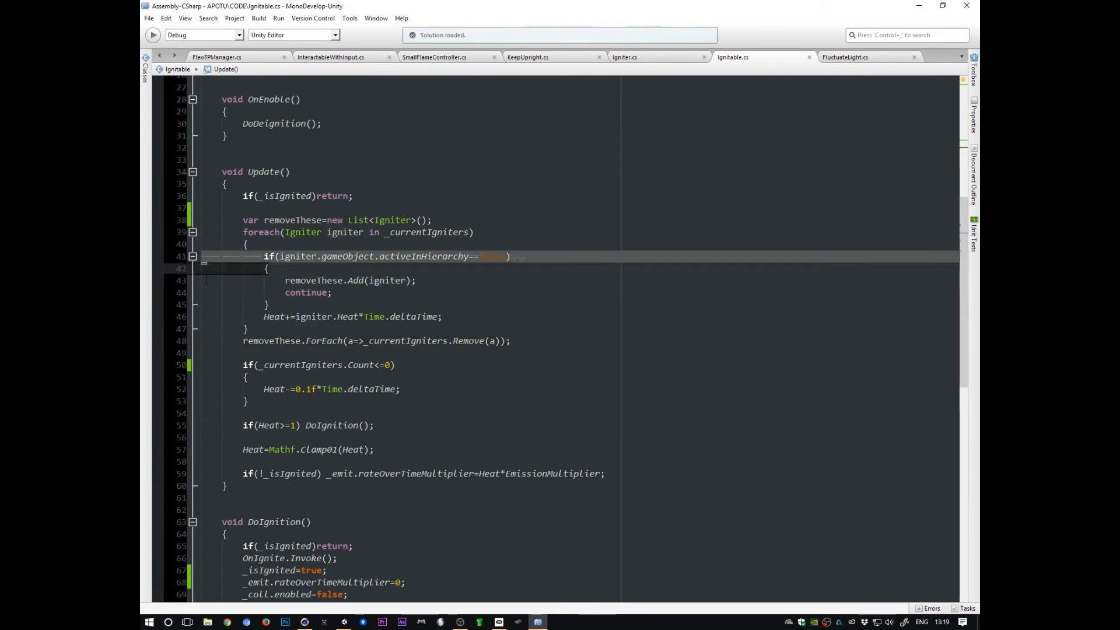
pyautogui.hotkey('shift', 'Down')
pyautogui.hotkey('shift', 'Down')
pyautogui.hotkey('shift', 'Down')
pyautogui.hotkey('shift', 'Down')
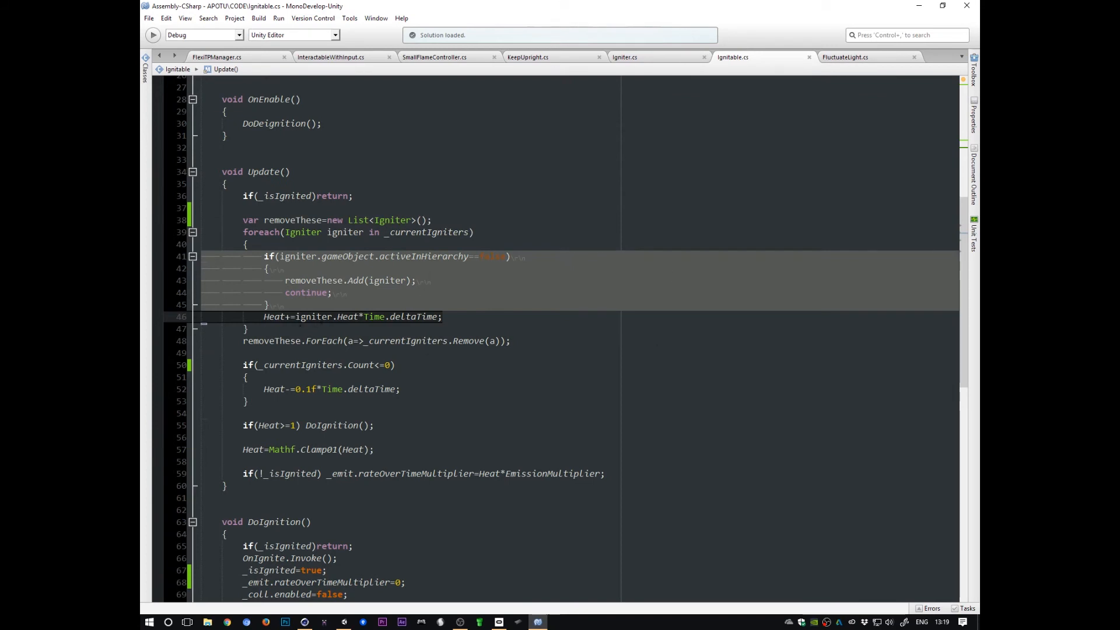
pyautogui.click(286, 316)
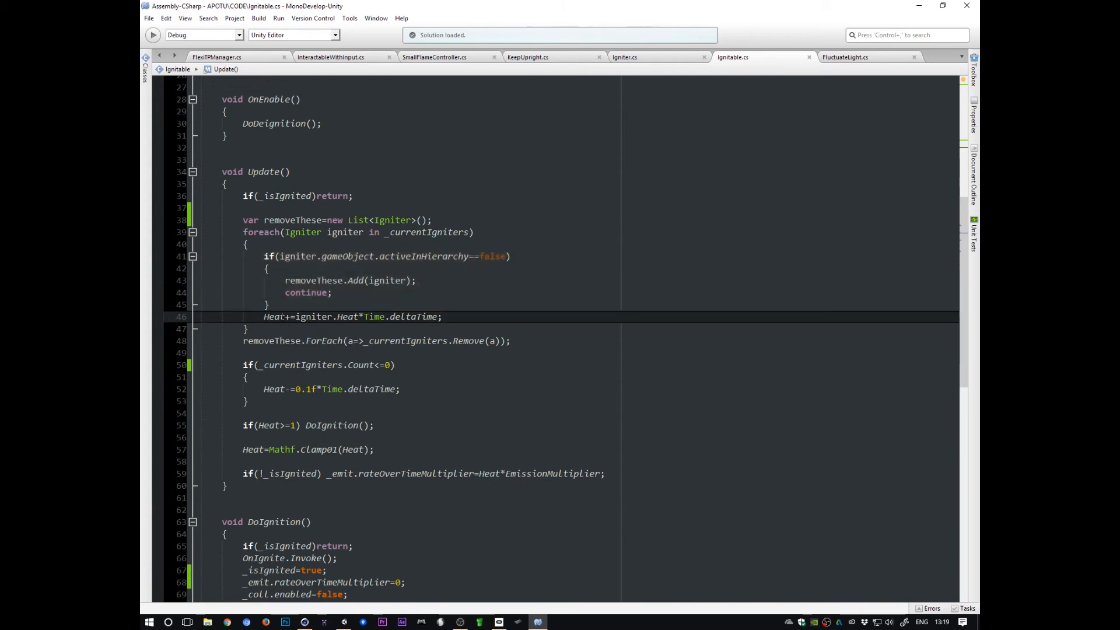
pyautogui.doubleClick(277, 316)
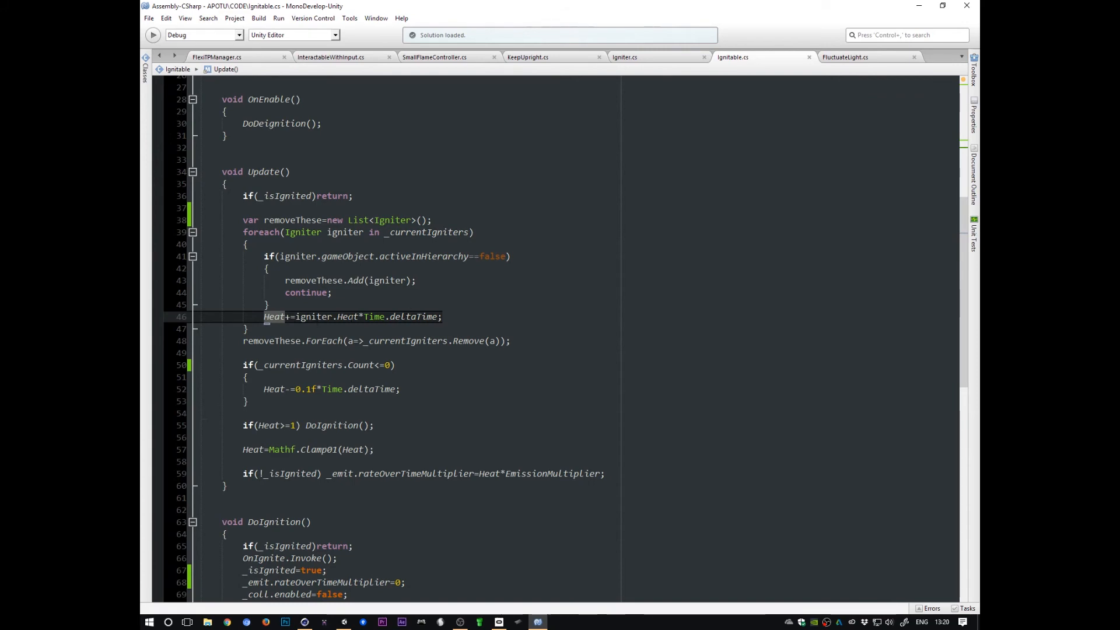
# Step: Switch to Unity and inspect the lighter's smallFlame and IgnitionArea objects, including the Igniter script's Heat value
pyautogui.hotkey('alt', 'Tab')
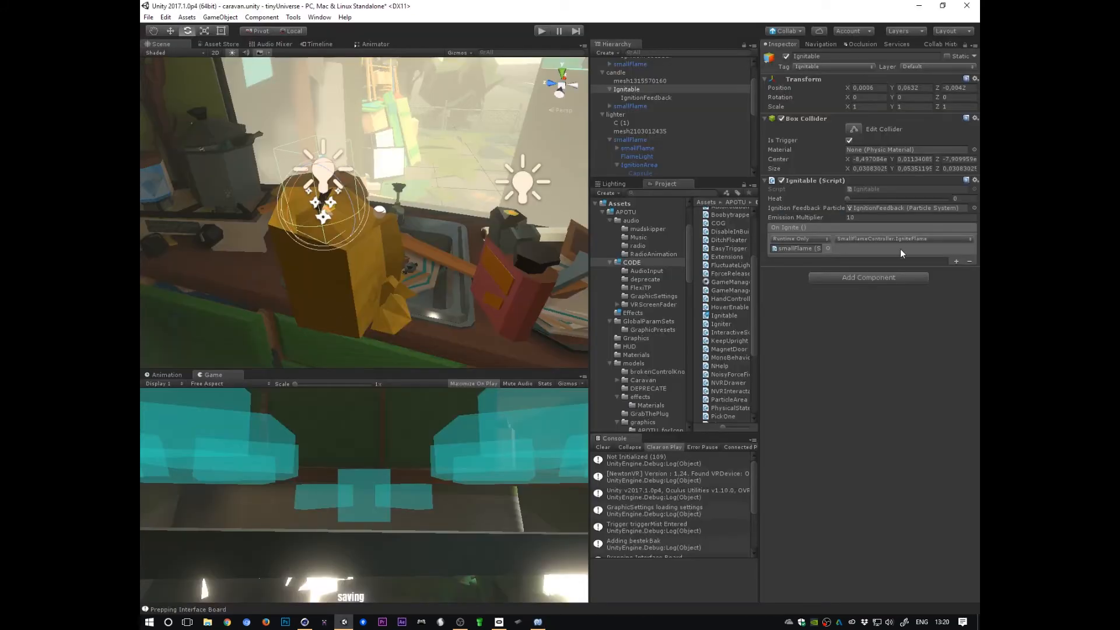
pyautogui.click(647, 148)
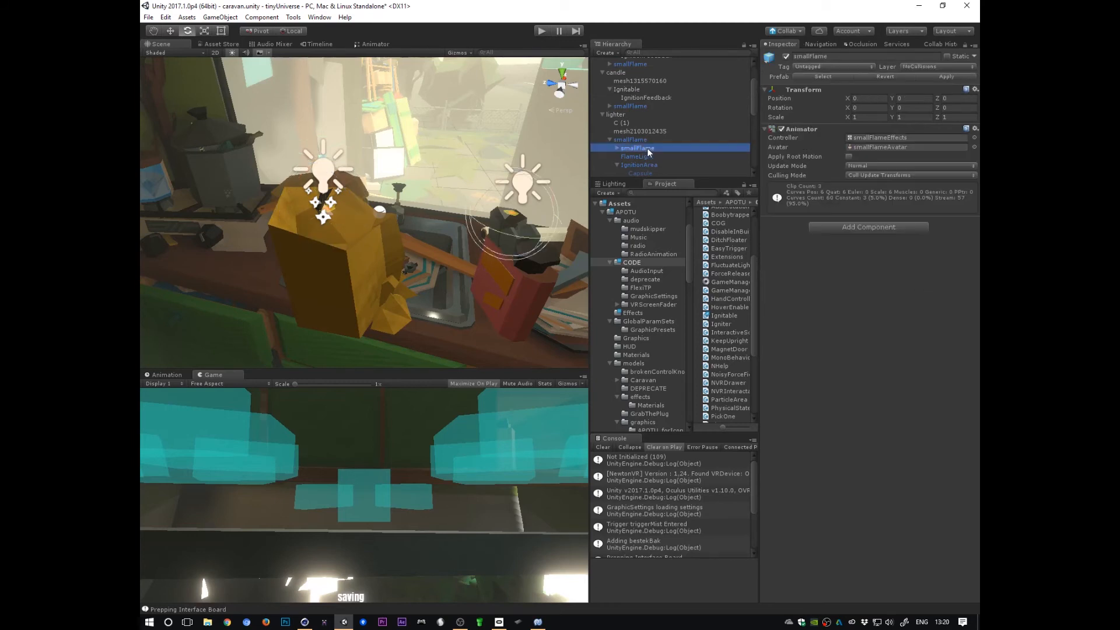
pyautogui.click(640, 166)
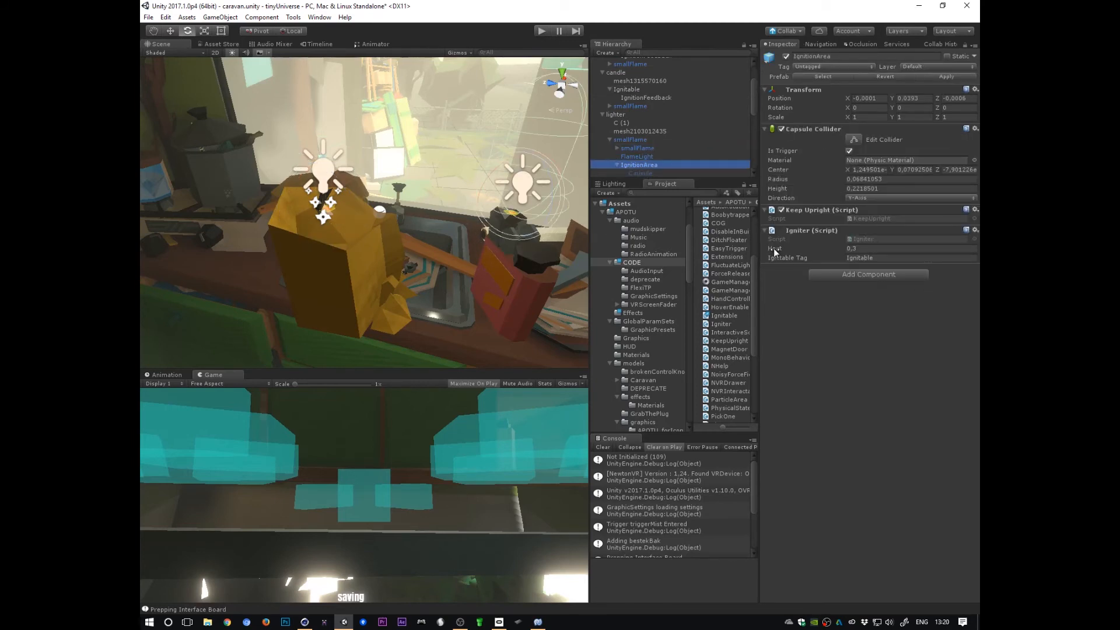
pyautogui.click(868, 249)
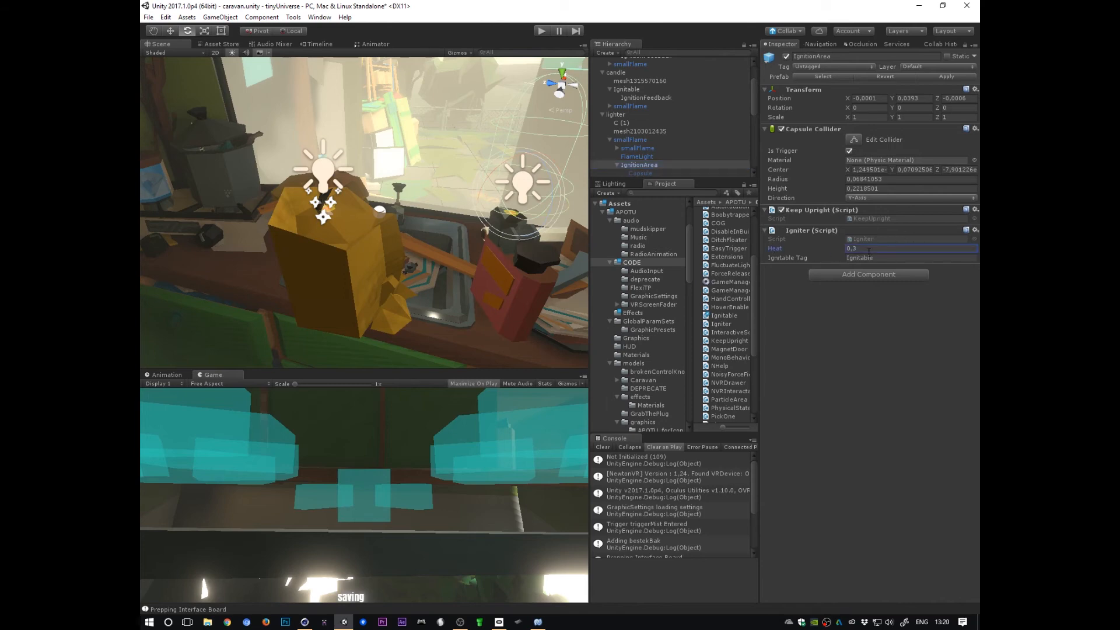
# Step: Compare the code's igniter usage with the candle Ignitable object's Heat field in the Inspector
pyautogui.hotkey('alt', 'Tab')
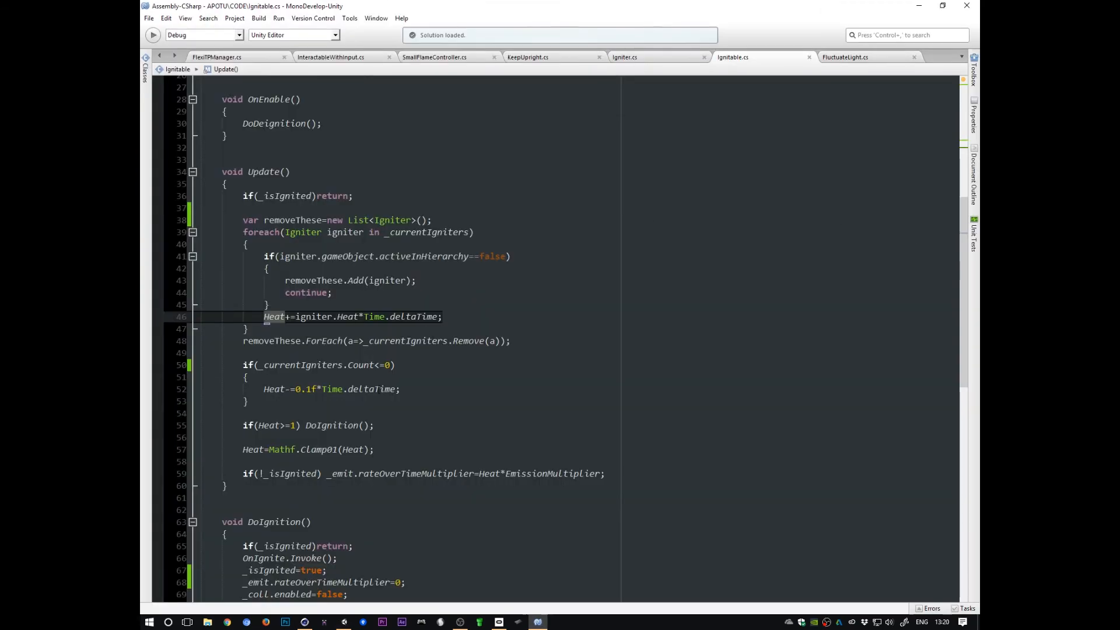
pyautogui.click(307, 317)
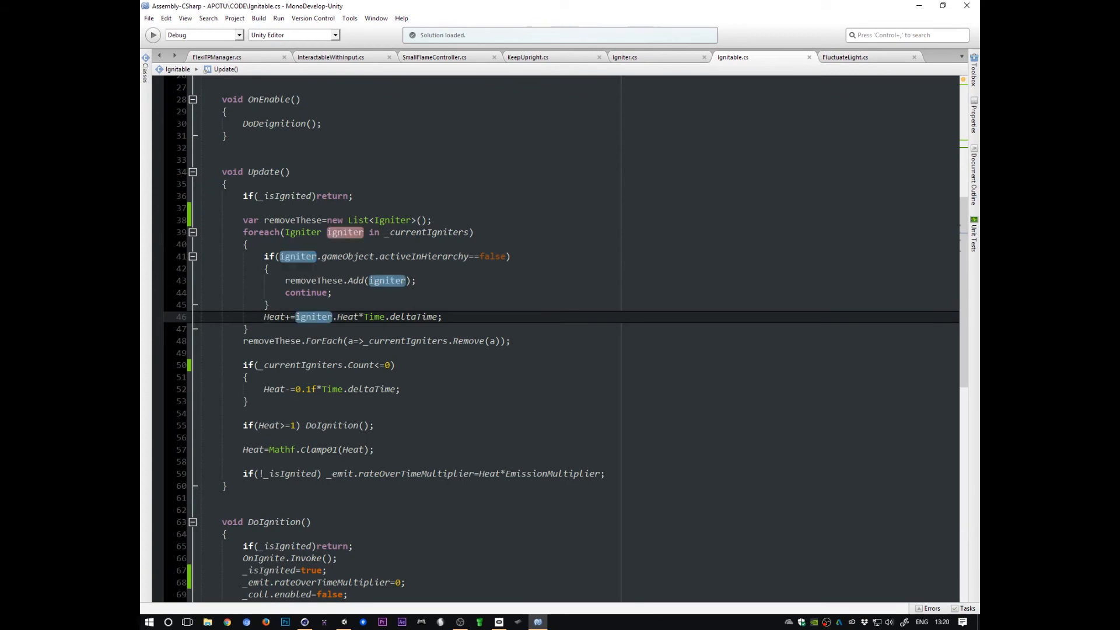
pyautogui.hotkey('alt', 'Tab')
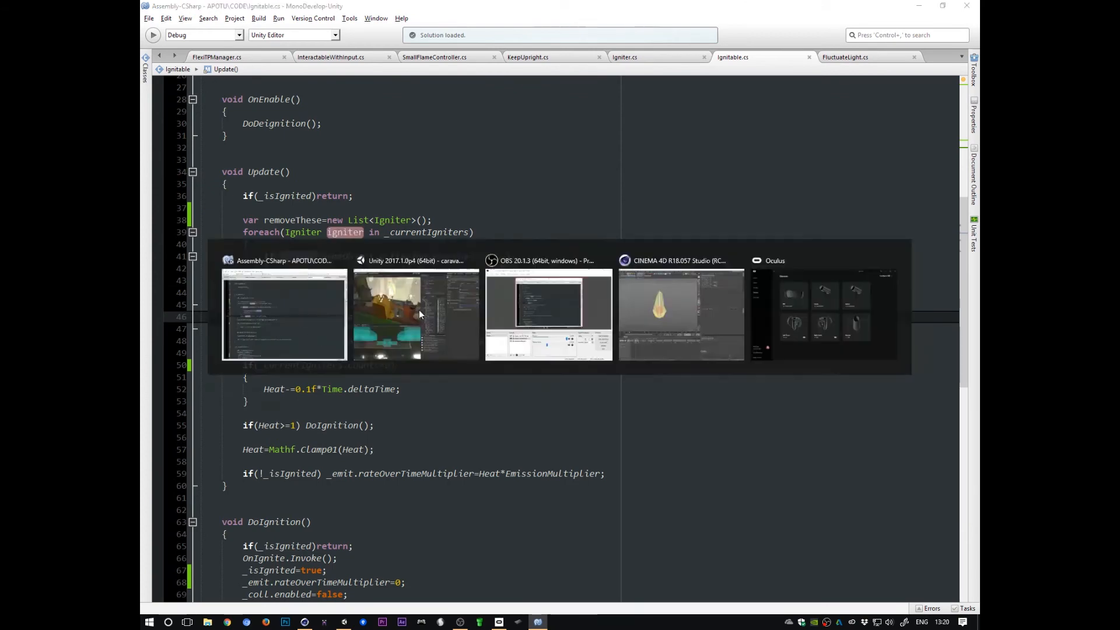
pyautogui.click(642, 90)
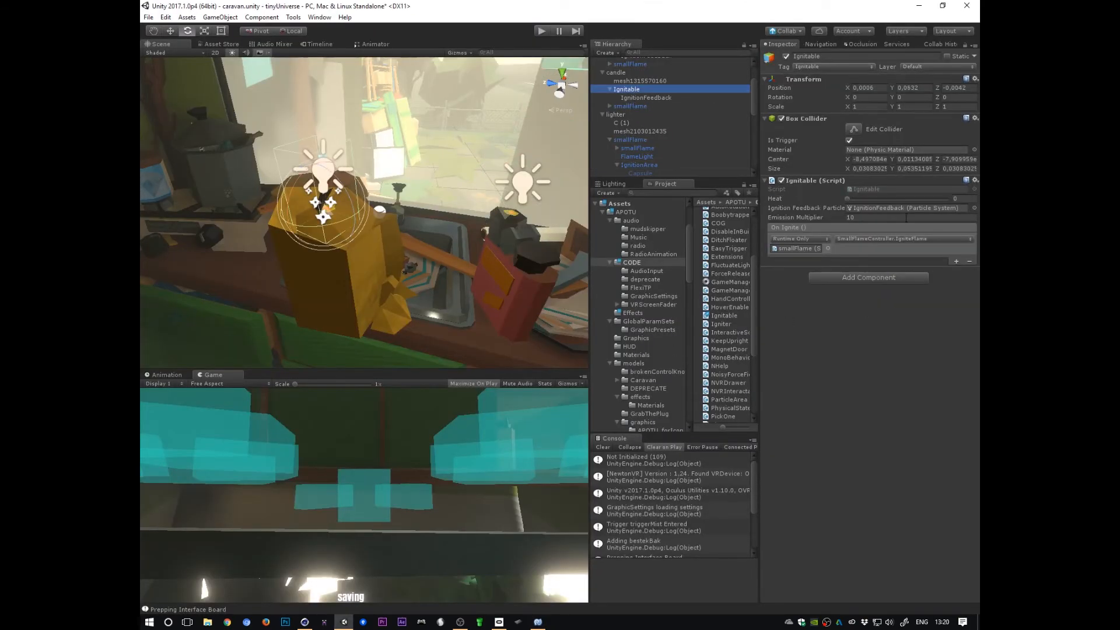
pyautogui.click(776, 199)
pyautogui.moveTo(848, 198); pyautogui.dragTo(810, 208)
# Step: Examine the Update method's cooling block, the 0.1f heat decrease and the Heat>=1 ignition check
pyautogui.hotkey('alt', 'Tab')
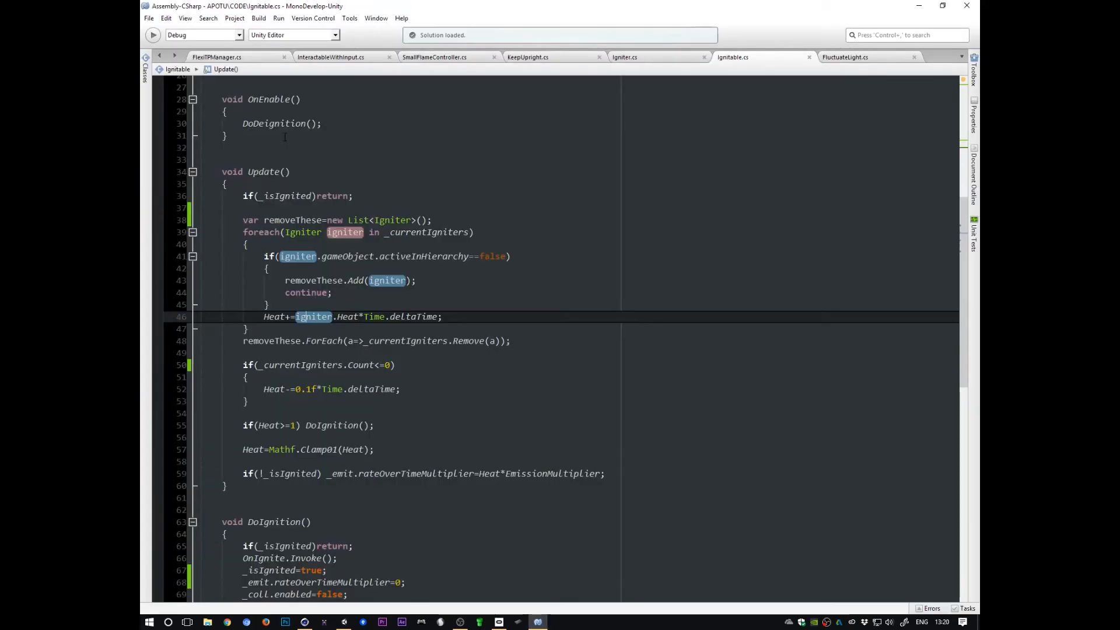
pyautogui.press('Down')
pyautogui.press('Down')
pyautogui.press('Down')
pyautogui.press('Down')
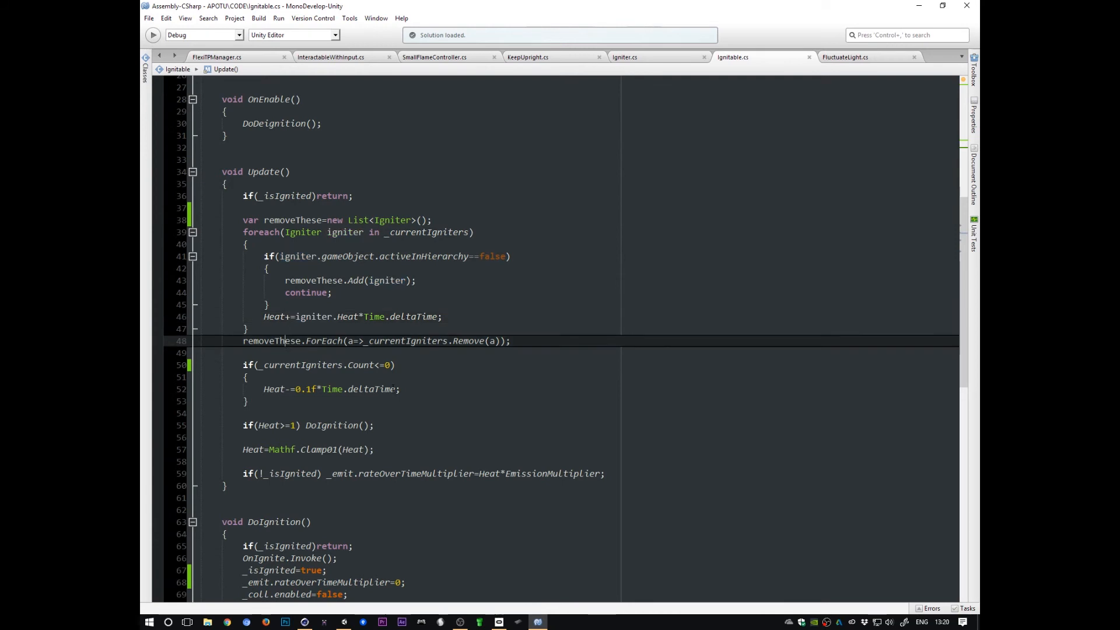
pyautogui.moveTo(219, 364); pyautogui.dragTo(272, 402)
pyautogui.click(272, 402)
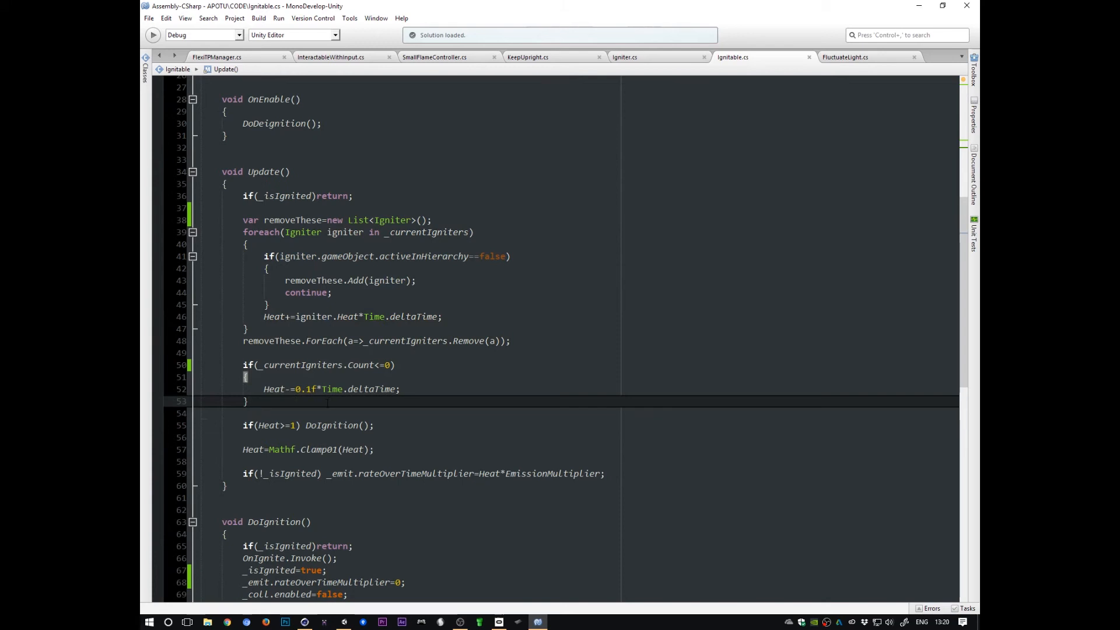
pyautogui.doubleClick(299, 388)
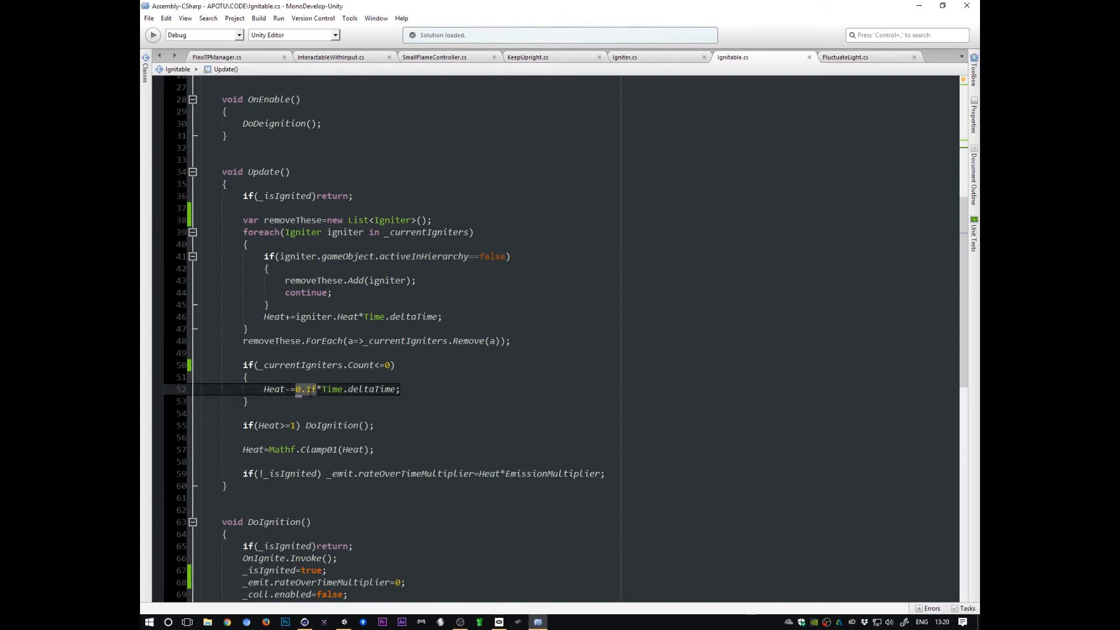
pyautogui.moveTo(353, 252)
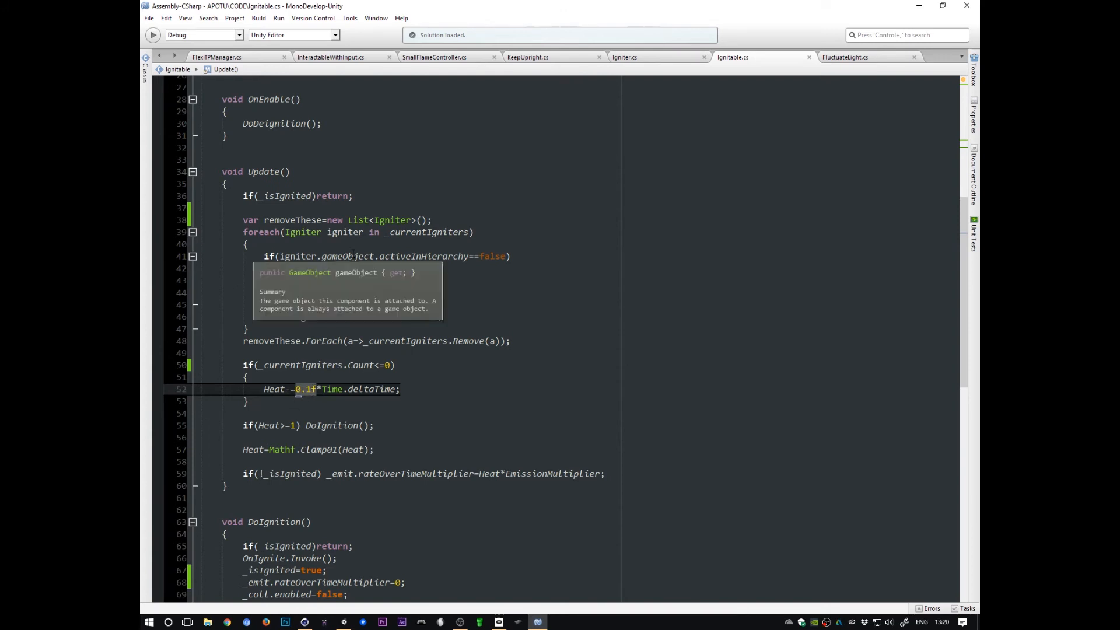
pyautogui.click(214, 425)
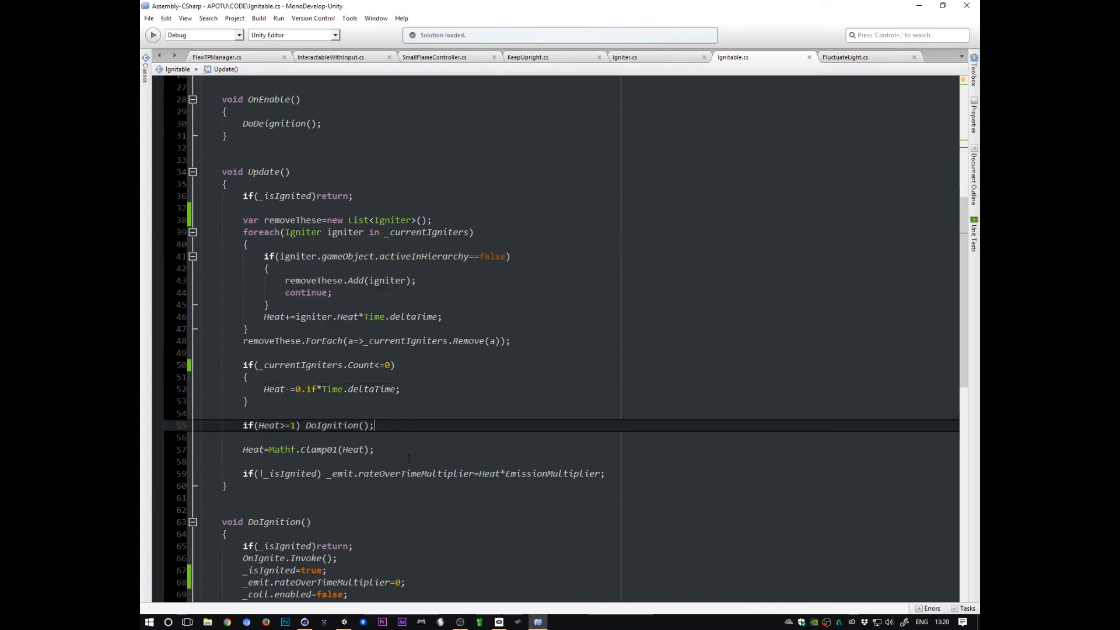
pyautogui.tripleClick(214, 425)
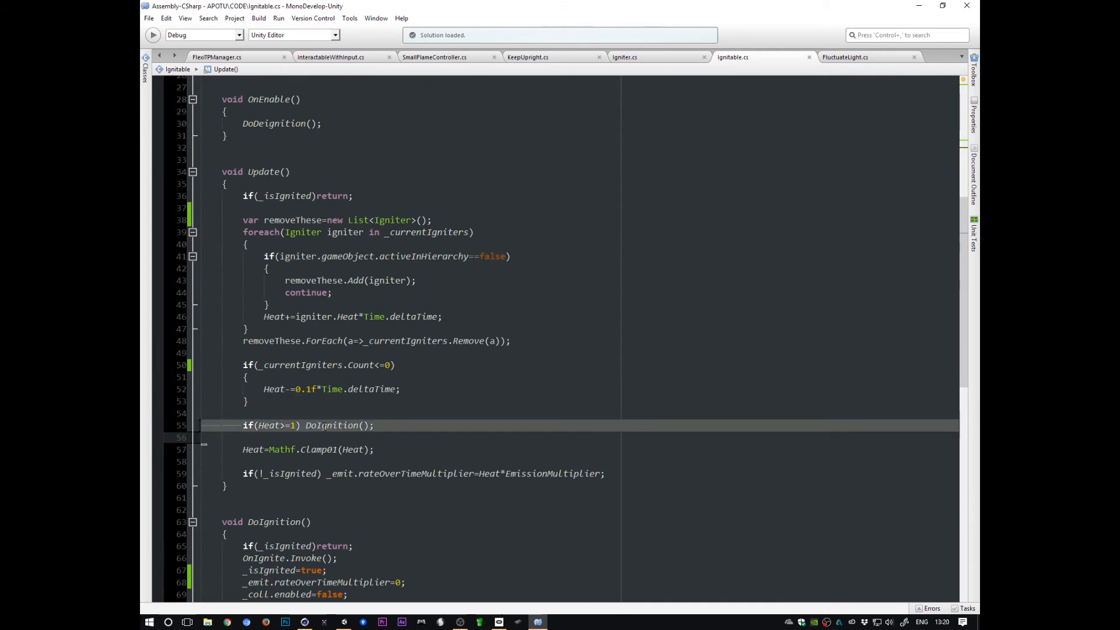
# Step: Scroll down and examine the DoIgnition and DoDeignition methods, focusing on the OnIgnite.Invoke call
pyautogui.moveTo(964, 268); pyautogui.dragTo(955, 378)
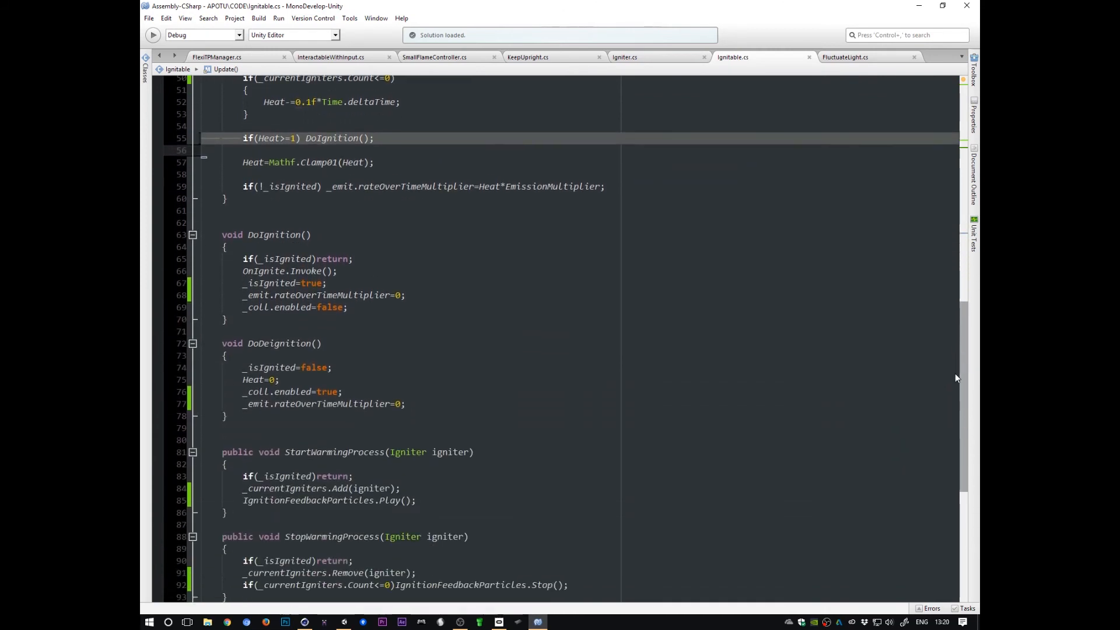
pyautogui.moveTo(180, 235); pyautogui.dragTo(197, 443)
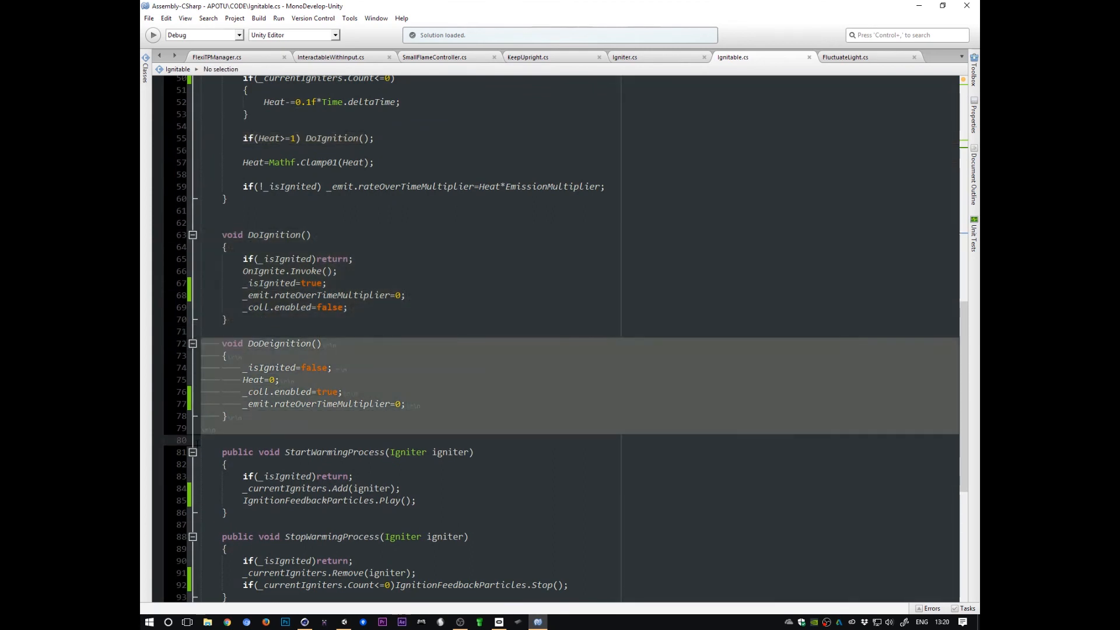
pyautogui.moveTo(195, 235); pyautogui.dragTo(196, 333)
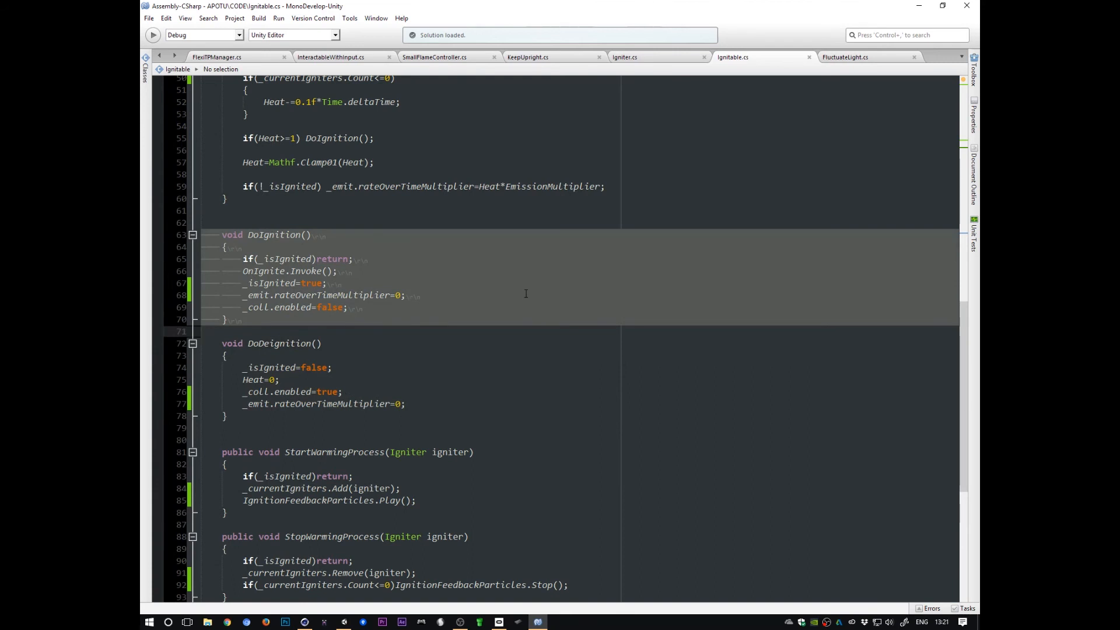
pyautogui.click(322, 259)
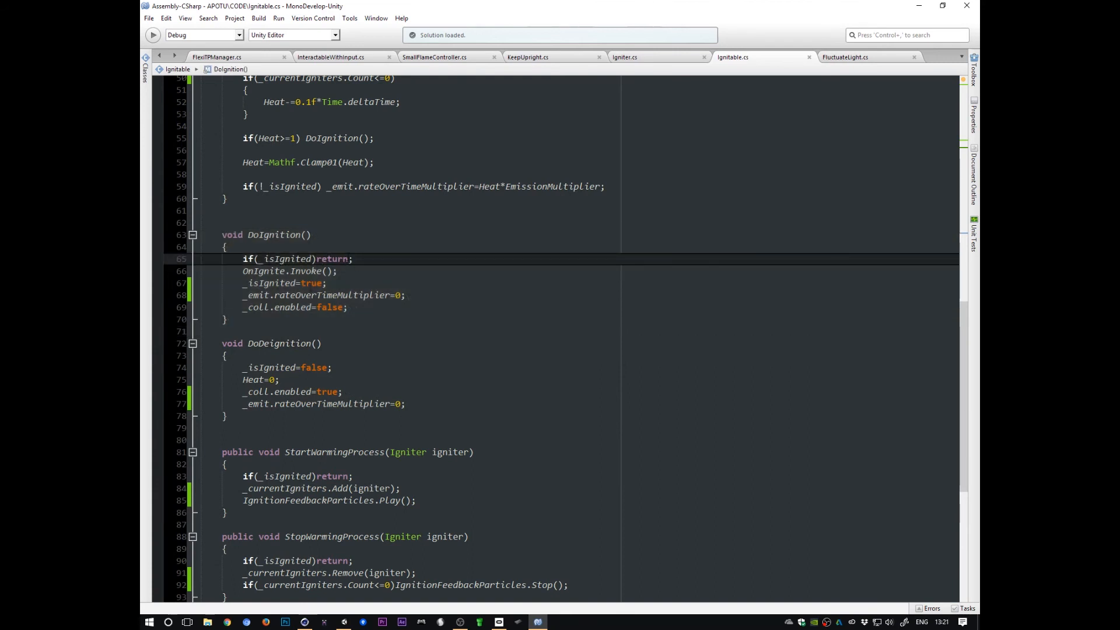
pyautogui.tripleClick(350, 262)
pyautogui.click(269, 271)
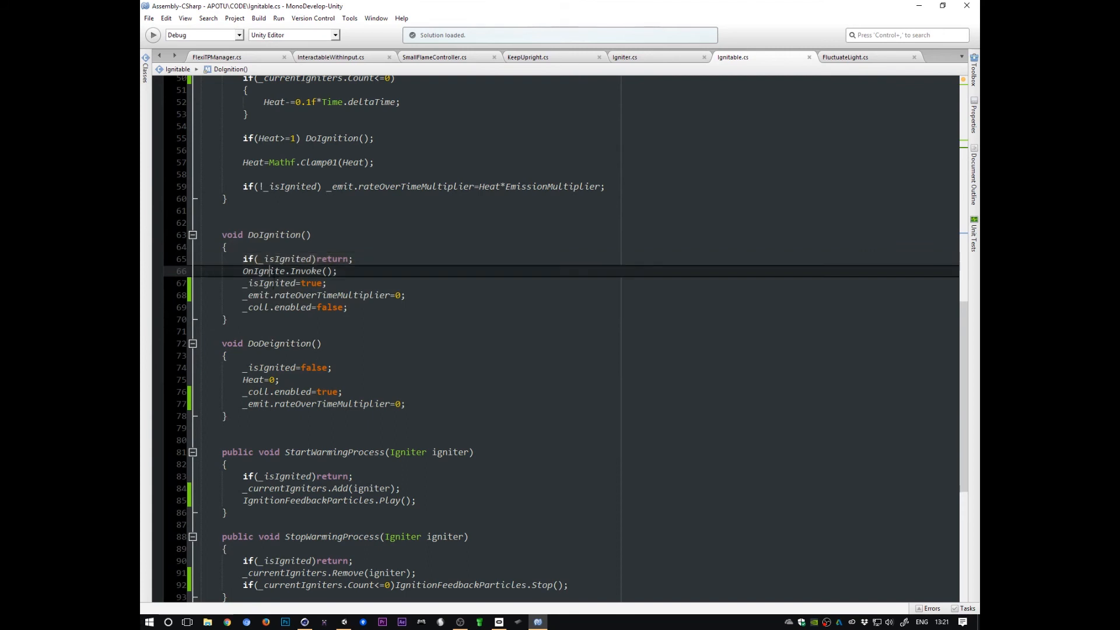
pyautogui.tripleClick(267, 272)
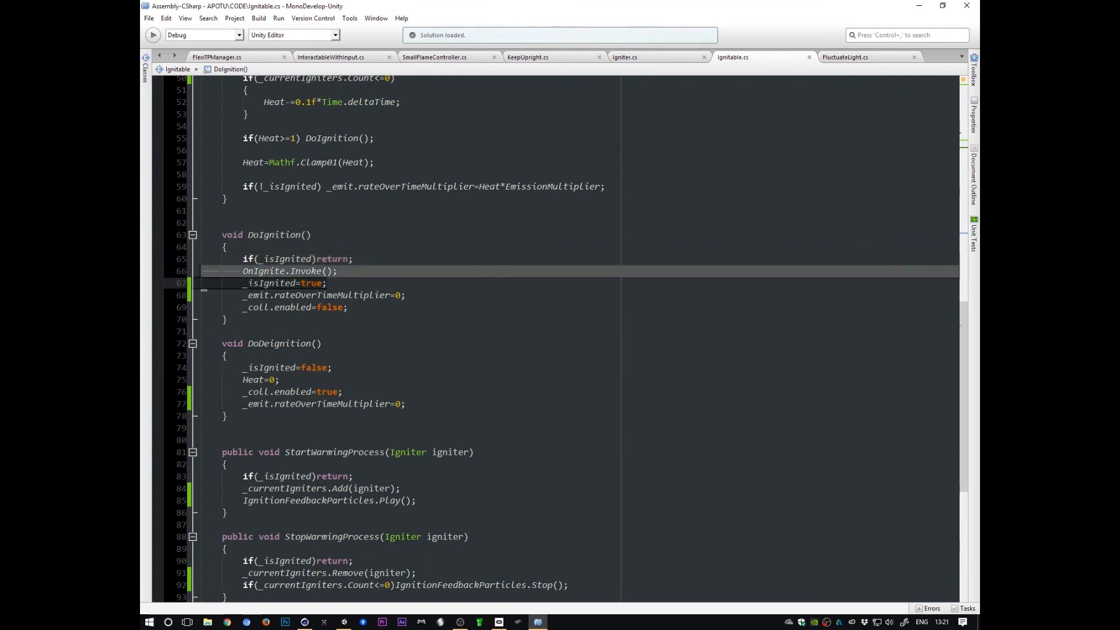
pyautogui.click(209, 297)
pyautogui.click(269, 272)
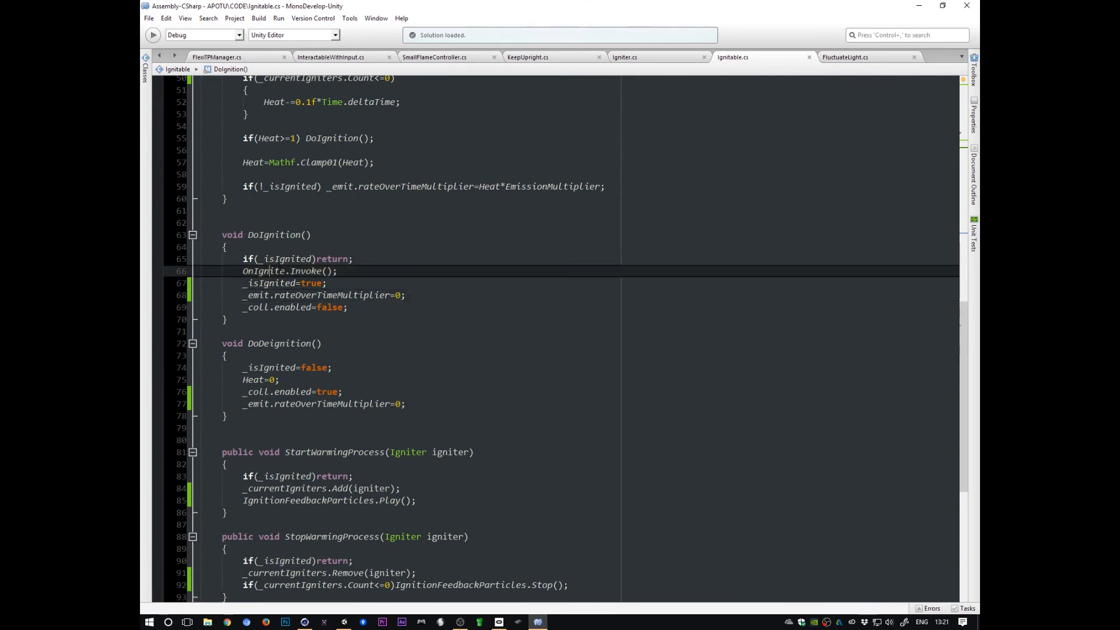
# Step: Switch to Unity and inspect the candle's On Ignite event target and its SmallFlameController function list
pyautogui.hotkey('alt', 'Tab')
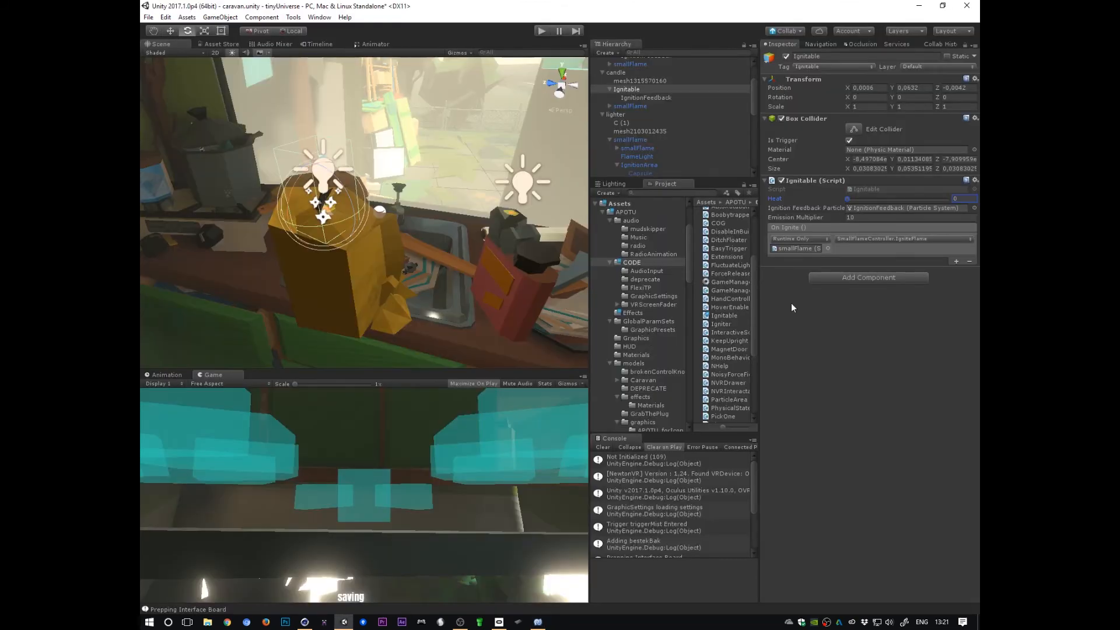
pyautogui.click(872, 253)
pyautogui.click(629, 90)
pyautogui.click(860, 254)
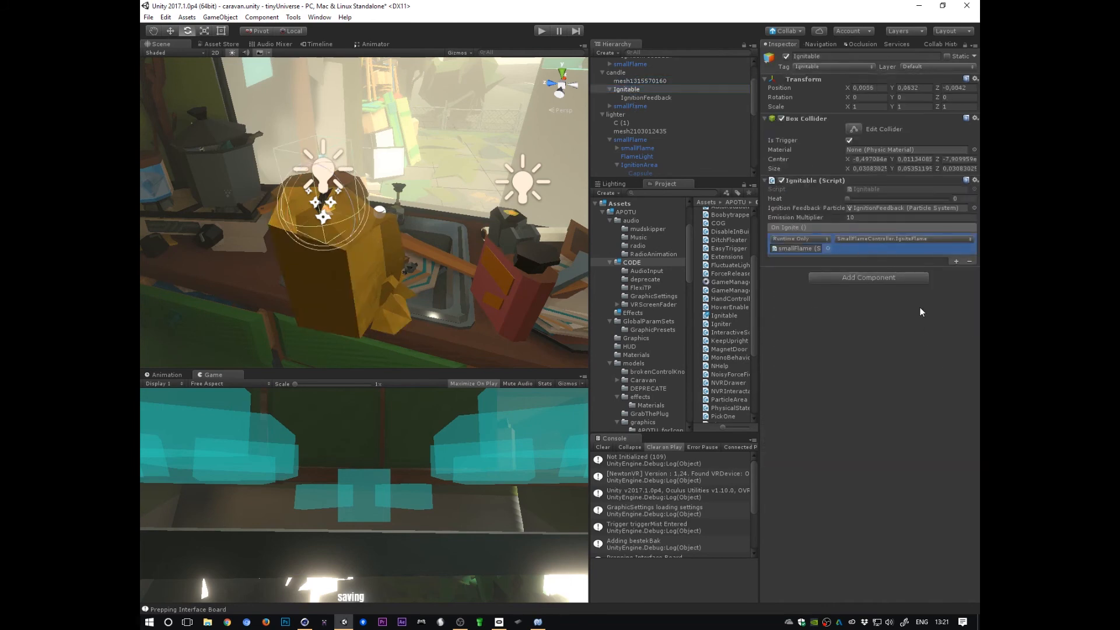
pyautogui.click(806, 247)
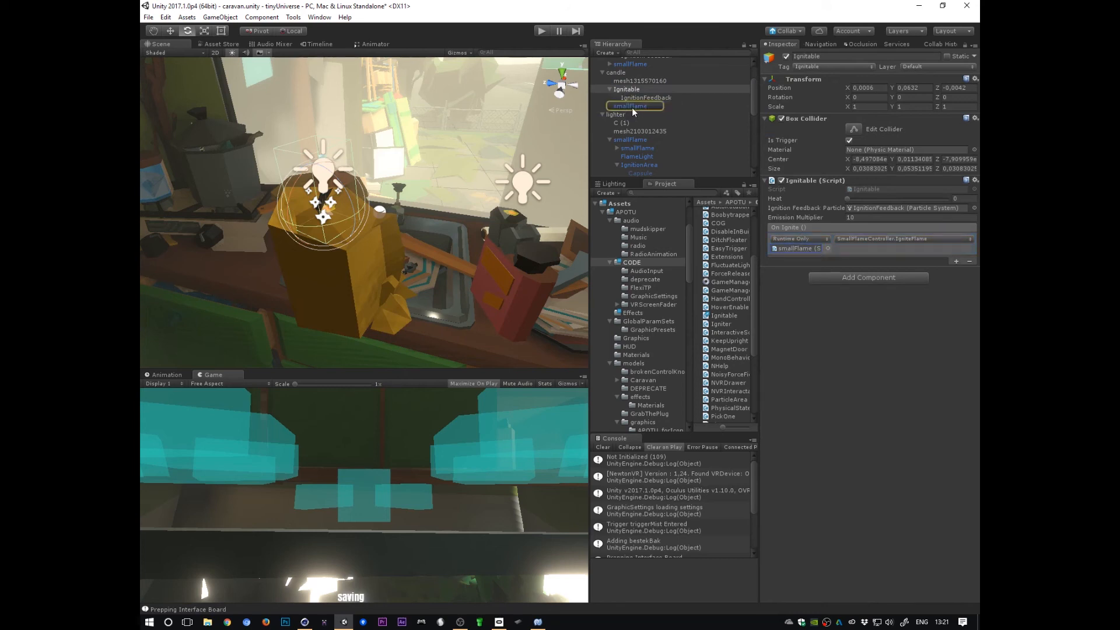
pyautogui.click(920, 239)
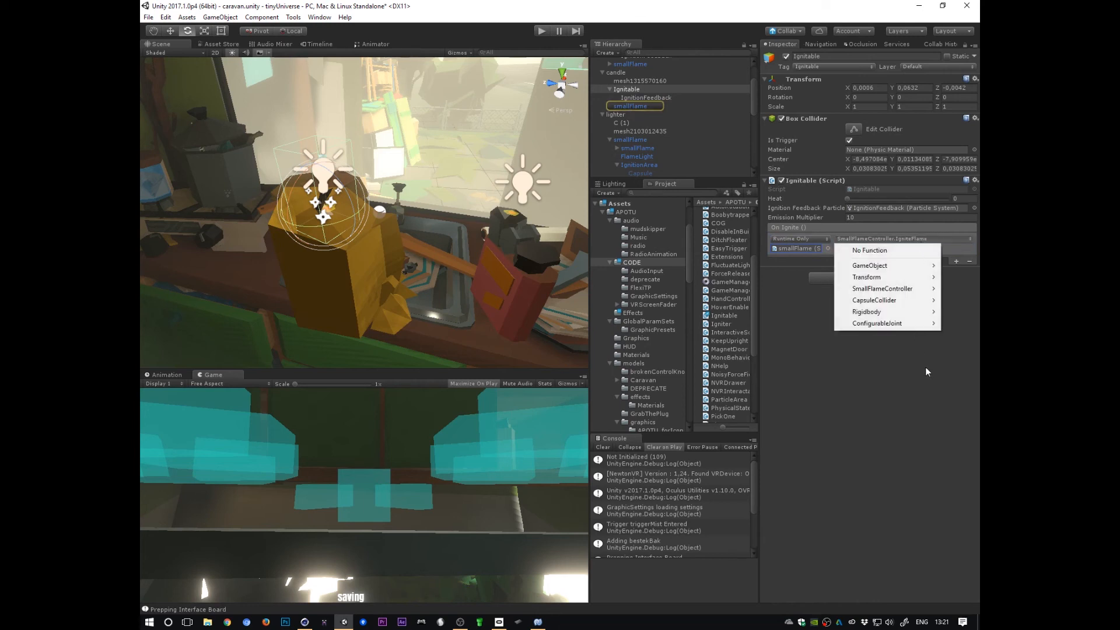
pyautogui.moveTo(913, 292)
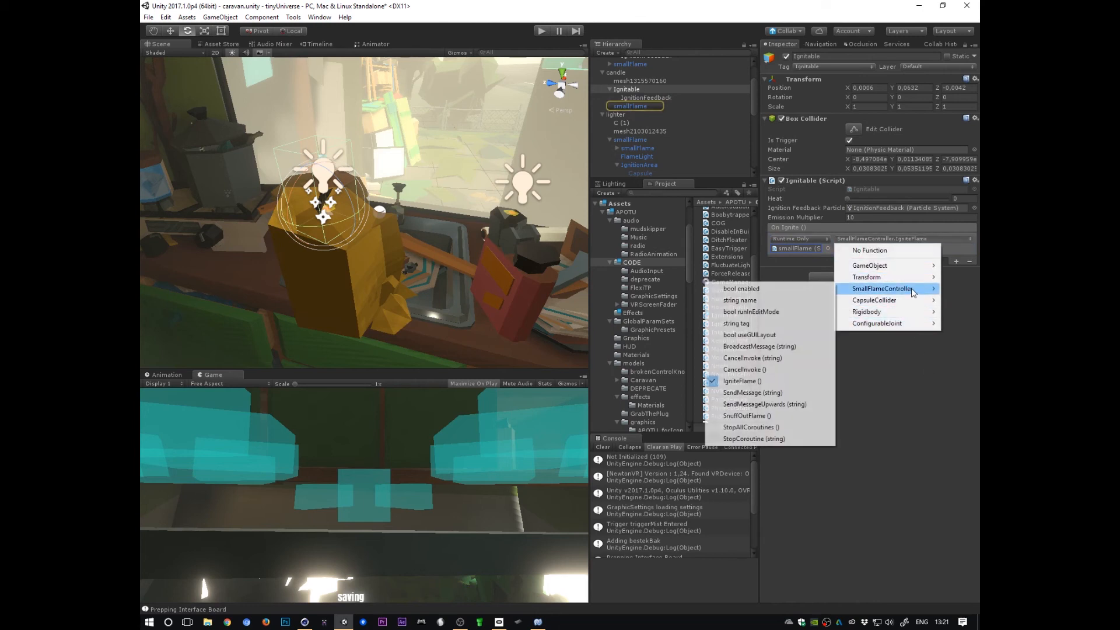
# Step: Close the function list and inspect the candle's smallFlame controller, its FlameLight and IgnitionArea children
pyautogui.click(759, 383)
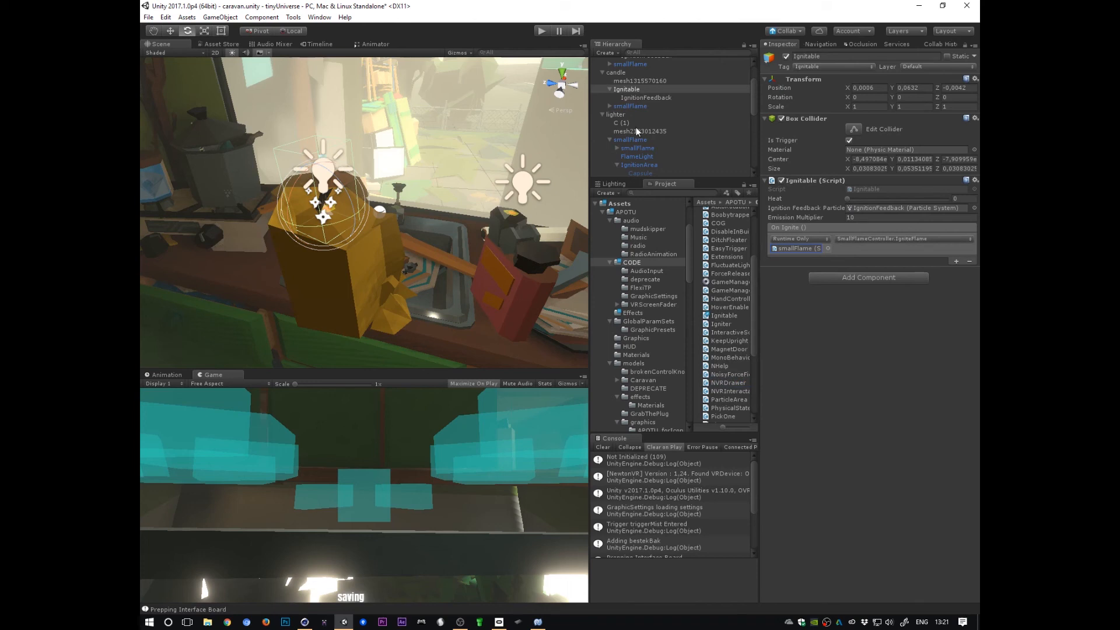
pyautogui.click(629, 106)
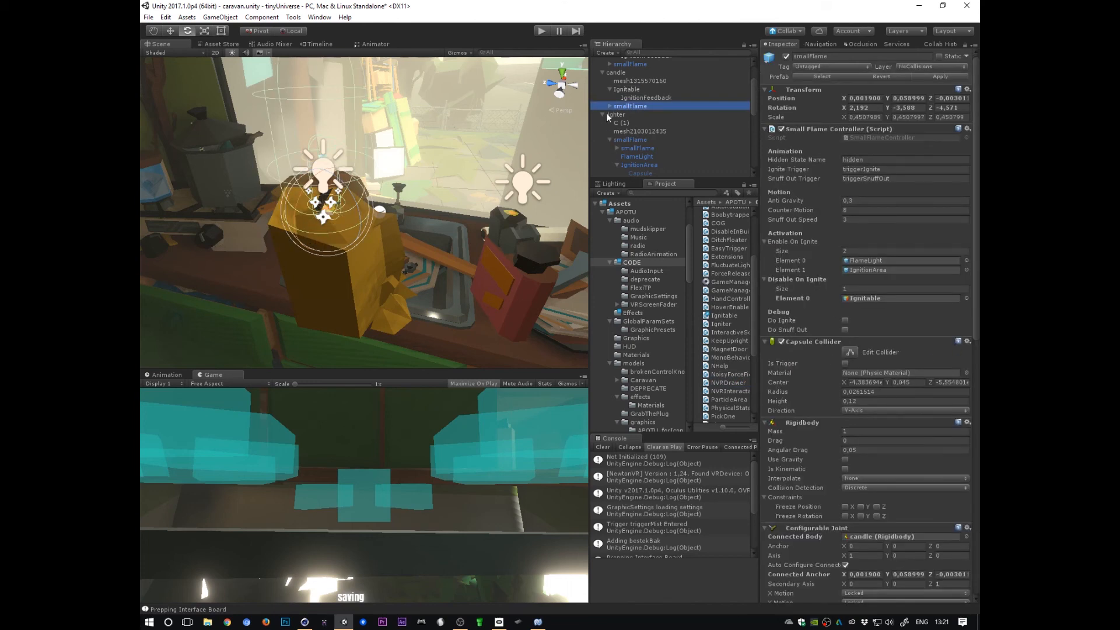
pyautogui.click(609, 106)
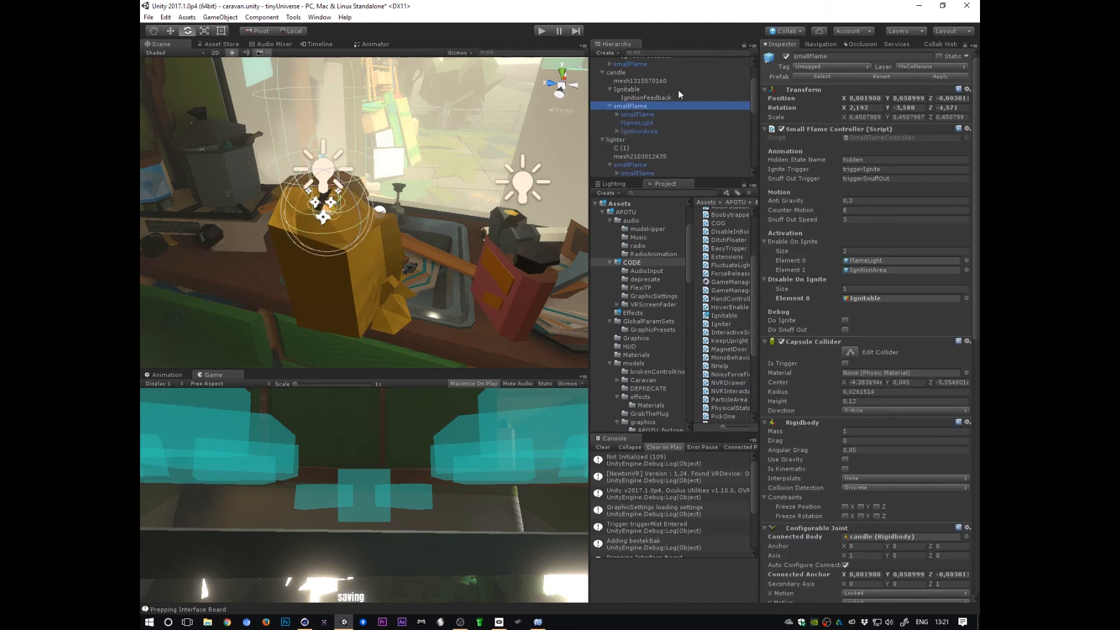
pyautogui.click(641, 123)
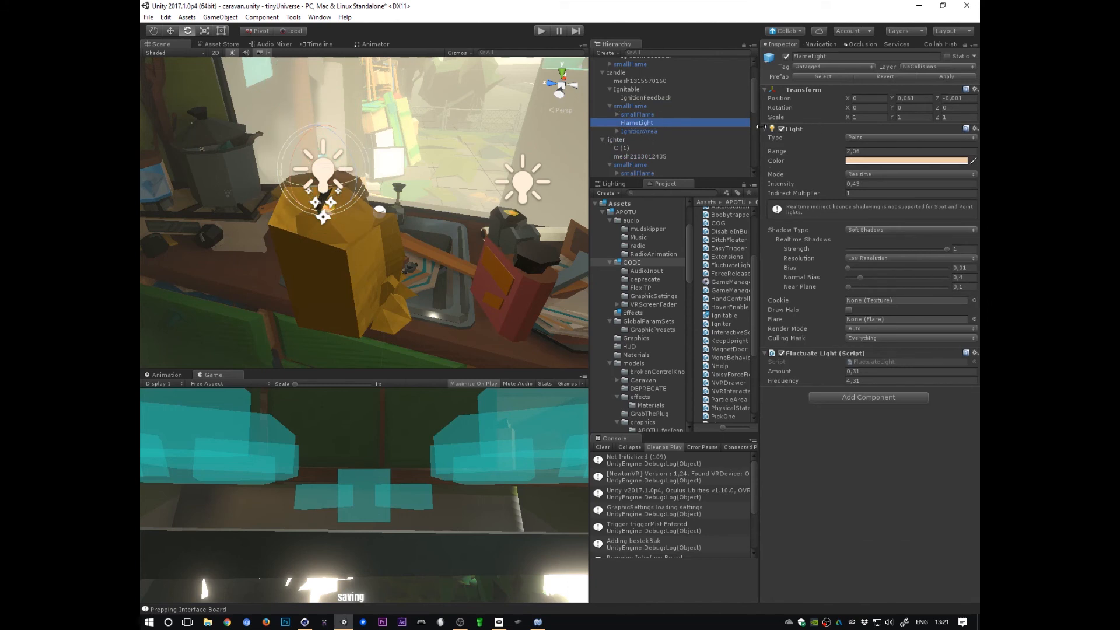
pyautogui.click(640, 131)
pyautogui.press('f')
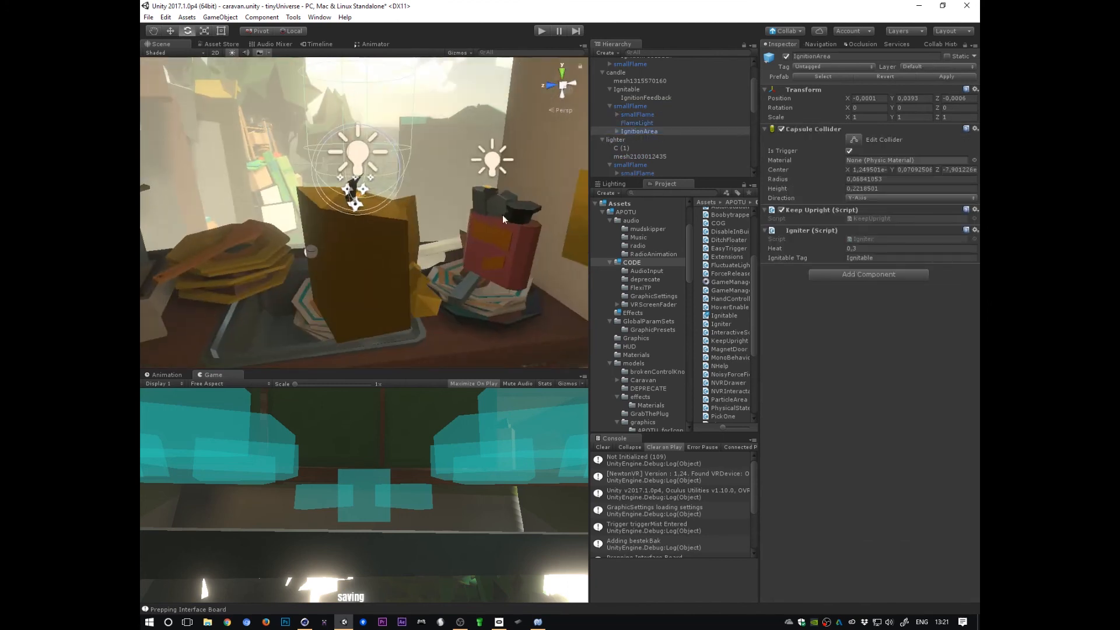
# Step: Examine the second candle's Ignitable and smallFlame objects, including the Disable On Ignite reference to Ignitable
pyautogui.scroll(-3, 753, 115)
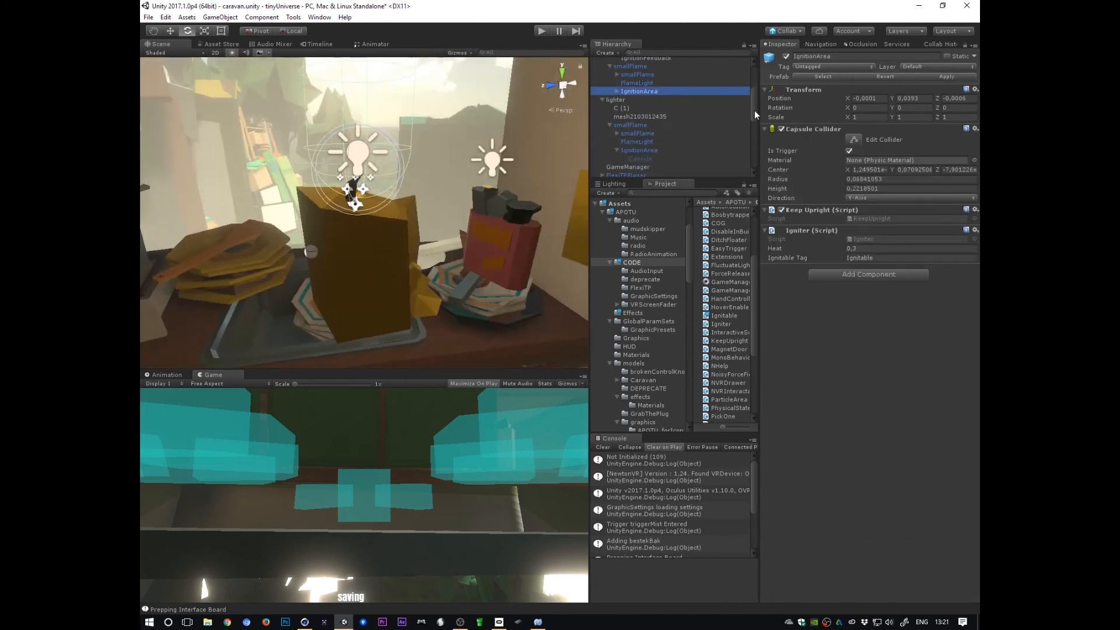
pyautogui.keyDown('alt'); pyautogui.moveTo(450, 205); pyautogui.dragTo(448, 312); pyautogui.keyUp('alt')
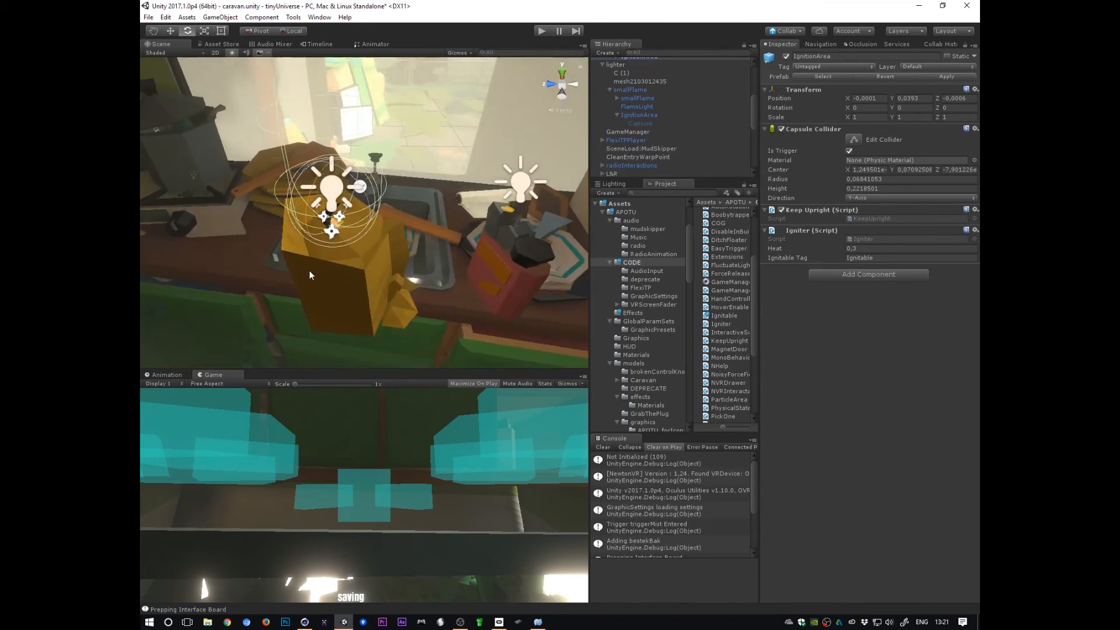
pyautogui.keyDown('alt'); pyautogui.scroll(-2, 427, 253); pyautogui.keyUp('alt')
pyautogui.keyDown('alt'); pyautogui.moveTo(427, 252); pyautogui.dragTo(489, 253); pyautogui.keyUp('alt')
pyautogui.keyDown('alt'); pyautogui.moveTo(445, 283); pyautogui.dragTo(405, 287); pyautogui.keyUp('alt')
pyautogui.moveTo(754, 107); pyautogui.dragTo(755, 86)
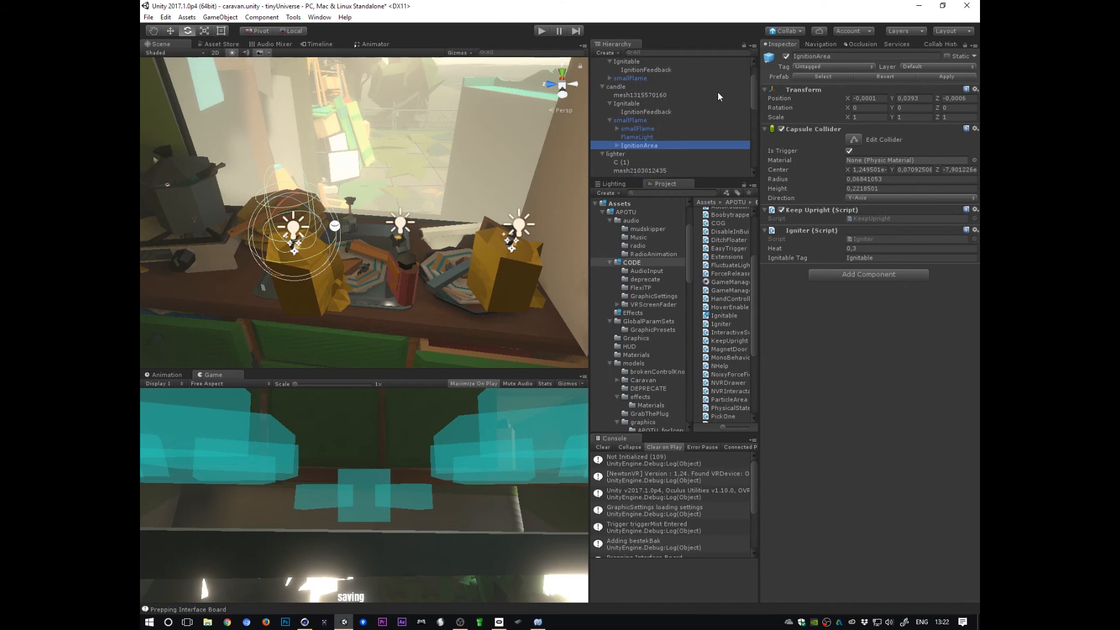
pyautogui.click(632, 103)
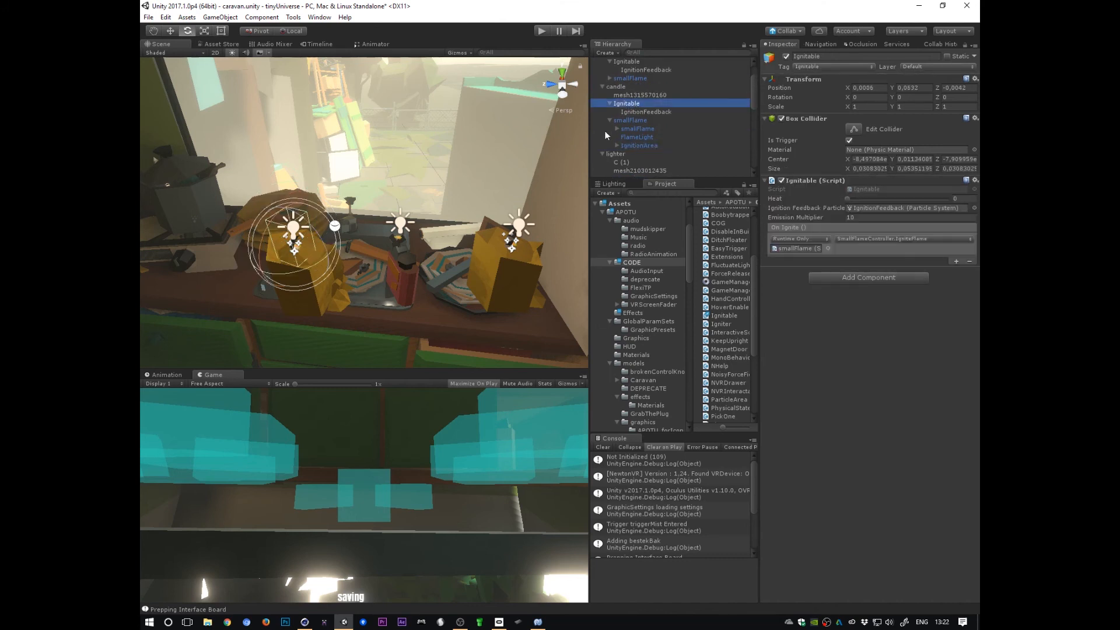
pyautogui.click(626, 120)
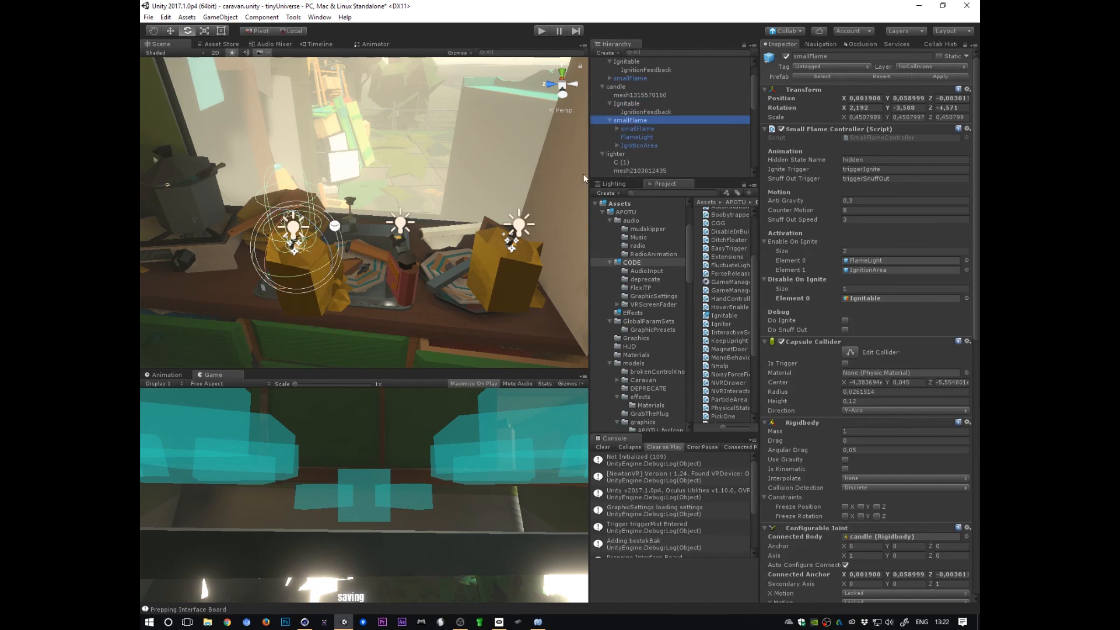
pyautogui.click(875, 296)
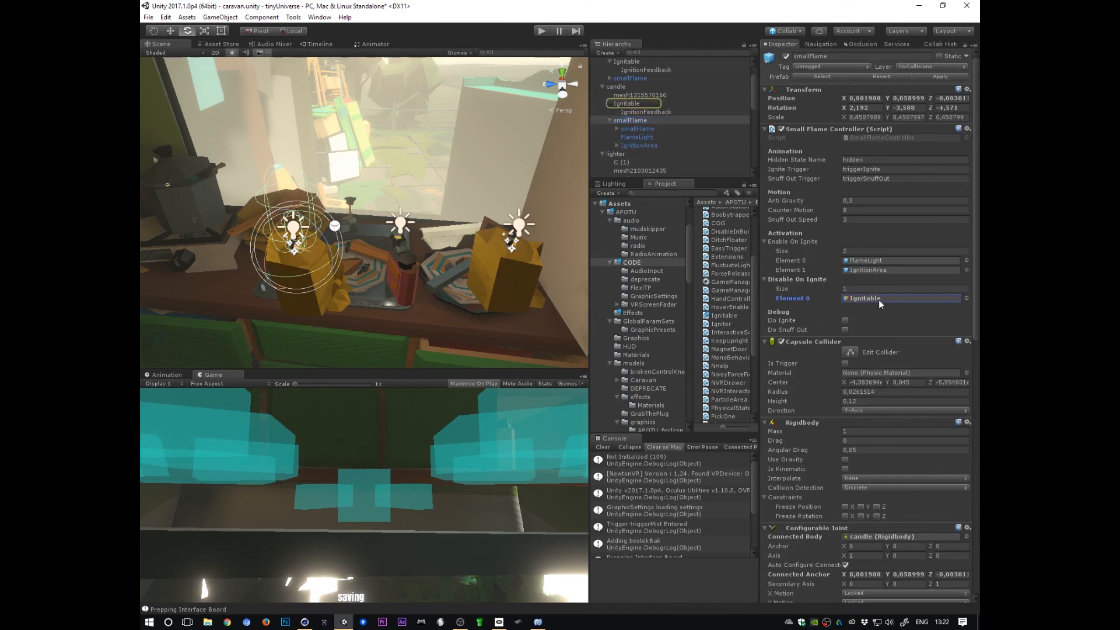
pyautogui.click(633, 104)
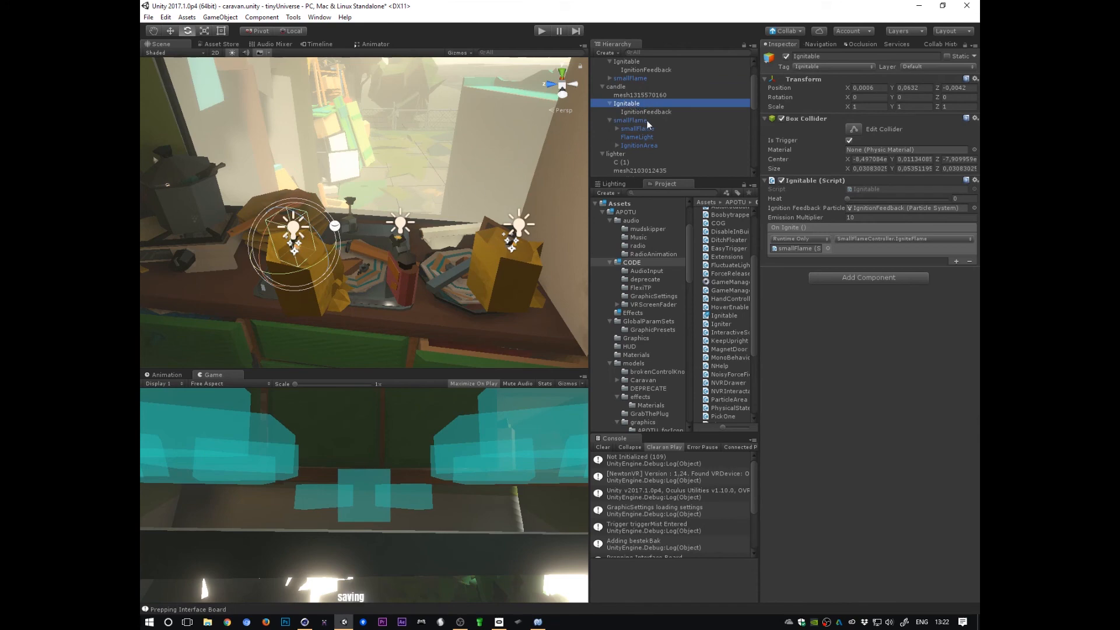
pyautogui.click(635, 120)
pyautogui.moveTo(443, 192)
pyautogui.keyDown('alt'); pyautogui.mouseDown()
pyautogui.moveTo(514, 195)
pyautogui.moveTo(437, 204)
pyautogui.moveTo(449, 187)
pyautogui.mouseUp(); pyautogui.keyUp('alt')
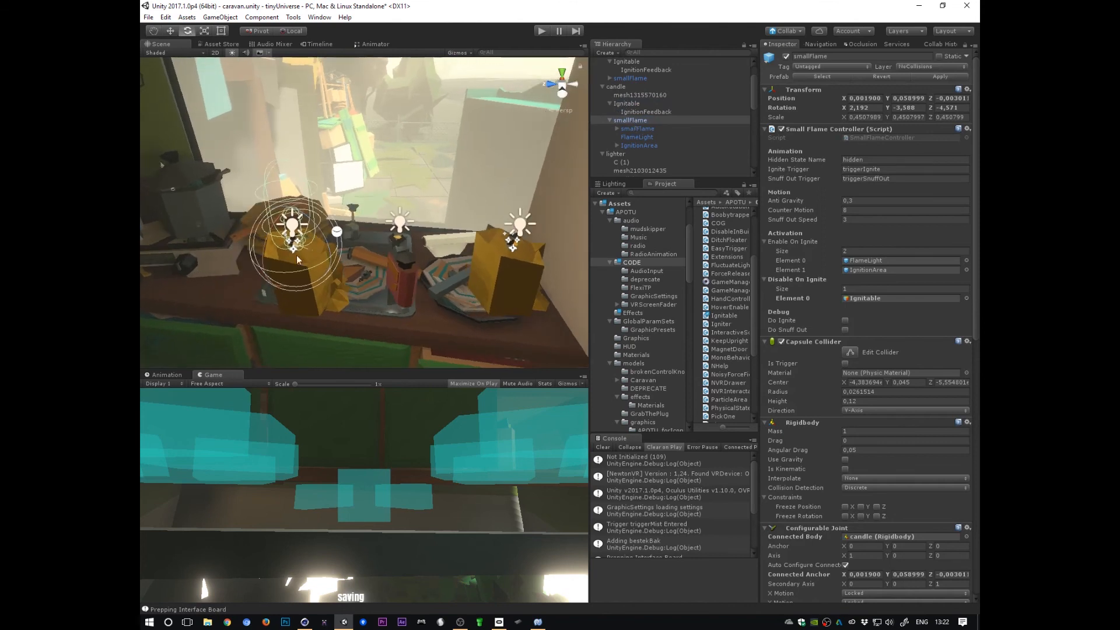
# Step: Examine the three candles standing on the counter in the scene view
pyautogui.keyDown('alt'); pyautogui.moveTo(296, 255); pyautogui.dragTo(549, 232); pyautogui.keyUp('alt')
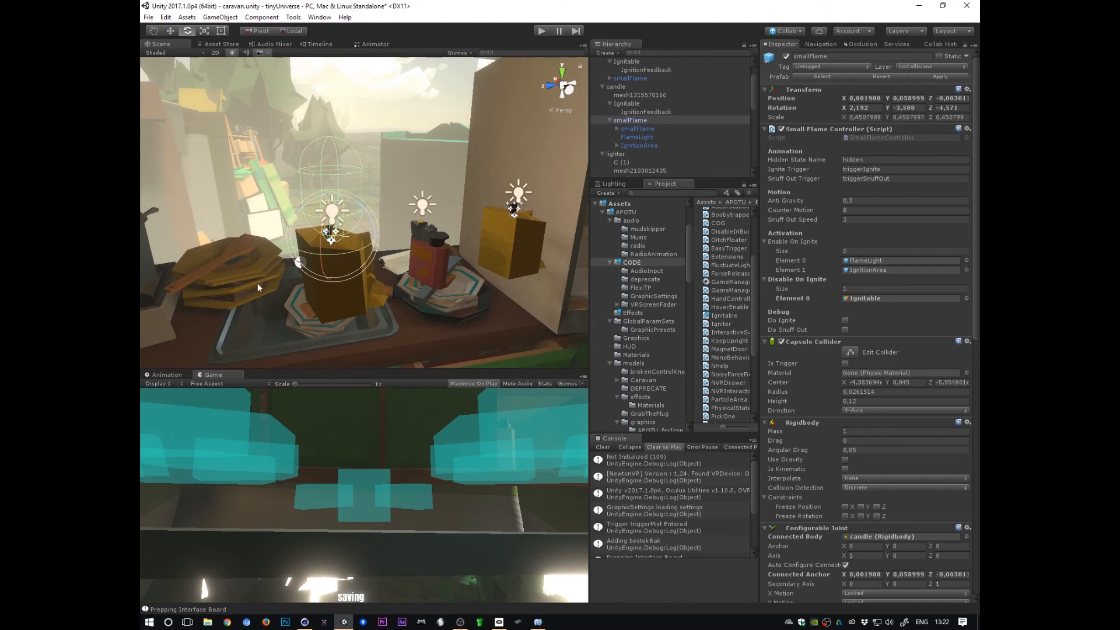
pyautogui.keyDown('alt'); pyautogui.moveTo(510, 303); pyautogui.dragTo(421, 308); pyautogui.keyUp('alt')
pyautogui.keyDown('alt'); pyautogui.moveTo(399, 317); pyautogui.dragTo(522, 292, button='right'); pyautogui.keyUp('alt')
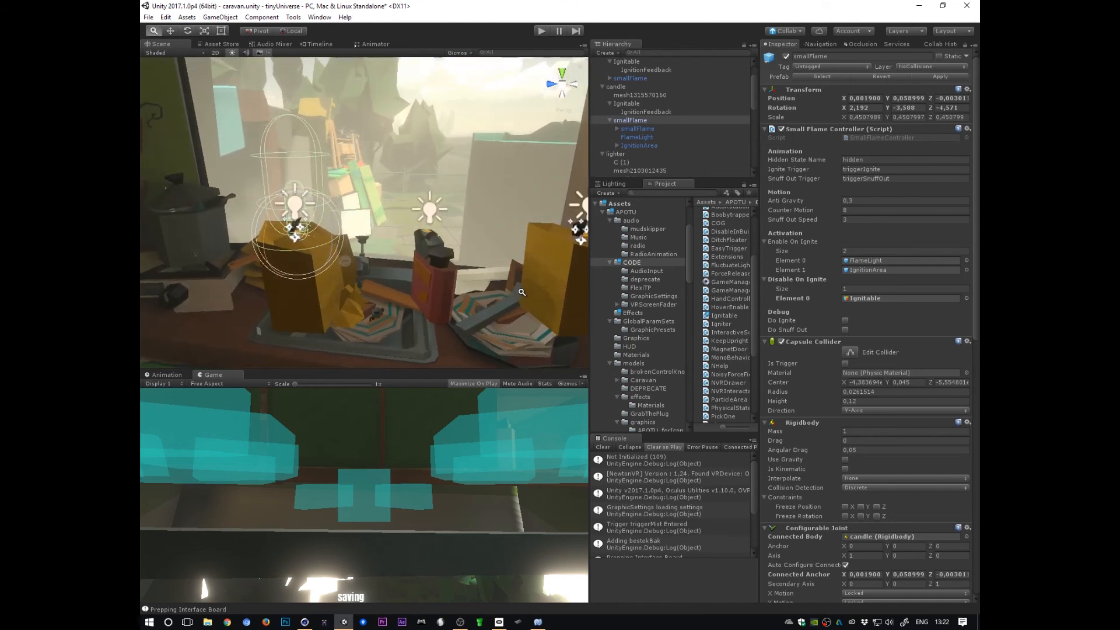
pyautogui.keyDown('alt'); pyautogui.moveTo(522, 292); pyautogui.dragTo(397, 300); pyautogui.keyUp('alt')
pyautogui.keyDown('alt'); pyautogui.moveTo(508, 300); pyautogui.dragTo(387, 295, button='right'); pyautogui.keyUp('alt')
pyautogui.keyDown('alt'); pyautogui.moveTo(398, 298); pyautogui.dragTo(456, 322); pyautogui.keyUp('alt')
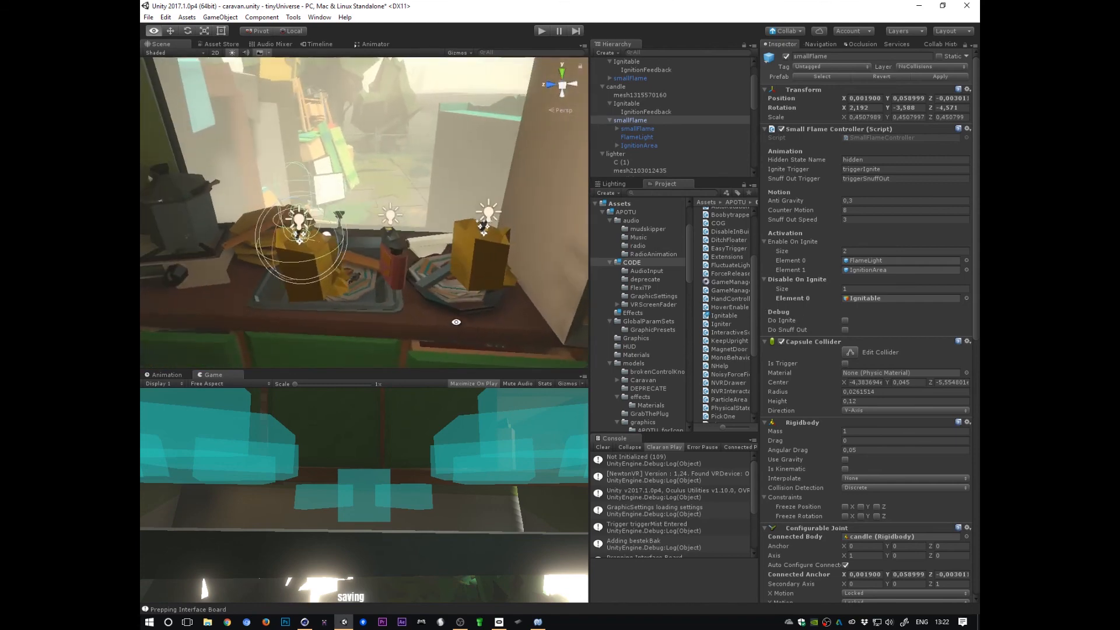
pyautogui.click(628, 103)
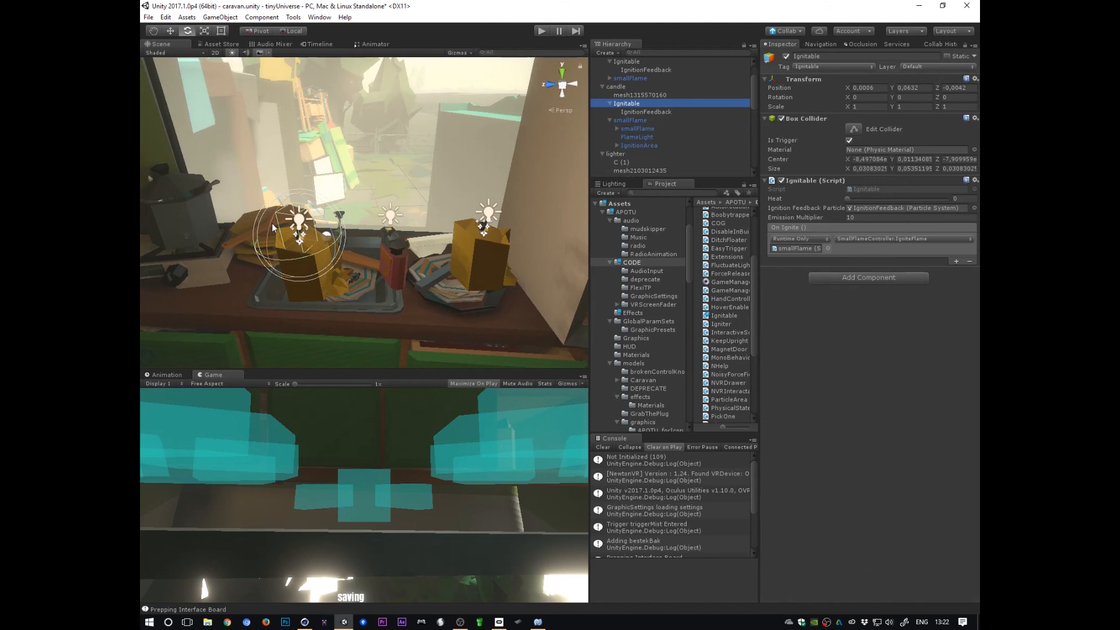
pyautogui.keyDown('alt'); pyautogui.moveTo(272, 223); pyautogui.dragTo(444, 324); pyautogui.keyUp('alt')
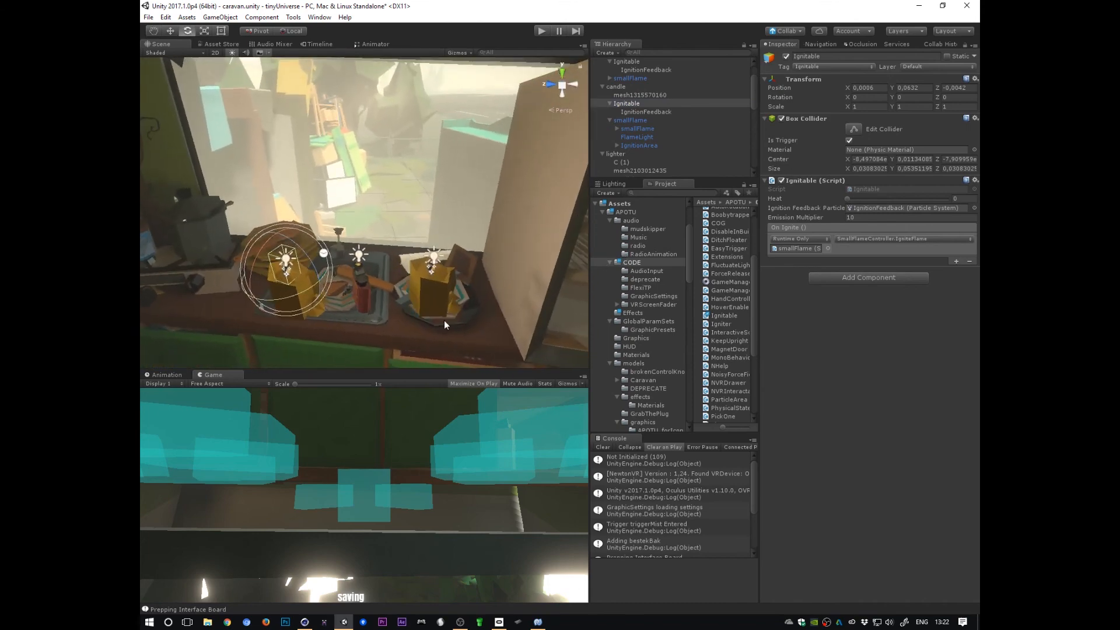
pyautogui.moveTo(750, 97); pyautogui.dragTo(752, 101)
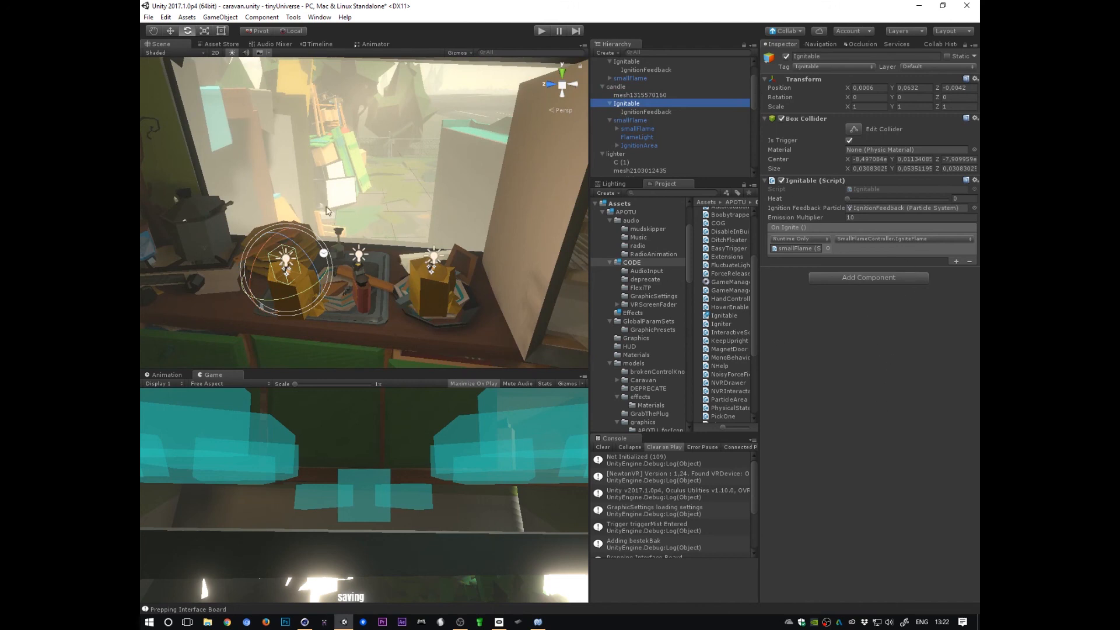
# Step: Trace the Ignitable's Ignition Feedback particle reference to the IgnitionFeedback particle system and inspect its settings
pyautogui.click(628, 96)
pyautogui.click(624, 103)
pyautogui.click(849, 207)
pyautogui.click(873, 209)
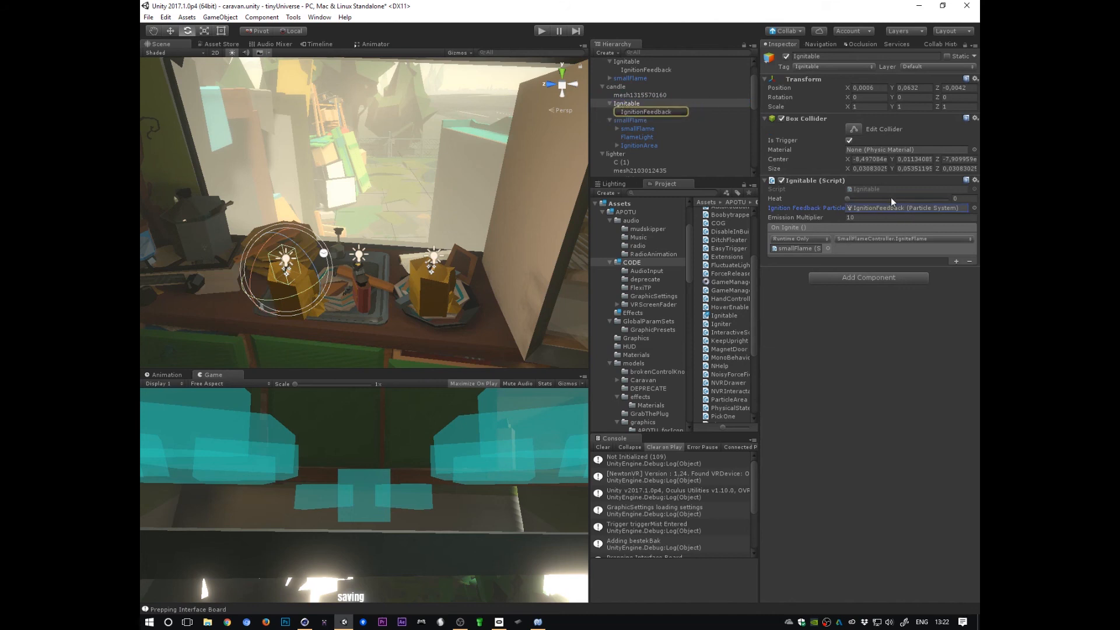
pyautogui.click(645, 111)
pyautogui.keyDown('alt'); pyautogui.moveTo(557, 222); pyautogui.dragTo(560, 226, button='right'); pyautogui.keyUp('alt')
pyautogui.keyDown('alt'); pyautogui.moveTo(559, 226); pyautogui.dragTo(635, 229); pyautogui.keyUp('alt')
pyautogui.click(630, 105)
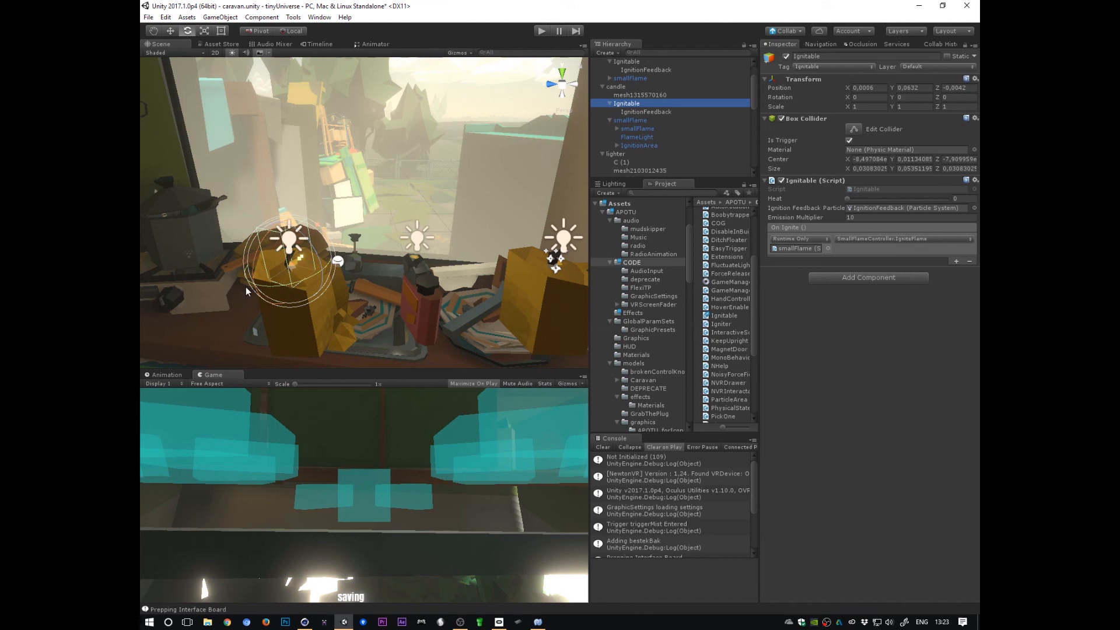
pyautogui.click(656, 112)
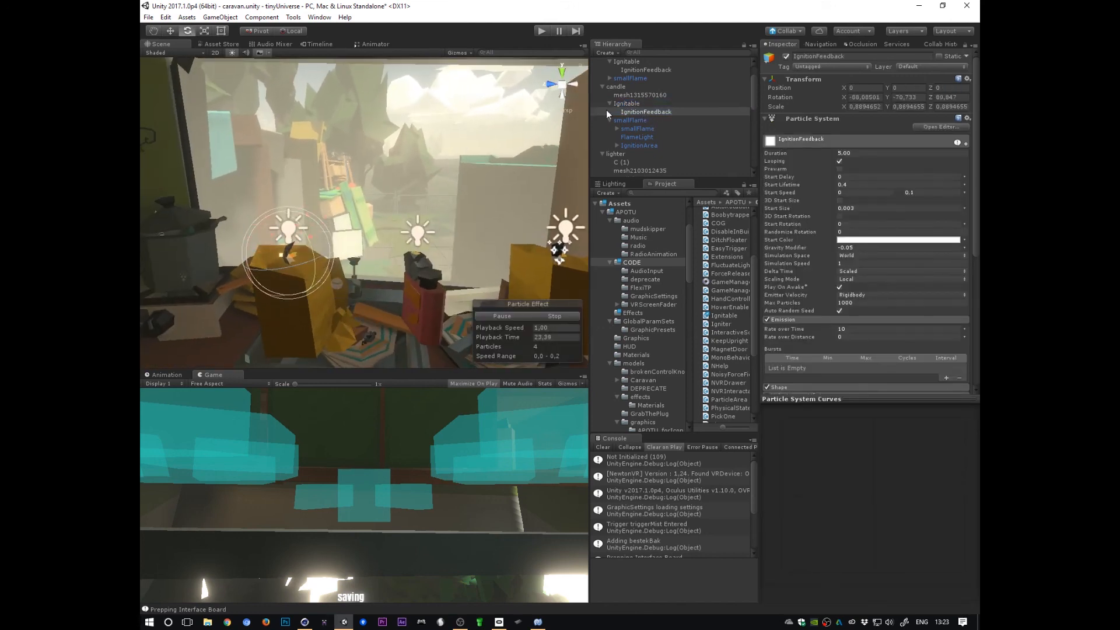
pyautogui.keyDown('alt'); pyautogui.moveTo(344, 310); pyautogui.dragTo(378, 330); pyautogui.keyUp('alt')
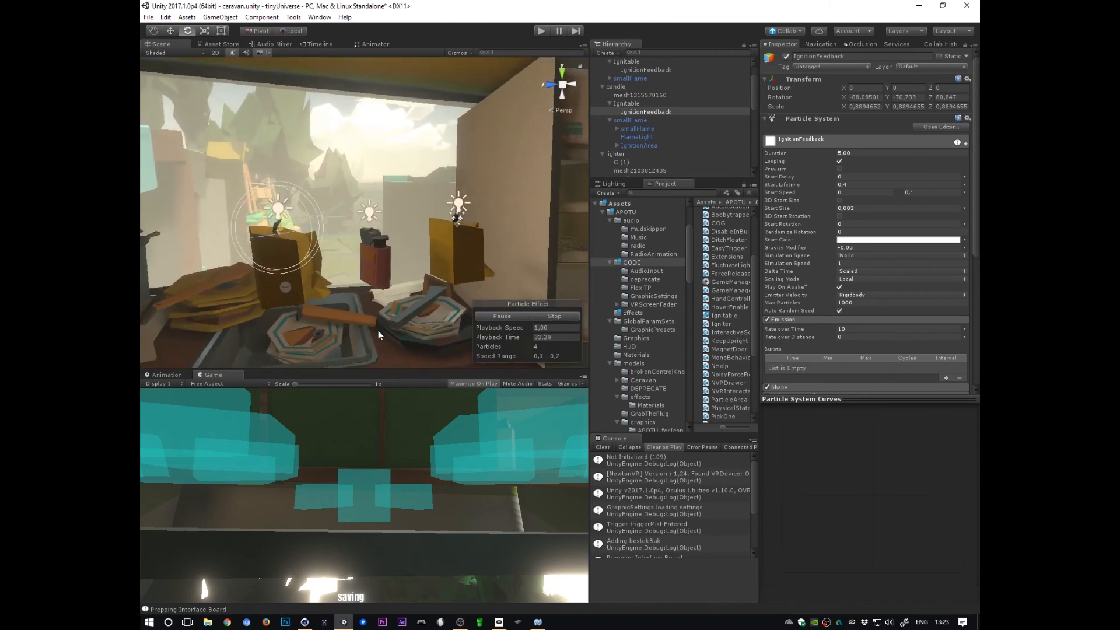
# Step: Inspect the candle root object's Rigidbody and interactable components, then collapse the hierarchy branches
pyautogui.click(618, 86)
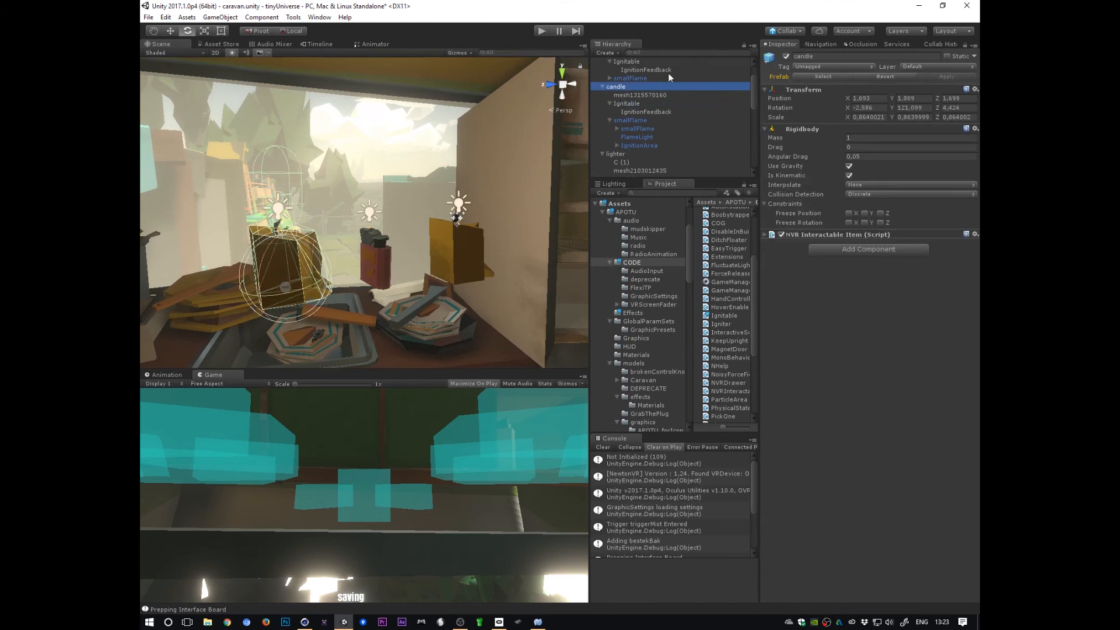
pyautogui.click(602, 87)
pyautogui.click(602, 95)
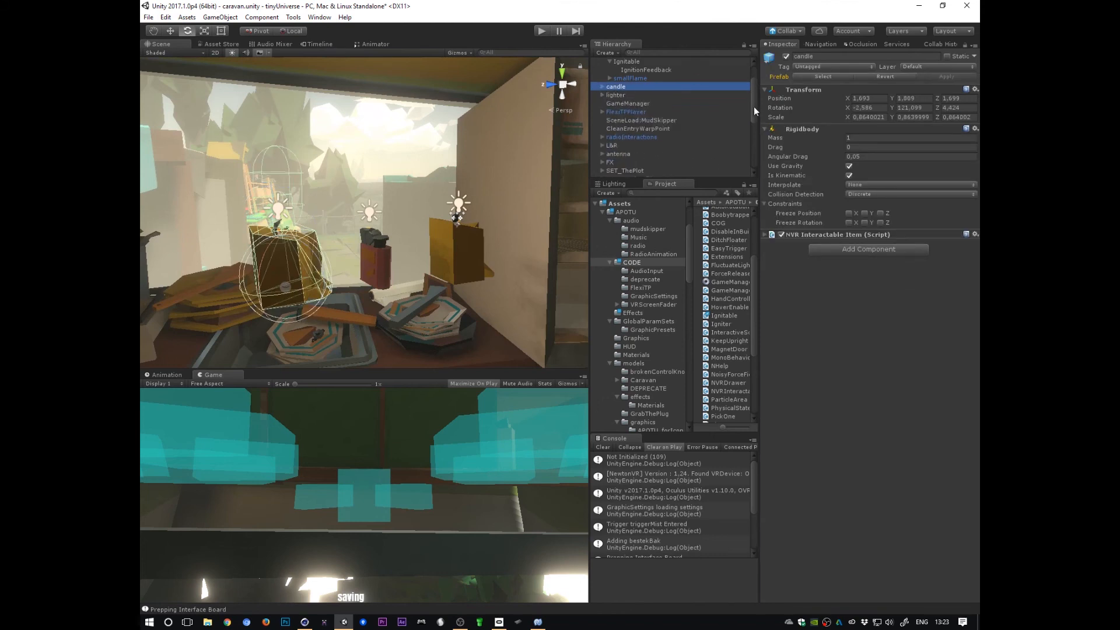
pyautogui.moveTo(754, 107); pyautogui.dragTo(753, 95)
pyautogui.click(609, 94)
pyautogui.click(602, 77)
# Step: Browse the caravan scene, selecting objects such as the kitchen window, toilet and wood stove
pyautogui.click(389, 167)
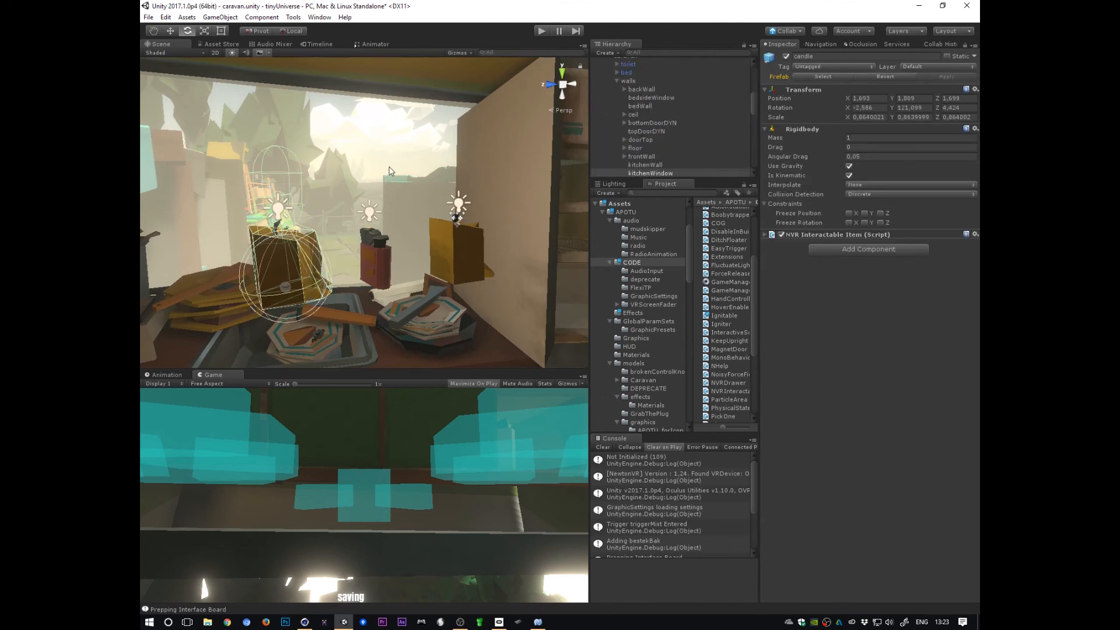
pyautogui.keyDown('alt'); pyautogui.moveTo(389, 169); pyautogui.dragTo(359, 298); pyautogui.keyUp('alt')
pyautogui.keyDown('alt'); pyautogui.moveTo(359, 298); pyautogui.dragTo(286, 302, button='right'); pyautogui.keyUp('alt')
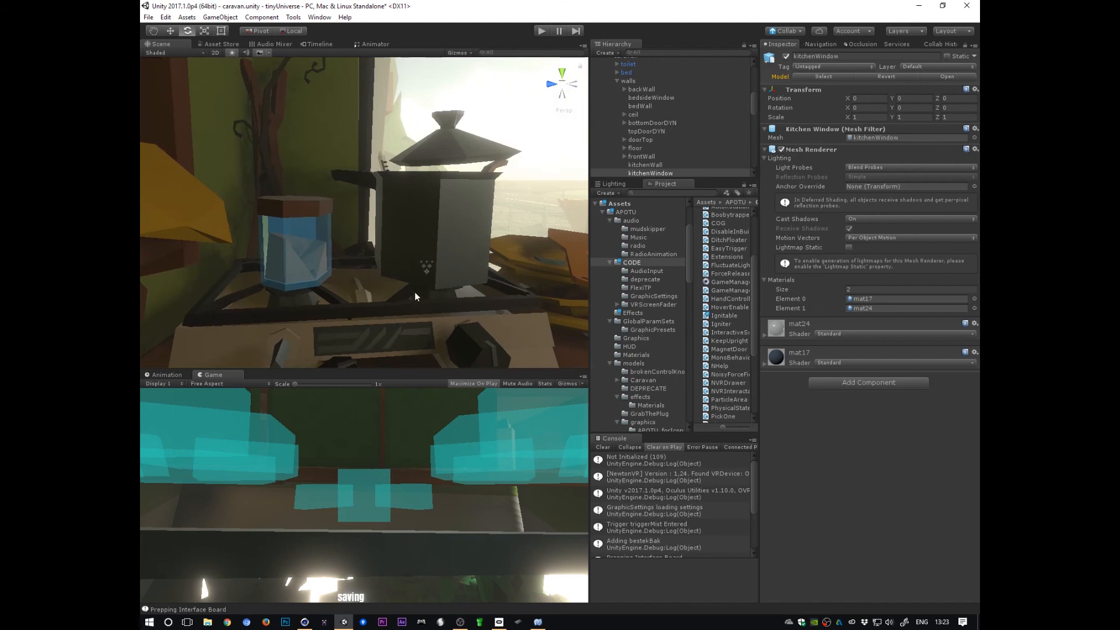
pyautogui.keyDown('alt'); pyautogui.moveTo(415, 296); pyautogui.dragTo(452, 237); pyautogui.keyUp('alt')
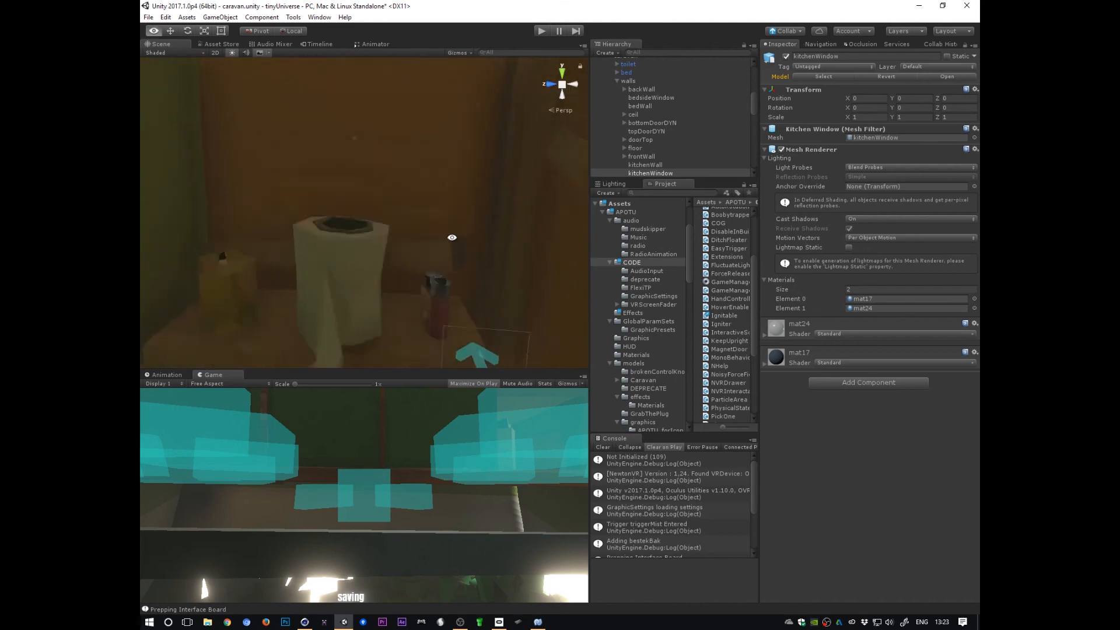
pyautogui.moveTo(452, 237); pyautogui.dragTo(452, 240, button='right')
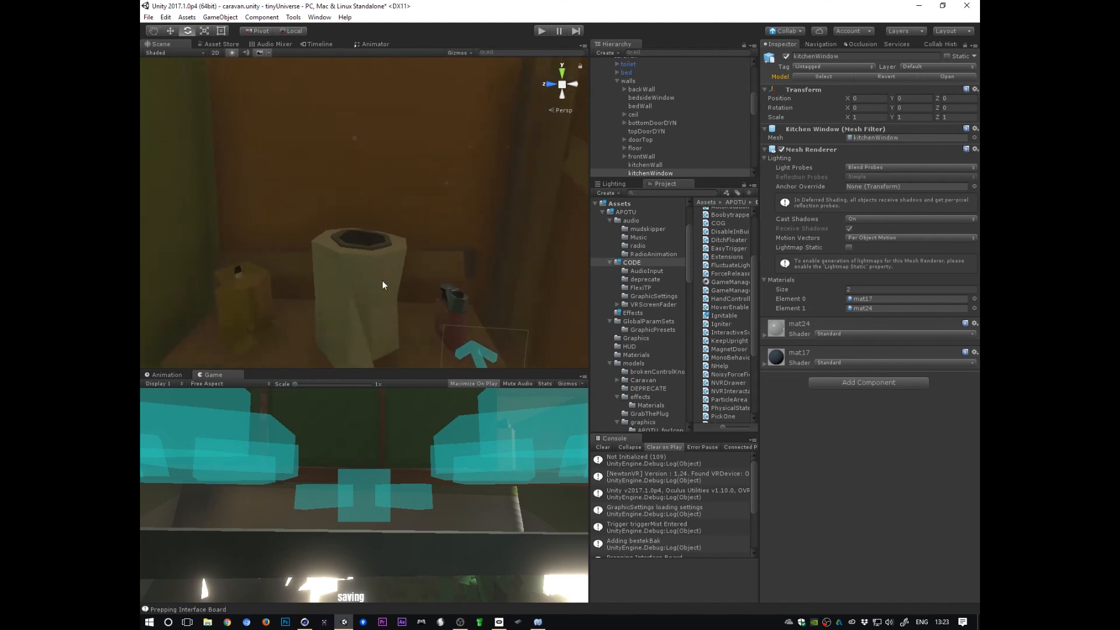
pyautogui.click(377, 270)
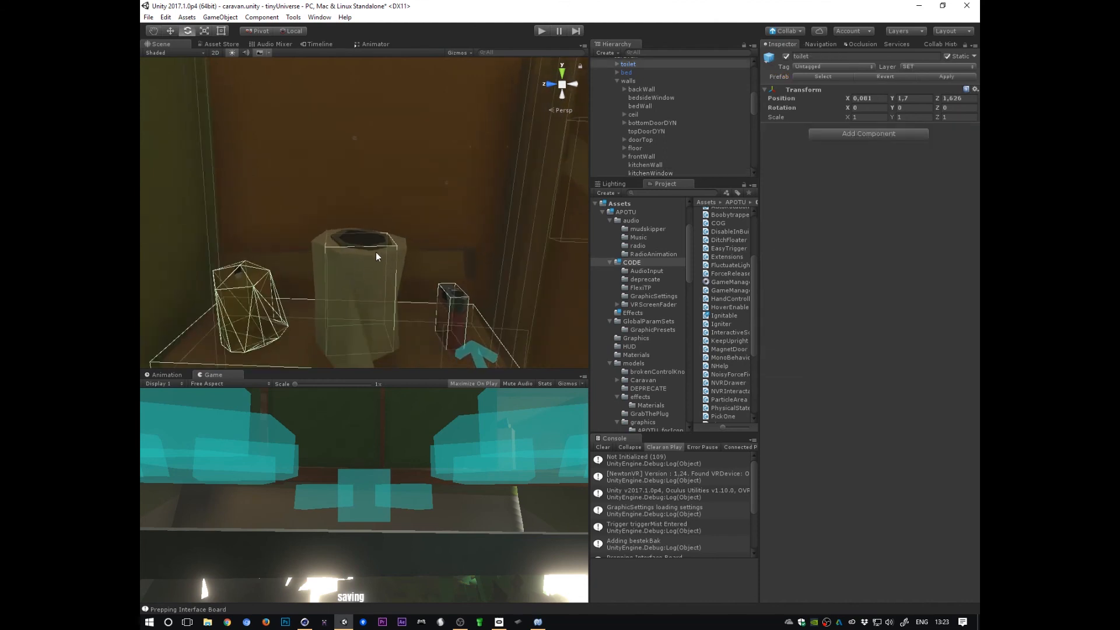
pyautogui.click(376, 254)
pyautogui.keyDown('alt'); pyautogui.moveTo(489, 258); pyautogui.dragTo(265, 342, button='right'); pyautogui.keyUp('alt')
pyautogui.keyDown('alt'); pyautogui.moveTo(536, 307); pyautogui.dragTo(442, 317); pyautogui.keyUp('alt')
pyautogui.keyDown('alt'); pyautogui.moveTo(442, 317); pyautogui.dragTo(411, 260, button='middle'); pyautogui.keyUp('alt')
pyautogui.keyDown('alt'); pyautogui.moveTo(348, 282); pyautogui.dragTo(621, 237, button='right'); pyautogui.keyUp('alt')
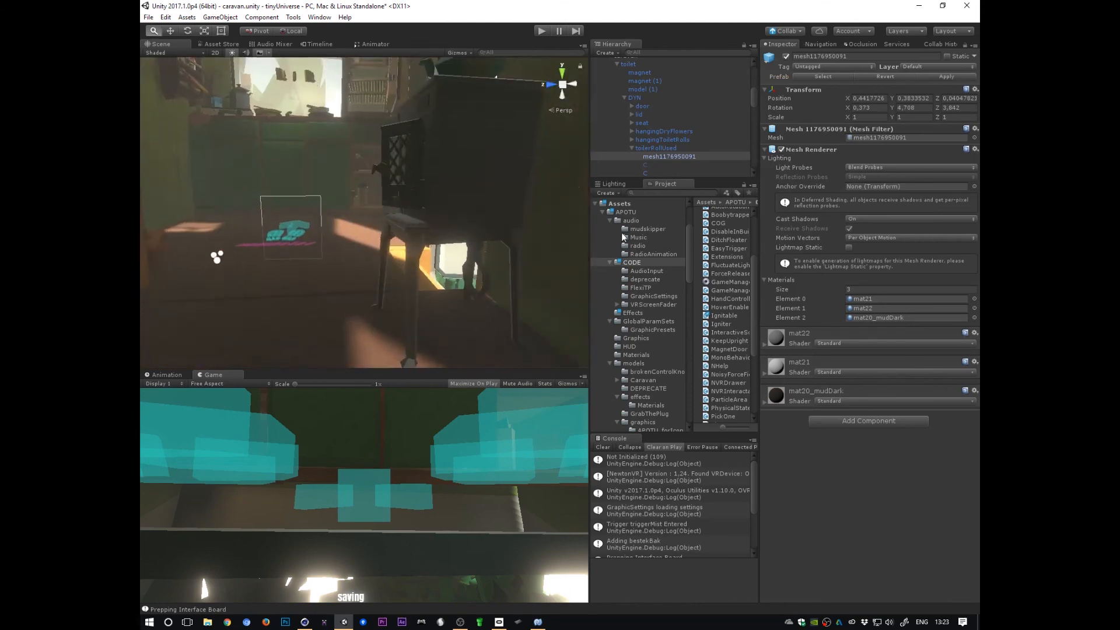
pyautogui.keyDown('alt'); pyautogui.moveTo(467, 189); pyautogui.dragTo(547, 240); pyautogui.keyUp('alt')
pyautogui.keyDown('alt'); pyautogui.moveTo(547, 241); pyautogui.dragTo(470, 291, button='right'); pyautogui.keyUp('alt')
pyautogui.keyDown('alt'); pyautogui.moveTo(532, 237); pyautogui.dragTo(470, 298); pyautogui.keyUp('alt')
pyautogui.click(451, 229)
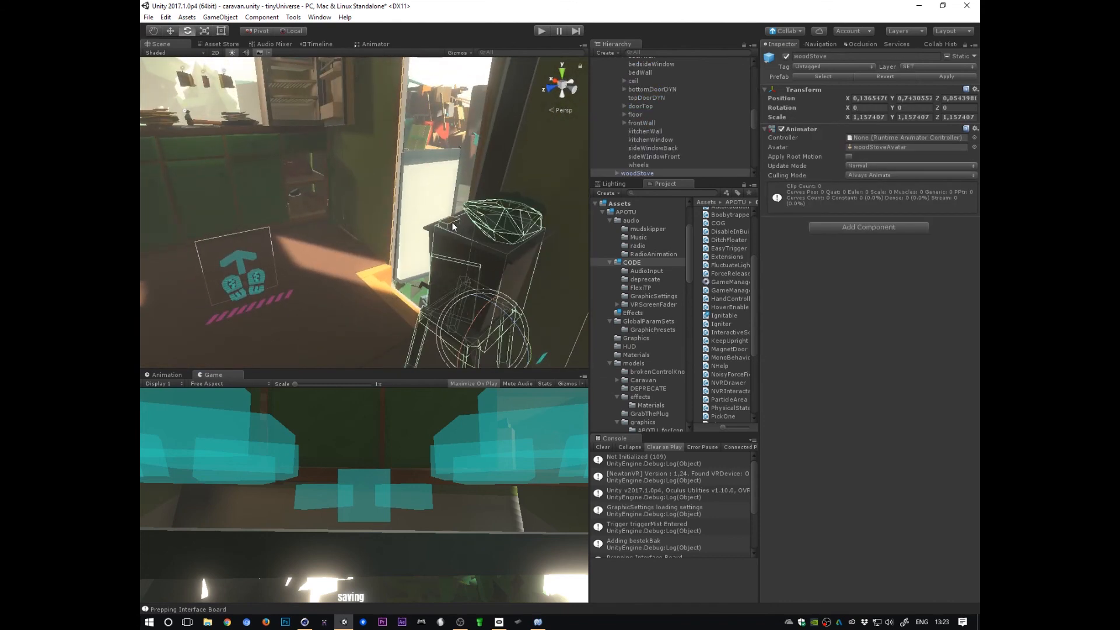
# Step: Select the matches on the stove and return to the candles on the counter
pyautogui.click(452, 226)
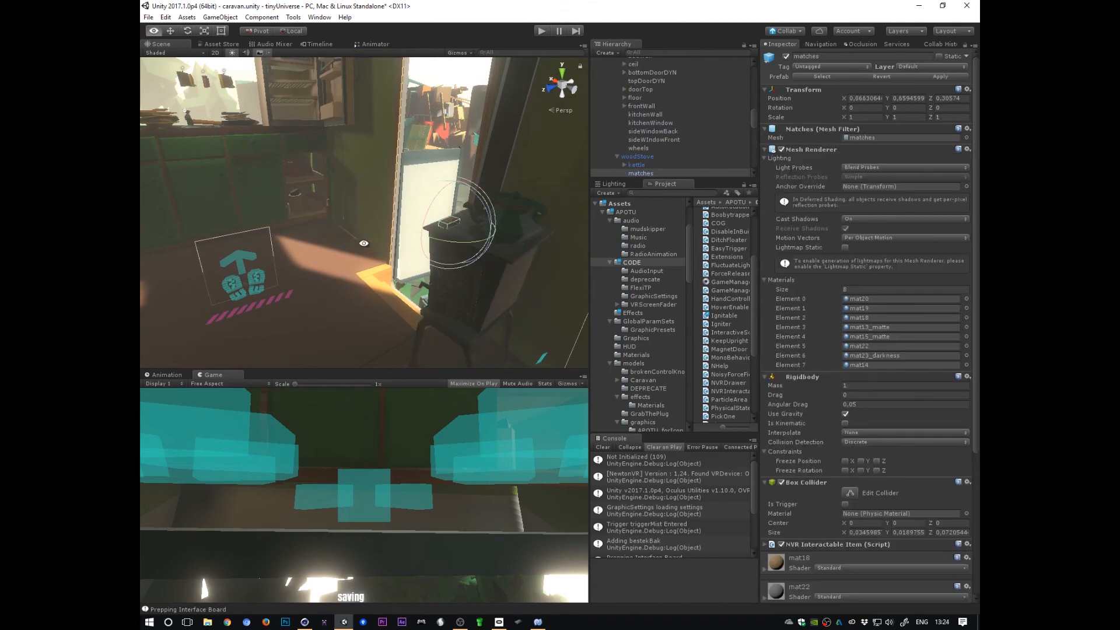
pyautogui.keyDown('alt'); pyautogui.moveTo(363, 242); pyautogui.dragTo(469, 328, button='middle'); pyautogui.keyUp('alt')
pyautogui.keyDown('alt'); pyautogui.moveTo(318, 340); pyautogui.dragTo(490, 290, button='right'); pyautogui.keyUp('alt')
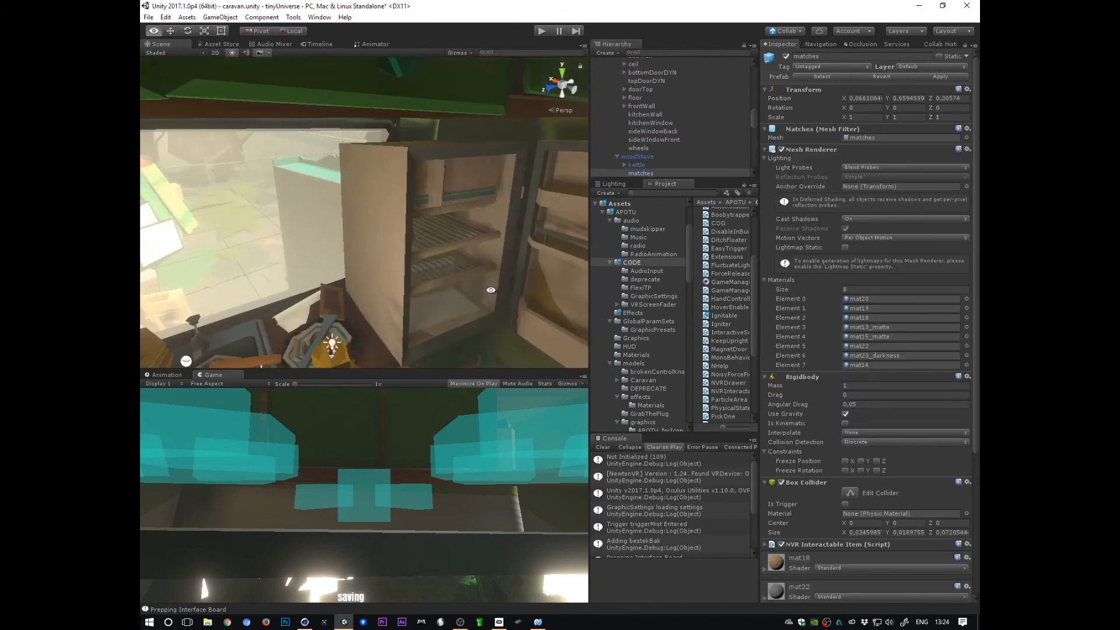
pyautogui.keyDown('alt'); pyautogui.moveTo(490, 290); pyautogui.dragTo(467, 177); pyautogui.keyUp('alt')
pyautogui.keyDown('alt'); pyautogui.moveTo(467, 177); pyautogui.dragTo(435, 300, button='middle'); pyautogui.keyUp('alt')
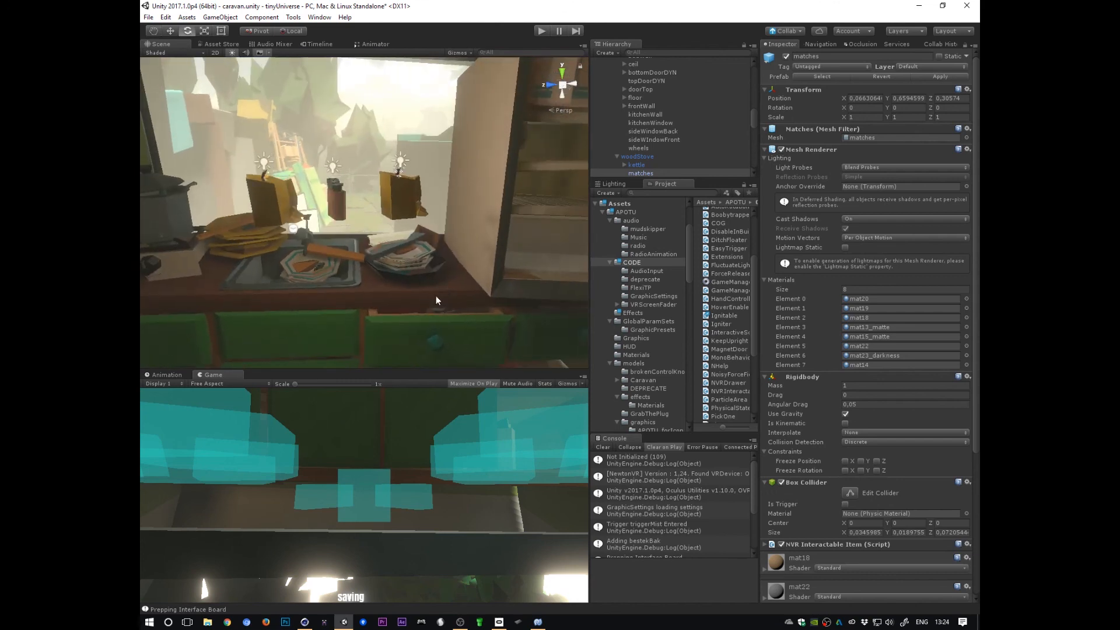